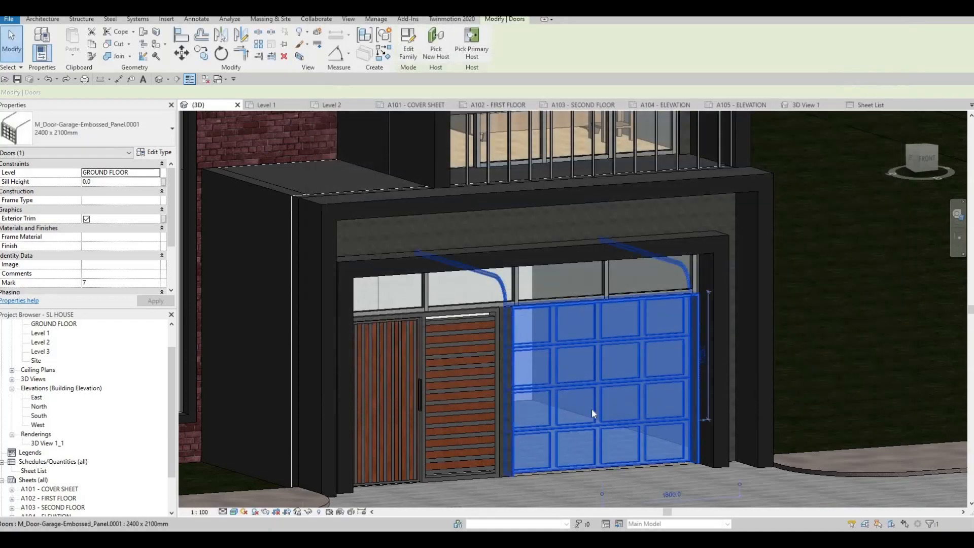
- Deselect the garage door and inspect the house's front facade, entrance gates and driveway in 3D
{"action": "key", "text": "Escape"}
{"action": "middle_click_drag", "start_coordinate": [517, 373], "coordinate": [492, 202], "text": "shift"}
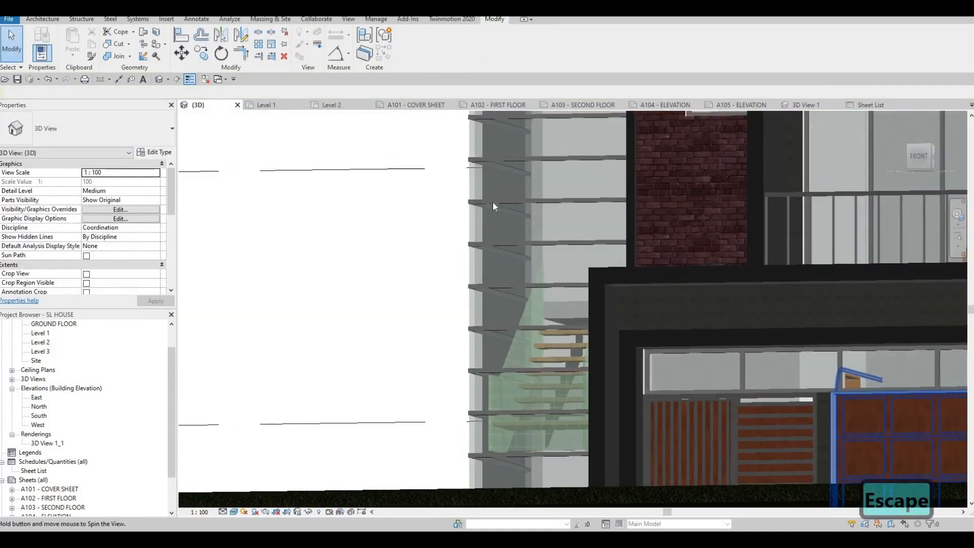
{"action": "scroll", "coordinate": [493, 204], "scroll_direction": "up", "scroll_amount": 8}
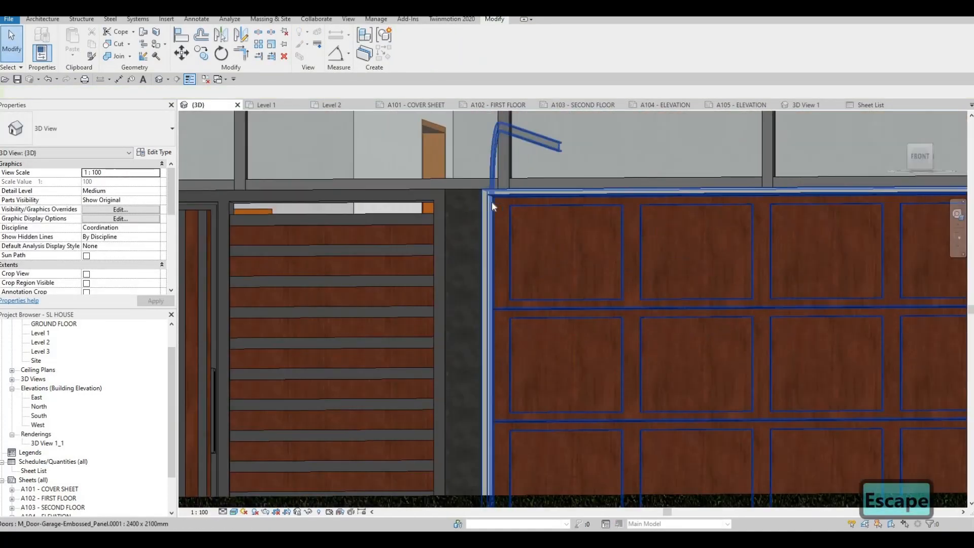
{"action": "scroll", "coordinate": [493, 218], "scroll_direction": "down", "scroll_amount": 5}
{"action": "scroll", "coordinate": [570, 307], "scroll_direction": "up", "scroll_amount": 6}
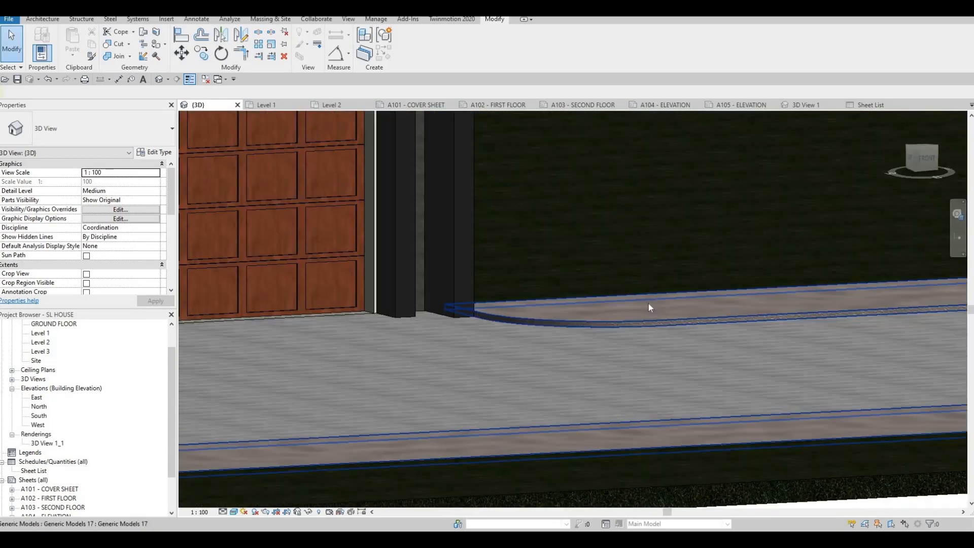
{"action": "scroll", "coordinate": [650, 307], "scroll_direction": "down", "scroll_amount": 3}
{"action": "middle_click_drag", "start_coordinate": [501, 293], "coordinate": [598, 277]}
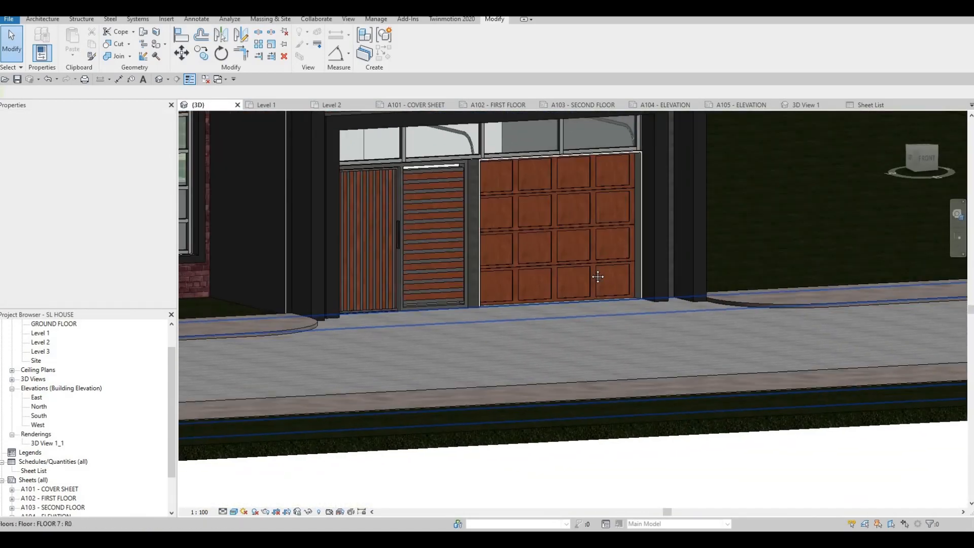
{"action": "scroll", "coordinate": [592, 268], "scroll_direction": "down", "scroll_amount": 1}
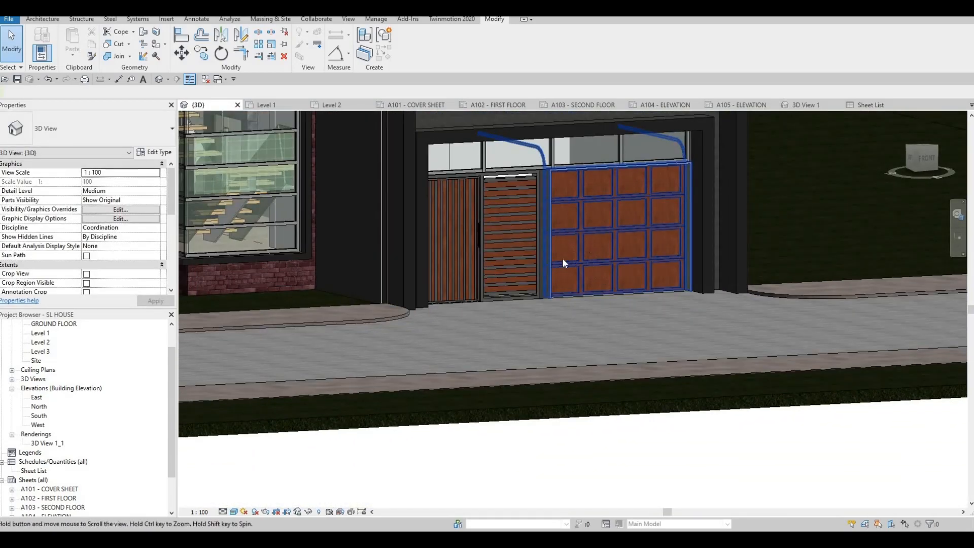
{"action": "scroll", "coordinate": [562, 259], "scroll_direction": "down", "scroll_amount": 5}
{"action": "middle_click_drag", "start_coordinate": [558, 284], "coordinate": [542, 315], "text": "shift"}
{"action": "scroll", "coordinate": [519, 338], "scroll_direction": "up", "scroll_amount": 1}
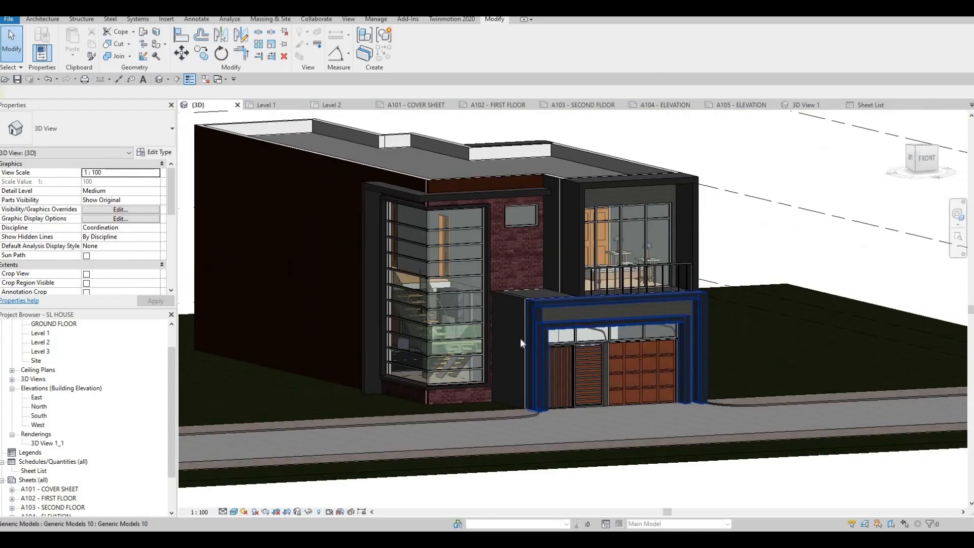
- Close all inactive views and set the 3D view's detail level to Fine
{"action": "left_click", "coordinate": [205, 79]}
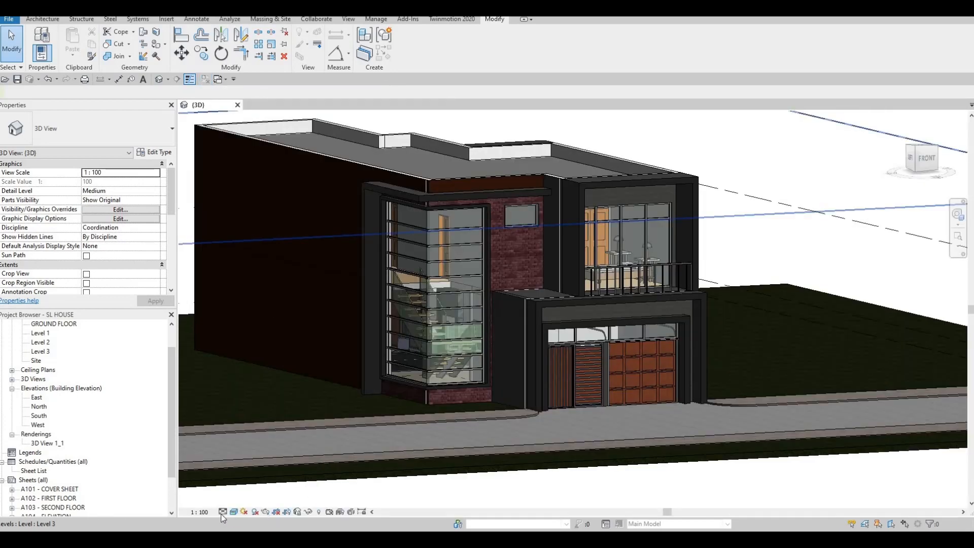
{"action": "left_click", "coordinate": [222, 512]}
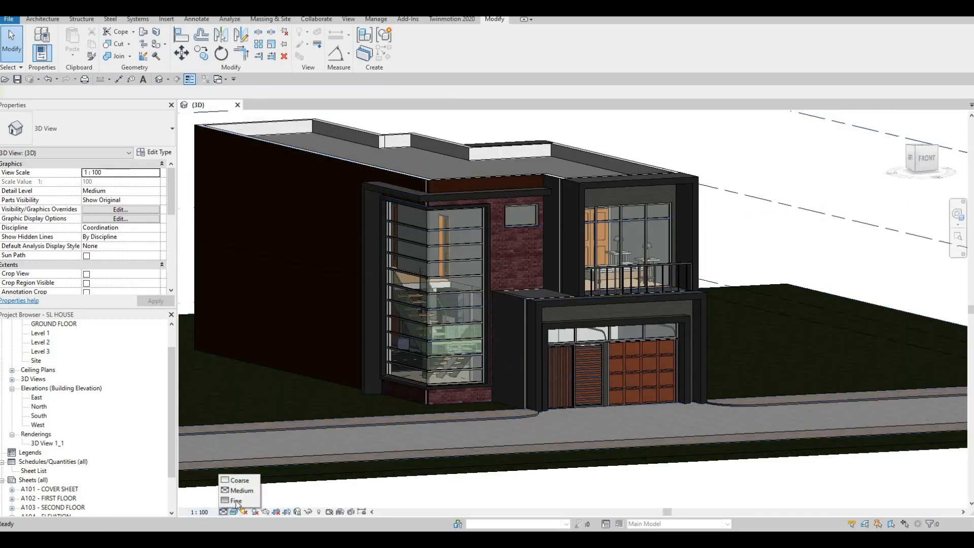
{"action": "left_click", "coordinate": [235, 501]}
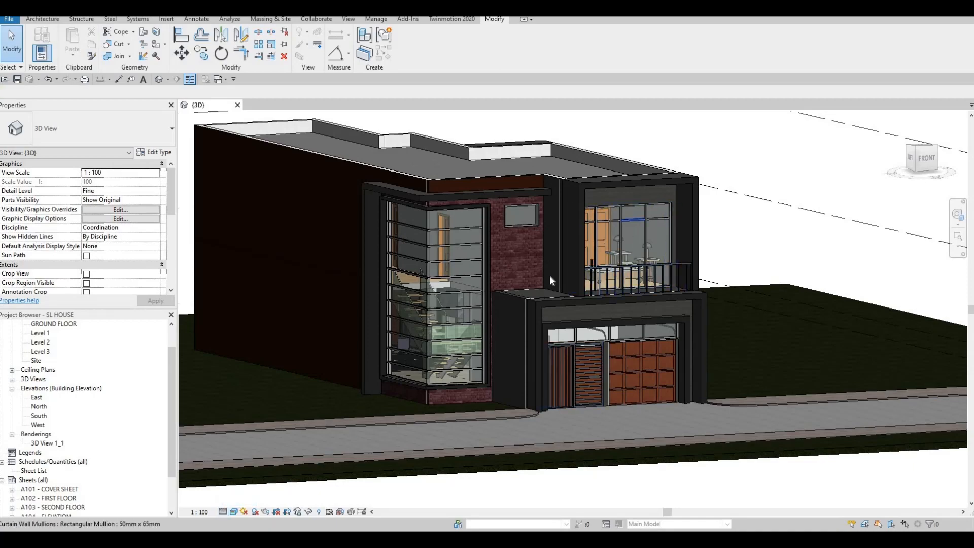
{"action": "scroll", "coordinate": [549, 275], "scroll_direction": "up", "scroll_amount": 4}
{"action": "scroll", "coordinate": [483, 332], "scroll_direction": "down", "scroll_amount": 4}
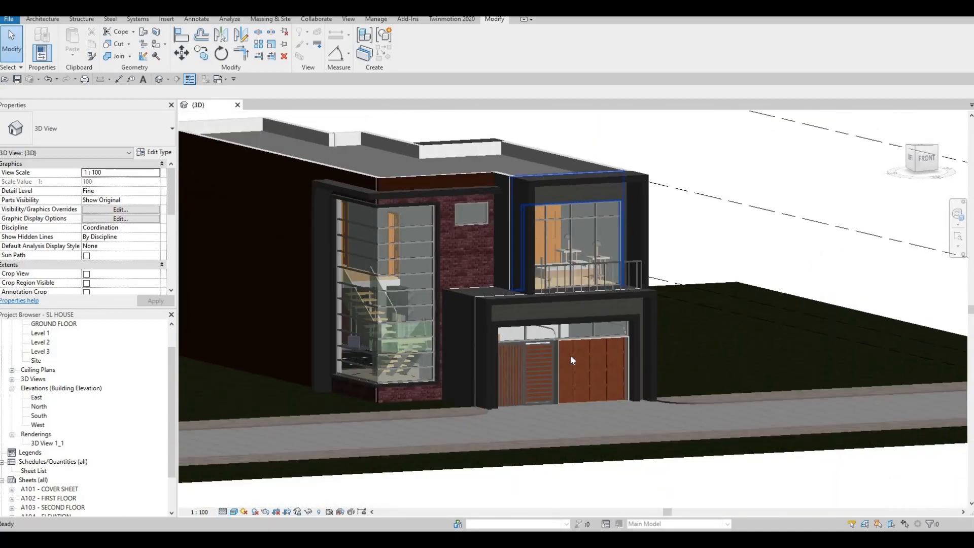
{"action": "scroll", "coordinate": [571, 360], "scroll_direction": "down", "scroll_amount": 4}
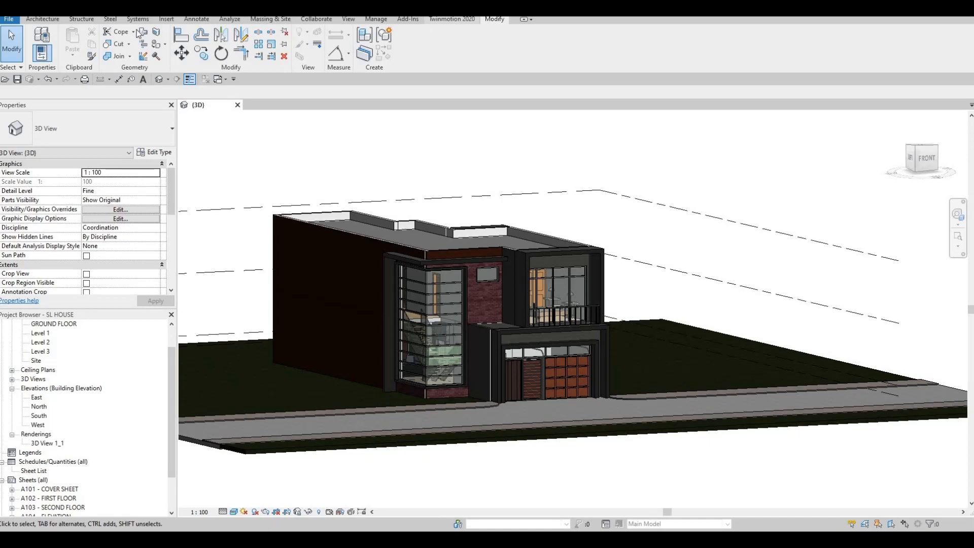
- Send the house model to Twinmotion and switch to it
{"action": "left_click", "coordinate": [453, 19]}
{"action": "left_click", "coordinate": [24, 40]}
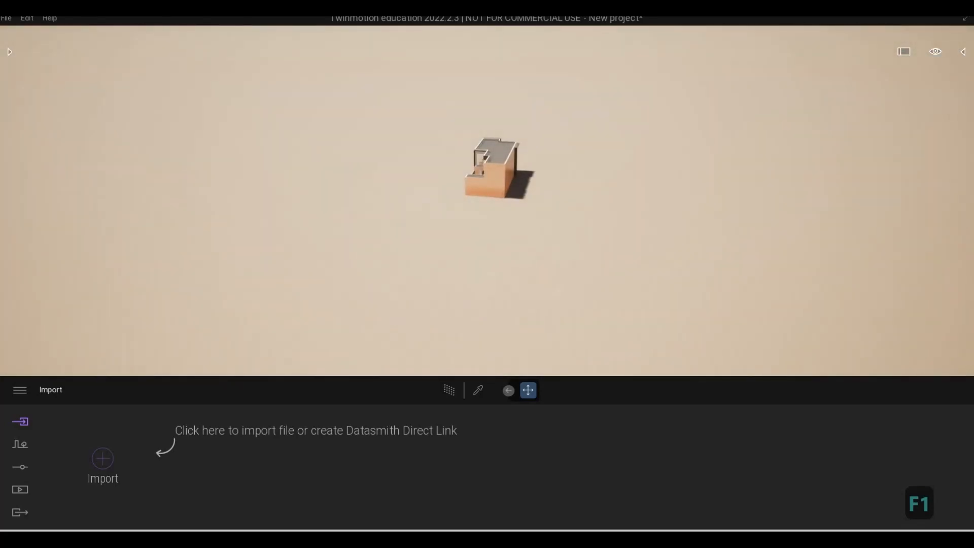
- Examine the imported house by moving around its side to the street-facing facade
{"action": "key", "text": "d+w"}
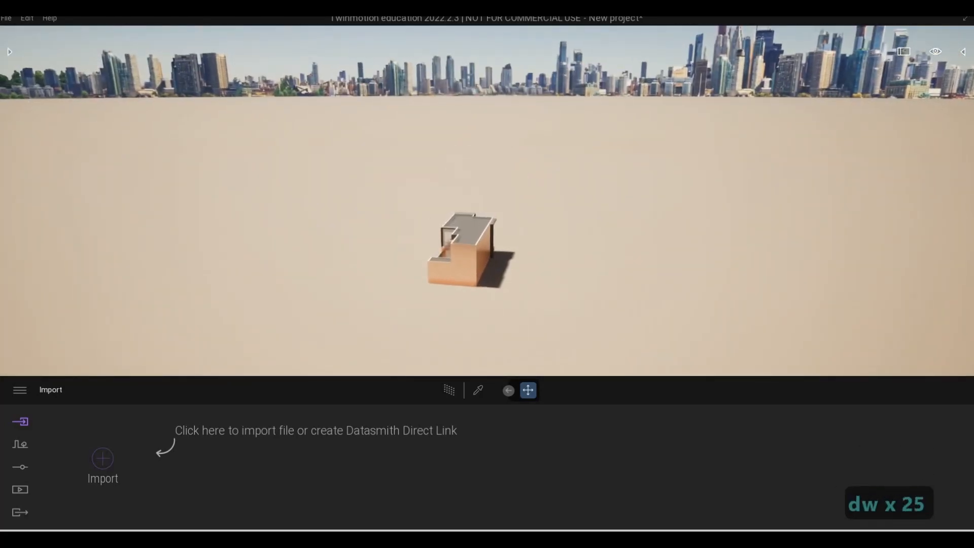
{"action": "key", "text": "d"}
{"action": "key", "text": "d"}
{"action": "key", "text": "d"}
{"action": "key", "text": "d"}
{"action": "key", "text": "d"}
{"action": "key", "text": "d"}
{"action": "key", "text": "d"}
{"action": "key", "text": "d"}
{"action": "key", "text": "d"}
{"action": "key", "text": "d"}
{"action": "key", "text": "d"}
{"action": "key", "text": "d"}
{"action": "key", "text": "d"}
{"action": "key", "text": "d"}
{"action": "key", "text": "d"}
{"action": "key", "text": "d"}
{"action": "key", "text": "d"}
{"action": "key", "text": "d"}
{"action": "key", "text": "d"}
{"action": "key", "text": "d"}
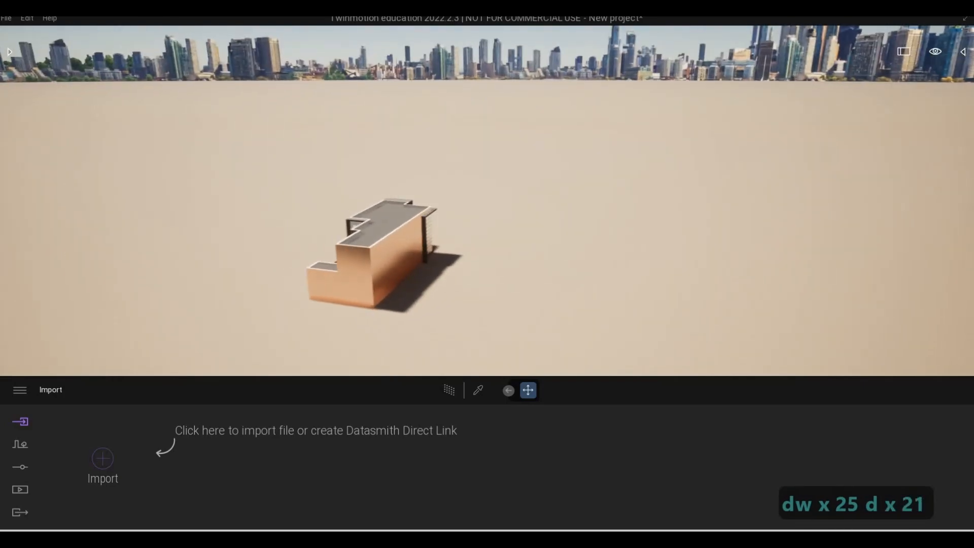
{"action": "key", "text": "d"}
{"action": "key", "text": "d"}
{"action": "key", "text": "d"}
{"action": "key", "text": "d"}
{"action": "key", "text": "d"}
{"action": "key", "text": "d"}
{"action": "key", "text": "d"}
{"action": "key", "text": "d"}
{"action": "key", "text": "d"}
{"action": "key", "text": "d"}
{"action": "key", "text": "d"}
{"action": "key", "text": "d"}
{"action": "key", "text": "d"}
{"action": "key", "text": "d"}
{"action": "key", "text": "d"}
{"action": "key", "text": "d"}
{"action": "key", "text": "d"}
{"action": "key", "text": "d"}
{"action": "key", "text": "d"}
{"action": "key", "text": "d"}
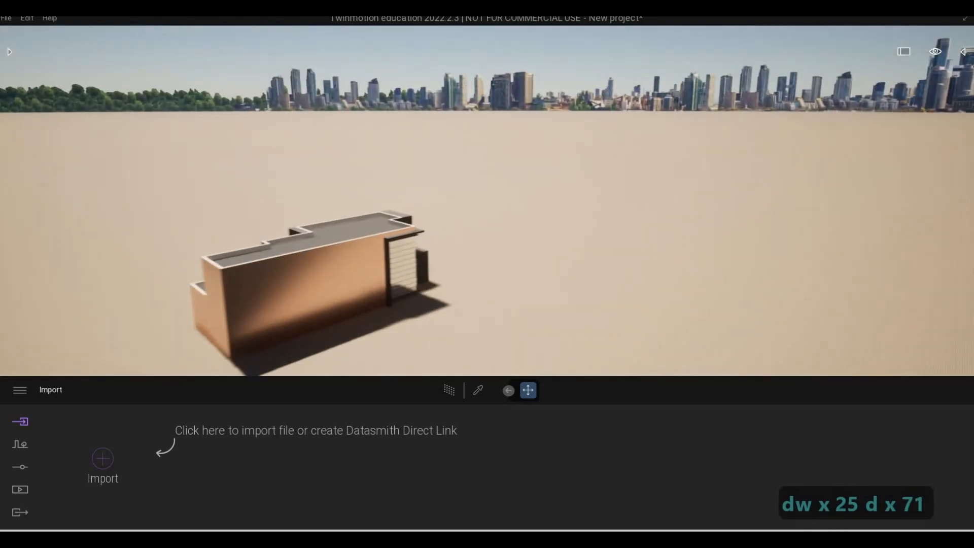
{"action": "key", "text": "d"}
{"action": "key", "text": "d"}
{"action": "key", "text": "d"}
{"action": "key", "text": "d"}
{"action": "key", "text": "d"}
{"action": "key", "text": "d"}
{"action": "key", "text": "d"}
{"action": "key", "text": "d"}
{"action": "key", "text": "d"}
{"action": "key", "text": "d"}
{"action": "key", "text": "d"}
{"action": "key", "text": "d"}
{"action": "key", "text": "d"}
{"action": "key", "text": "d"}
{"action": "key", "text": "d"}
{"action": "key", "text": "d"}
{"action": "key", "text": "d"}
{"action": "key", "text": "d"}
{"action": "key", "text": "d"}
{"action": "key", "text": "d"}
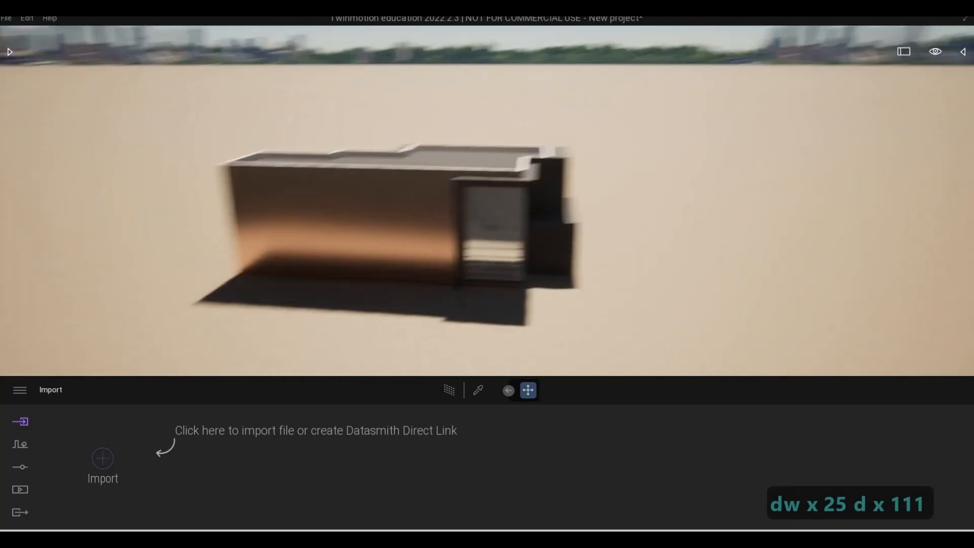
{"action": "key", "text": "d"}
{"action": "key", "text": "d"}
{"action": "key", "text": "d"}
{"action": "key", "text": "d"}
{"action": "key", "text": "d"}
{"action": "key", "text": "d"}
{"action": "key", "text": "d"}
{"action": "key", "text": "d"}
{"action": "key", "text": "d"}
{"action": "key", "text": "d"}
{"action": "key", "text": "d"}
{"action": "key", "text": "d"}
{"action": "key", "text": "d"}
{"action": "key", "text": "d"}
{"action": "key", "text": "d"}
{"action": "key", "text": "d"}
{"action": "key", "text": "d"}
{"action": "key", "text": "d"}
{"action": "key", "text": "d"}
{"action": "key", "text": "d"}
{"action": "key", "text": "s"}
{"action": "key", "text": "e"}
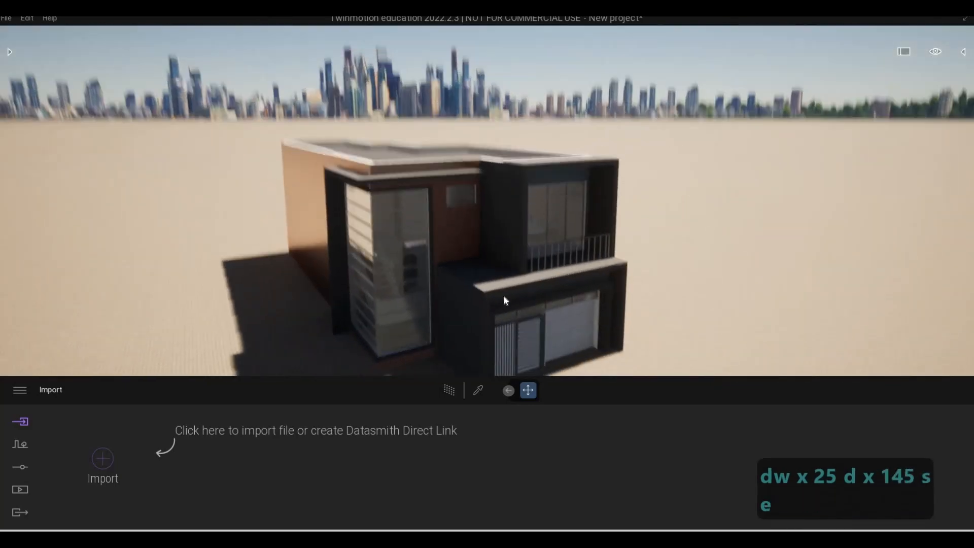
{"action": "key", "text": "s"}
{"action": "key", "text": "s"}
- Lower the starting ground by about 0.17 m beneath the imported lawn and road
{"action": "left_click", "coordinate": [709, 307]}
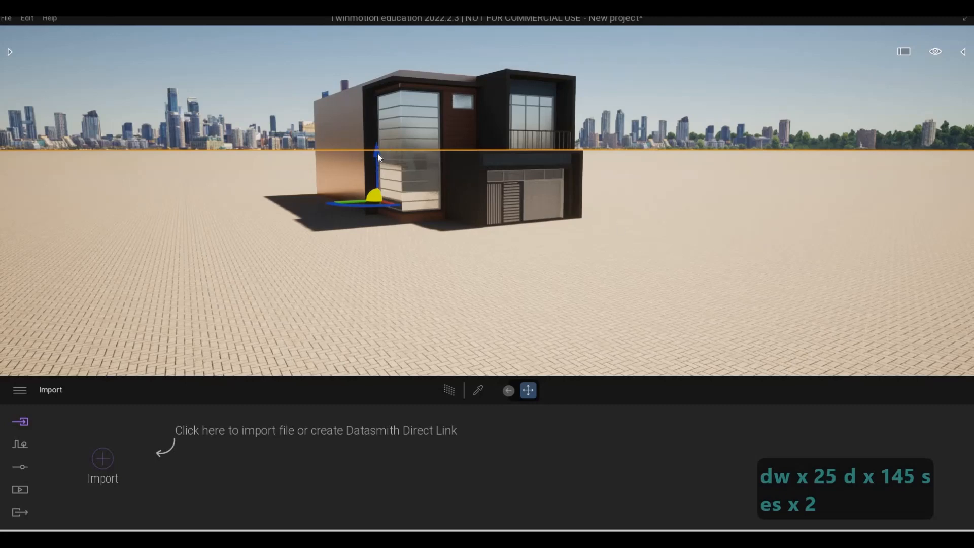
{"action": "left_click_drag", "start_coordinate": [378, 154], "coordinate": [378, 156]}
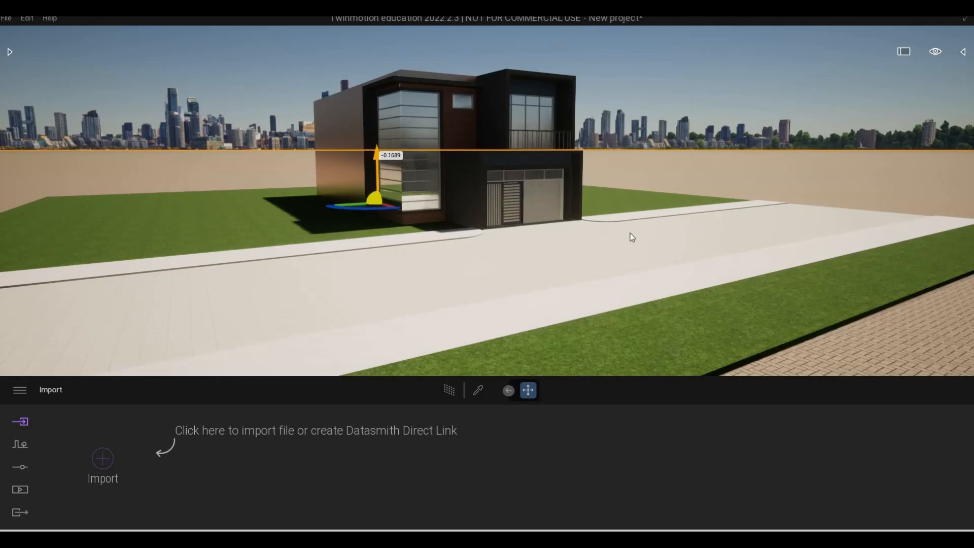
- Examine the lawn, road and front of the house from different viewpoints
{"action": "key", "text": "d"}
{"action": "key", "text": "s"}
{"action": "key", "text": "d"}
{"action": "key", "text": "a"}
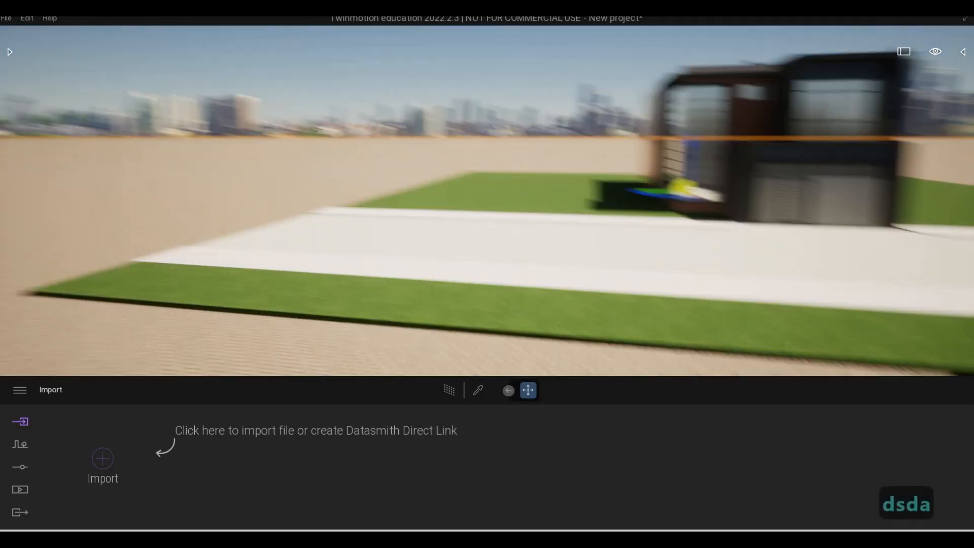
{"action": "key", "text": "a"}
{"action": "key", "text": "a"}
{"action": "key", "text": "a"}
{"action": "key", "text": "a"}
{"action": "key", "text": "a"}
{"action": "key", "text": "a"}
{"action": "key", "text": "a"}
{"action": "key", "text": "w"}
{"action": "key", "text": "w"}
{"action": "key", "text": "q"}
{"action": "key", "text": "d"}
{"action": "key", "text": "e"}
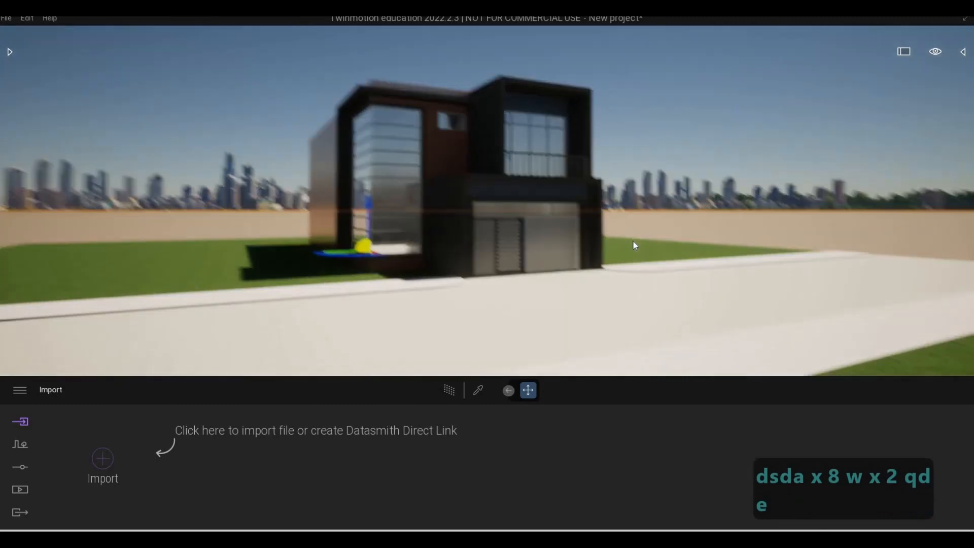
- Save the project as SL House in the Twinmotion File folder
{"action": "left_click", "coordinate": [8, 18]}
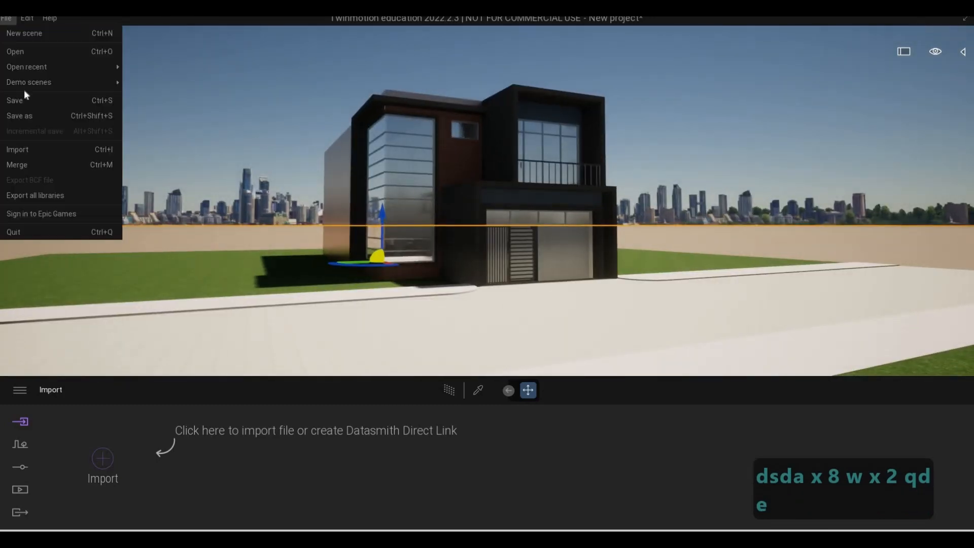
{"action": "left_click", "coordinate": [24, 119]}
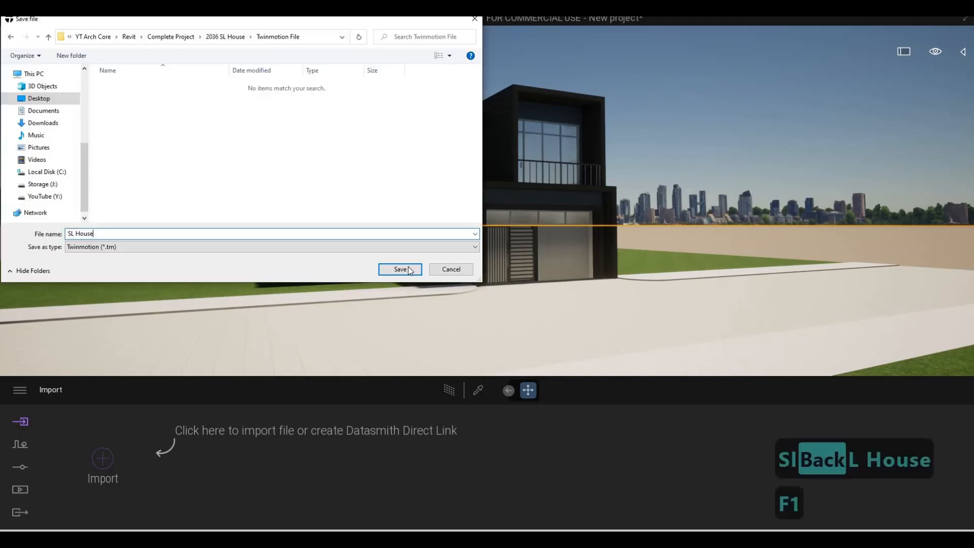
{"action": "left_click", "coordinate": [400, 269]}
- Sign in to Epic Games and dismiss the sign-in notice
{"action": "key", "text": "d"}
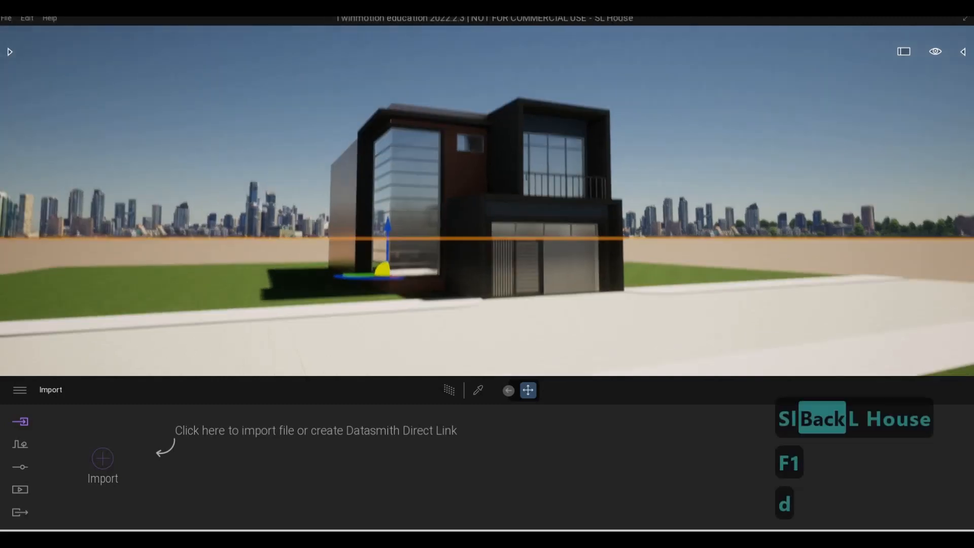
{"action": "key", "text": "w"}
{"action": "key", "text": "a"}
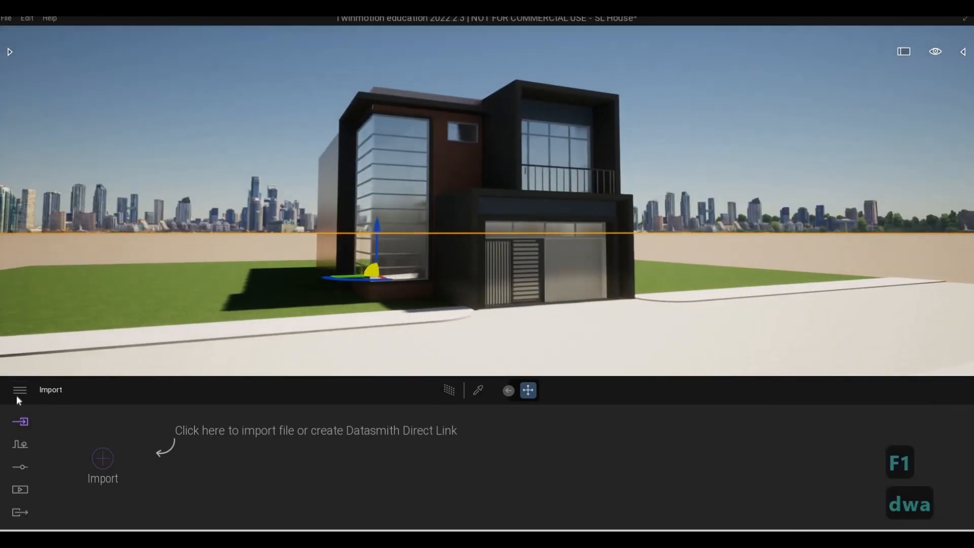
{"action": "left_click", "coordinate": [16, 393]}
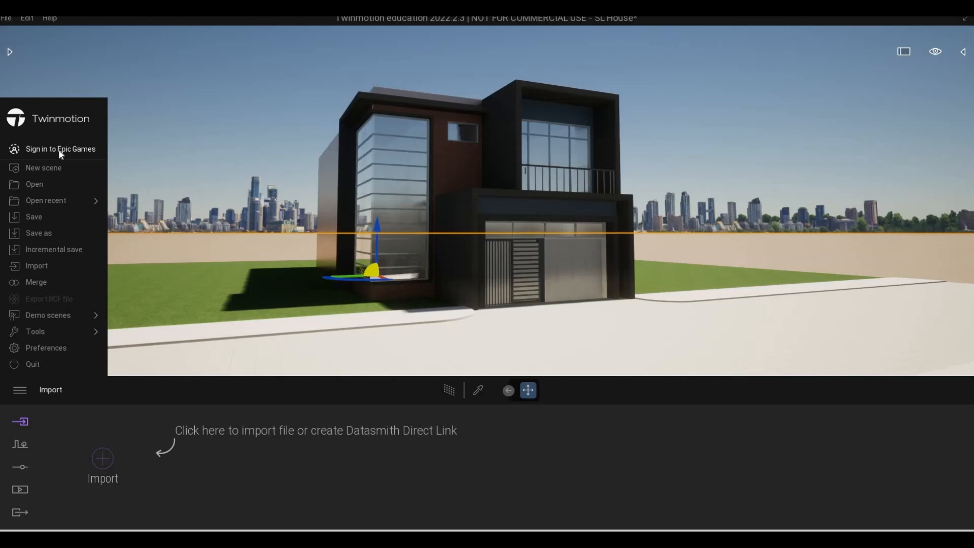
{"action": "left_click", "coordinate": [43, 166]}
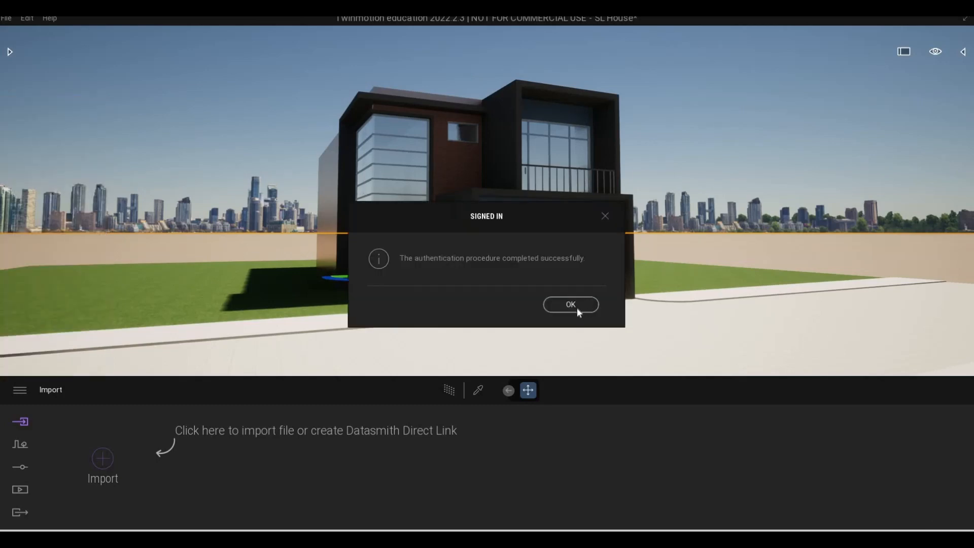
{"action": "left_click", "coordinate": [571, 304]}
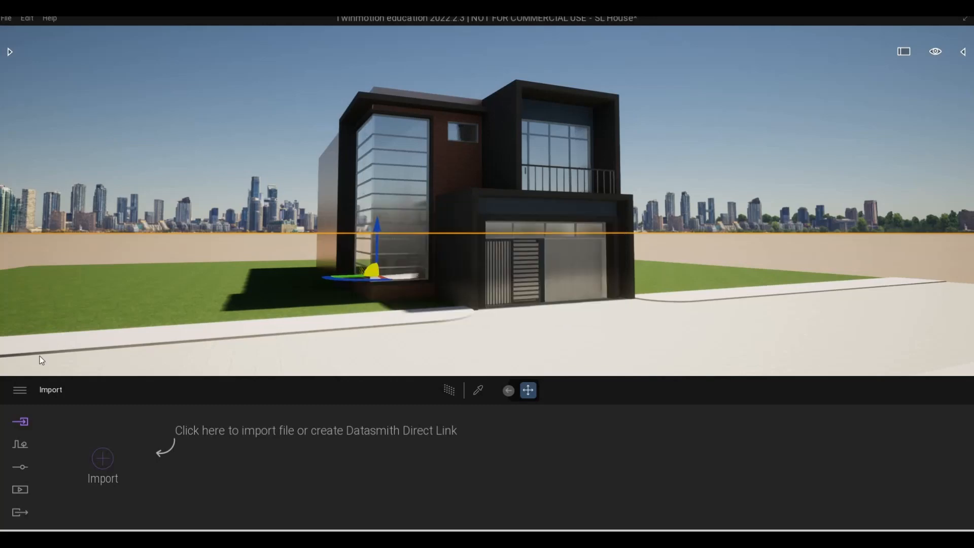
- Show both the asset library and the scene graph alongside the viewport
{"action": "left_click", "coordinate": [12, 53]}
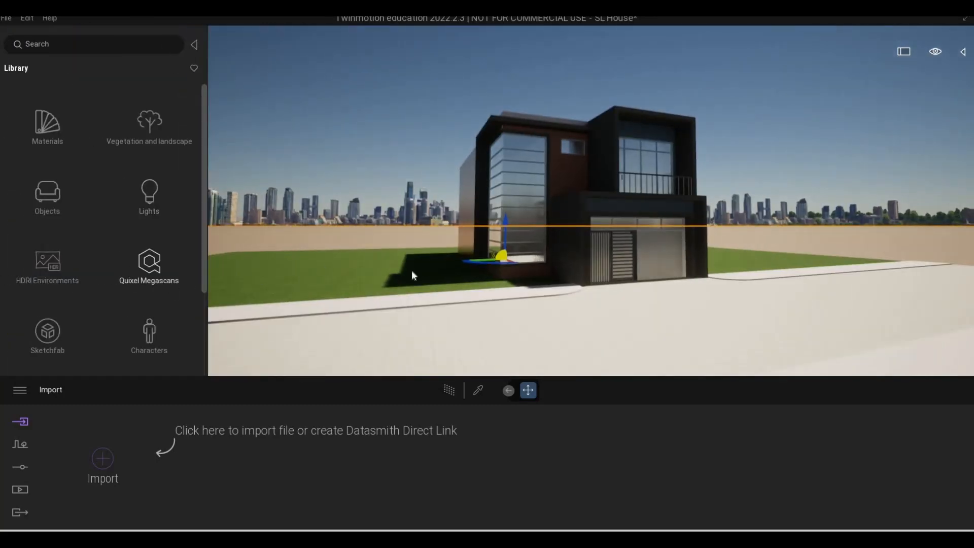
{"action": "right_click_drag", "start_coordinate": [588, 275], "coordinate": [581, 258]}
{"action": "key", "text": "s"}
{"action": "key", "text": "w"}
{"action": "key", "text": "a"}
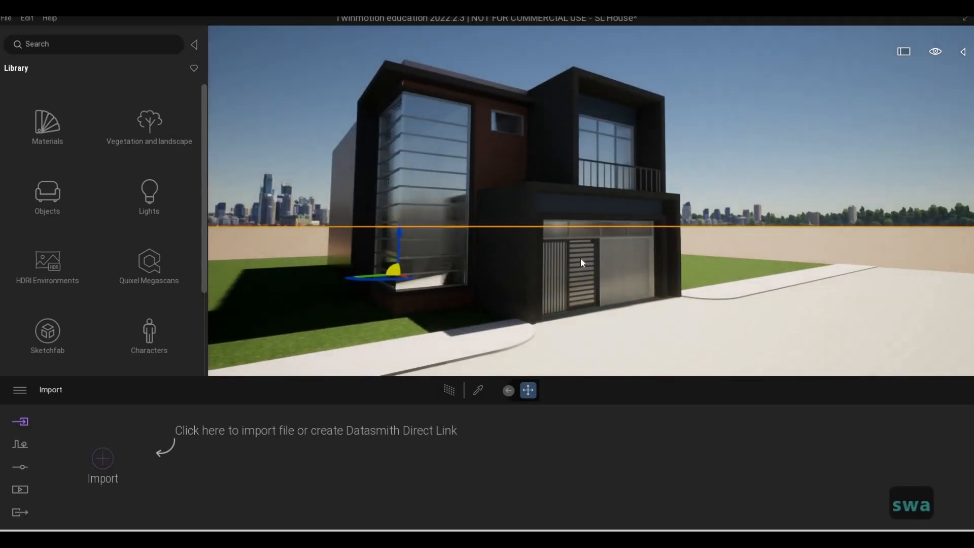
{"action": "left_click", "coordinate": [195, 44]}
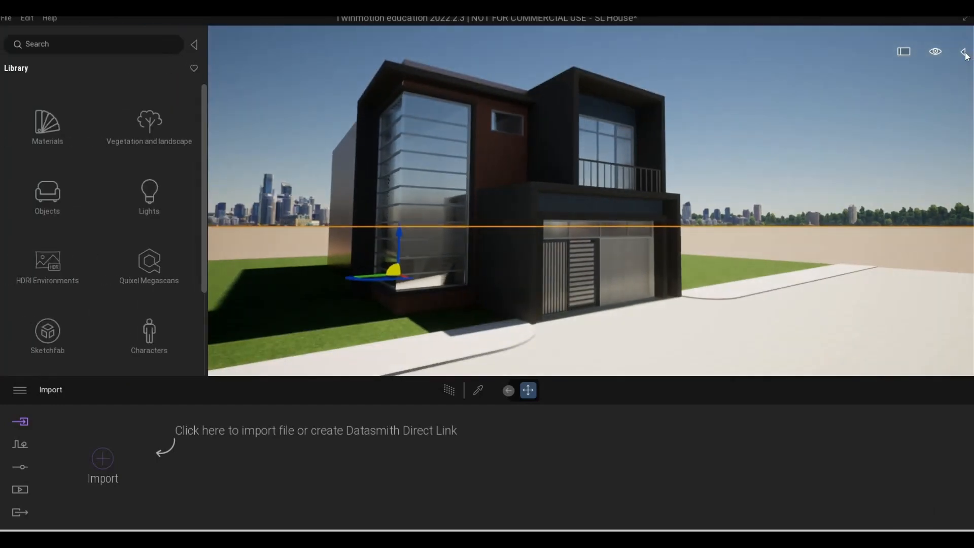
{"action": "left_click", "coordinate": [963, 52]}
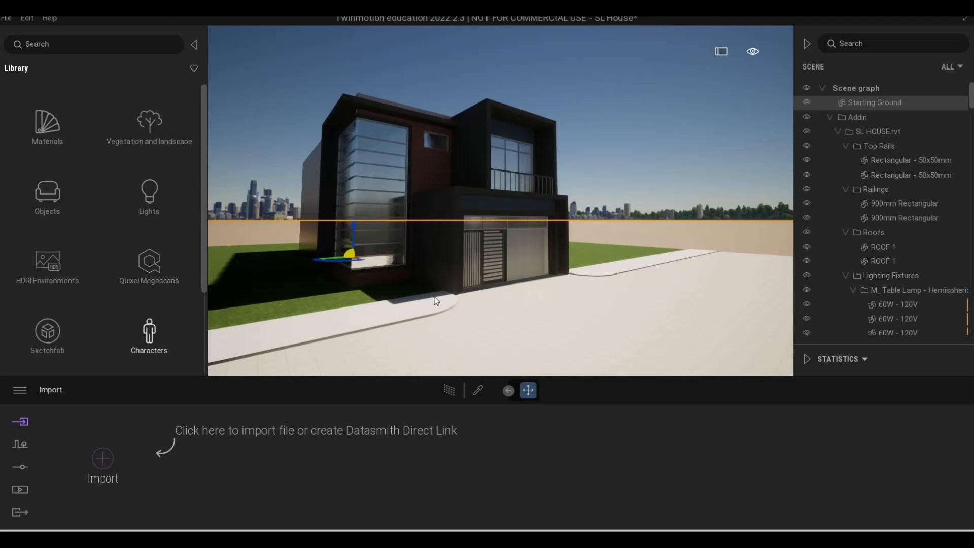
- Bring the house's front closer and deselect the starting ground
{"action": "right_click_drag", "start_coordinate": [497, 291], "coordinate": [533, 335]}
{"action": "key", "text": "w"}
{"action": "key", "text": "d"}
{"action": "key", "text": "w"}
{"action": "key", "text": "Escape"}
{"action": "key", "text": "Escape"}
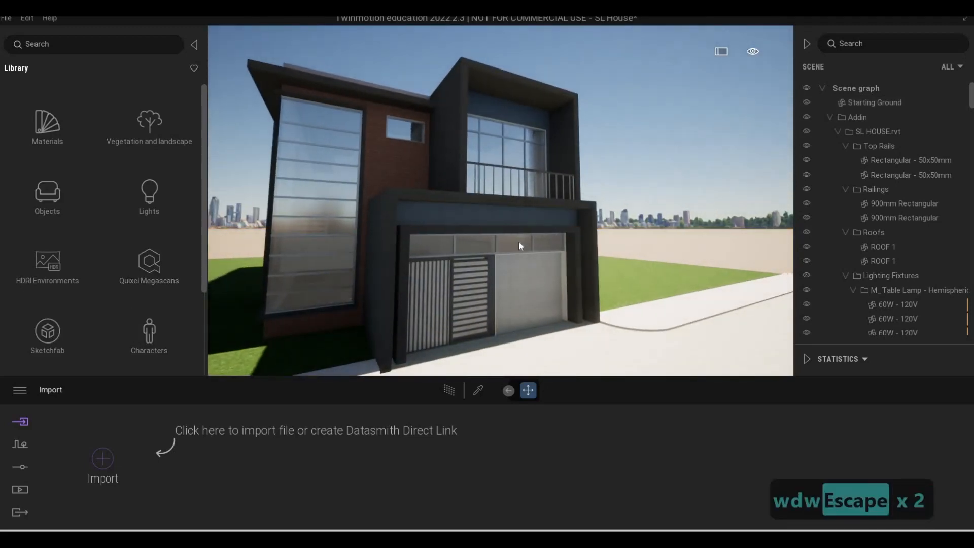
- Examine the entrance gates, garage door and dark front frame up close
{"action": "key", "text": "s"}
{"action": "key", "text": "a"}
{"action": "key", "text": "w"}
{"action": "right_click_drag", "start_coordinate": [558, 278], "coordinate": [481, 249]}
{"action": "key", "text": "w"}
{"action": "key", "text": "s"}
{"action": "key", "text": "w"}
{"action": "key", "text": "d"}
{"action": "key", "text": "e"}
{"action": "key", "text": "w"}
{"action": "key", "text": "w"}
{"action": "key", "text": "a"}
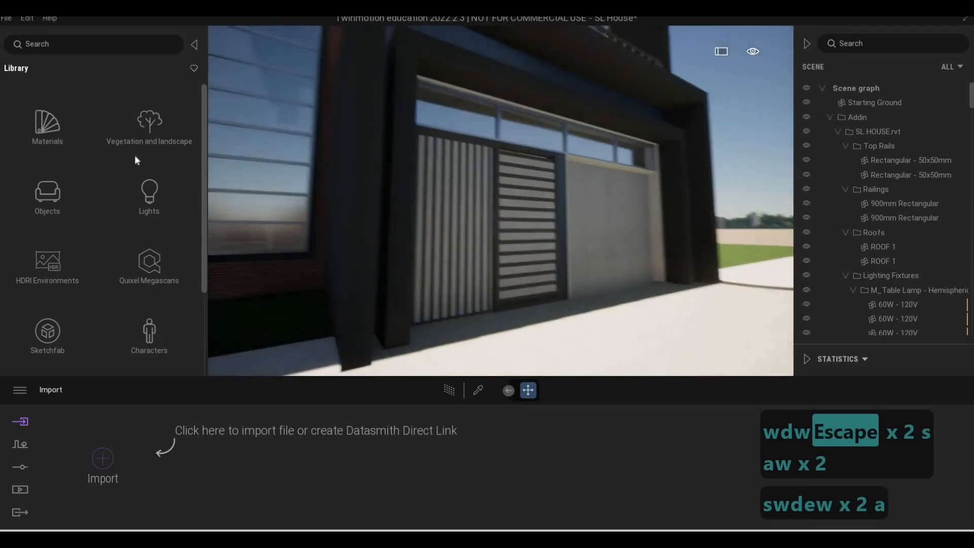
{"action": "key", "text": "s"}
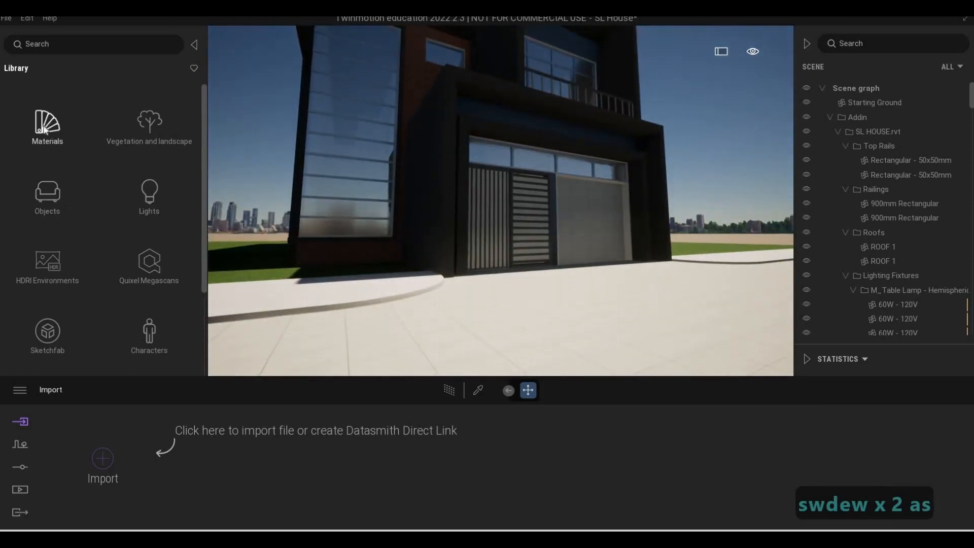
- Apply the Two sided glass material from the glass library to the tall front window
{"action": "left_click", "coordinate": [55, 138]}
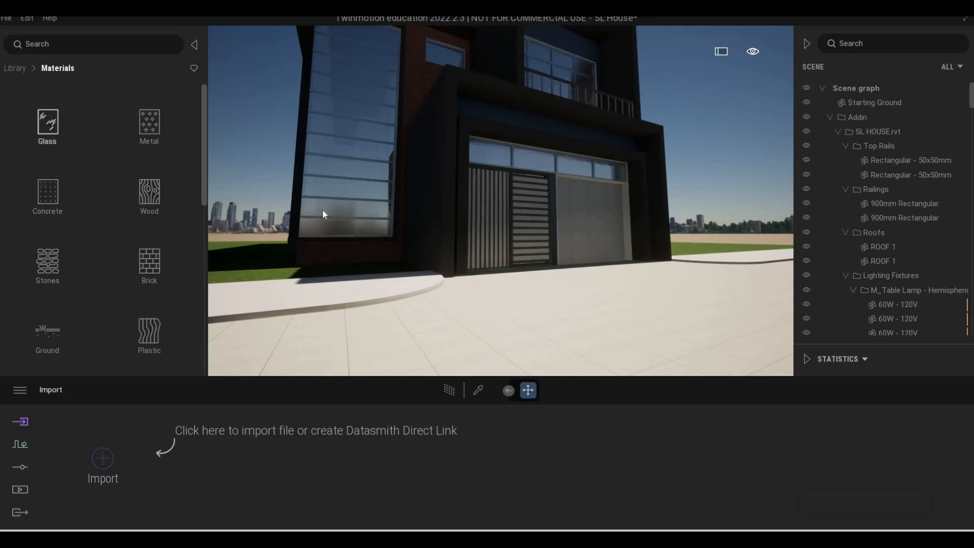
{"action": "key", "text": "a"}
{"action": "key", "text": "w"}
{"action": "key", "text": "w"}
{"action": "key", "text": "q"}
{"action": "mouse_move", "coordinate": [62, 191]}
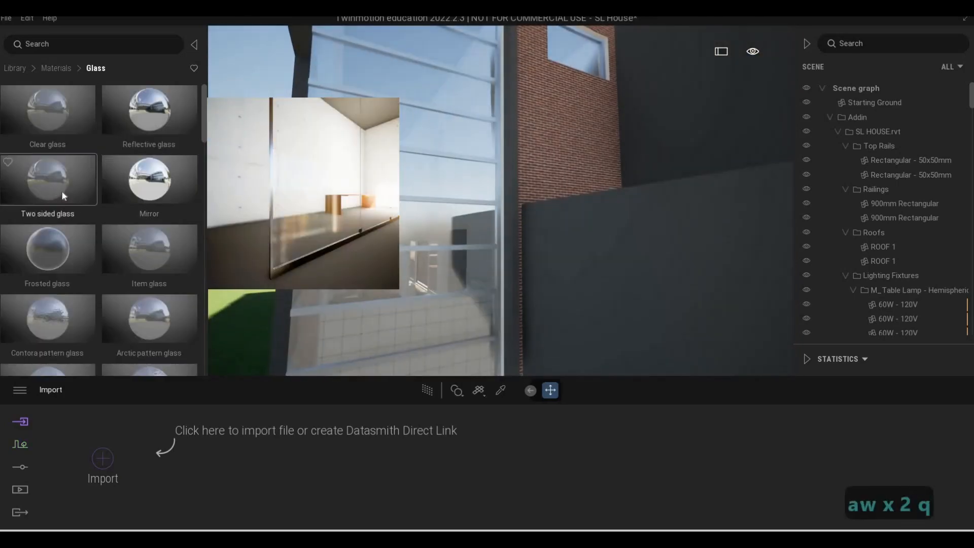
{"action": "left_click_drag", "start_coordinate": [61, 191], "coordinate": [388, 215]}
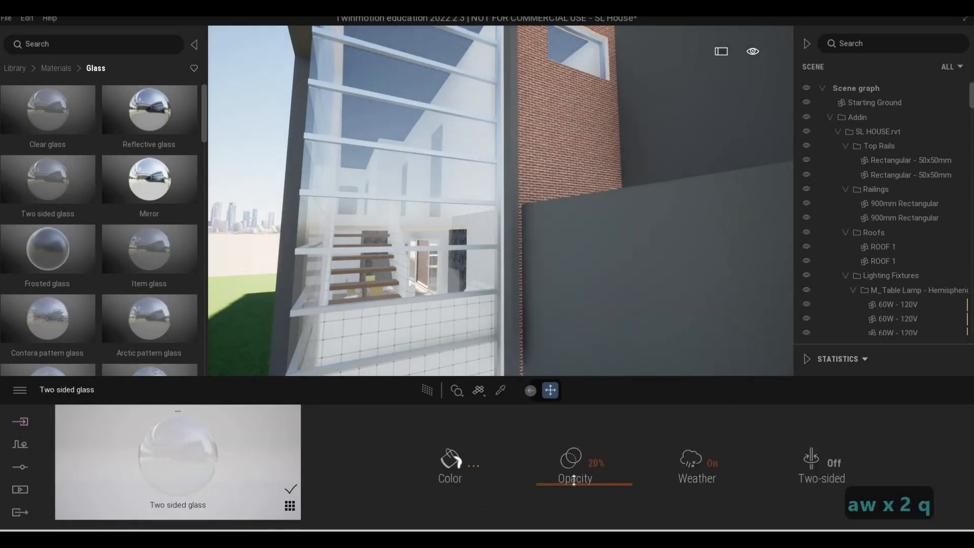
- Tint the two-sided glass dark grey (3E3E3E) and raise its opacity to 75%
{"action": "left_click_drag", "start_coordinate": [574, 486], "coordinate": [552, 465]}
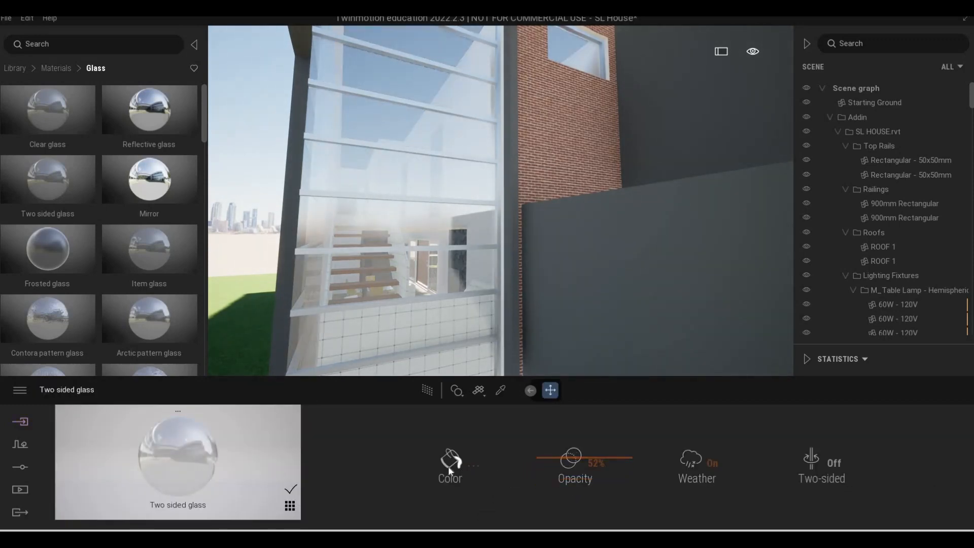
{"action": "left_click_drag", "start_coordinate": [473, 205], "coordinate": [471, 319]}
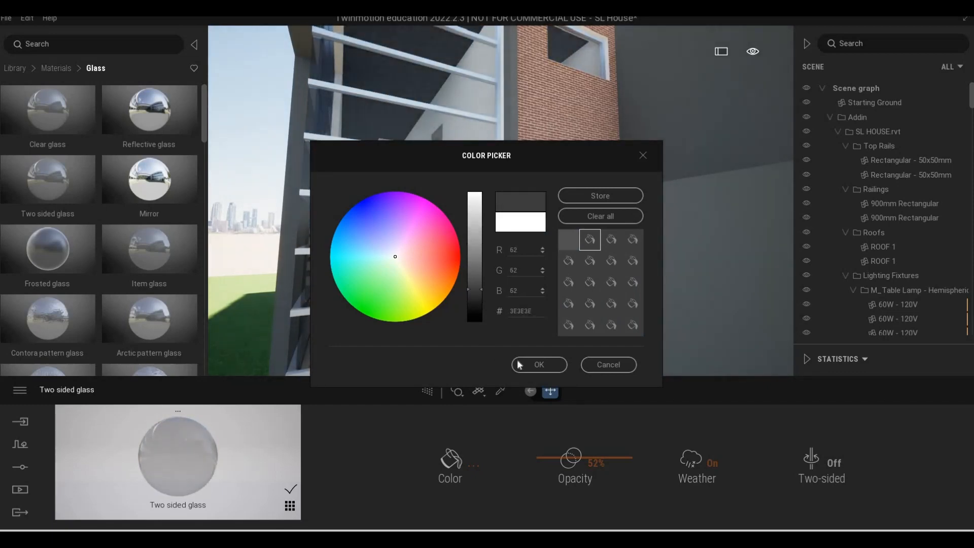
{"action": "left_click", "coordinate": [540, 364]}
{"action": "left_click_drag", "start_coordinate": [548, 446], "coordinate": [552, 386]}
- Set the two-sided glass's opacity to 95%
{"action": "key", "text": "s"}
{"action": "key", "text": "s"}
{"action": "key", "text": "s"}
{"action": "key", "text": "s"}
{"action": "key", "text": "s"}
{"action": "key", "text": "q"}
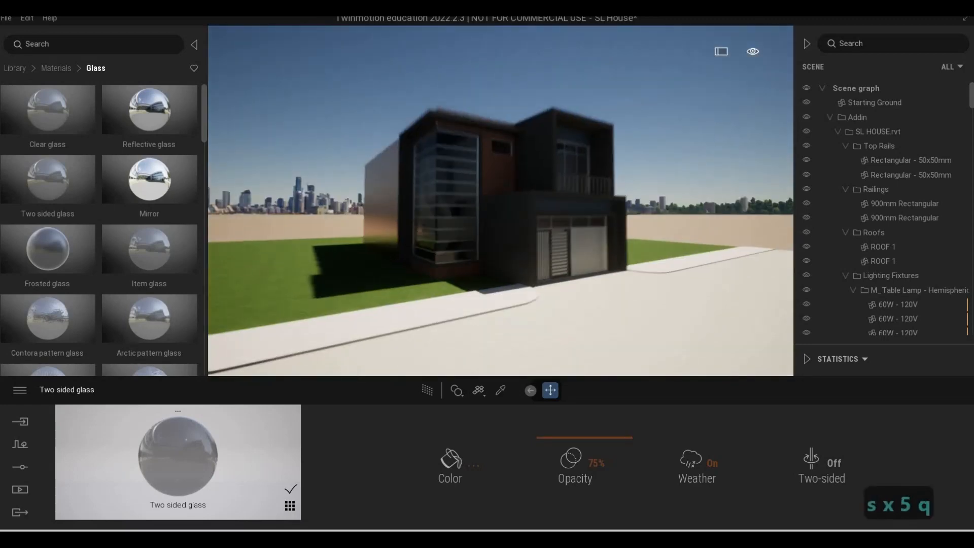
{"action": "key", "text": "d"}
{"action": "key", "text": "w"}
{"action": "key", "text": "a"}
{"action": "mouse_move", "coordinate": [573, 439]}
{"action": "left_mouse_down"}
{"action": "mouse_move", "coordinate": [573, 410]}
{"action": "mouse_move", "coordinate": [572, 424]}
{"action": "left_mouse_up"}
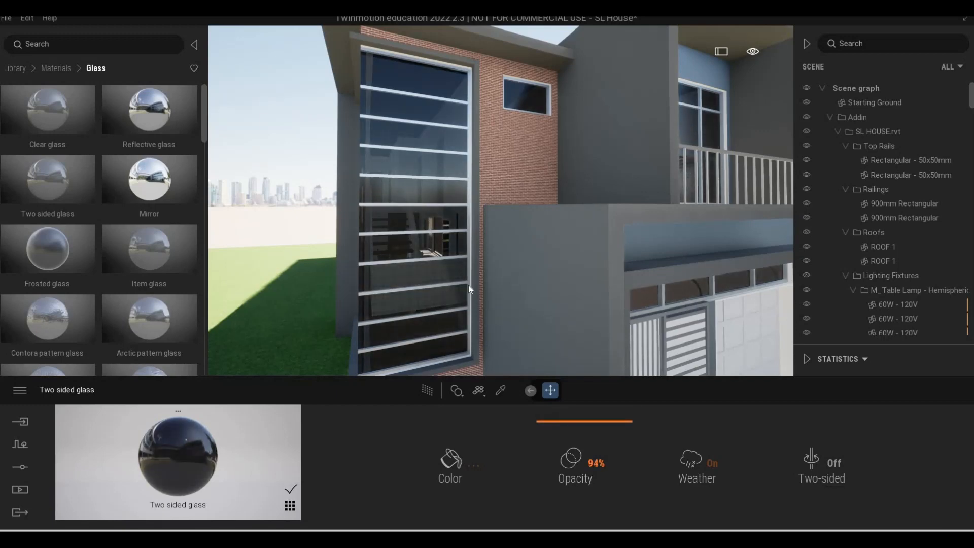
- Examine the tinted glass from outside, from the stairwell inside and from the front of the house, and return to the material categories
{"action": "key", "text": "s"}
{"action": "key", "text": "e"}
{"action": "key", "text": "a"}
{"action": "key", "text": "q"}
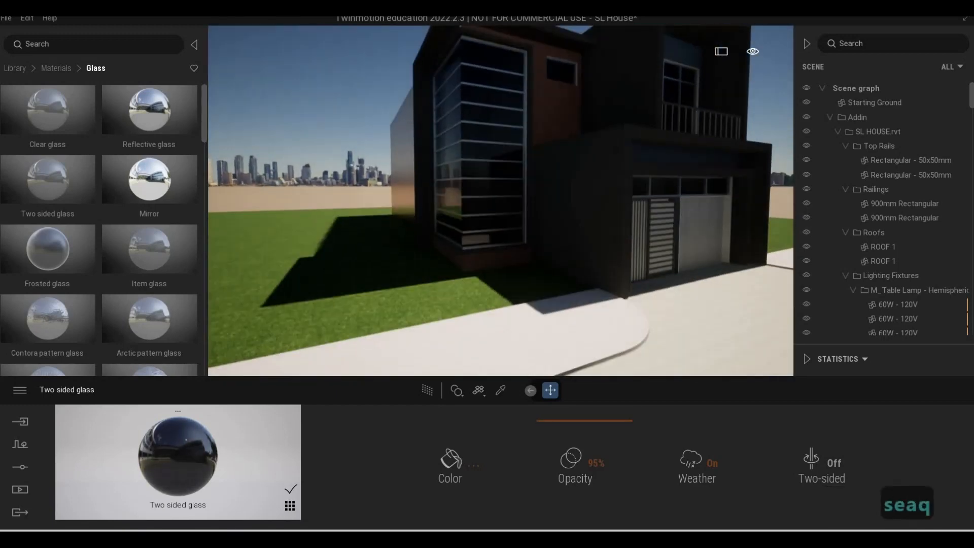
{"action": "key", "text": "d"}
{"action": "key", "text": "w"}
{"action": "key", "text": "a"}
{"action": "key", "text": "a"}
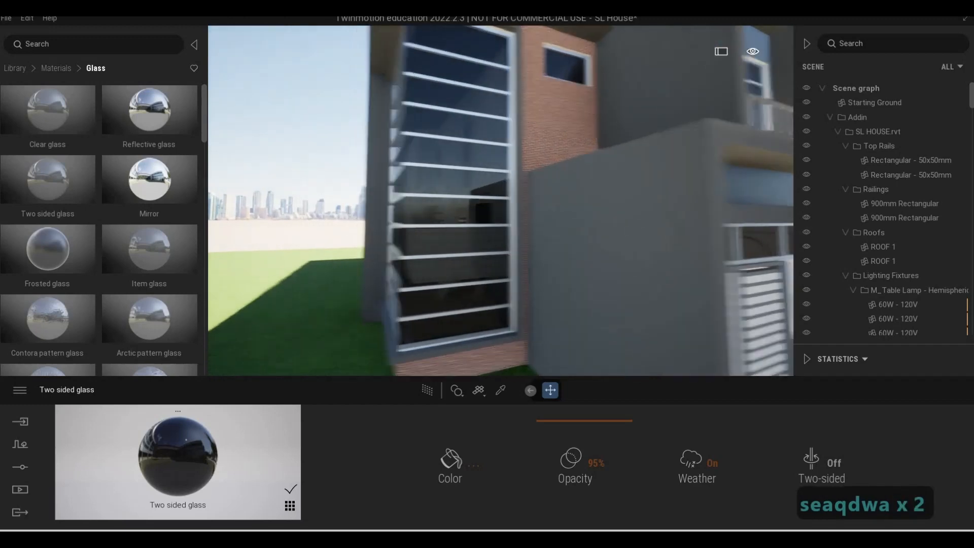
{"action": "key", "text": "w"}
{"action": "key", "text": "w"}
{"action": "key", "text": "w"}
{"action": "key", "text": "a"}
{"action": "key", "text": "w"}
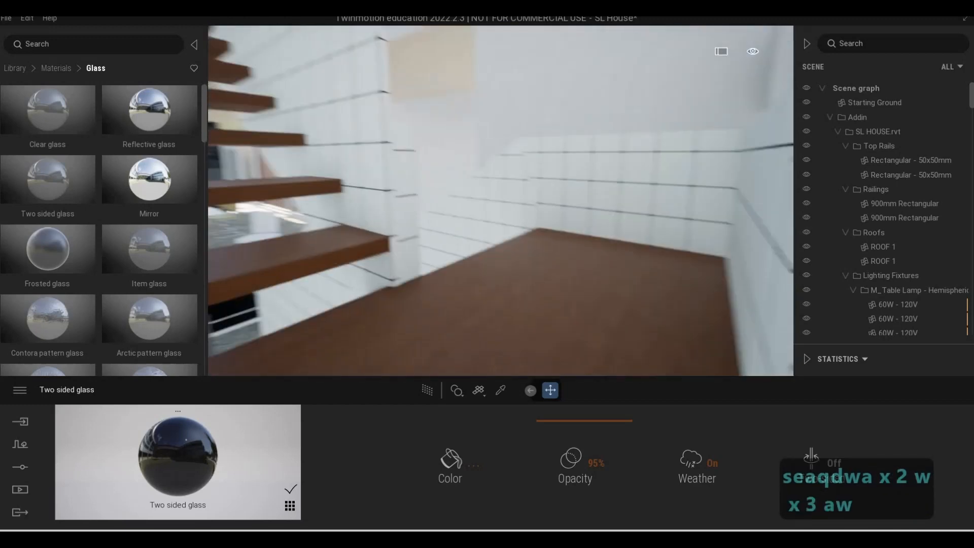
{"action": "key", "text": "s"}
{"action": "key", "text": "d"}
{"action": "key", "text": "s"}
{"action": "key", "text": "d"}
{"action": "key", "text": "w"}
{"action": "key", "text": "e"}
{"action": "key", "text": "q"}
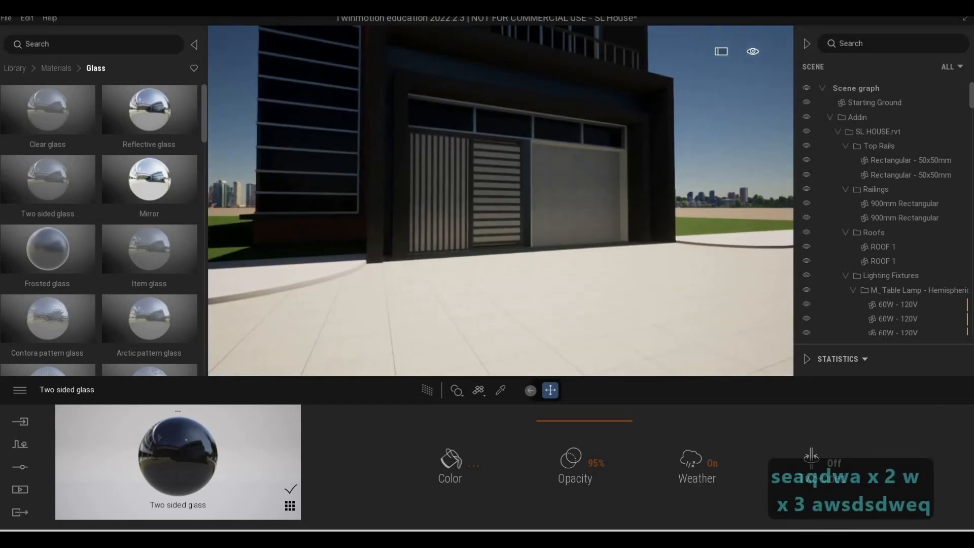
{"action": "key", "text": "d"}
{"action": "key", "text": "a"}
{"action": "key", "text": "s"}
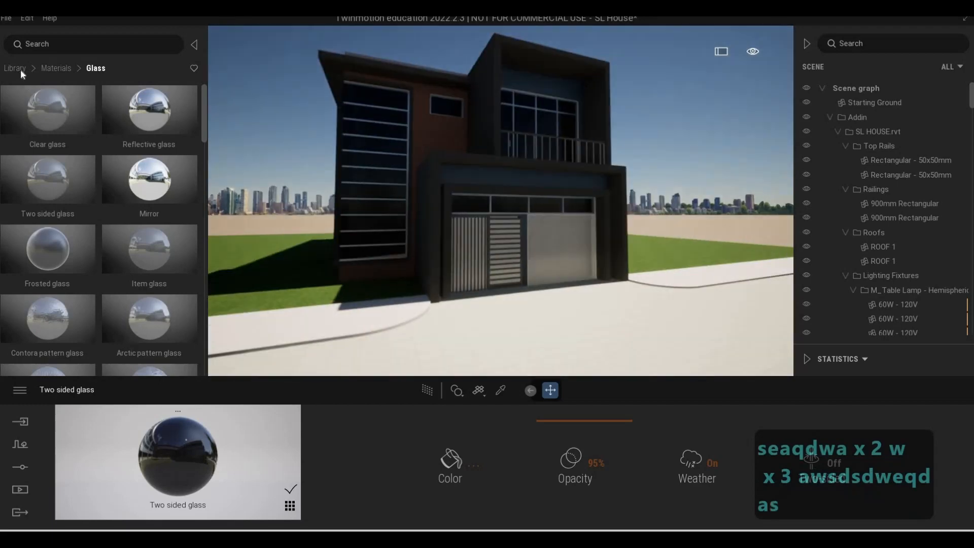
{"action": "left_click", "coordinate": [47, 70]}
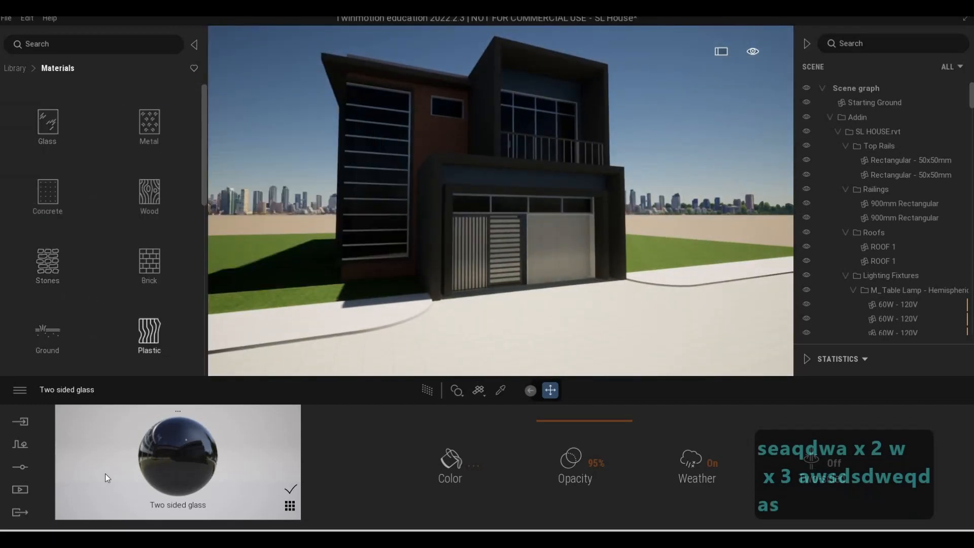
- Turn on Parallelism in the camera settings
{"action": "left_click", "coordinate": [20, 467]}
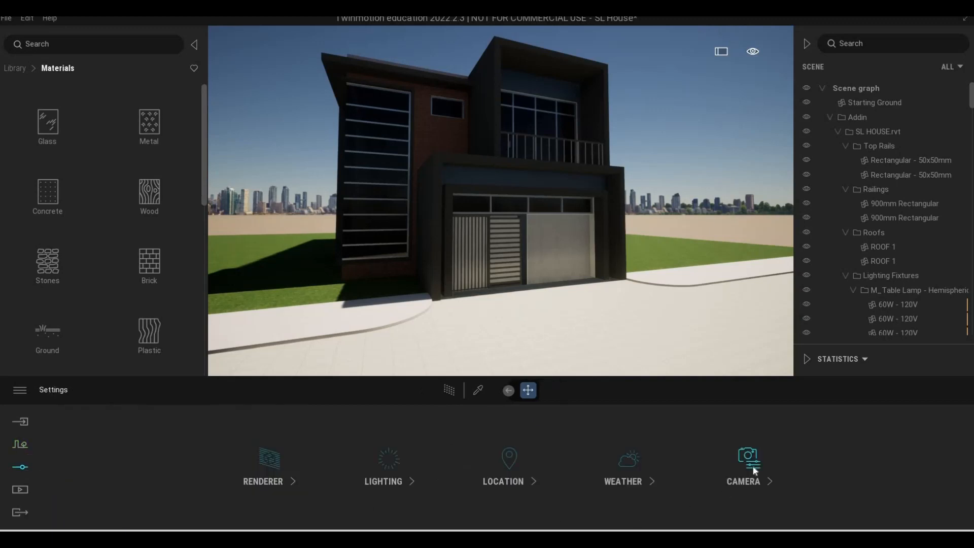
{"action": "left_click", "coordinate": [755, 471]}
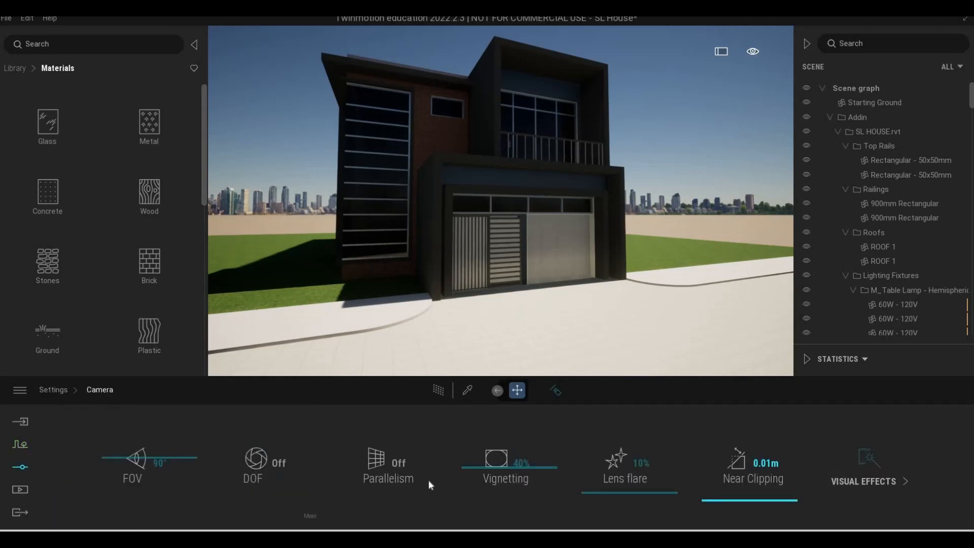
{"action": "left_click", "coordinate": [398, 468]}
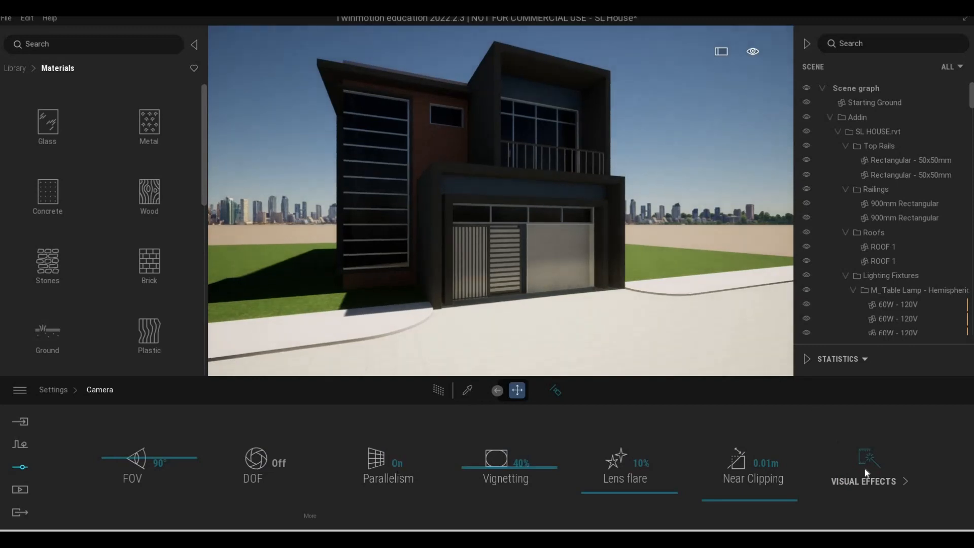
- Apply the Blue Tint color gradient to the camera's visual effects
{"action": "left_click", "coordinate": [863, 481]}
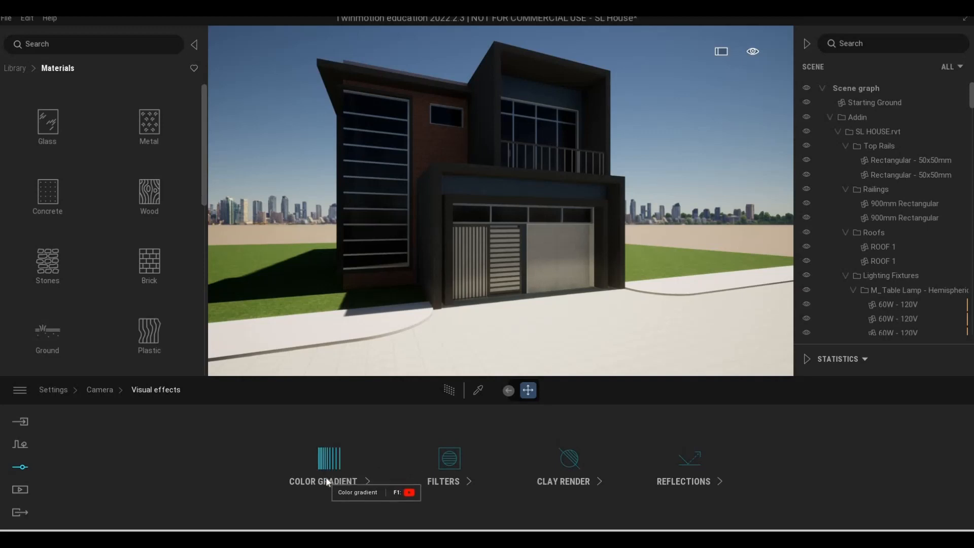
{"action": "left_click", "coordinate": [325, 476]}
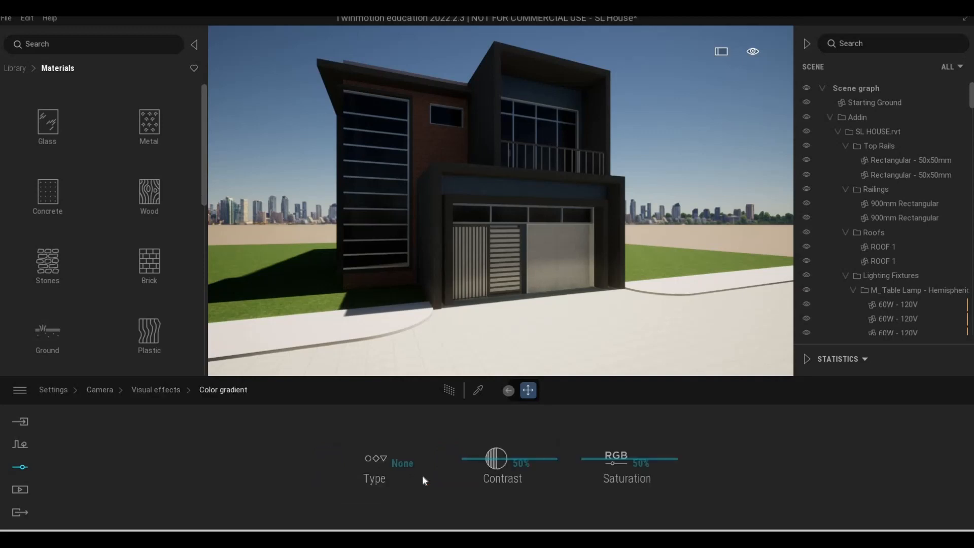
{"action": "left_click", "coordinate": [396, 465]}
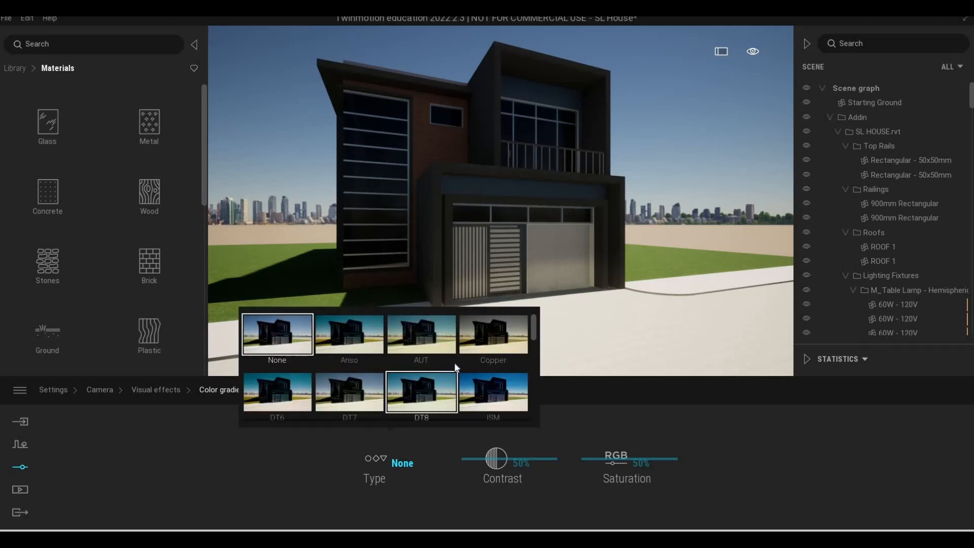
{"action": "scroll", "coordinate": [454, 363], "scroll_direction": "down", "scroll_amount": 2}
{"action": "scroll", "coordinate": [455, 363], "scroll_direction": "down", "scroll_amount": 3}
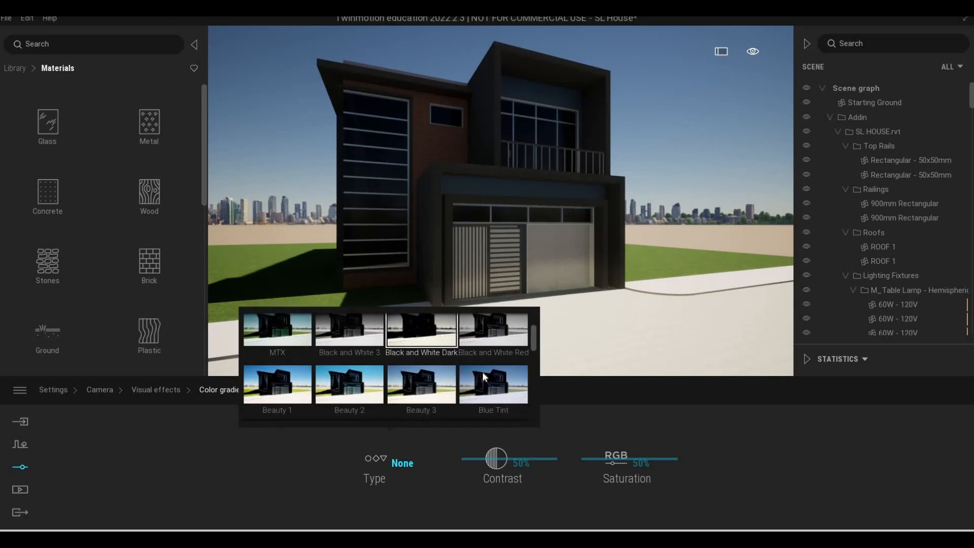
{"action": "left_click", "coordinate": [212, 476]}
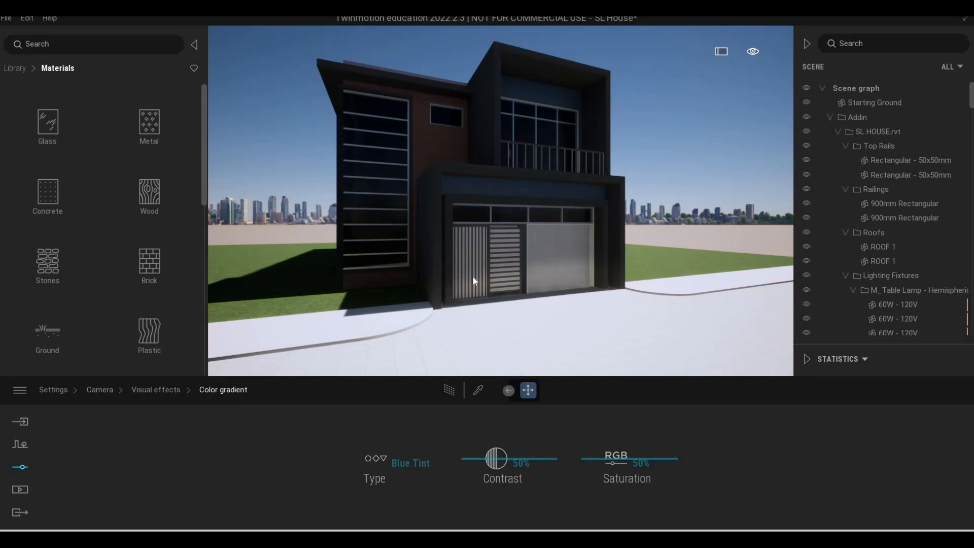
{"action": "key", "text": "s"}
{"action": "key", "text": "a"}
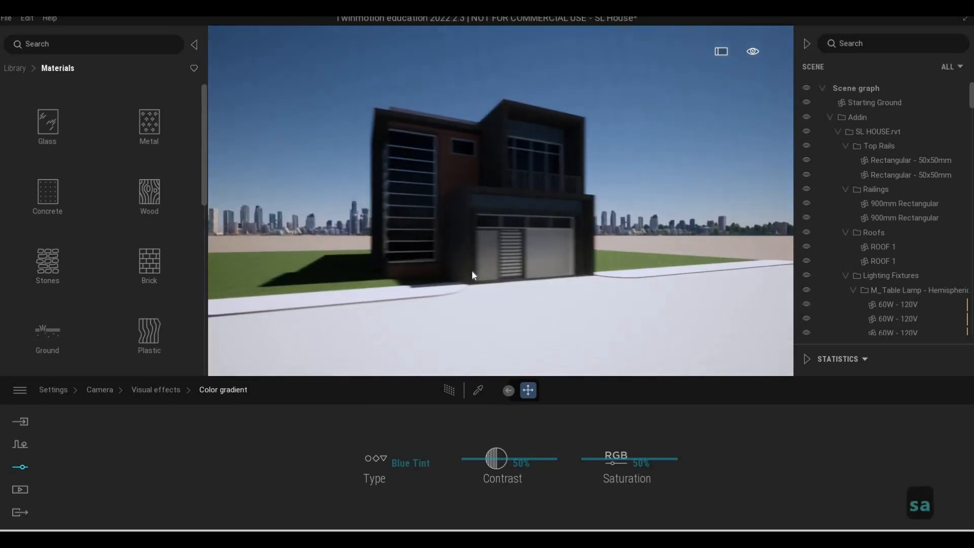
{"action": "key", "text": "w"}
{"action": "key", "text": "d"}
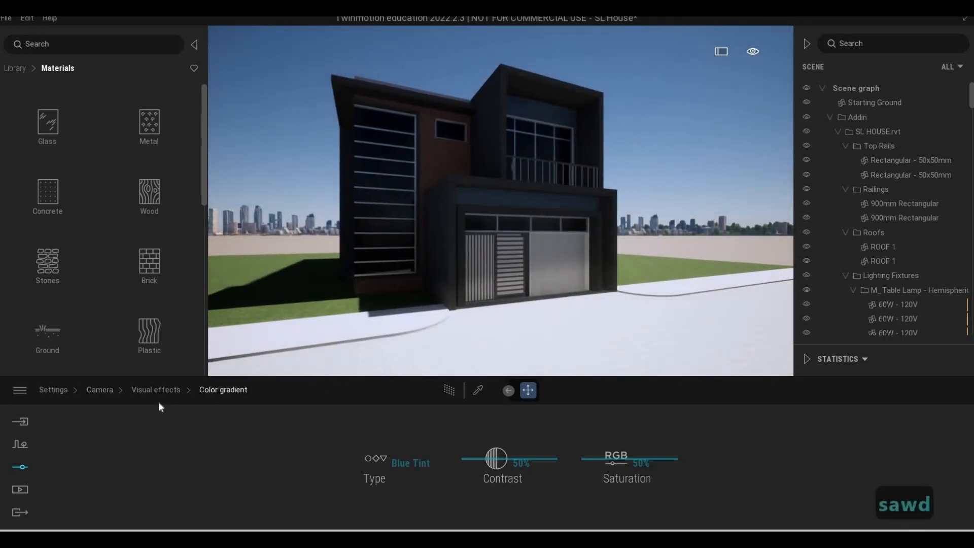
- Set the location's background picture to None
{"action": "left_click", "coordinate": [166, 390]}
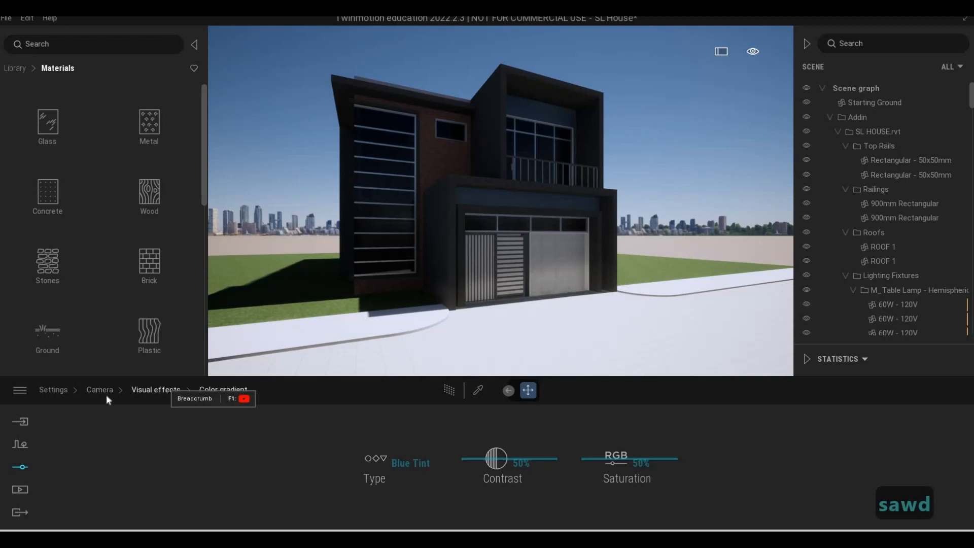
{"action": "left_click", "coordinate": [100, 390]}
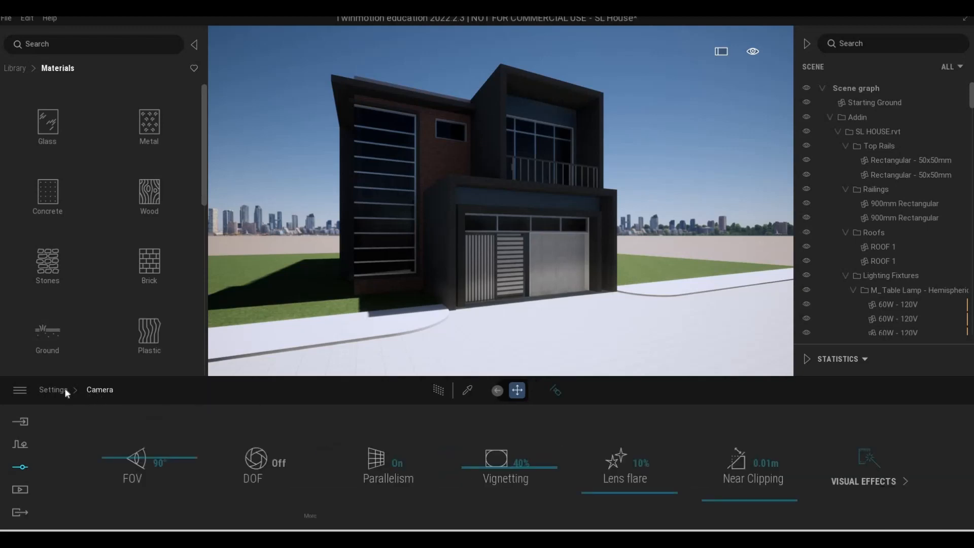
{"action": "left_click", "coordinate": [56, 389]}
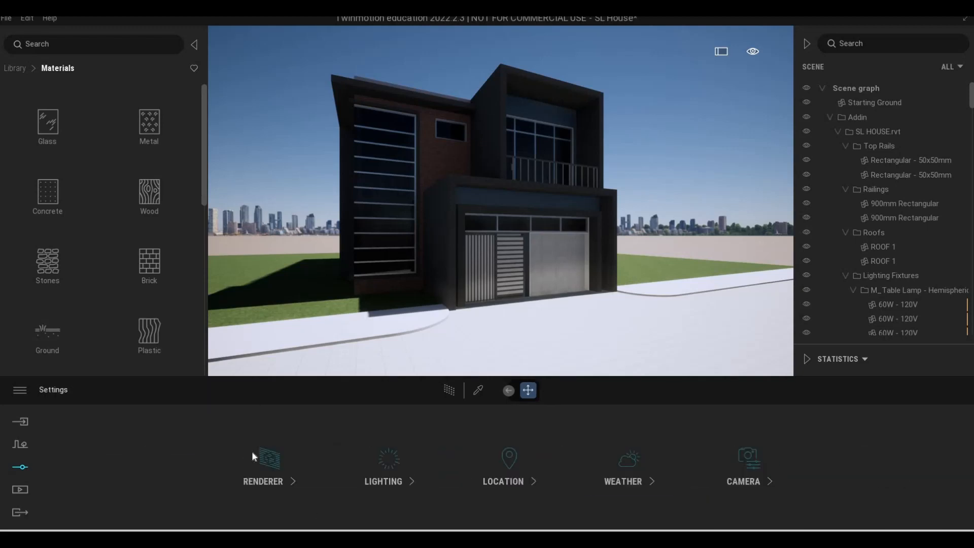
{"action": "left_click", "coordinate": [276, 464]}
{"action": "left_click", "coordinate": [409, 468]}
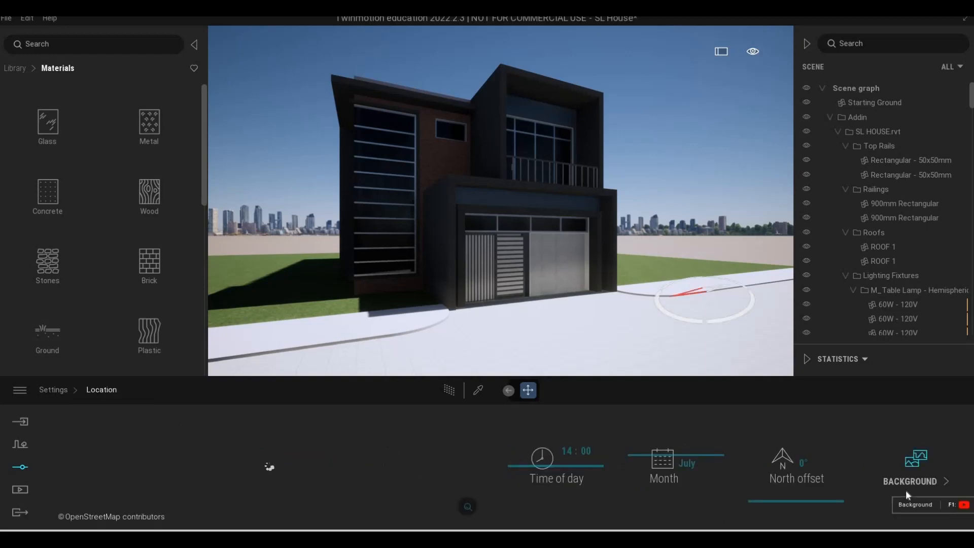
{"action": "left_click", "coordinate": [908, 480]}
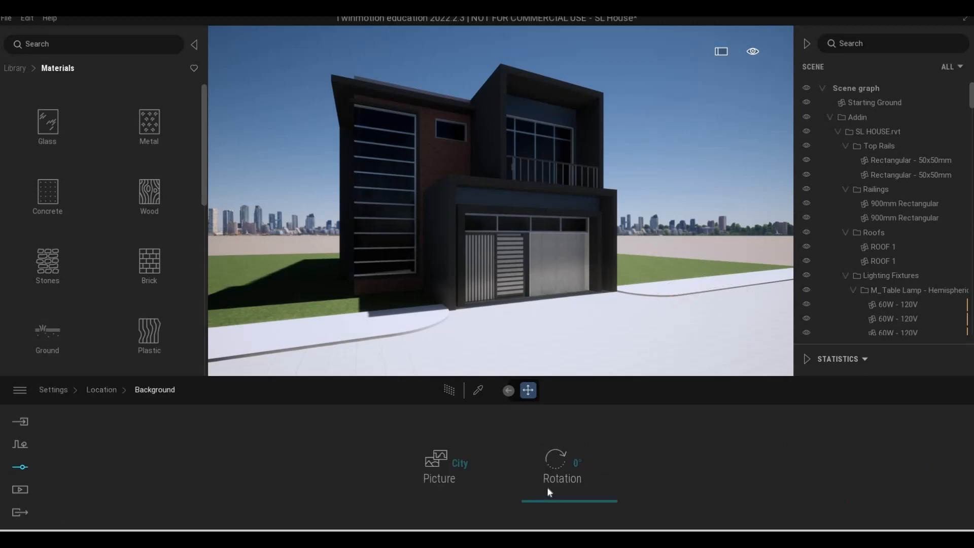
{"action": "left_click", "coordinate": [435, 459]}
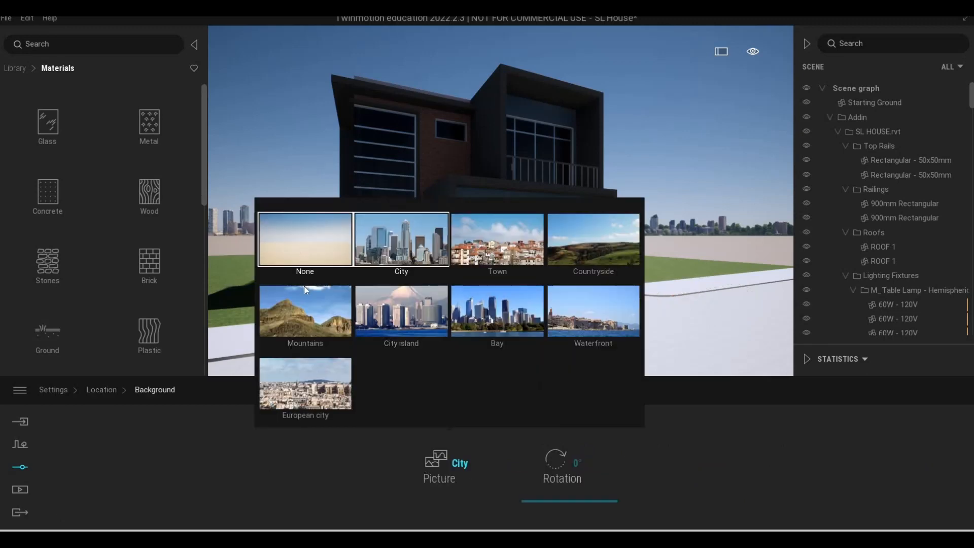
{"action": "left_click", "coordinate": [303, 249]}
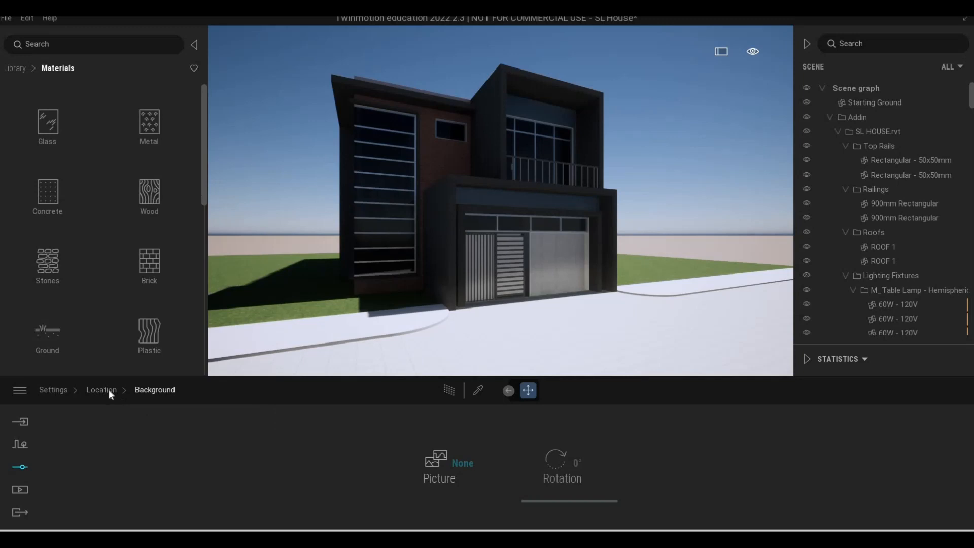
- Set the lighting environment to Backdrop HDRI after trying Sky Light HDRI
{"action": "left_click", "coordinate": [108, 388]}
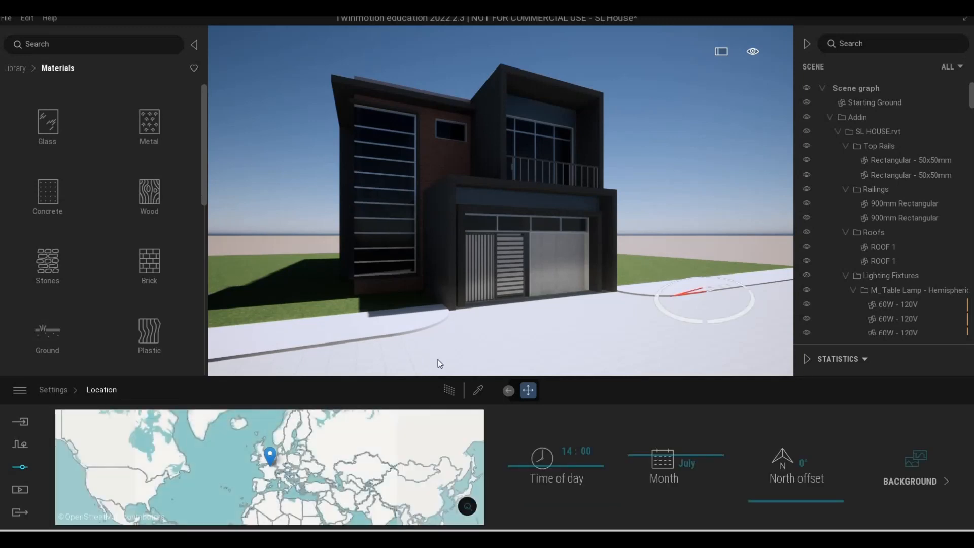
{"action": "left_click", "coordinate": [49, 388]}
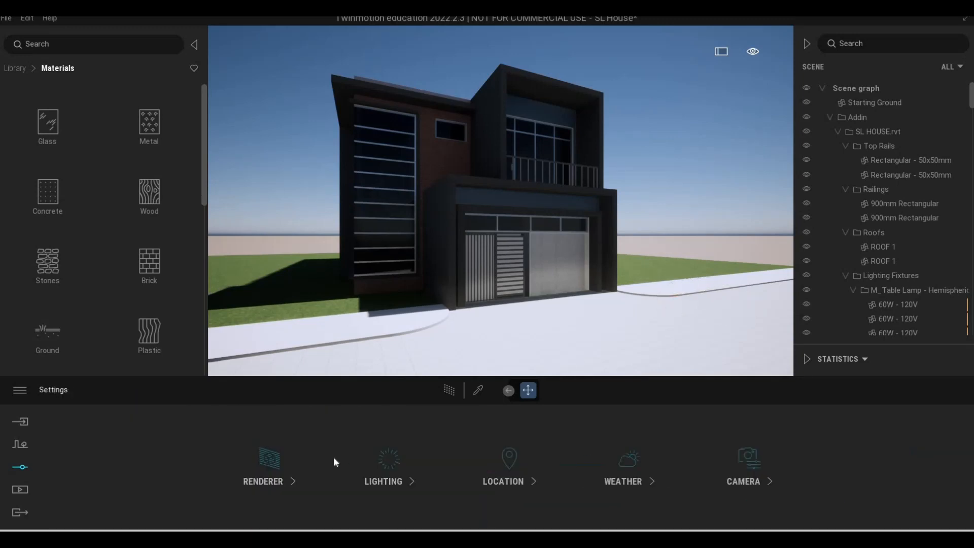
{"action": "left_click", "coordinate": [380, 471]}
{"action": "left_click", "coordinate": [218, 465]}
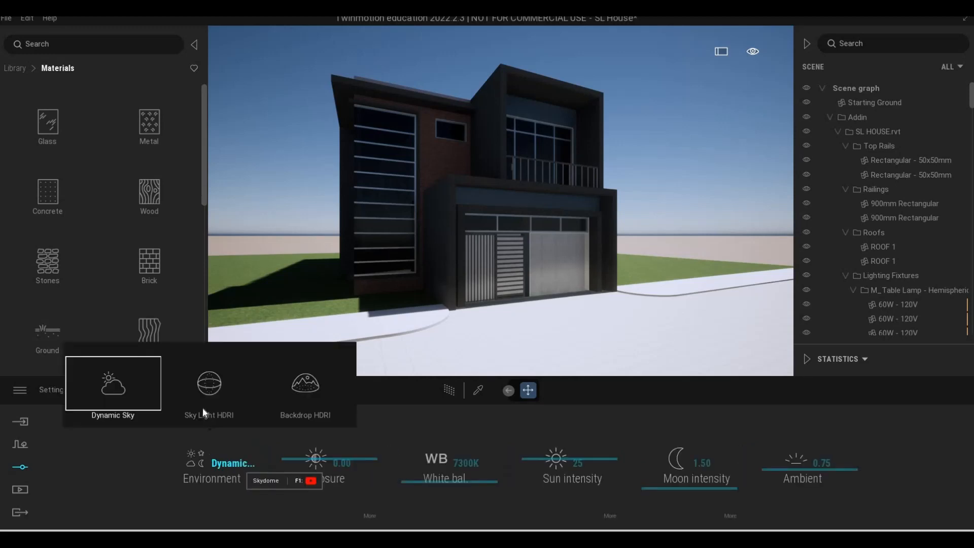
{"action": "left_click", "coordinate": [202, 413]}
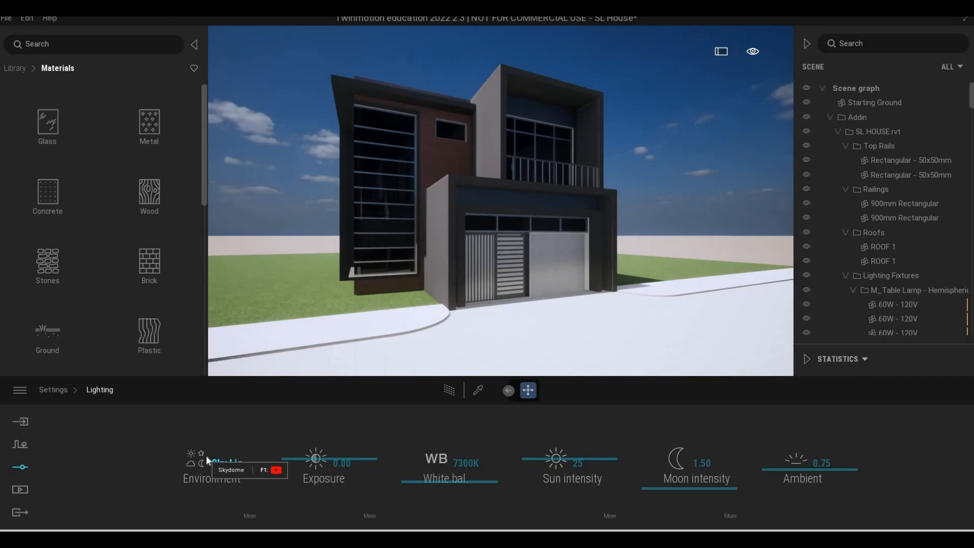
{"action": "left_click", "coordinate": [206, 455]}
{"action": "left_click", "coordinate": [278, 402]}
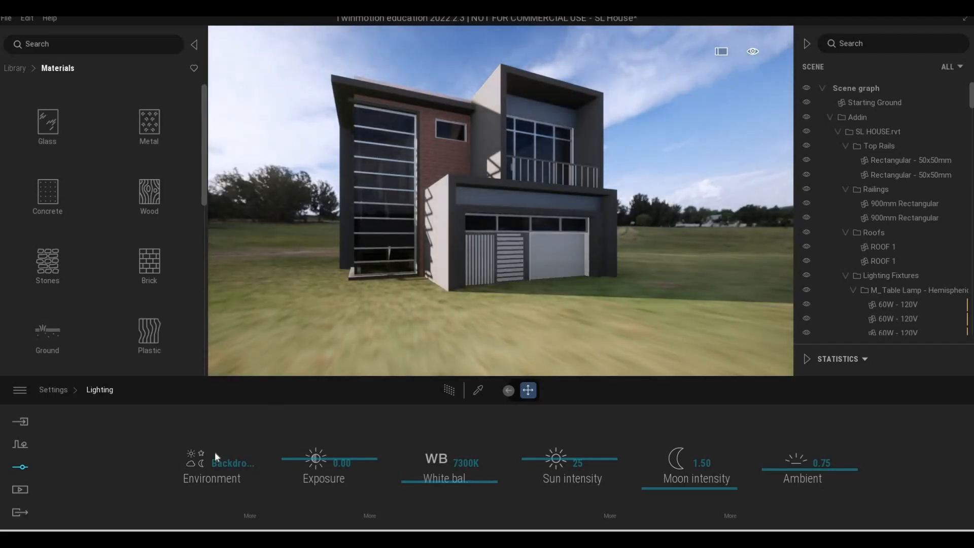
- Set the lighting environment to Sky Light HDRI
{"action": "left_click", "coordinate": [209, 459]}
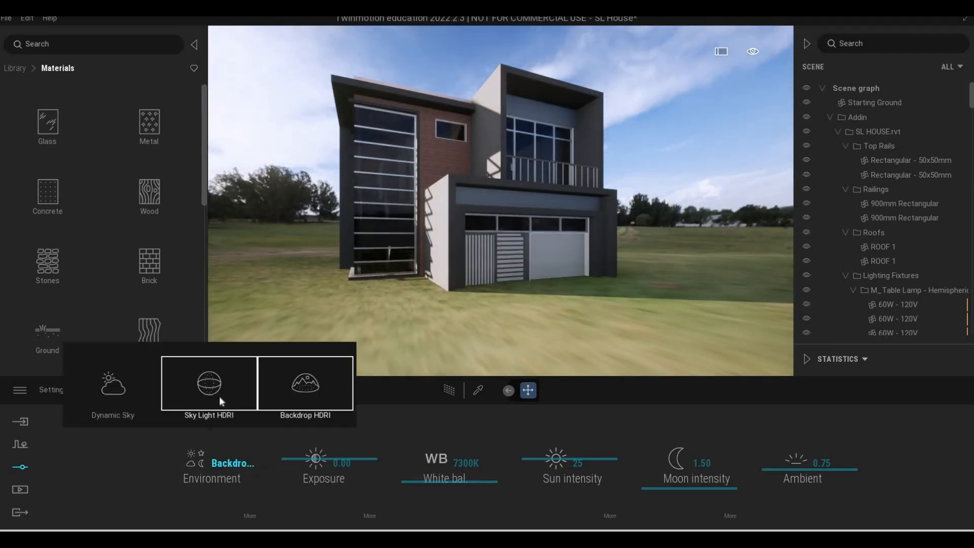
{"action": "left_click", "coordinate": [218, 421]}
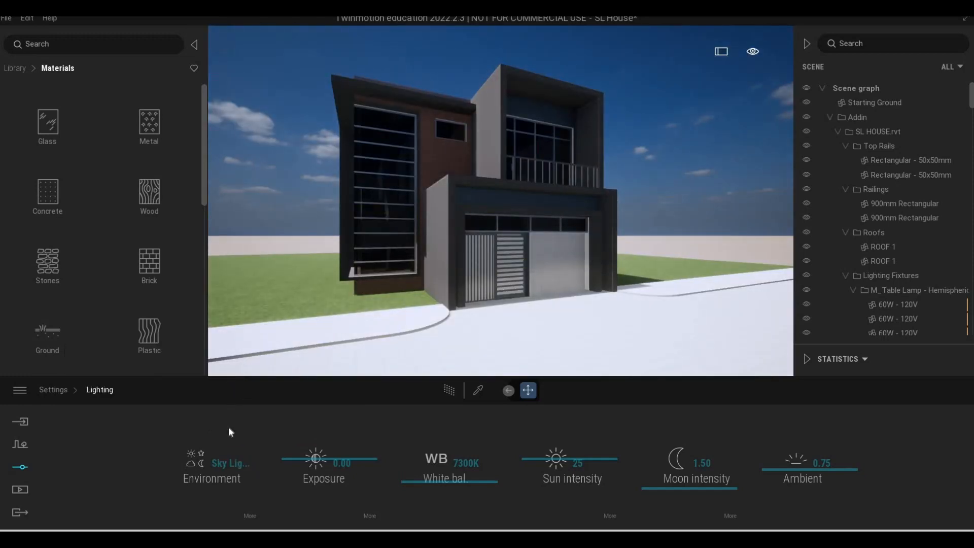
{"action": "left_click", "coordinate": [232, 465]}
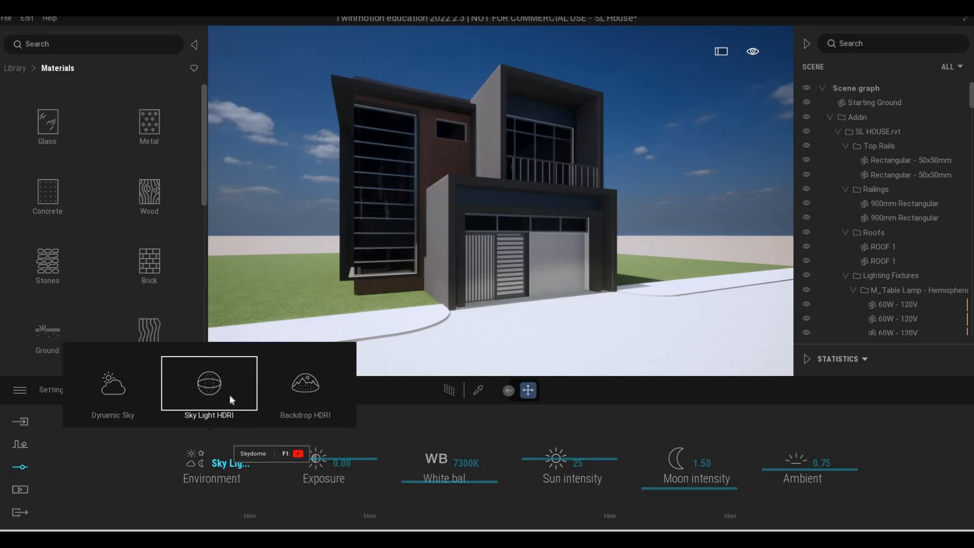
{"action": "left_click", "coordinate": [221, 429]}
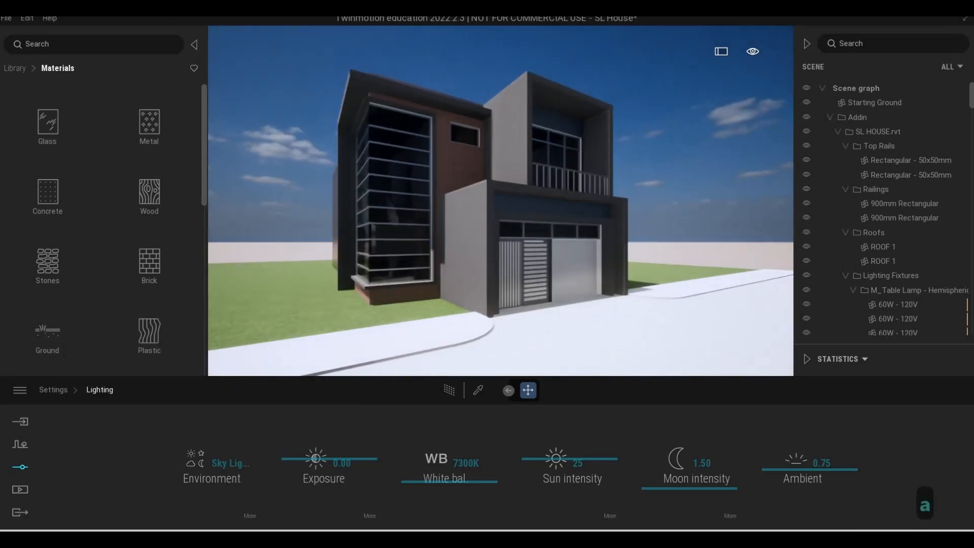
- Leave the lighting settings and examine the house's front facade and garage entrance from closer viewpoints
{"action": "key", "text": "a"}
{"action": "key", "text": "d"}
{"action": "key", "text": "w"}
{"action": "key", "text": "a"}
{"action": "key", "text": "w"}
{"action": "key", "text": "d"}
{"action": "key", "text": "s"}
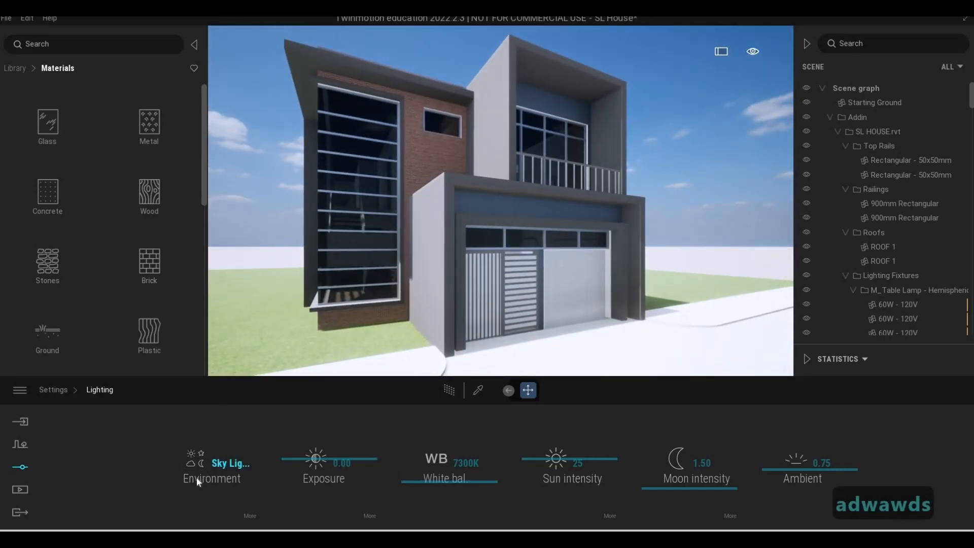
{"action": "left_click", "coordinate": [50, 391]}
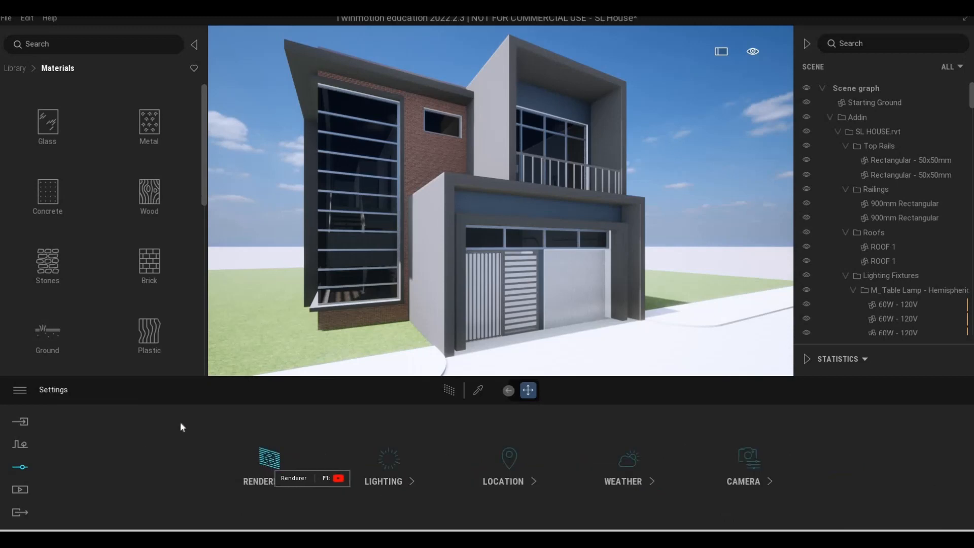
{"action": "left_click", "coordinate": [18, 445]}
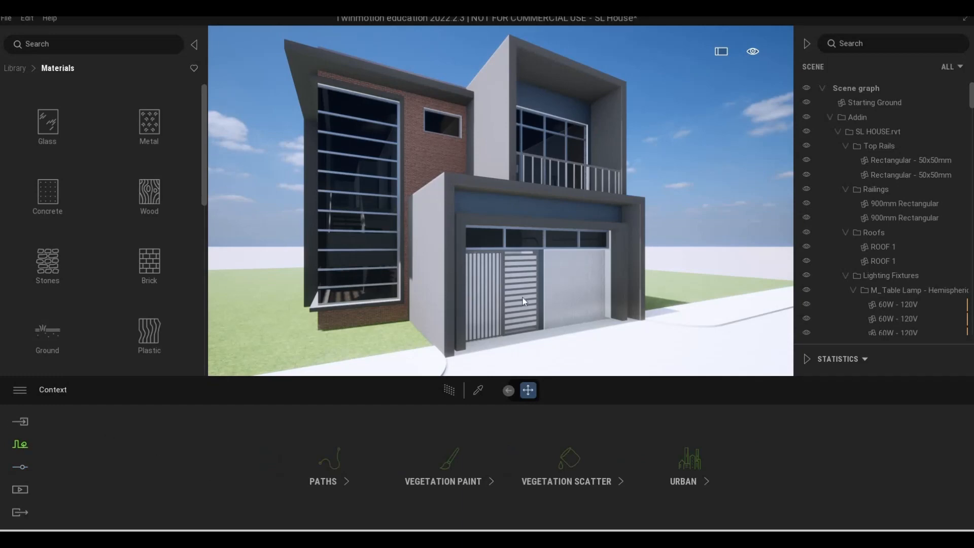
{"action": "key", "text": "a"}
{"action": "key", "text": "w"}
{"action": "key", "text": "d"}
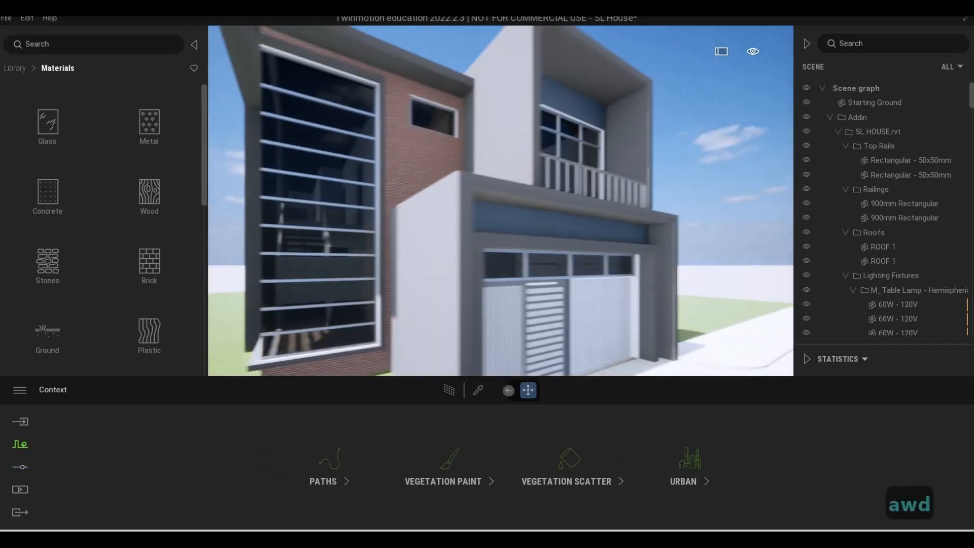
{"action": "key", "text": "d"}
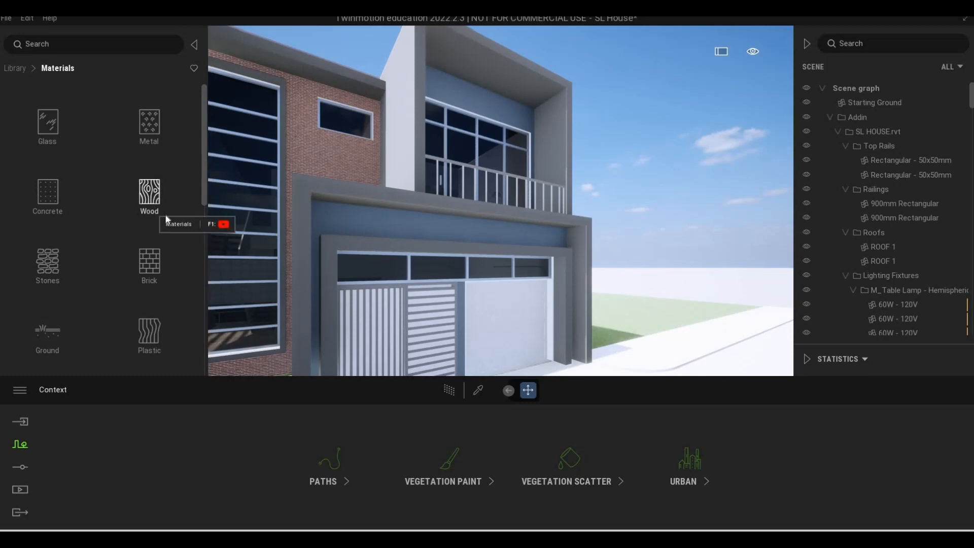
- Open the Wood material library and bring the slatted gate and garage door into close view
{"action": "left_click", "coordinate": [147, 192]}
{"action": "key", "text": "e"}
{"action": "key", "text": "w"}
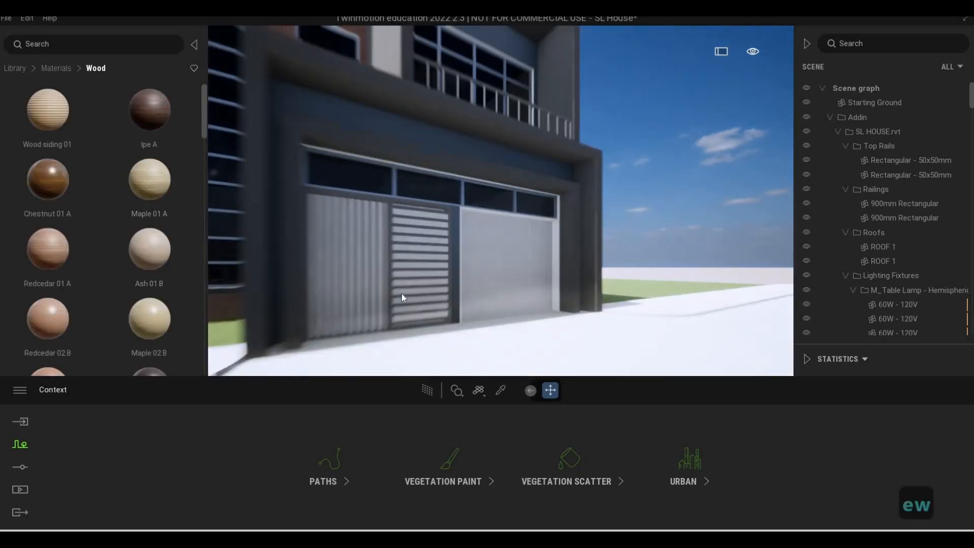
{"action": "key", "text": "a"}
{"action": "key", "text": "d"}
{"action": "key", "text": "w"}
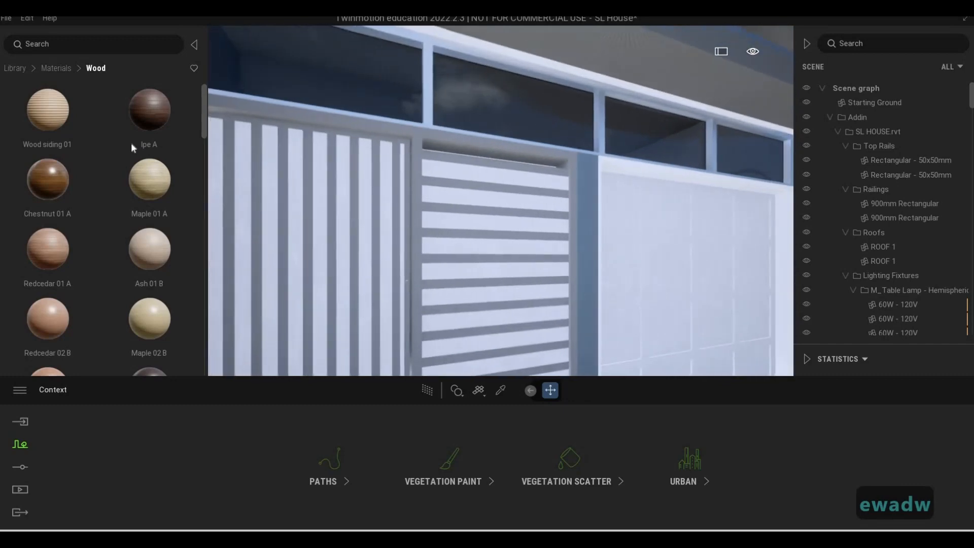
- Try the Ipe 02 C wood material on the gate and garage door panels and undo it
{"action": "scroll", "coordinate": [164, 185], "scroll_direction": "down", "scroll_amount": 2}
{"action": "scroll", "coordinate": [165, 185], "scroll_direction": "down", "scroll_amount": 2}
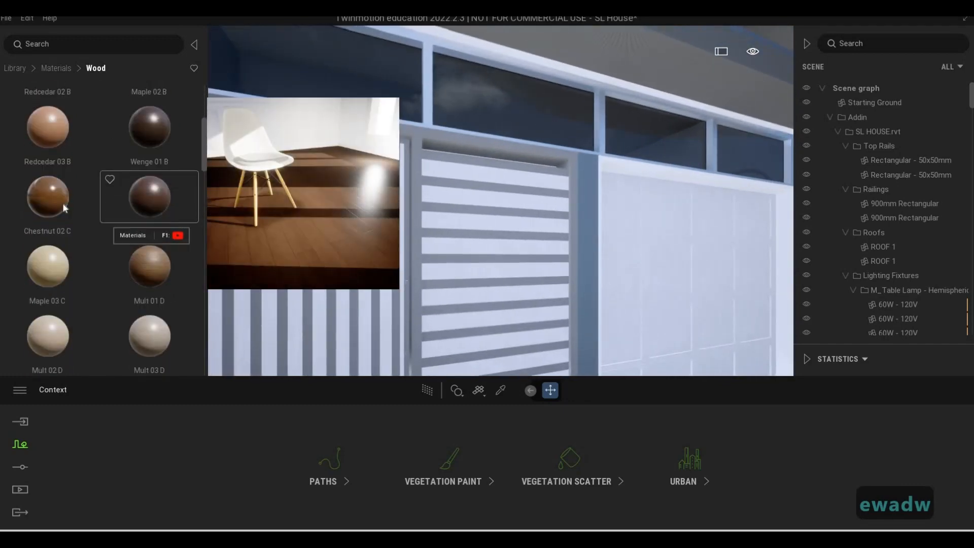
{"action": "scroll", "coordinate": [146, 181], "scroll_direction": "down", "scroll_amount": 1}
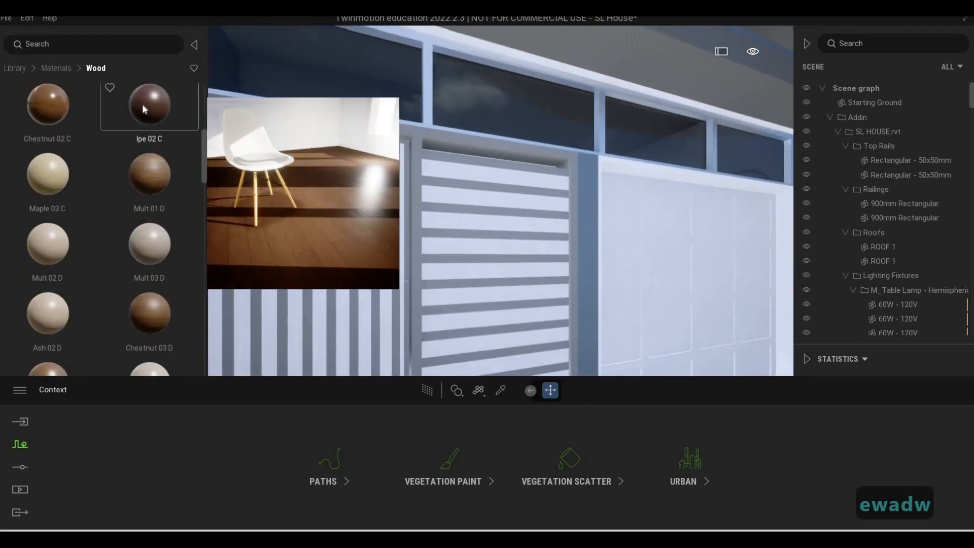
{"action": "left_click_drag", "start_coordinate": [142, 104], "coordinate": [460, 193]}
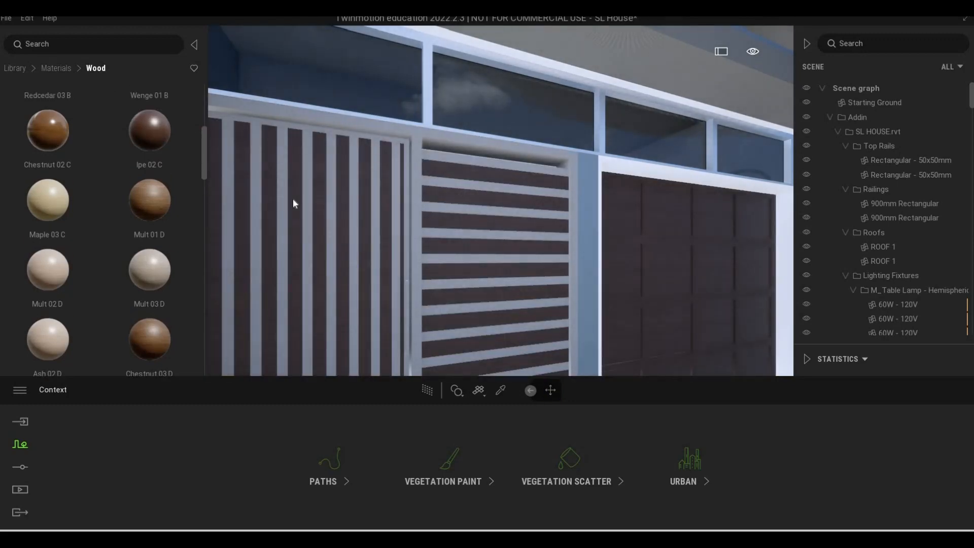
{"action": "key", "text": "ctrl+z"}
- Try the Mahogany 01 D wood material on the gate and garage door panels and undo it
{"action": "scroll", "coordinate": [132, 238], "scroll_direction": "down", "scroll_amount": 3}
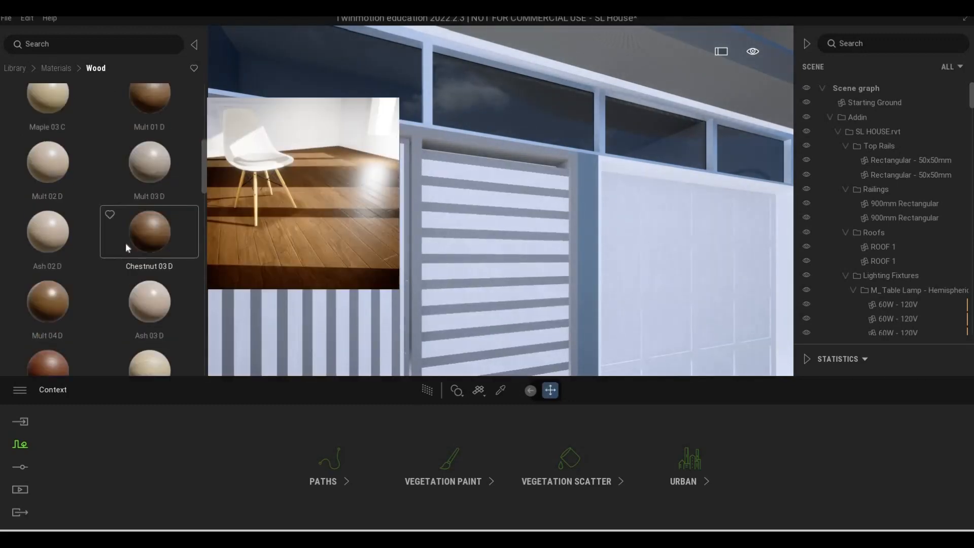
{"action": "scroll", "coordinate": [44, 230], "scroll_direction": "down", "scroll_amount": 1}
{"action": "left_click_drag", "start_coordinate": [47, 230], "coordinate": [513, 245]}
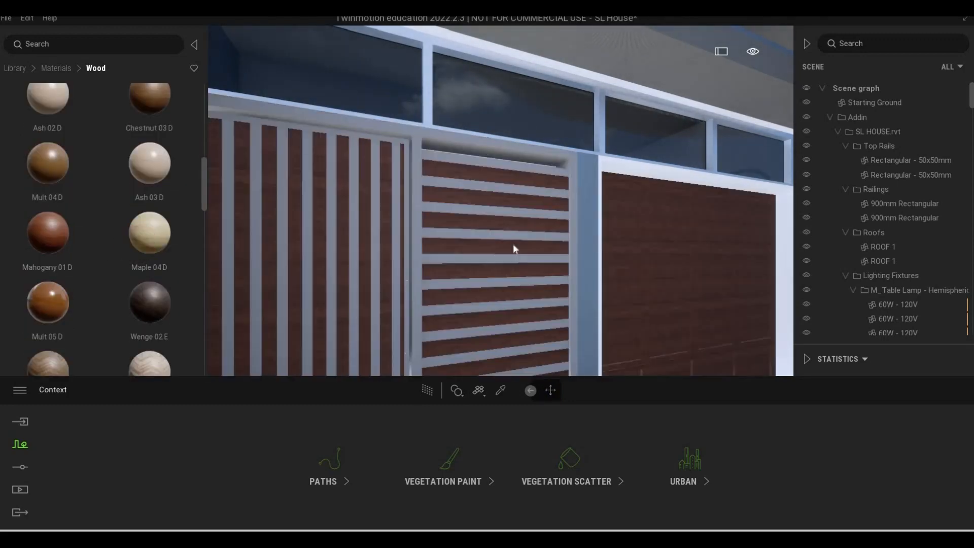
{"action": "key", "text": "ctrl+z"}
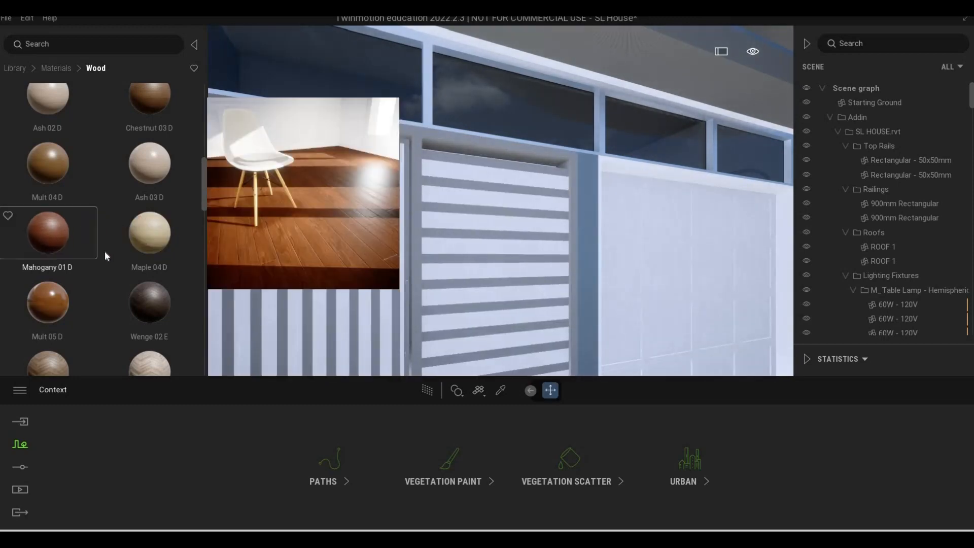
- Apply the Chestnut 05 G wood material to the gate and garage door panels
{"action": "scroll", "coordinate": [106, 254], "scroll_direction": "down", "scroll_amount": 4}
{"action": "scroll", "coordinate": [106, 251], "scroll_direction": "down", "scroll_amount": 4}
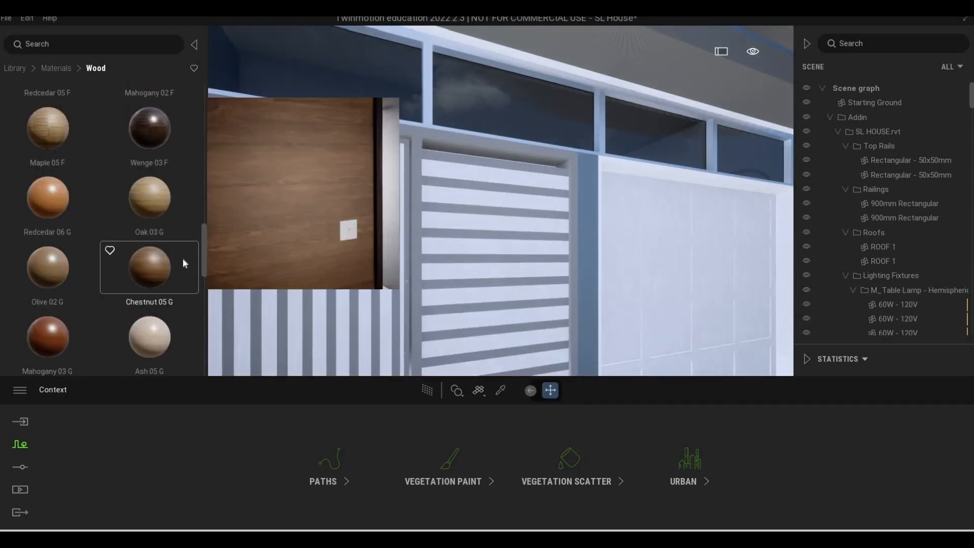
{"action": "left_click_drag", "start_coordinate": [465, 263], "coordinate": [465, 266]}
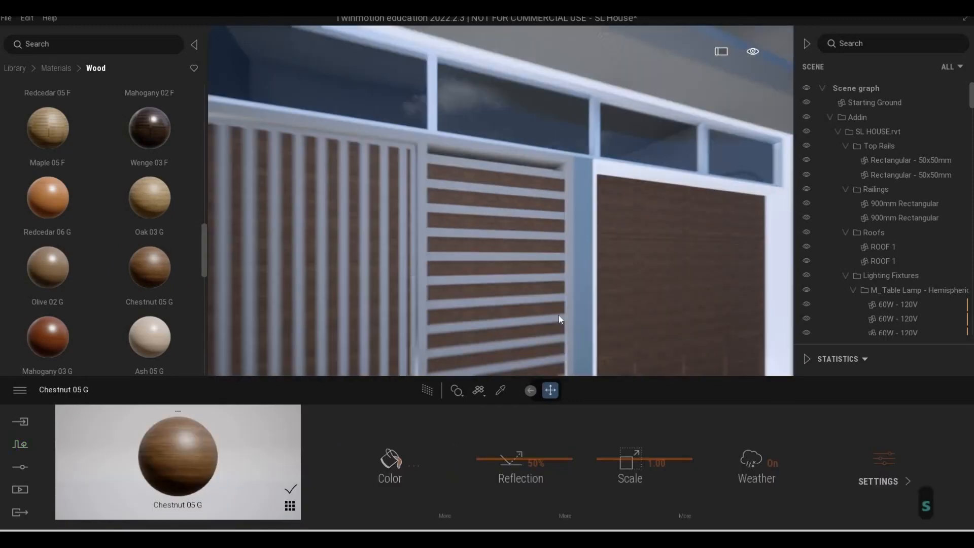
- Set the Chestnut 05 G material's reflection to 56% and its scale to 2.80
{"action": "key", "text": "w"}
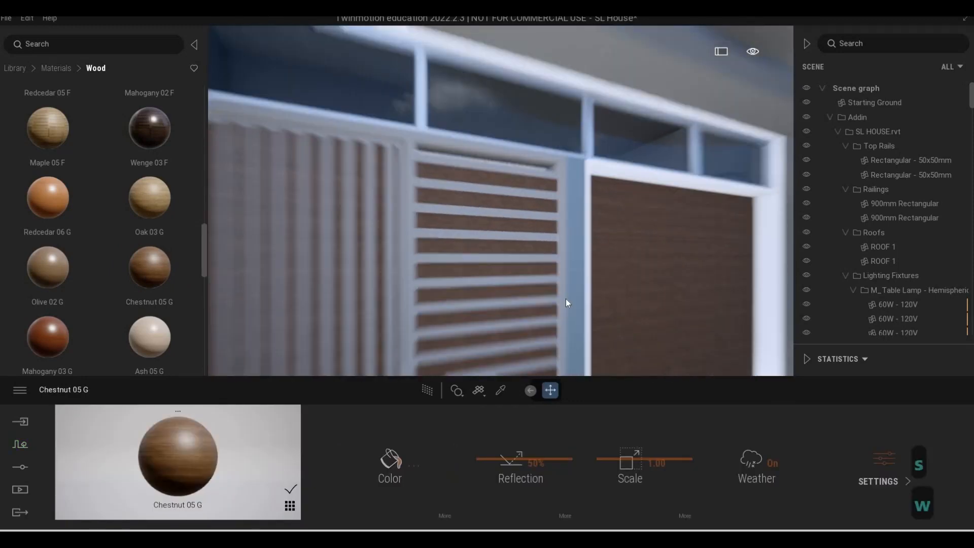
{"action": "key", "text": "d"}
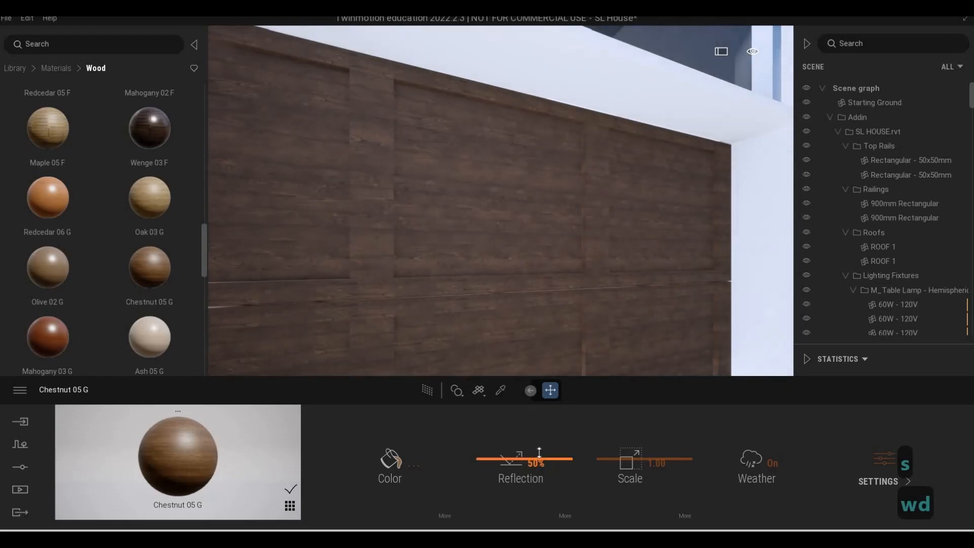
{"action": "left_click_drag", "start_coordinate": [539, 453], "coordinate": [541, 455]}
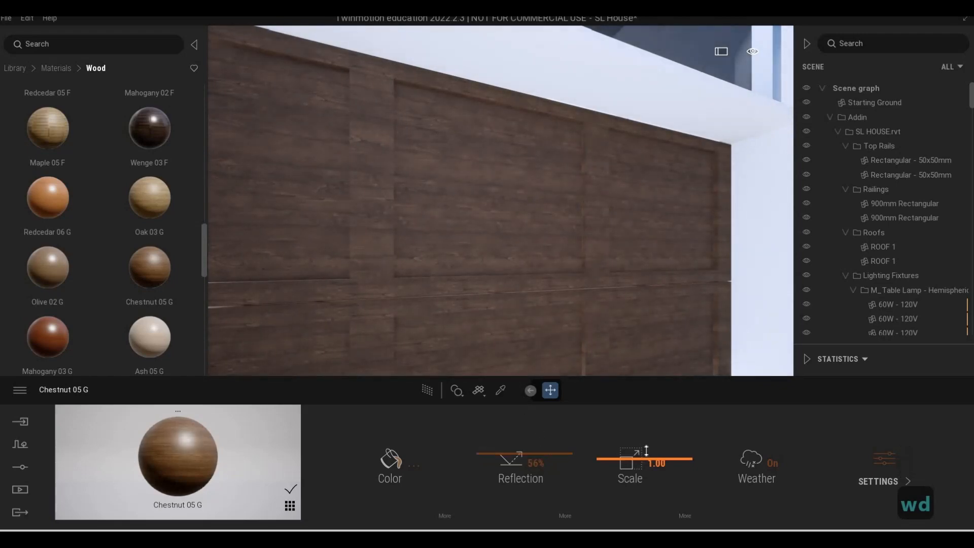
{"action": "left_click_drag", "start_coordinate": [646, 453], "coordinate": [644, 447]}
- Examine the wood finish on the garage door and slatted gate from near and far
{"action": "key", "text": "s"}
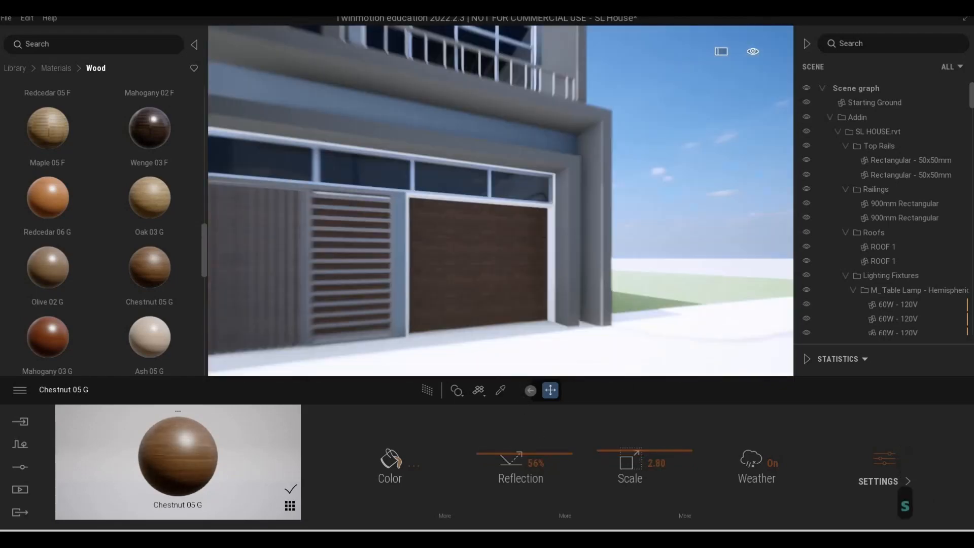
{"action": "key", "text": "a"}
{"action": "key", "text": "w"}
{"action": "key", "text": "w"}
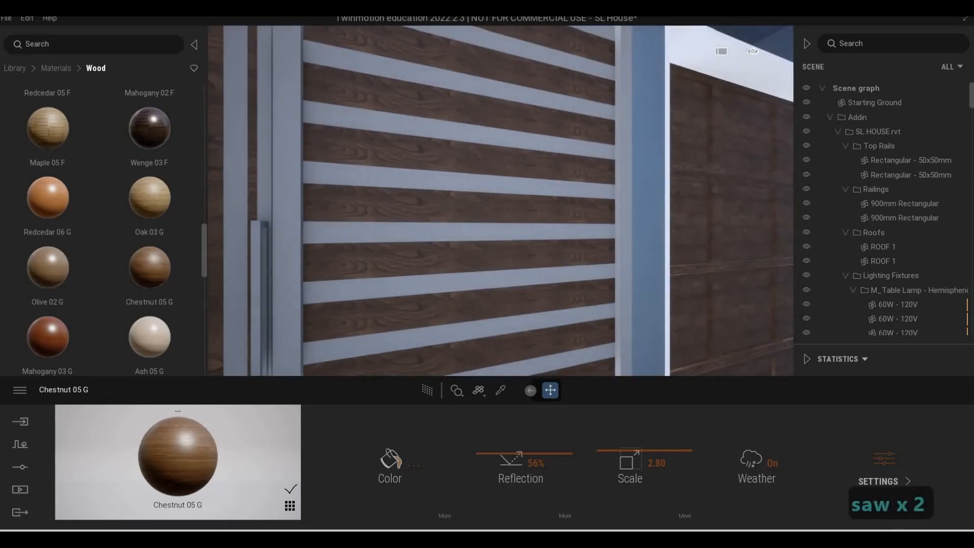
{"action": "key", "text": "s"}
{"action": "key", "text": "a"}
{"action": "key", "text": "s"}
{"action": "key", "text": "w"}
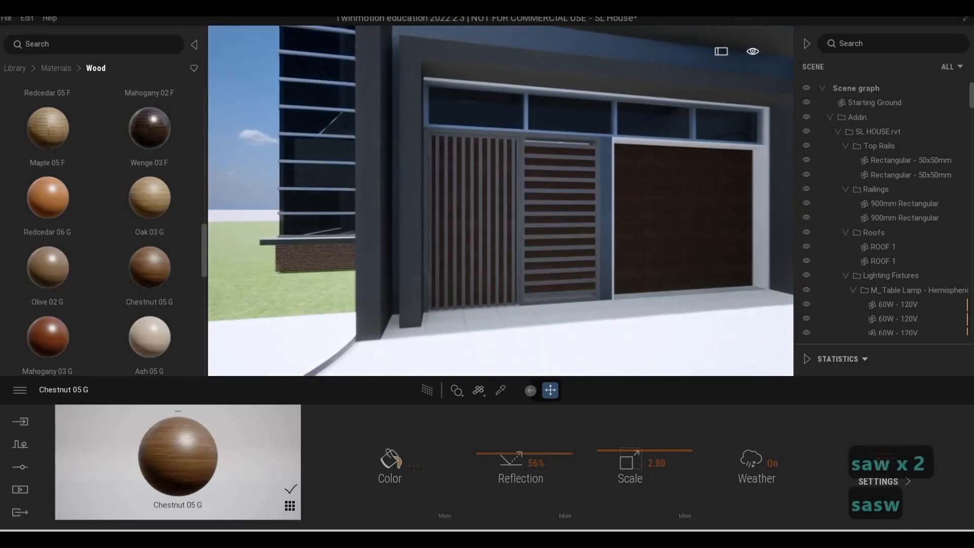
{"action": "key", "text": "s"}
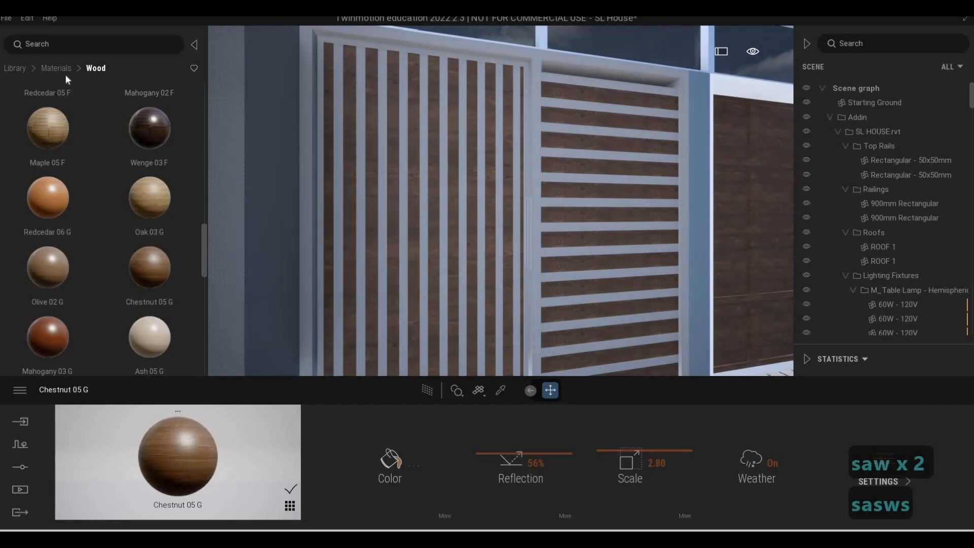
- Open the Metal material library and sample the gate frame's existing material for editing
{"action": "left_click", "coordinate": [56, 67]}
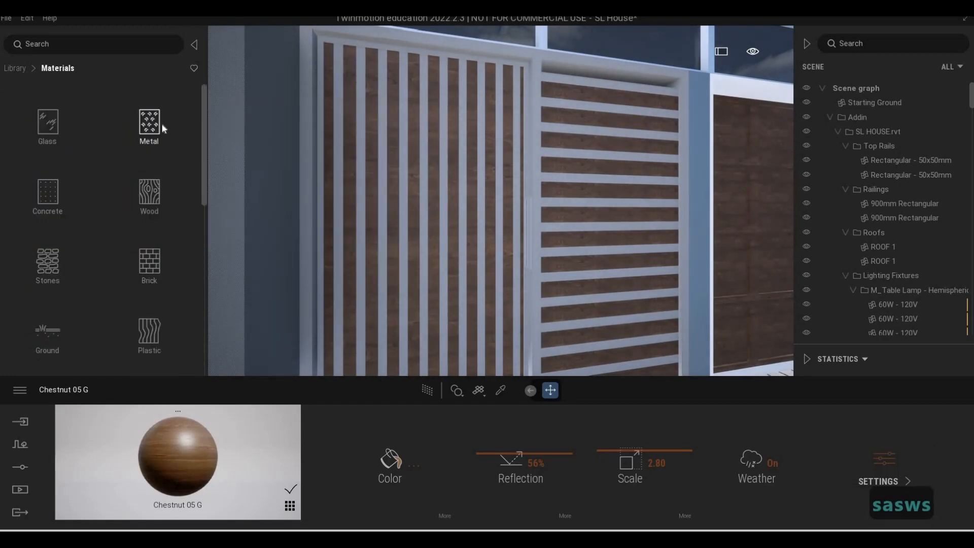
{"action": "left_click", "coordinate": [152, 127]}
{"action": "scroll", "coordinate": [124, 277], "scroll_direction": "down", "scroll_amount": 1}
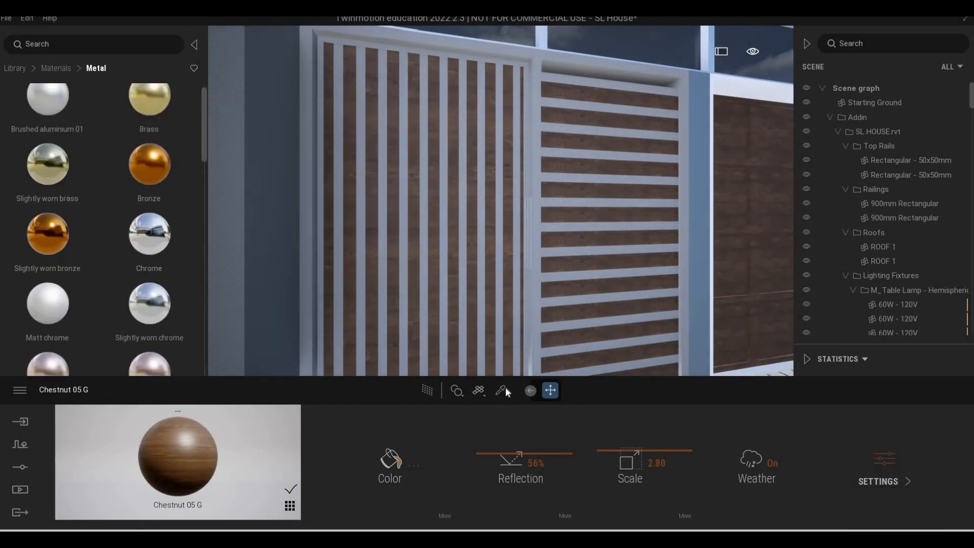
{"action": "left_click", "coordinate": [500, 390]}
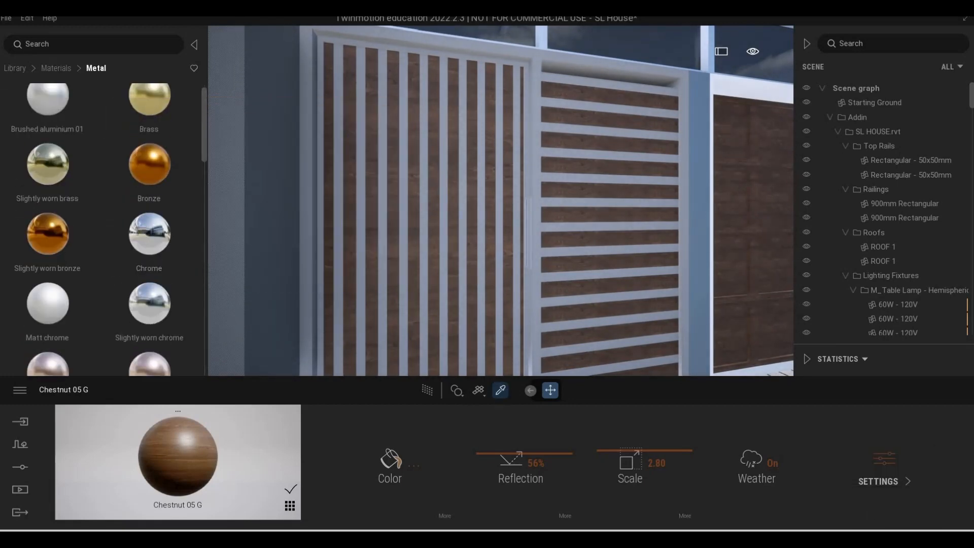
{"action": "left_click", "coordinate": [537, 272]}
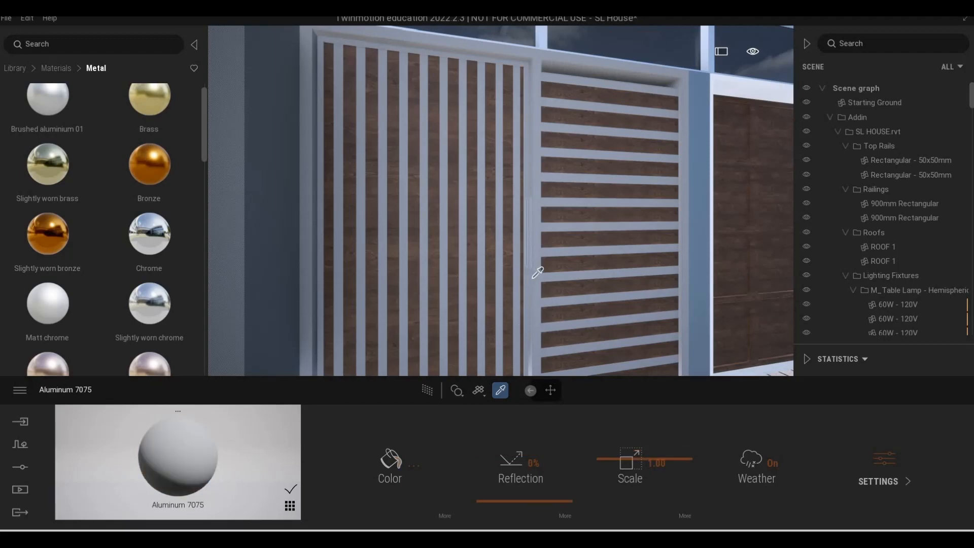
- Turn on Metalness for the gate frame's Aluminum 7075 material and set its reflection to 39%
{"action": "left_click", "coordinate": [889, 473]}
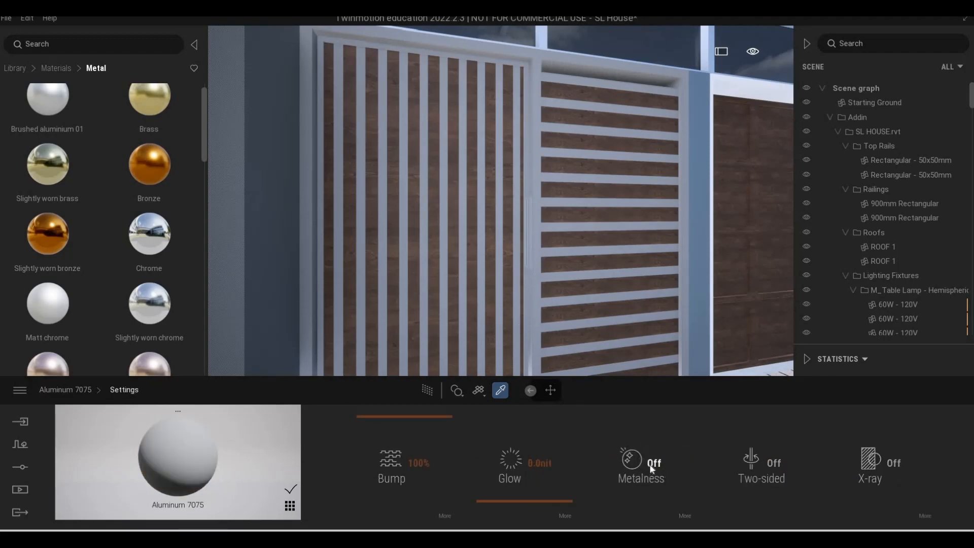
{"action": "left_click", "coordinate": [652, 464]}
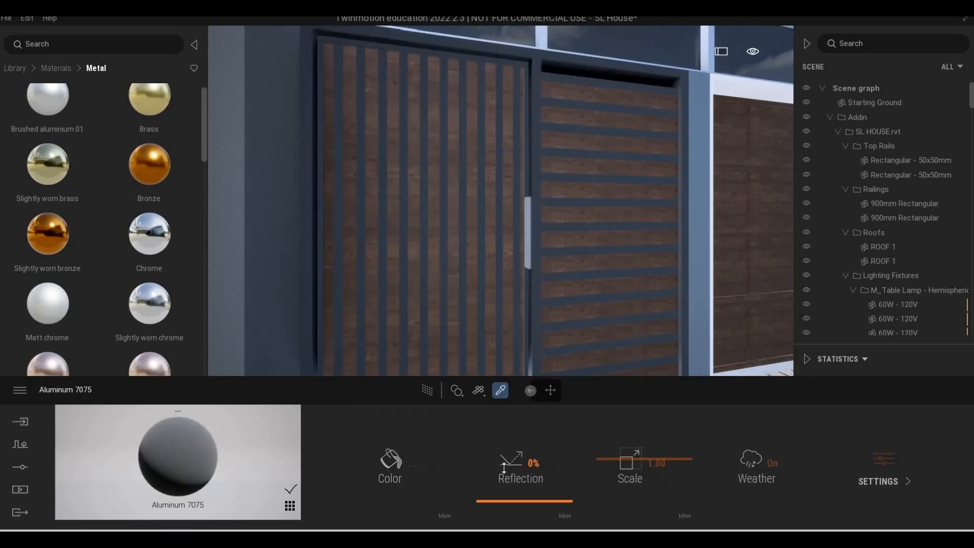
{"action": "left_click_drag", "start_coordinate": [501, 486], "coordinate": [505, 468]}
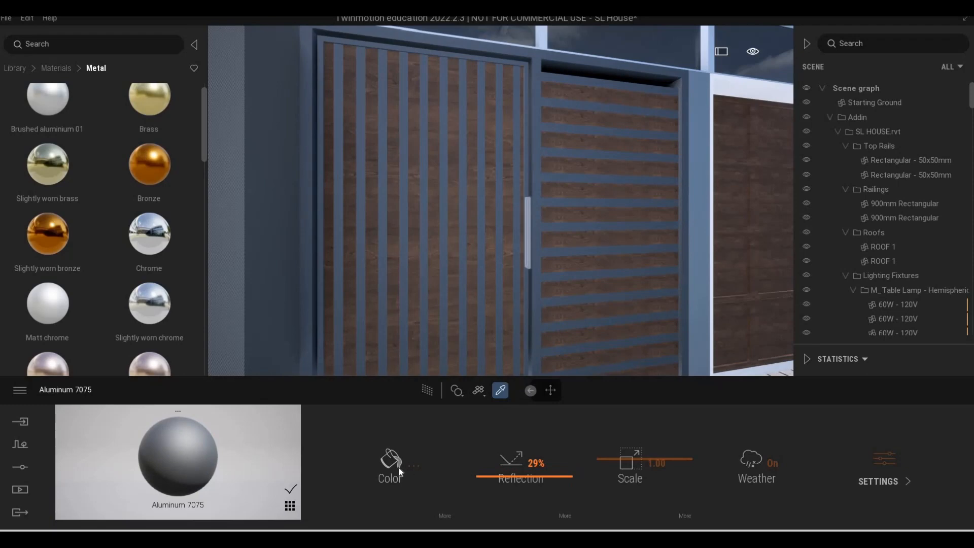
- Darken the gate frame's Aluminum 7075 material to colour #454545
{"action": "left_click_drag", "start_coordinate": [398, 467], "coordinate": [398, 467]}
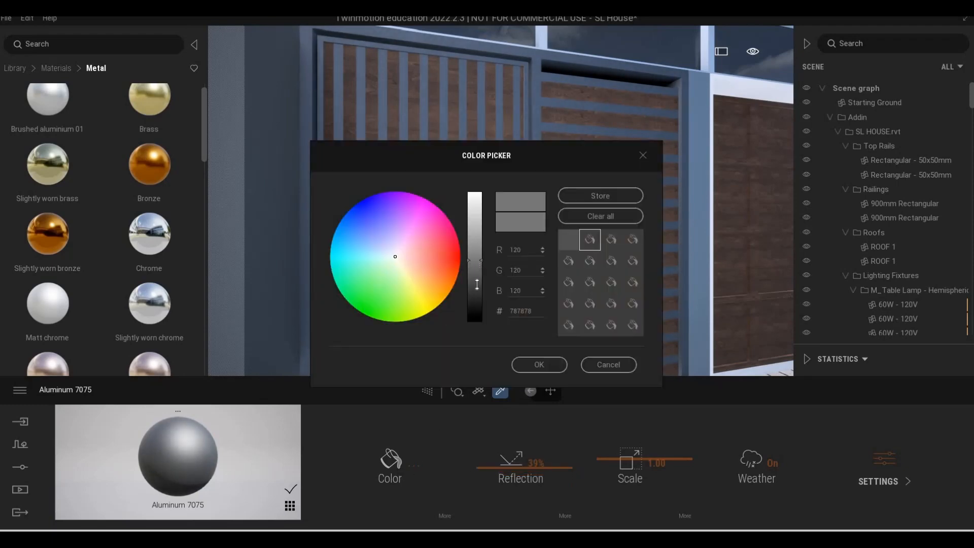
{"action": "left_click", "coordinate": [474, 286]}
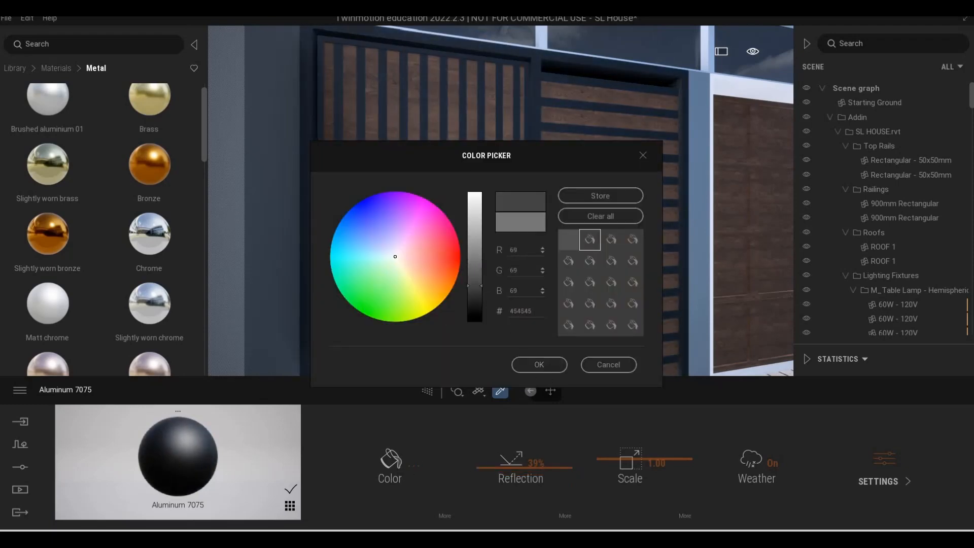
{"action": "left_click", "coordinate": [539, 364]}
- Sample the Aluminum material of the transom window frame above the gate and turn on its Metalness
{"action": "key", "text": "q"}
{"action": "key", "text": "d"}
{"action": "key", "text": "s"}
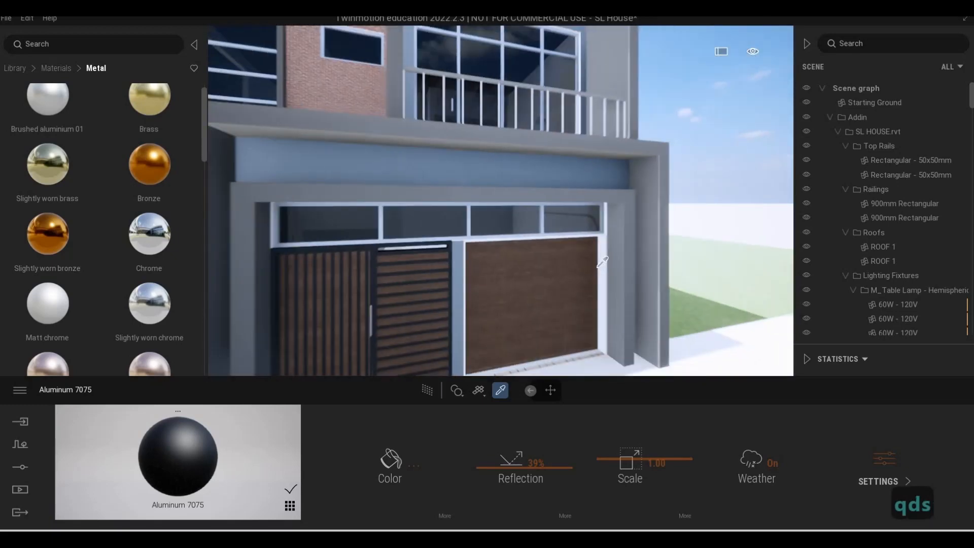
{"action": "key", "text": "w"}
{"action": "left_click", "coordinate": [494, 209]}
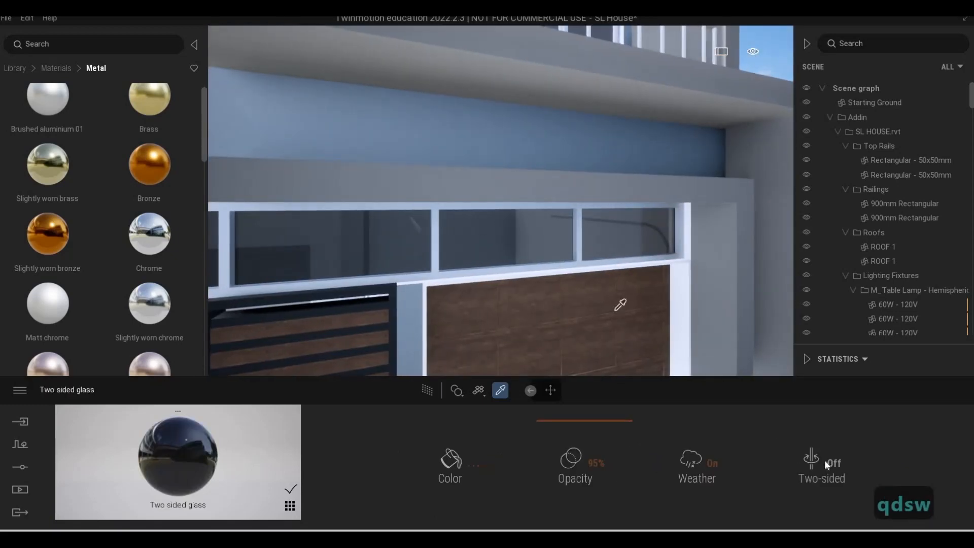
{"action": "left_click", "coordinate": [476, 202]}
{"action": "left_click", "coordinate": [897, 466]}
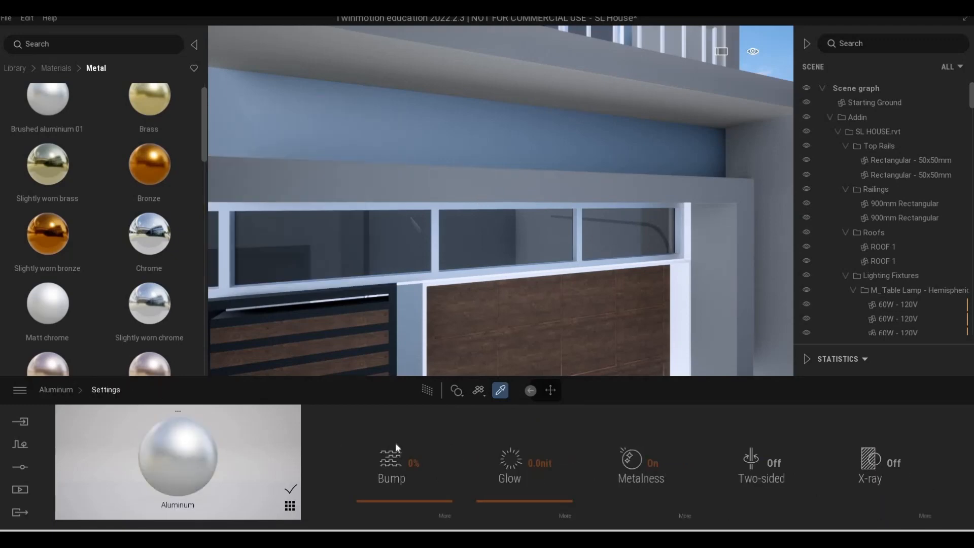
- Set the transom window frame's Aluminum material to the dark grey colour #505050
{"action": "left_click", "coordinate": [55, 389]}
{"action": "left_click", "coordinate": [391, 464]}
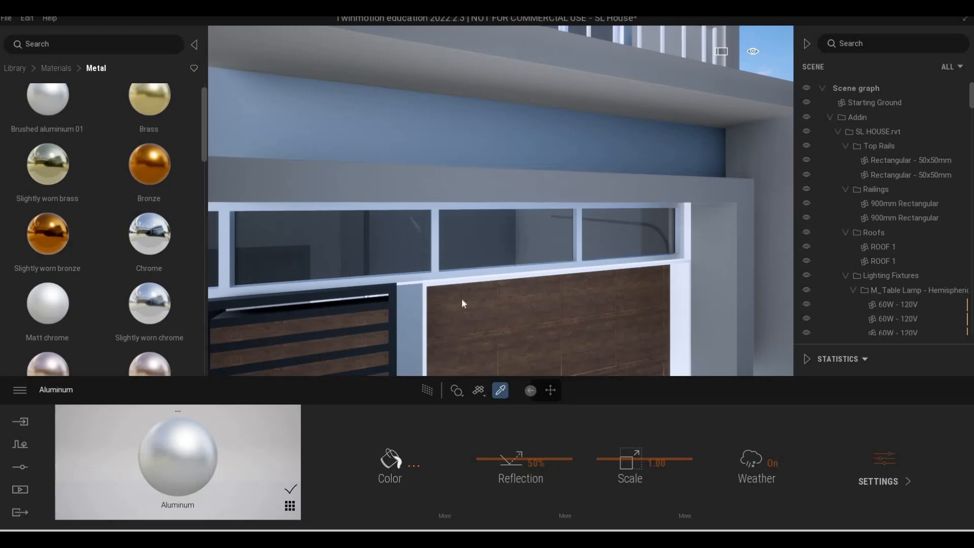
{"action": "left_click_drag", "start_coordinate": [477, 245], "coordinate": [467, 286]}
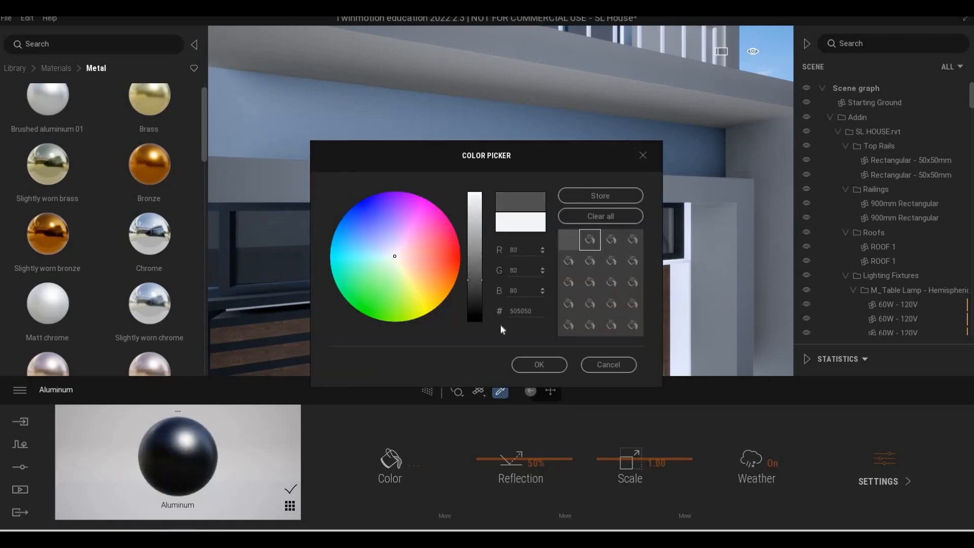
{"action": "left_click", "coordinate": [539, 364]}
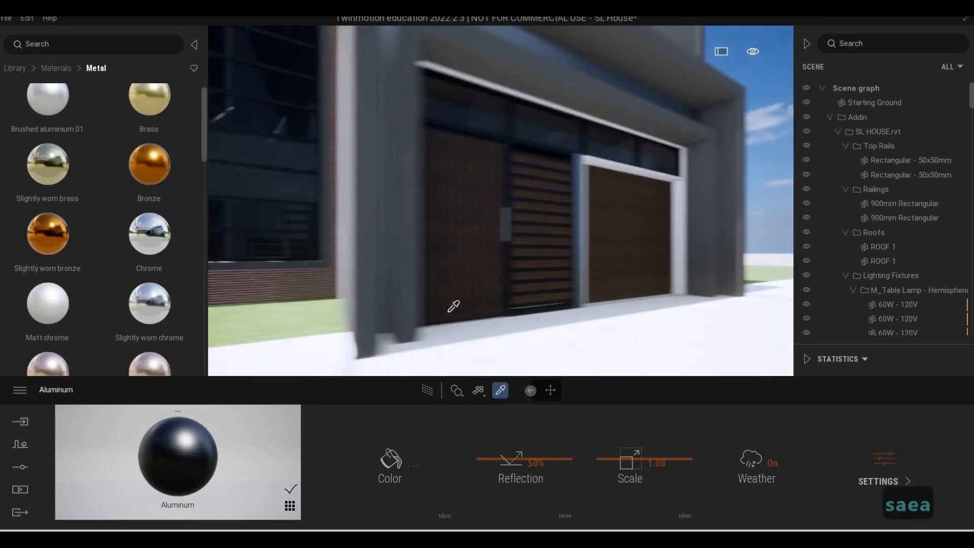
- Set the reflection of the gate frame's Aluminum 7075 material to 47%
{"action": "key", "text": "q"}
{"action": "key", "text": "d"}
{"action": "key", "text": "w"}
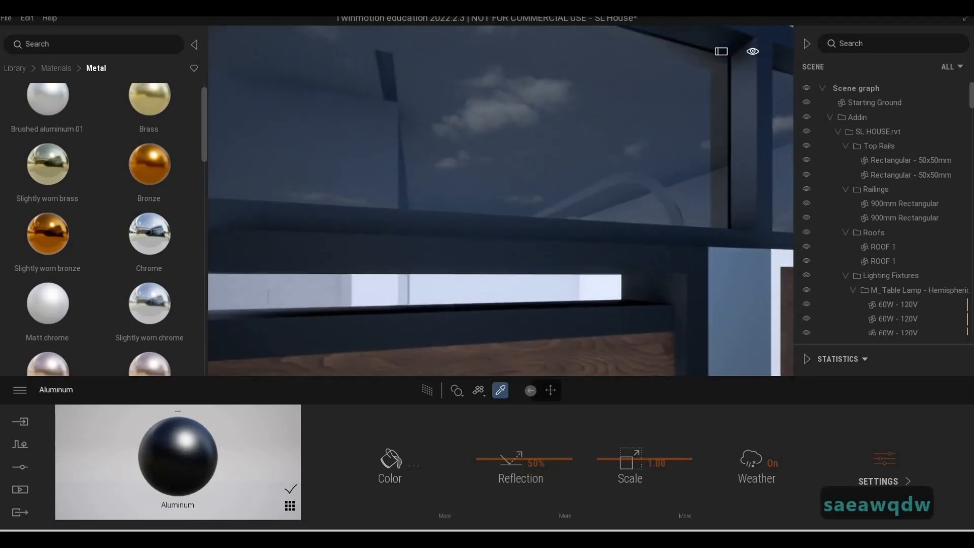
{"action": "key", "text": "s"}
{"action": "key", "text": "s"}
{"action": "mouse_move", "coordinate": [494, 476]}
{"action": "left_mouse_down"}
{"action": "mouse_move", "coordinate": [492, 460]}
{"action": "mouse_move", "coordinate": [500, 463]}
{"action": "left_mouse_up"}
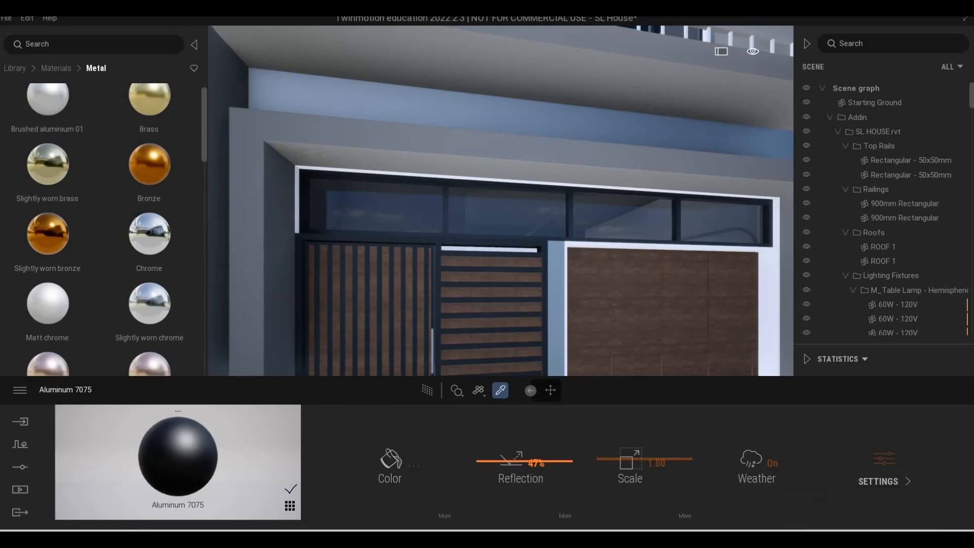
- Examine the upper-floor balcony and check the settings of its window frame's Aluminum material
{"action": "key", "text": "z"}
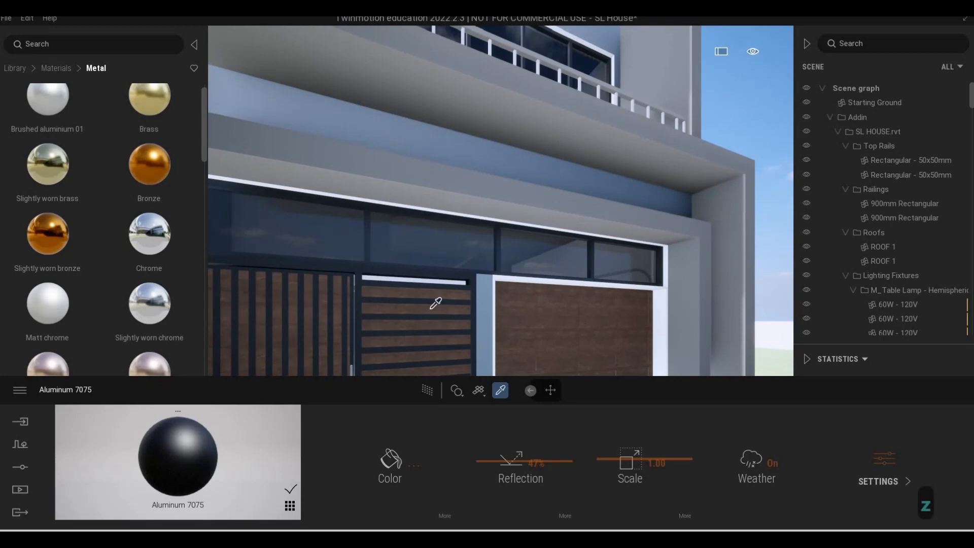
{"action": "key", "text": "s"}
{"action": "key", "text": "w"}
{"action": "key", "text": "q"}
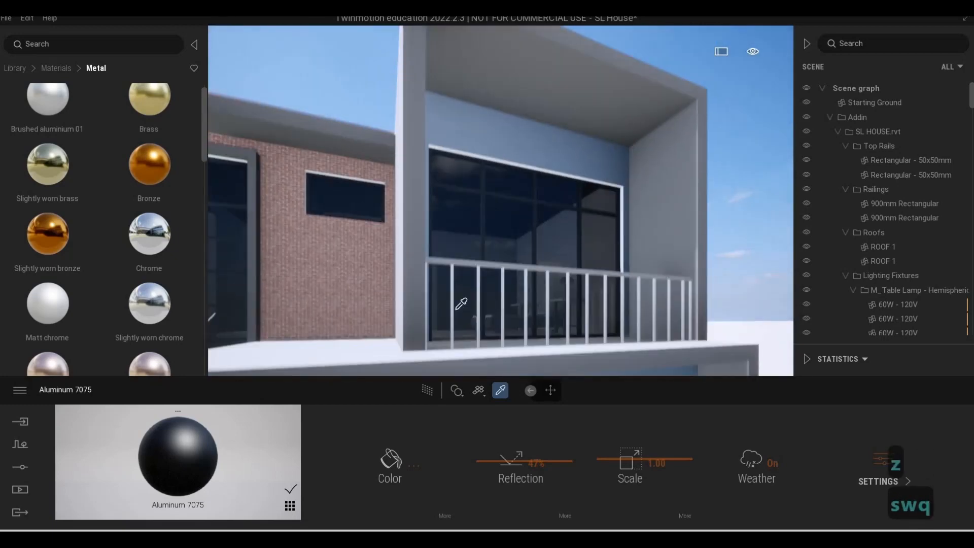
{"action": "key", "text": "w"}
{"action": "key", "text": "s"}
{"action": "key", "text": "w"}
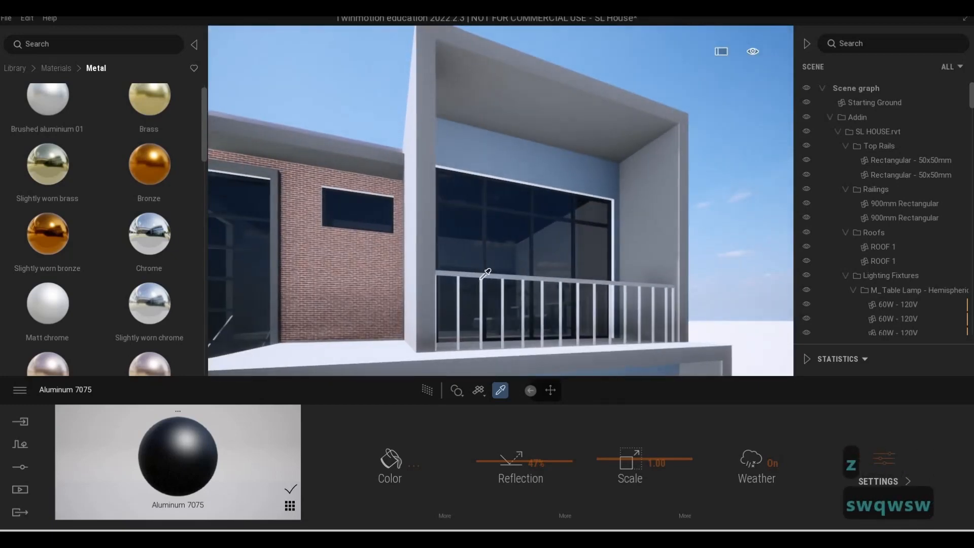
{"action": "left_click", "coordinate": [485, 276]}
{"action": "left_click", "coordinate": [882, 462]}
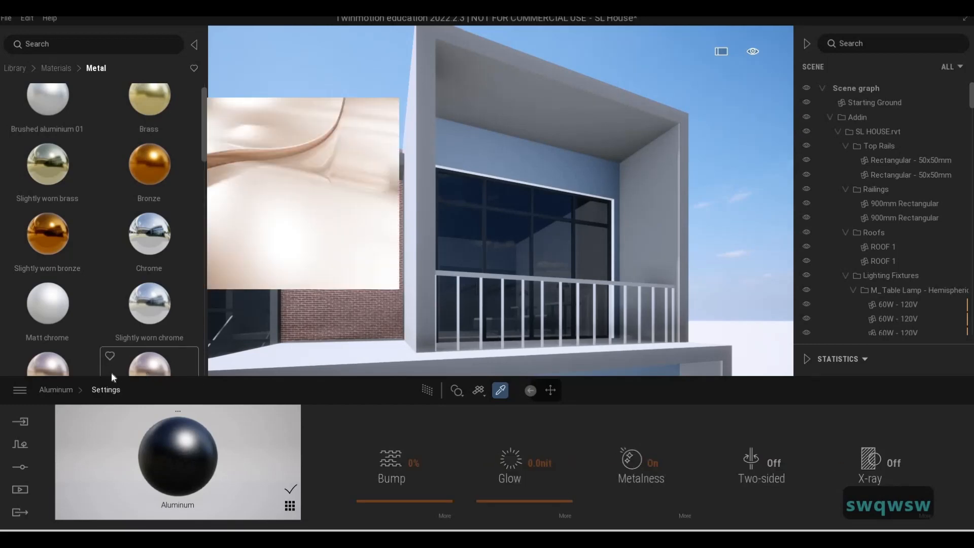
{"action": "left_click", "coordinate": [55, 390]}
- Sample the balcony top rail's Aluminum 1100-O material and turn on its Metalness
{"action": "key", "text": "w"}
{"action": "key", "text": "w"}
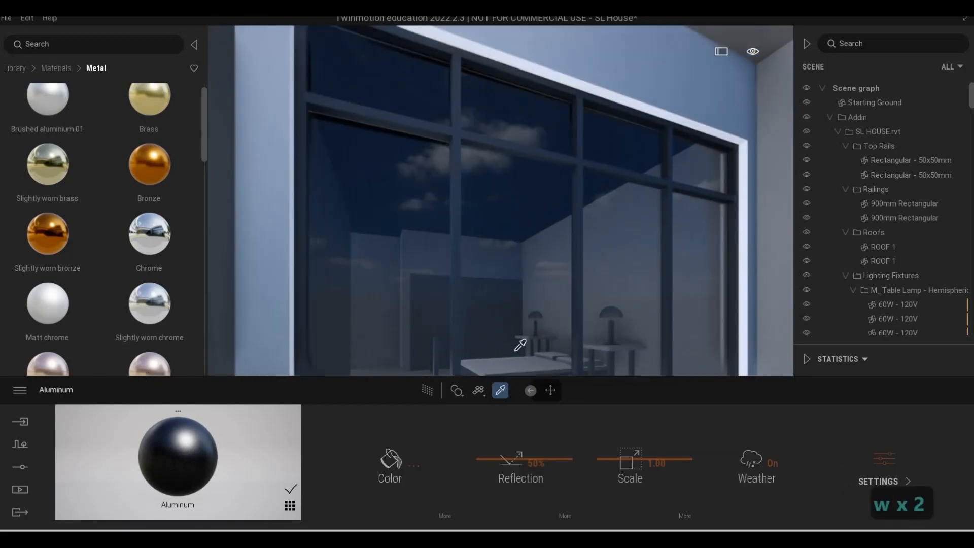
{"action": "key", "text": "s"}
{"action": "left_click", "coordinate": [530, 304]}
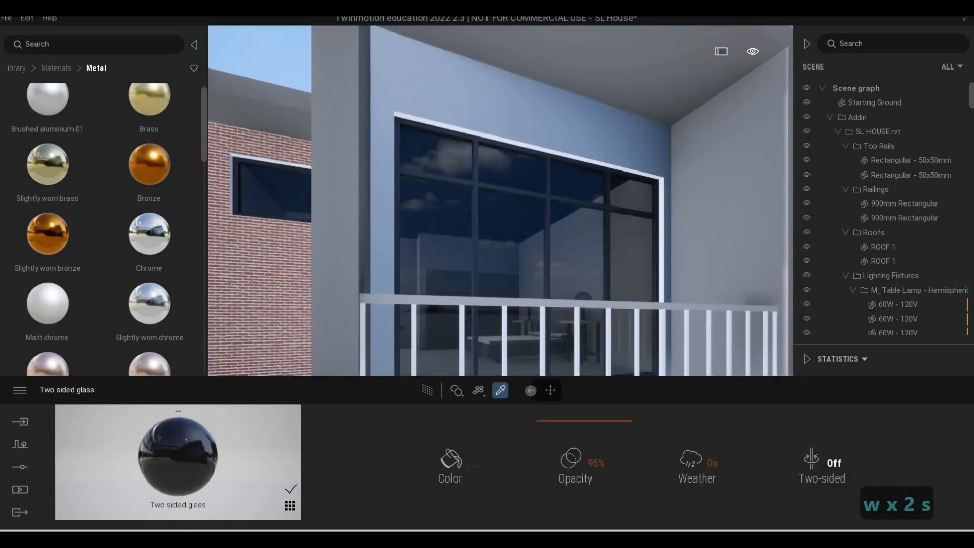
{"action": "left_click", "coordinate": [569, 304]}
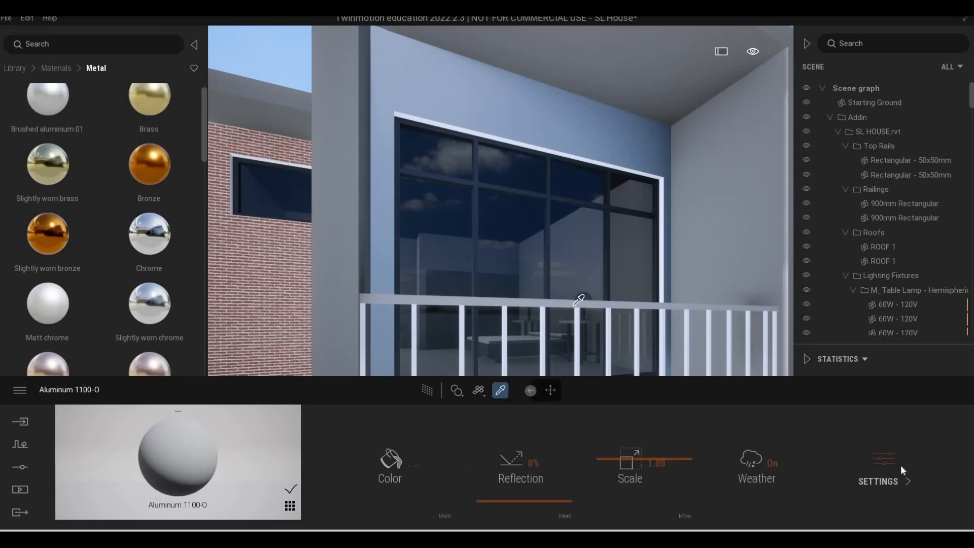
{"action": "left_click", "coordinate": [900, 465]}
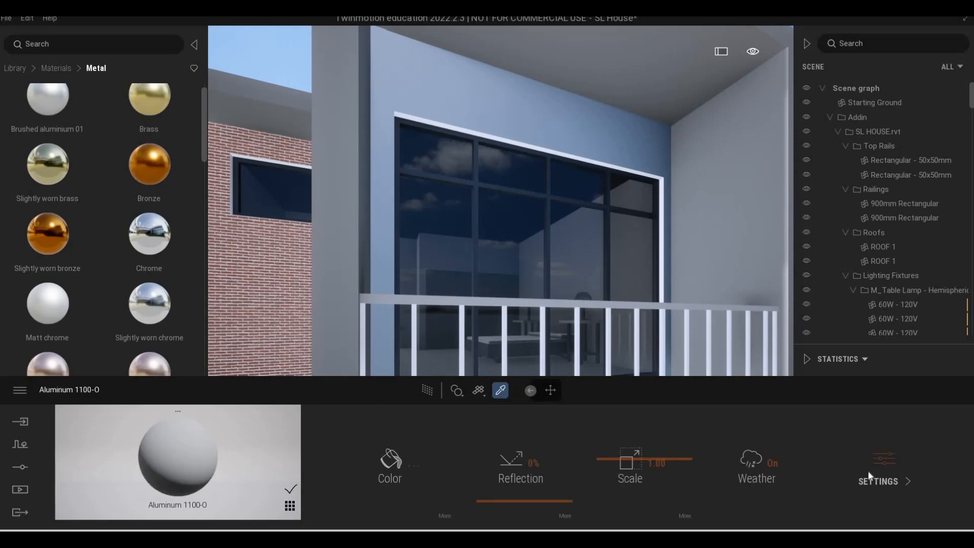
{"action": "left_click", "coordinate": [81, 389]}
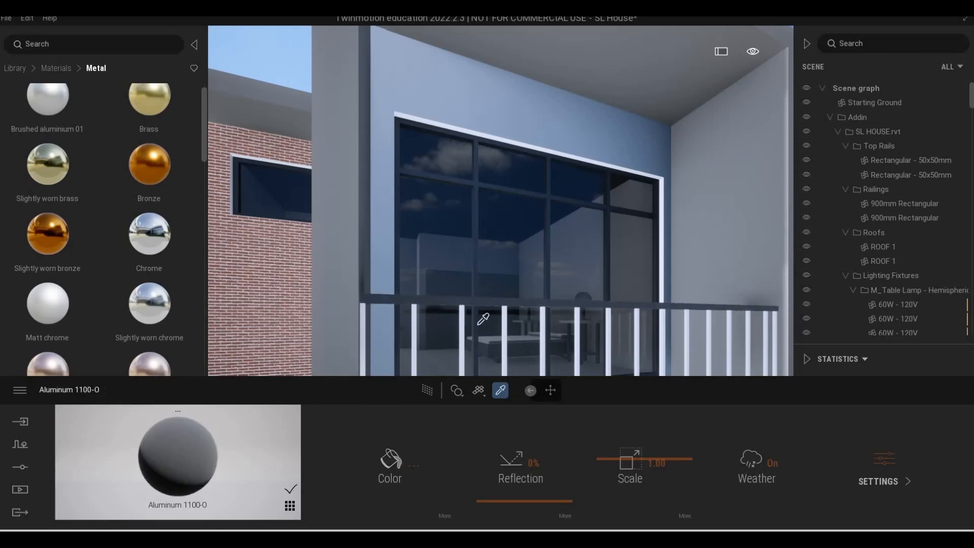
- Apply the top rail's Aluminum 1100-O material to the white balusters of the balcony railing
{"action": "left_click", "coordinate": [507, 310]}
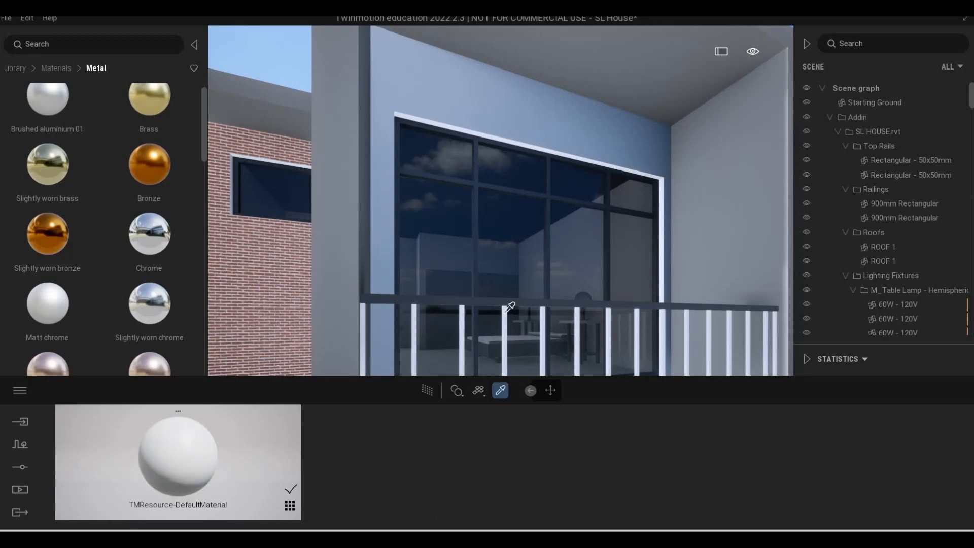
{"action": "right_click_drag", "start_coordinate": [506, 319], "coordinate": [505, 321]}
{"action": "key", "text": "w"}
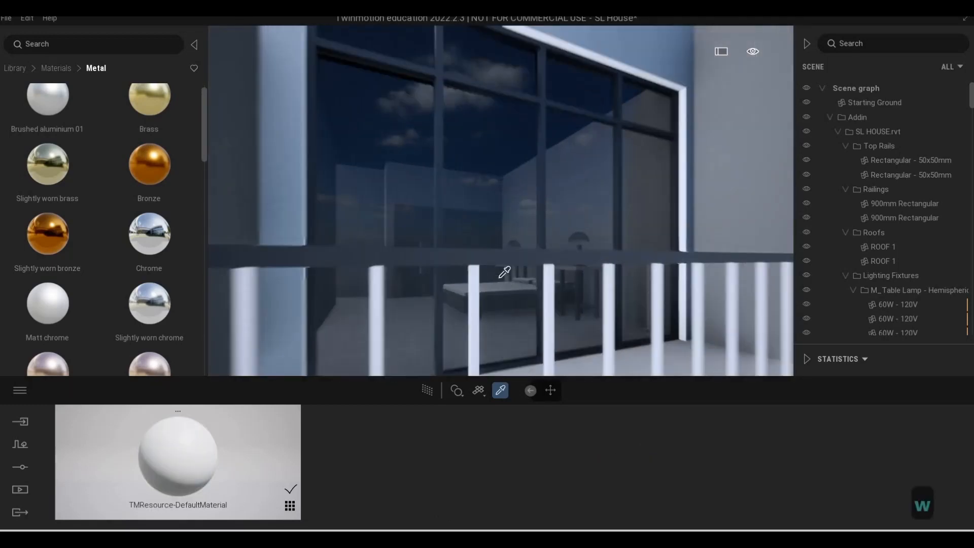
{"action": "key", "text": "s"}
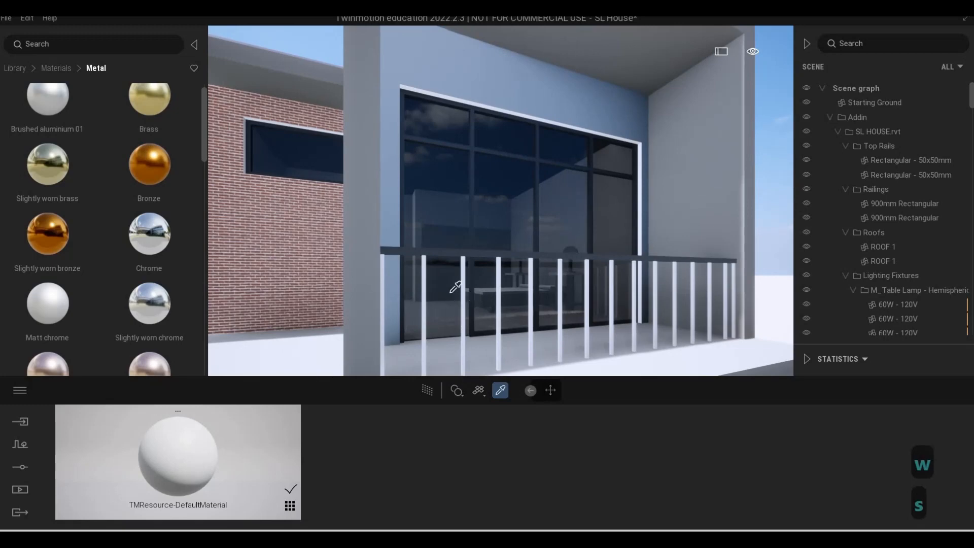
{"action": "left_click", "coordinate": [456, 251]}
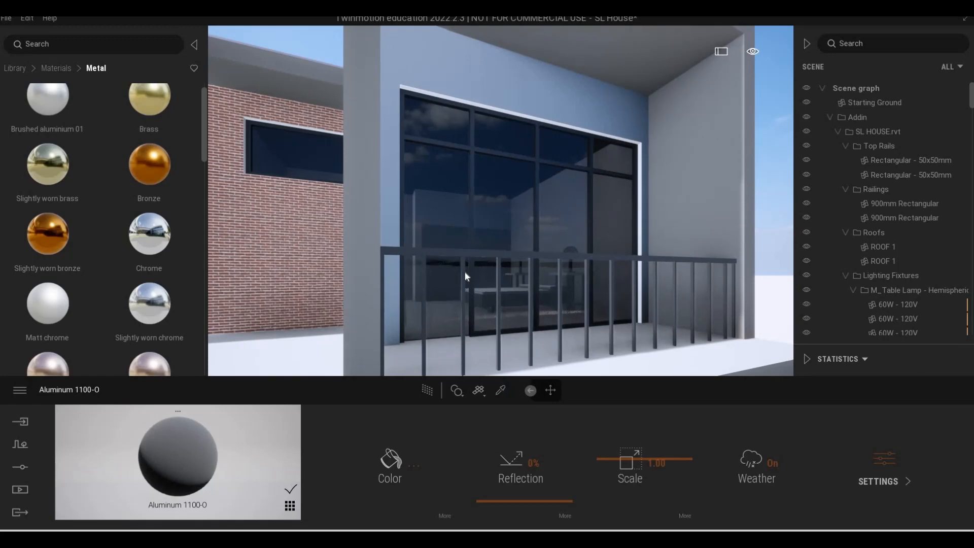
- Set the railing's Aluminum 1100-O material to colour #4B4B4B and its reflection to 66%
{"action": "left_click", "coordinate": [550, 390]}
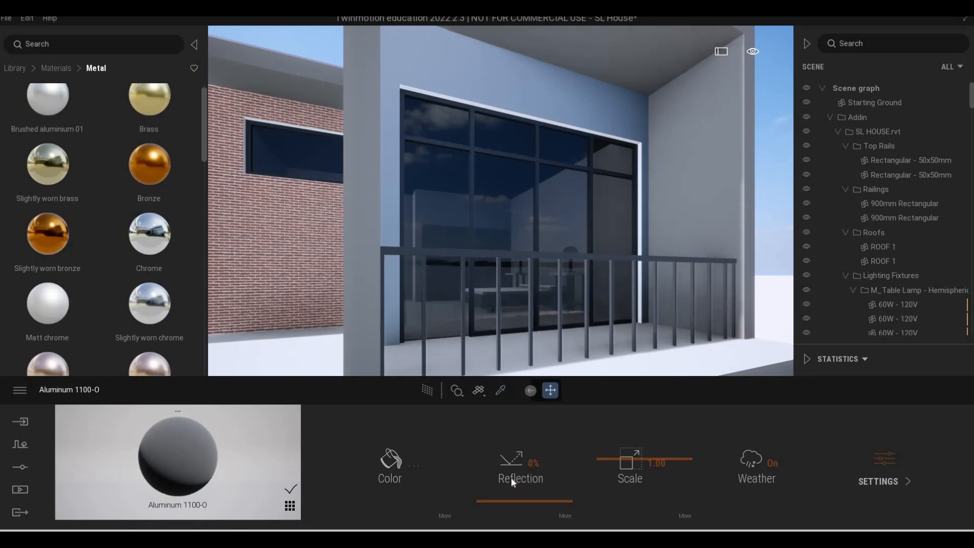
{"action": "mouse_move", "coordinate": [509, 467]}
{"action": "left_mouse_down"}
{"action": "mouse_move", "coordinate": [509, 476]}
{"action": "mouse_move", "coordinate": [509, 461]}
{"action": "left_mouse_up"}
{"action": "left_click", "coordinate": [398, 463]}
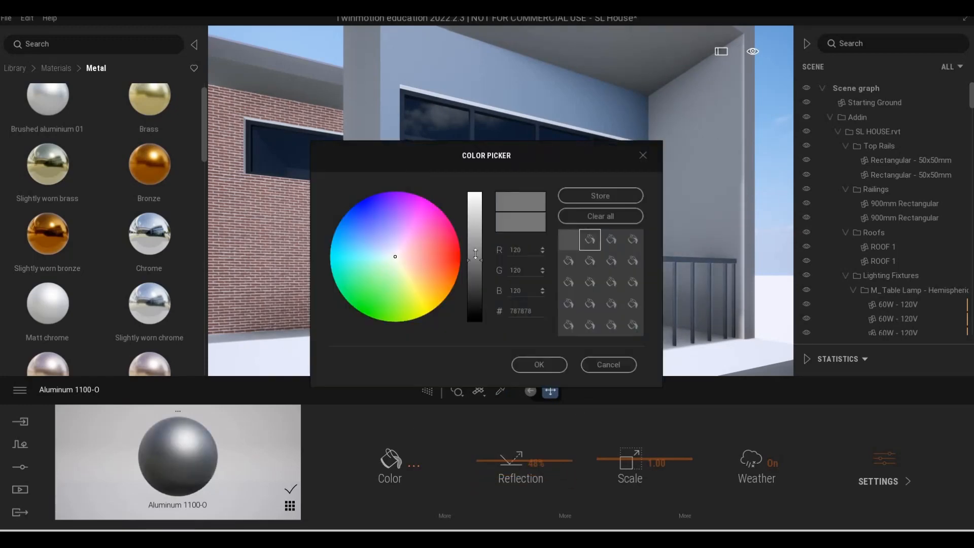
{"action": "left_click_drag", "start_coordinate": [475, 254], "coordinate": [476, 283]}
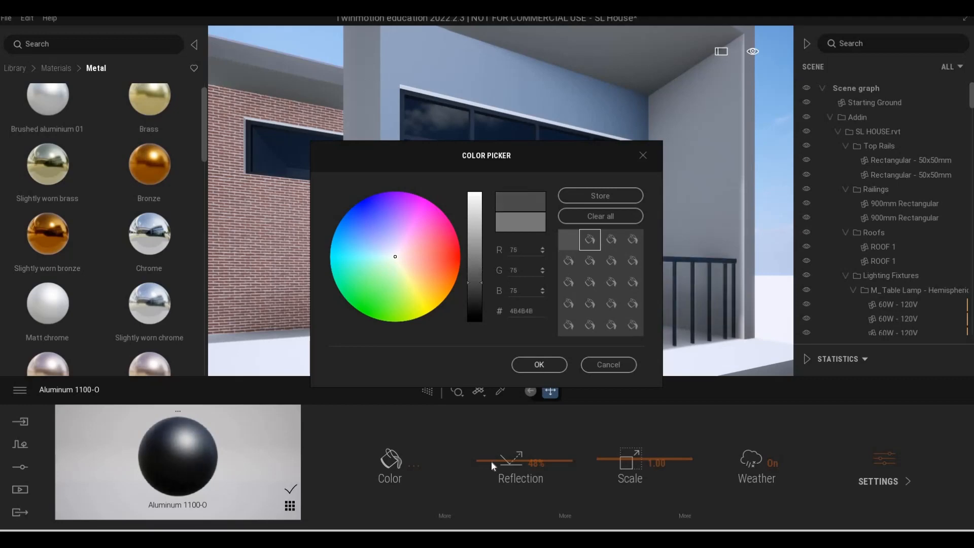
{"action": "left_click", "coordinate": [491, 461]}
{"action": "left_click_drag", "start_coordinate": [495, 444], "coordinate": [520, 360]}
- Examine the dark metal finish of the railing, window frames and gate across the whole front facade
{"action": "key", "text": "s"}
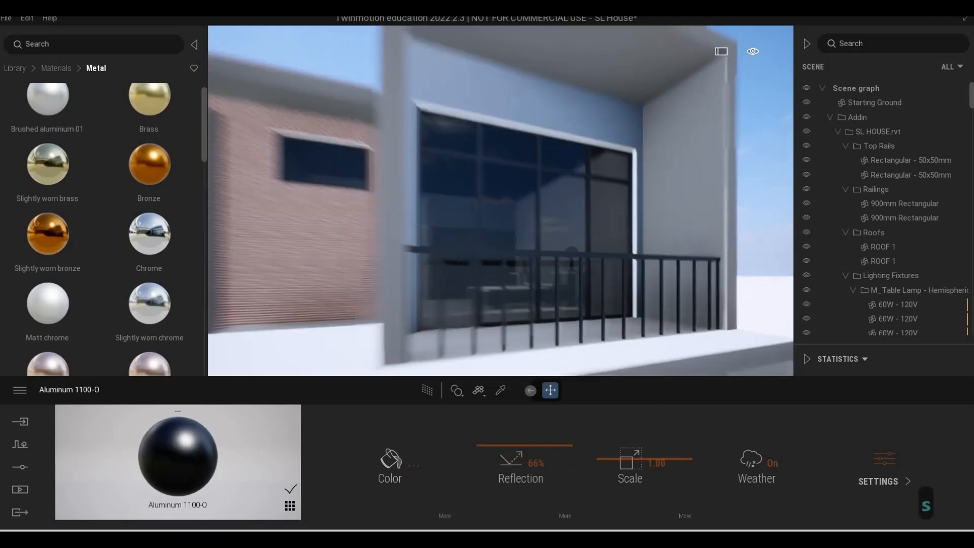
{"action": "key", "text": "a"}
{"action": "key", "text": "e"}
{"action": "key", "text": "s"}
{"action": "key", "text": "d"}
{"action": "key", "text": "d"}
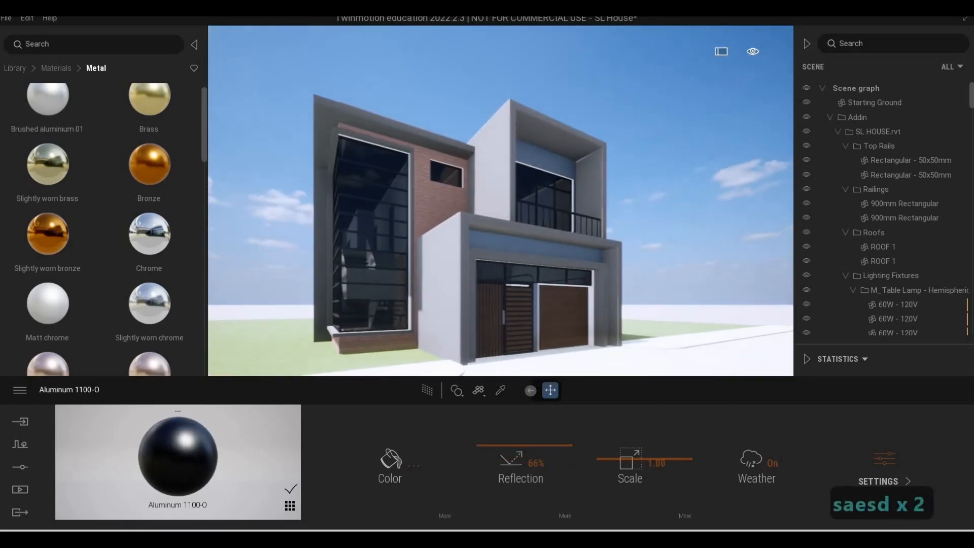
{"action": "key", "text": "w"}
{"action": "key", "text": "w"}
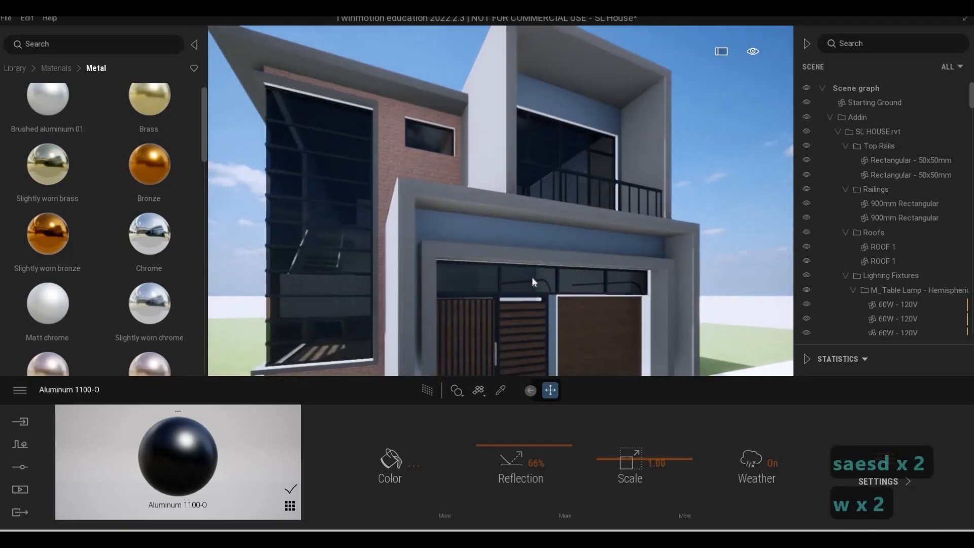
{"action": "key", "text": "w"}
{"action": "key", "text": "s"}
- Try the Aluminium panels 150x30 material on the house's grey outer walls with a scale of 0.10
{"action": "mouse_move", "coordinate": [135, 234]}
{"action": "scroll", "coordinate": [135, 234], "scroll_direction": "down", "scroll_amount": 1}
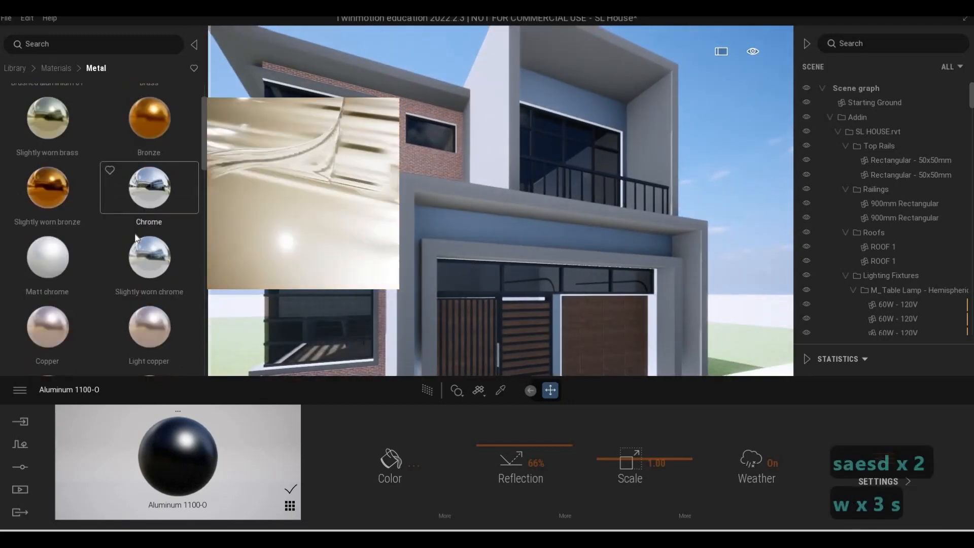
{"action": "scroll", "coordinate": [135, 234], "scroll_direction": "down", "scroll_amount": 3}
{"action": "scroll", "coordinate": [135, 235], "scroll_direction": "down", "scroll_amount": 3}
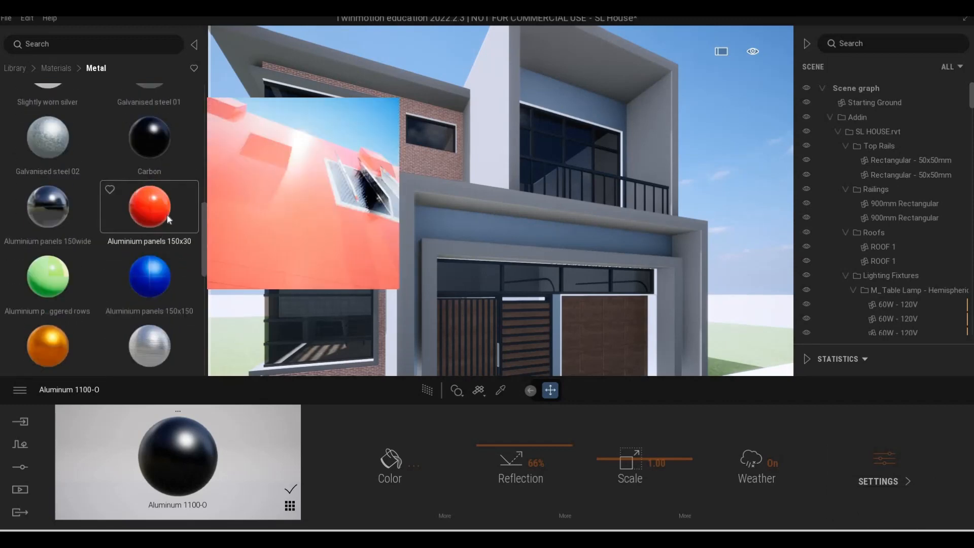
{"action": "left_click_drag", "start_coordinate": [170, 219], "coordinate": [409, 234]}
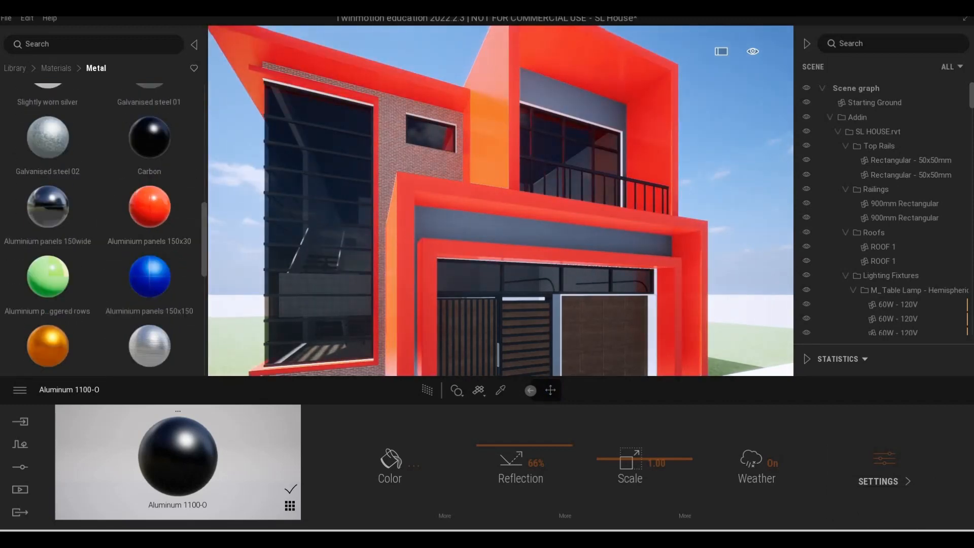
{"action": "key", "text": "a"}
{"action": "right_click_drag", "start_coordinate": [407, 235], "coordinate": [440, 237]}
{"action": "key", "text": "w"}
{"action": "key", "text": "w"}
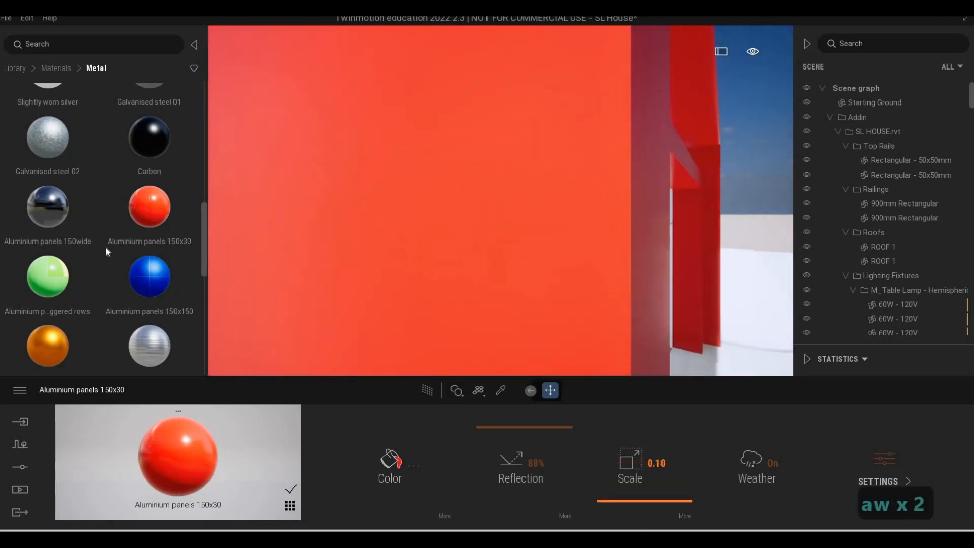
- Apply the Aluminium panels 150x150 material to the outer walls and set its scale to 10.00
{"action": "left_click_drag", "start_coordinate": [150, 276], "coordinate": [407, 243]}
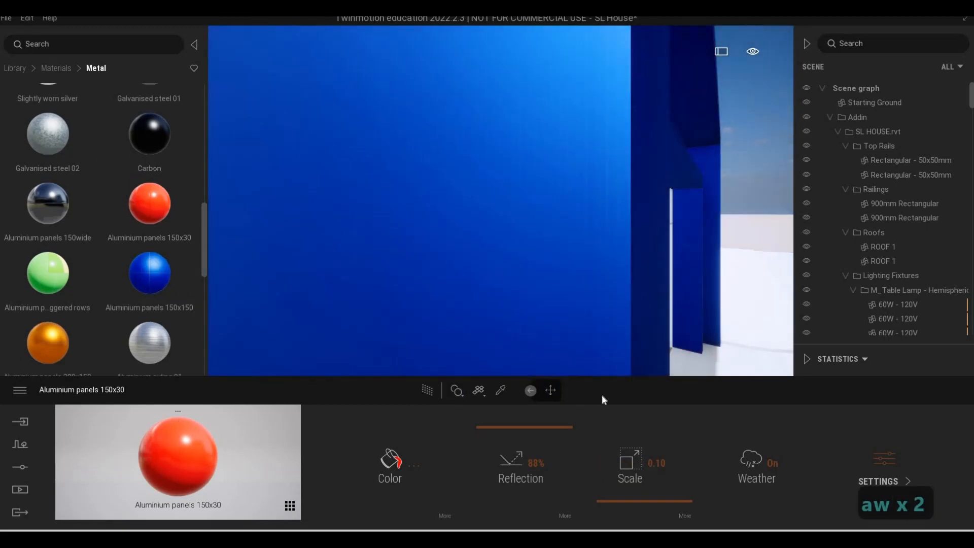
{"action": "left_click_drag", "start_coordinate": [624, 409], "coordinate": [622, 388]}
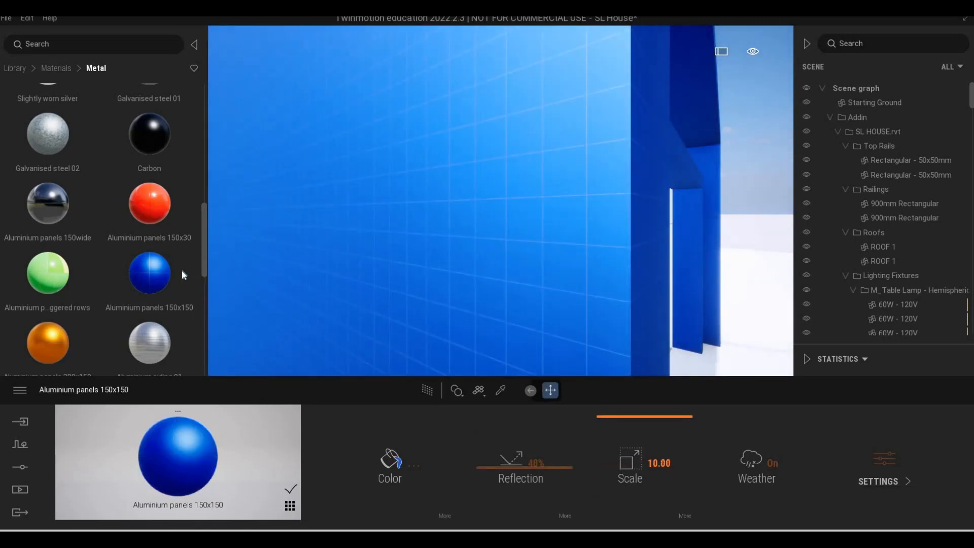
- Try the Aluminium panels 300x150 material on the house's outer walls with its scale set to 10.00
{"action": "scroll", "coordinate": [60, 284], "scroll_direction": "down", "scroll_amount": 1}
{"action": "left_click_drag", "start_coordinate": [48, 244], "coordinate": [357, 236]}
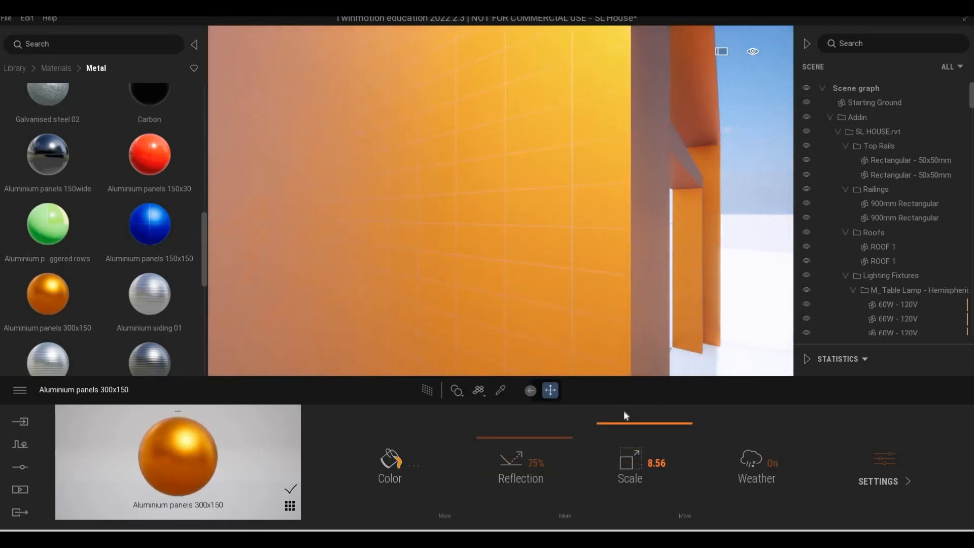
- Examine the orange 300x150 panel pattern across the front facade, the tall side window and the entrance side wall
{"action": "key", "text": "s"}
{"action": "key", "text": "d"}
{"action": "key", "text": "w"}
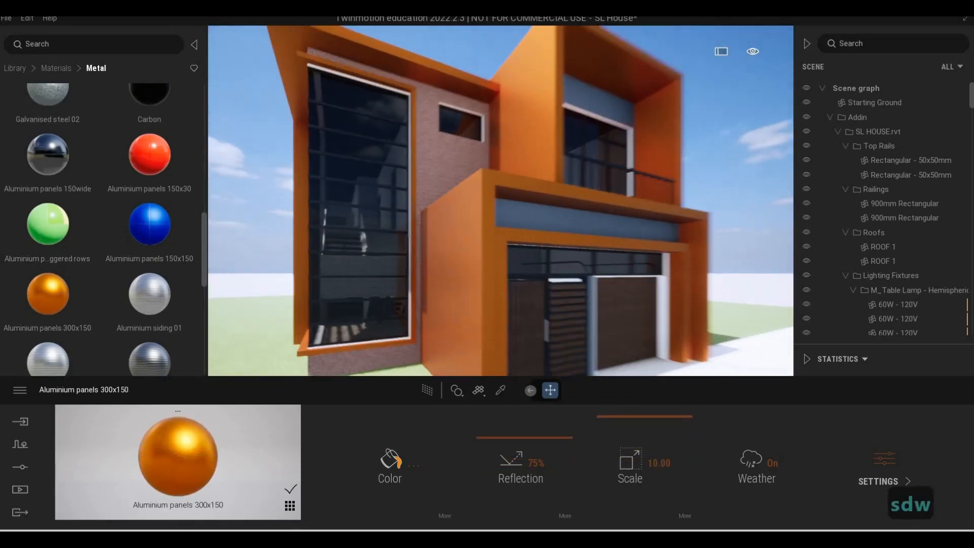
{"action": "key", "text": "a"}
{"action": "key", "text": "d"}
{"action": "key", "text": "a"}
{"action": "key", "text": "a"}
{"action": "key", "text": "a"}
{"action": "key", "text": "a"}
{"action": "key", "text": "a"}
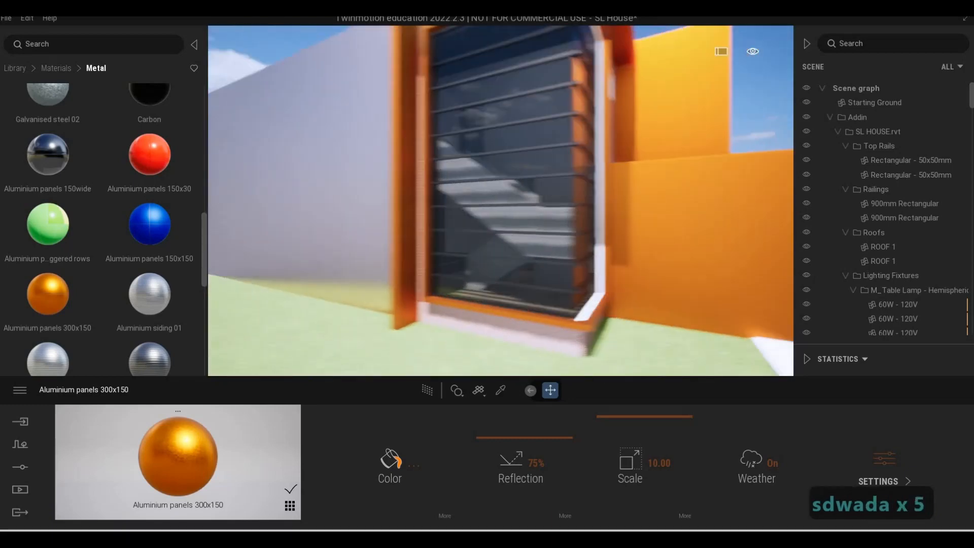
{"action": "key", "text": "a"}
{"action": "key", "text": "a"}
{"action": "key", "text": "d"}
{"action": "key", "text": "w"}
{"action": "key", "text": "d"}
{"action": "key", "text": "w"}
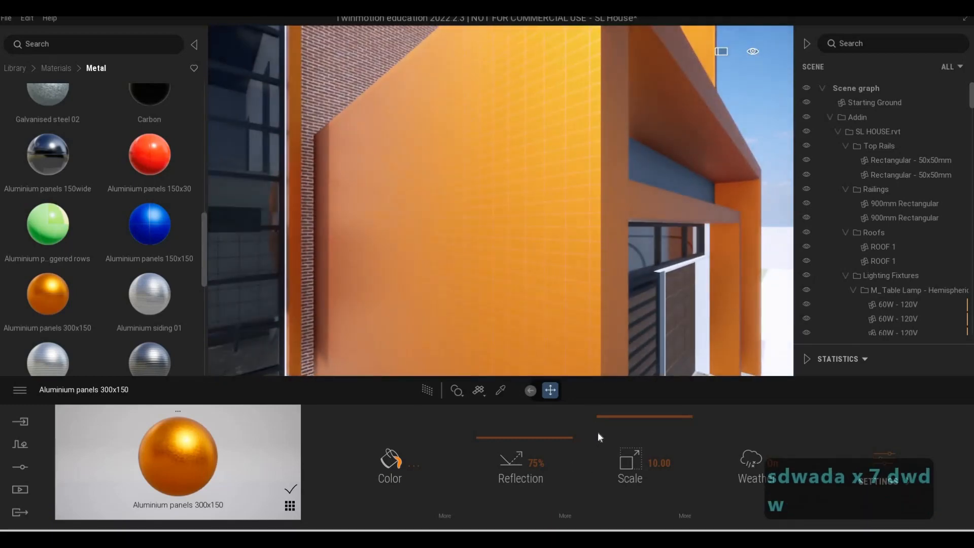
- Try Aluminium panels 150x150 on the outer walls and replace it with Aluminium panels 150x30 at scale 10.00
{"action": "scroll", "coordinate": [50, 330], "scroll_direction": "down", "scroll_amount": 1}
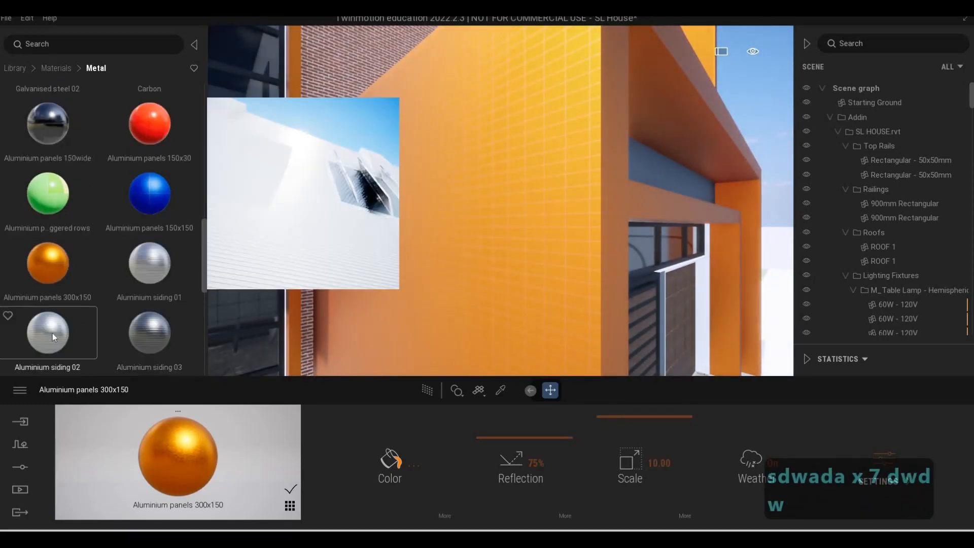
{"action": "left_click_drag", "start_coordinate": [174, 188], "coordinate": [489, 191]}
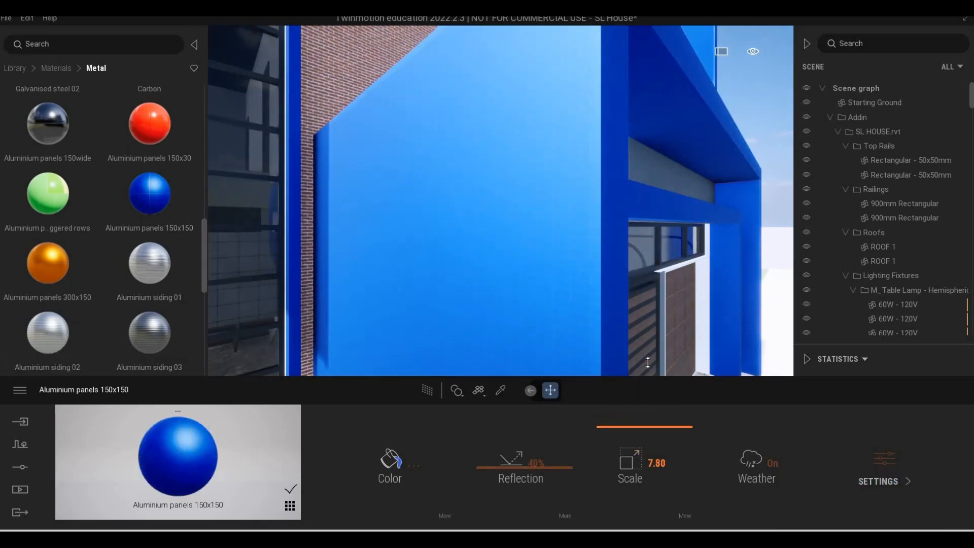
{"action": "left_click_drag", "start_coordinate": [159, 115], "coordinate": [558, 304]}
{"action": "left_click_drag", "start_coordinate": [631, 457], "coordinate": [588, 225]}
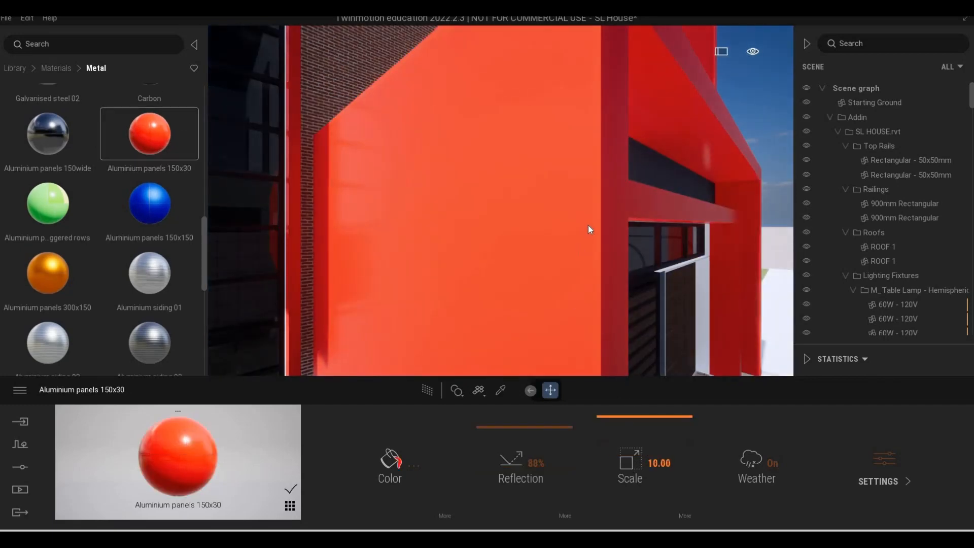
- Change the colour of the outer walls' Aluminium panels 150x30 material from red to a neutral grey
{"action": "key", "text": "w"}
{"action": "key", "text": "s"}
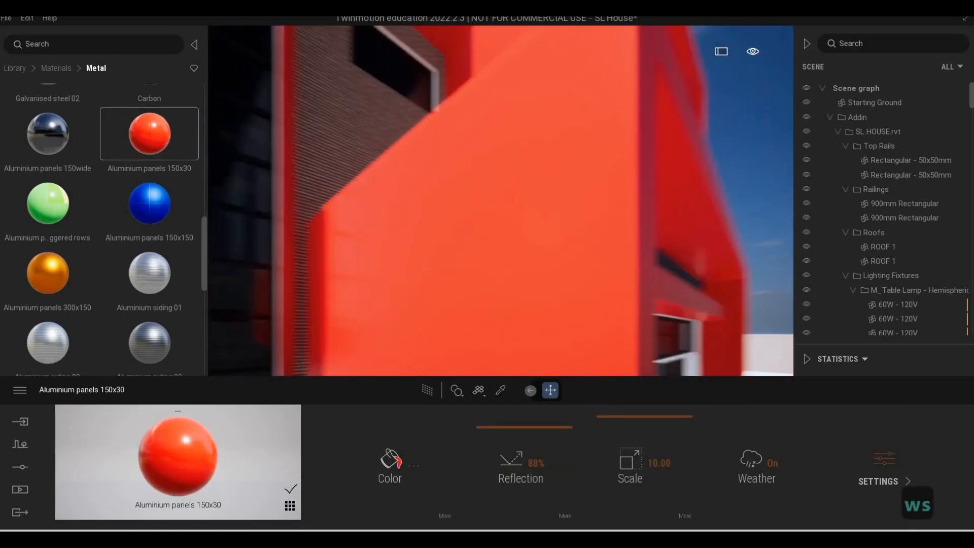
{"action": "key", "text": "w"}
{"action": "key", "text": "s"}
{"action": "key", "text": "s"}
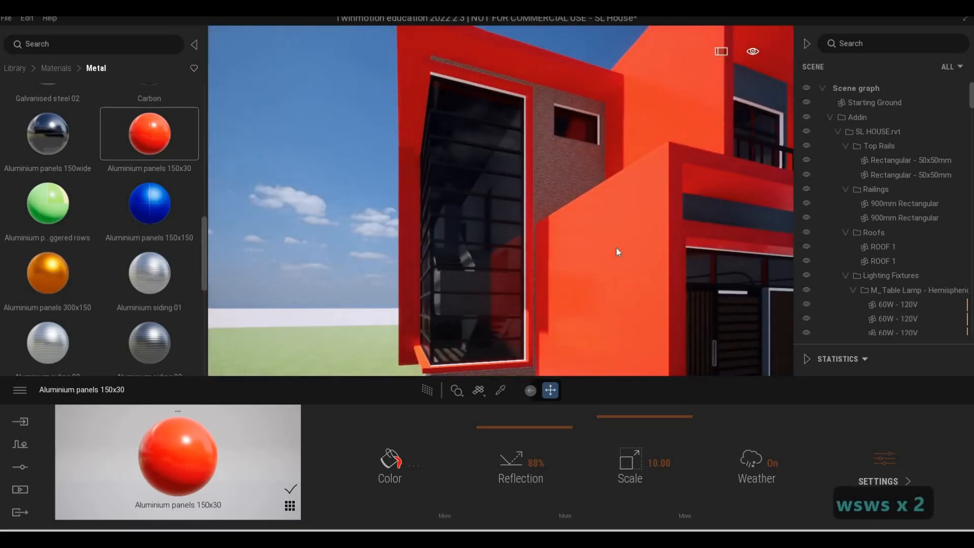
{"action": "key", "text": "w"}
{"action": "key", "text": "s"}
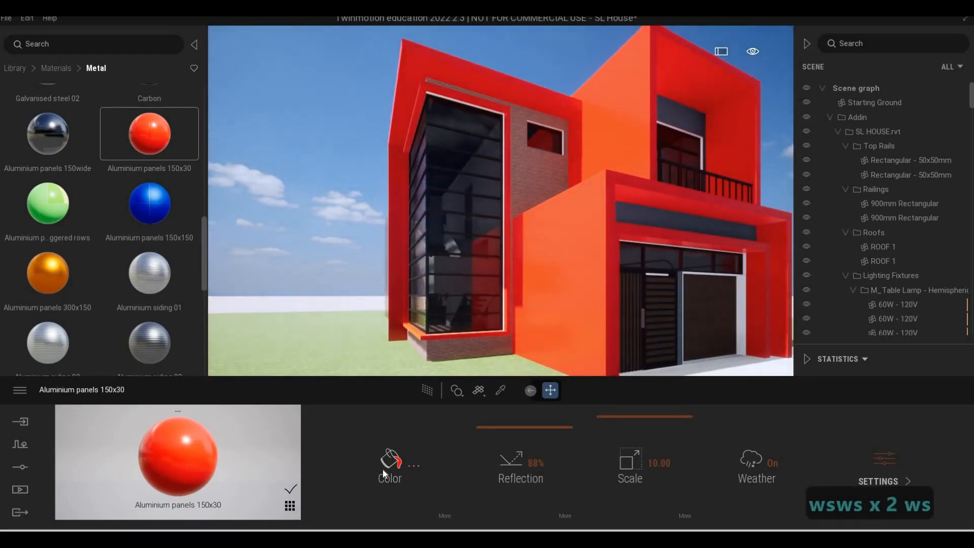
{"action": "left_click", "coordinate": [391, 460]}
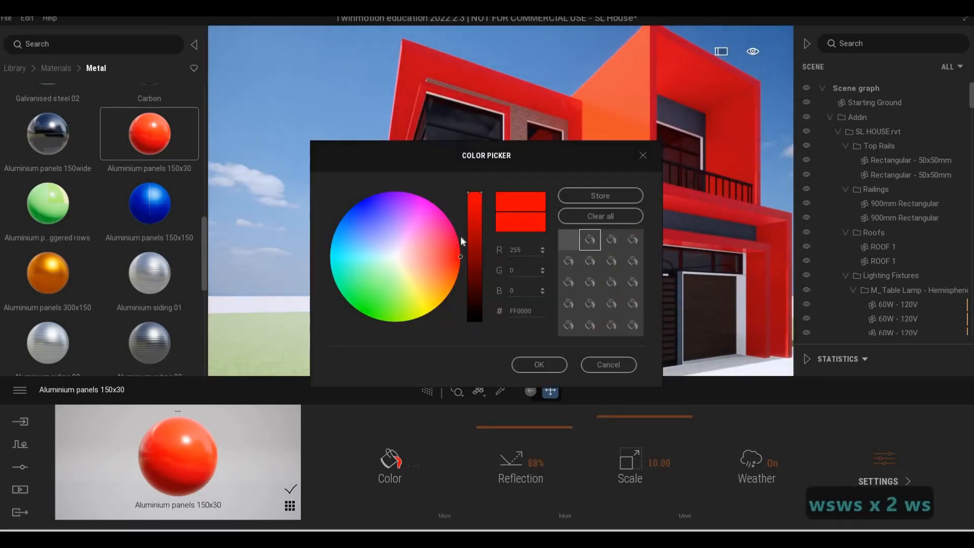
{"action": "left_click", "coordinate": [390, 260]}
{"action": "mouse_move", "coordinate": [473, 200]}
{"action": "left_mouse_down"}
{"action": "mouse_move", "coordinate": [474, 279]}
{"action": "mouse_move", "coordinate": [474, 265]}
{"action": "left_mouse_up"}
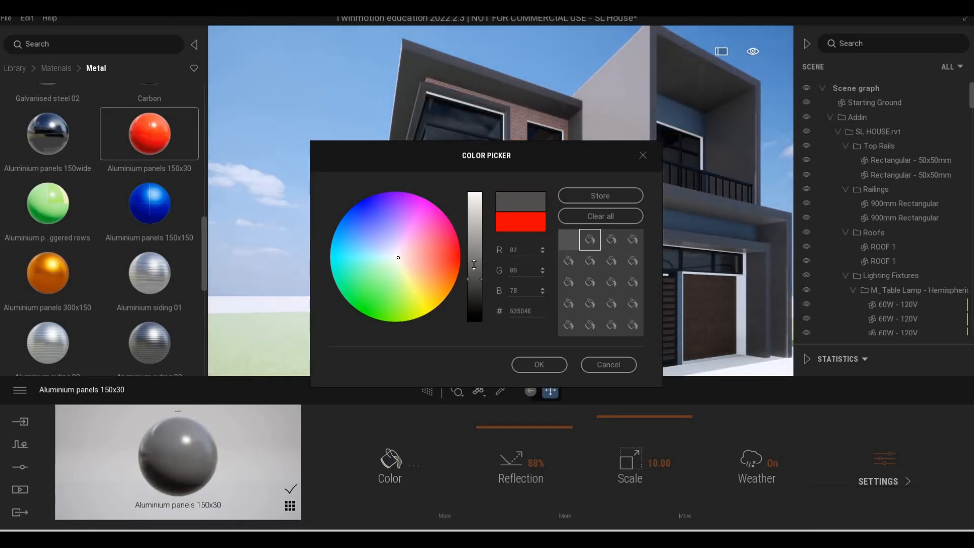
{"action": "left_click", "coordinate": [538, 364]}
- Set the scale of the grey Aluminium panels 150x30 wall material to 30
{"action": "key", "text": "a"}
{"action": "key", "text": "w"}
{"action": "key", "text": "w"}
{"action": "key", "text": "d"}
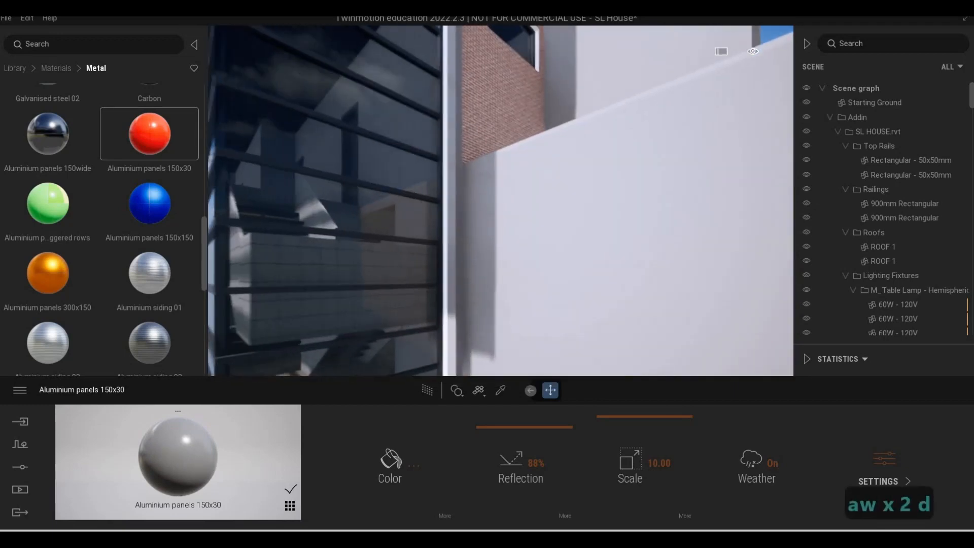
{"action": "key", "text": "w"}
{"action": "mouse_move", "coordinate": [631, 416]}
{"action": "left_mouse_down"}
{"action": "mouse_move", "coordinate": [629, 405]}
{"action": "mouse_move", "coordinate": [629, 417]}
{"action": "left_mouse_up"}
{"action": "key", "text": "s"}
{"action": "key", "text": "d"}
{"action": "key", "text": "w"}
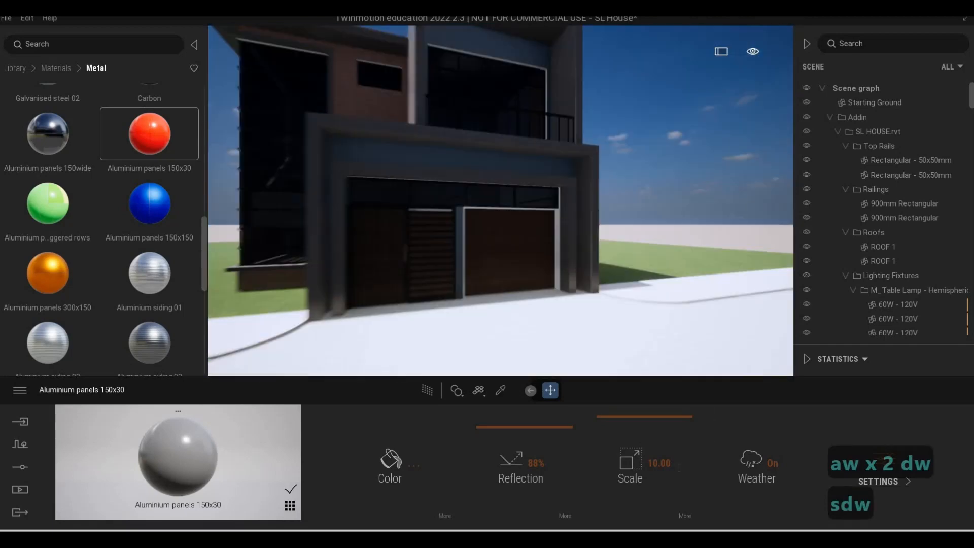
{"action": "left_click", "coordinate": [586, 463]}
{"action": "type", "text": "30"}
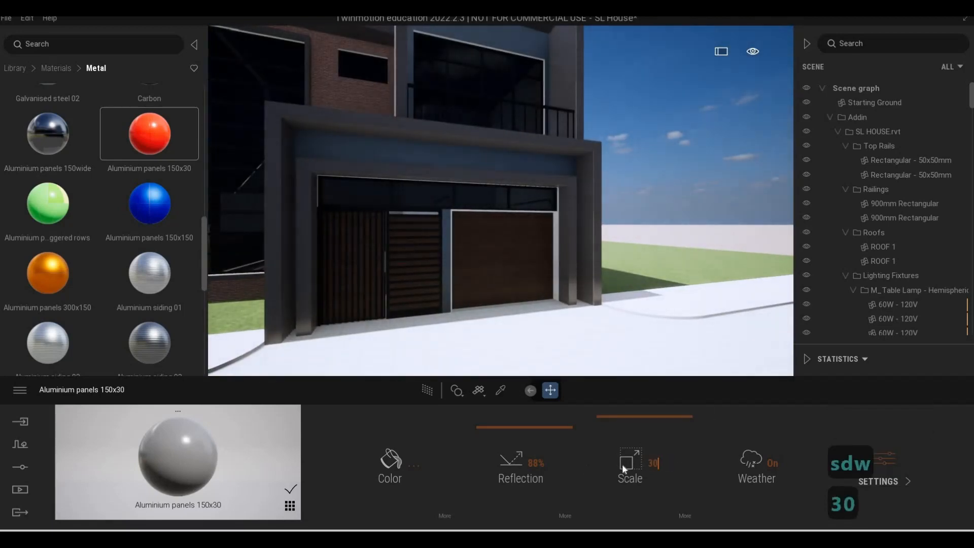
{"action": "key", "text": "Return"}
- Try scales of 50 and 60 for the grey Aluminium panels 150x30 material on the entrance side wall
{"action": "left_click", "coordinate": [650, 358]}
{"action": "key", "text": "a"}
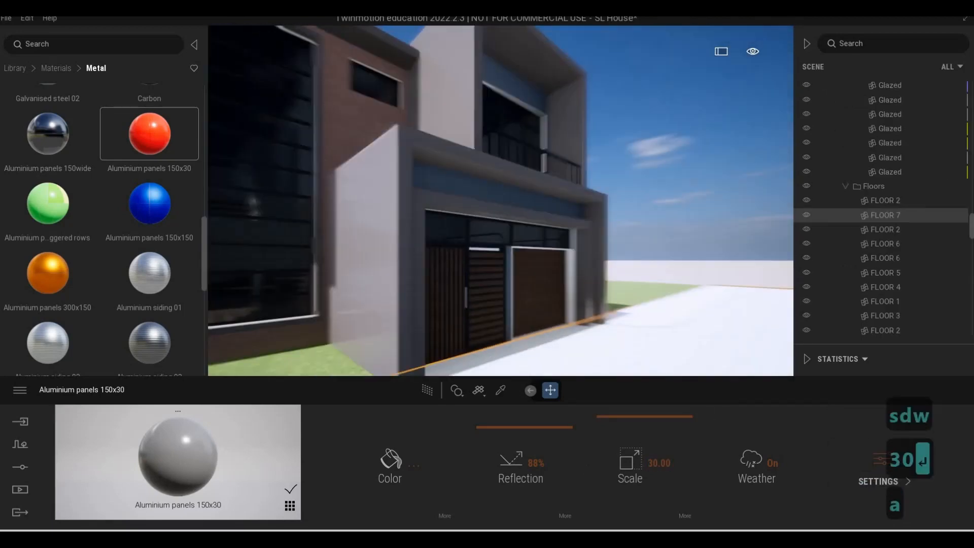
{"action": "key", "text": "w"}
{"action": "key", "text": "a"}
{"action": "key", "text": "w"}
{"action": "key", "text": "d"}
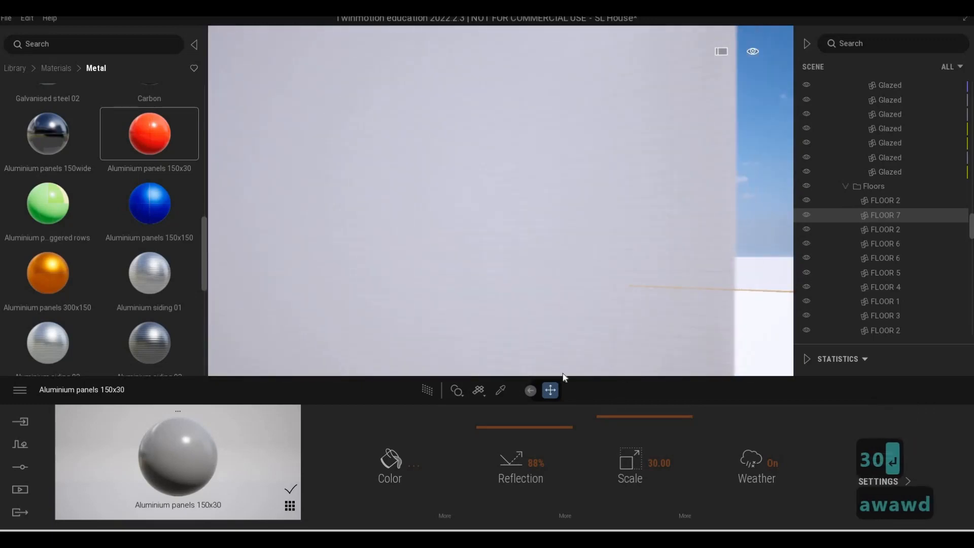
{"action": "key", "text": "s"}
{"action": "key", "text": "Escape"}
{"action": "key", "text": "w"}
{"action": "key", "text": "w"}
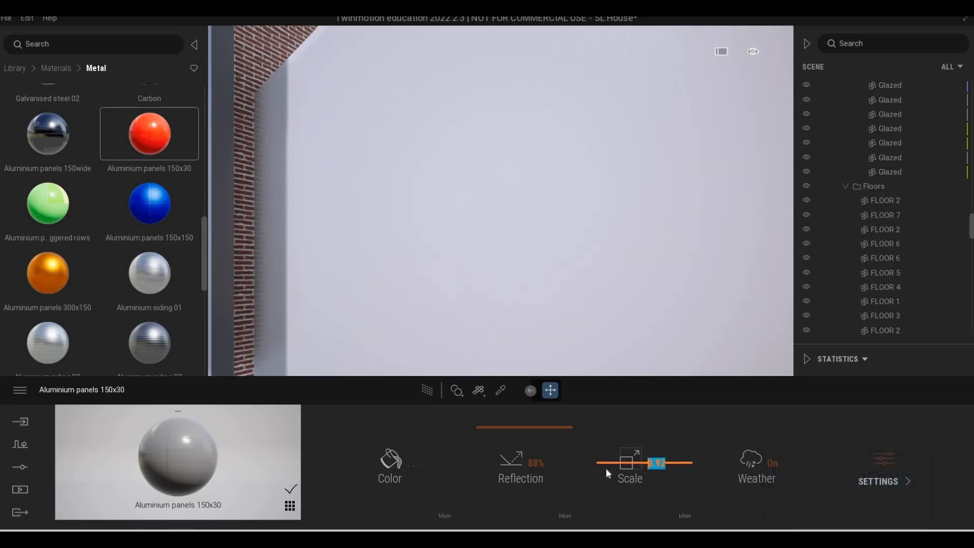
{"action": "type", "text": "50"}
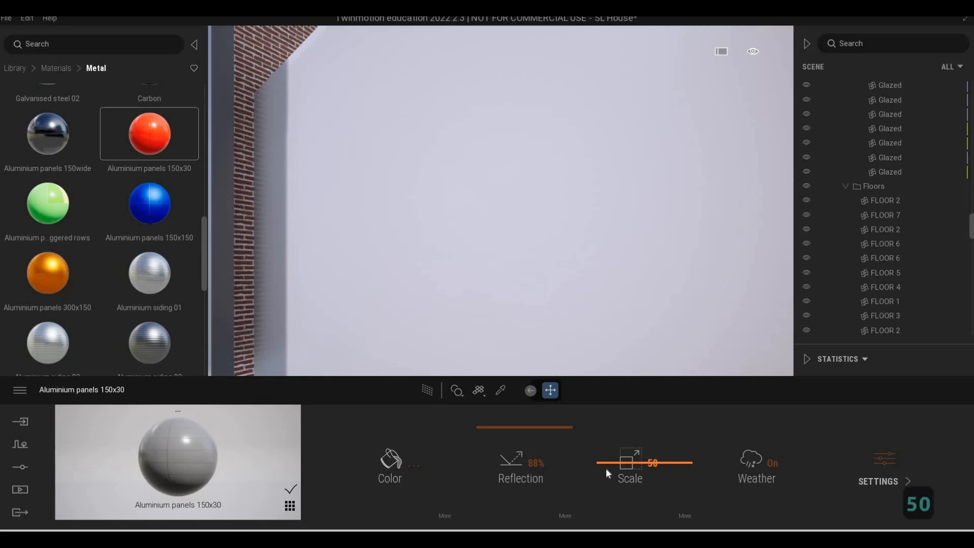
{"action": "key", "text": "Return"}
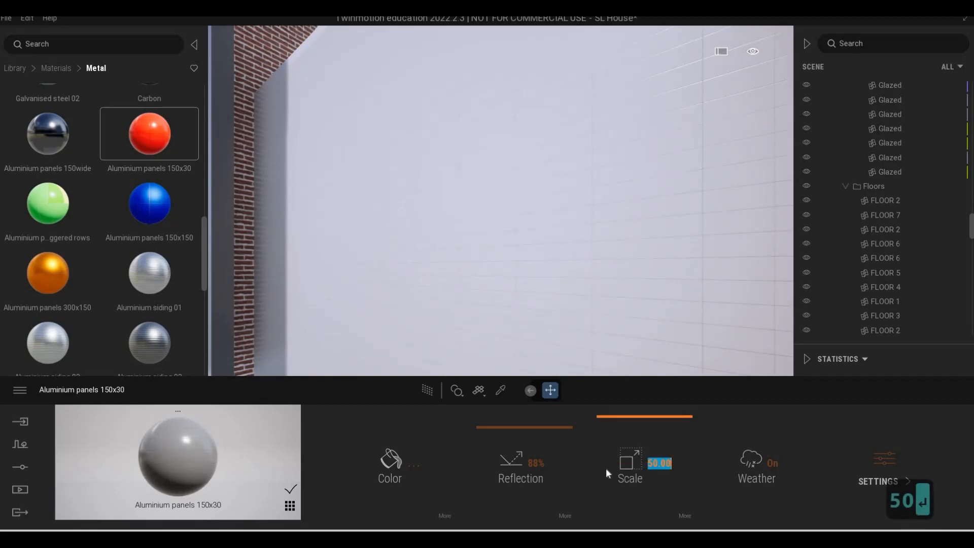
{"action": "type", "text": "60"}
{"action": "key", "text": "Return"}
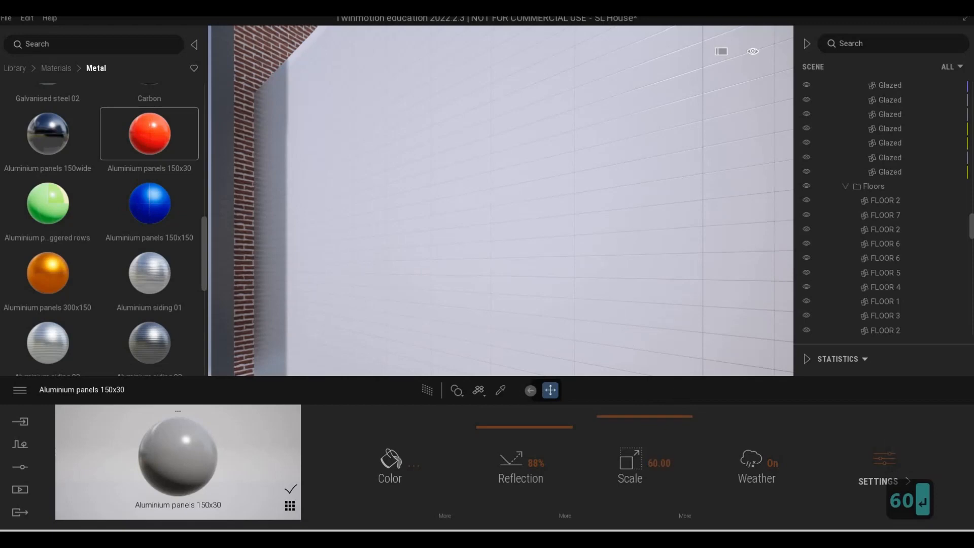
- Examine the grey panel finish on the upper walls, the balcony frame and the entrance facade
{"action": "key", "text": "s"}
{"action": "key", "text": "s"}
{"action": "key", "text": "d"}
{"action": "key", "text": "w"}
{"action": "key", "text": "q"}
{"action": "key", "text": "w"}
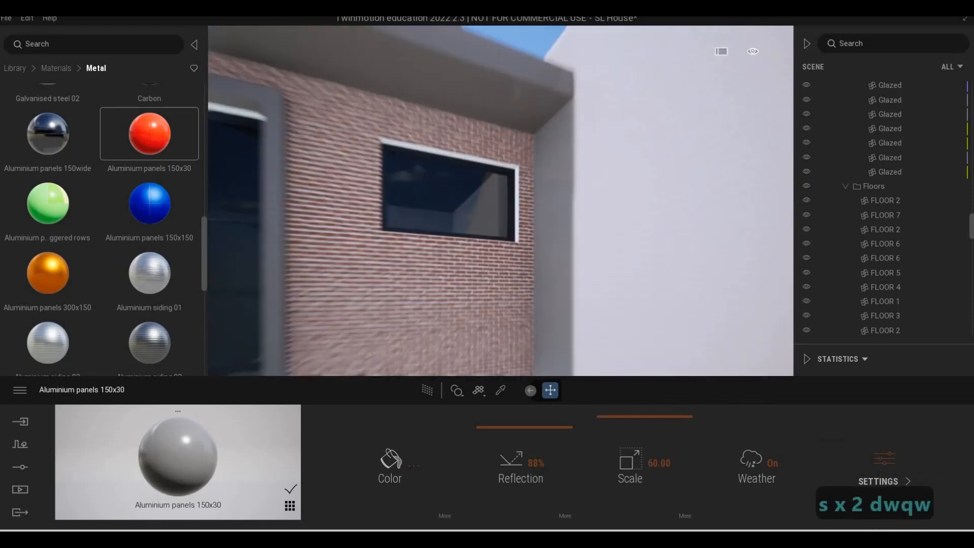
{"action": "key", "text": "d"}
{"action": "key", "text": "s"}
{"action": "key", "text": "s"}
{"action": "key", "text": "d"}
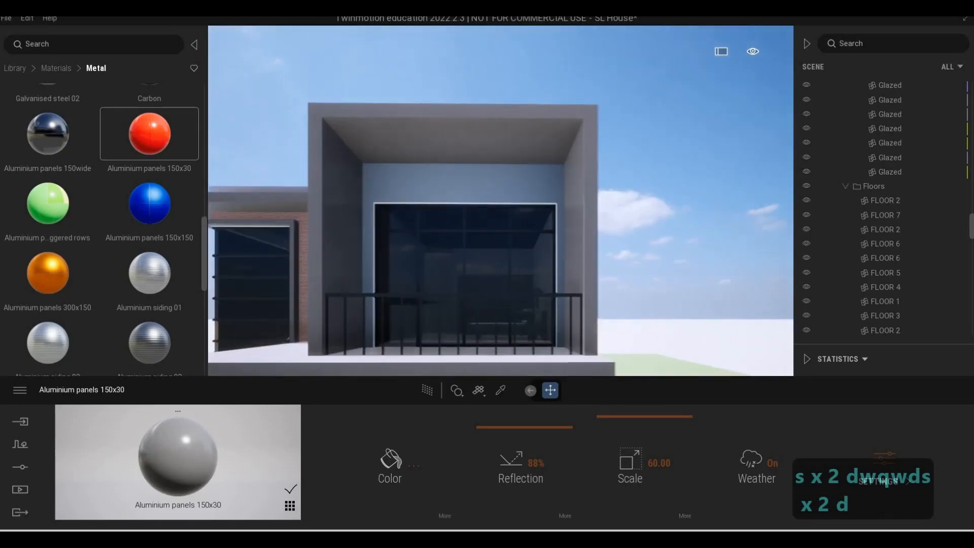
{"action": "key", "text": "w"}
{"action": "key", "text": "s"}
{"action": "key", "text": "a"}
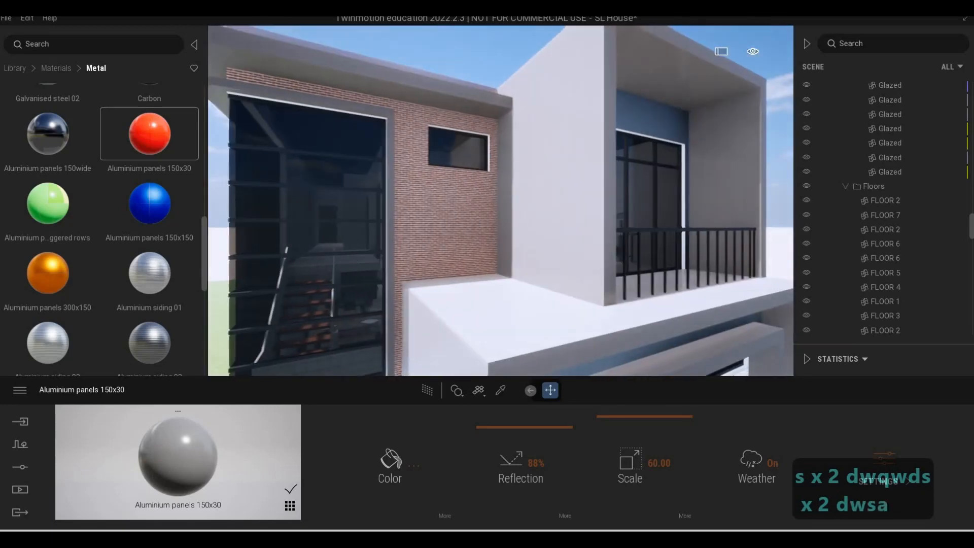
{"action": "key", "text": "e"}
{"action": "key", "text": "s"}
{"action": "key", "text": "e"}
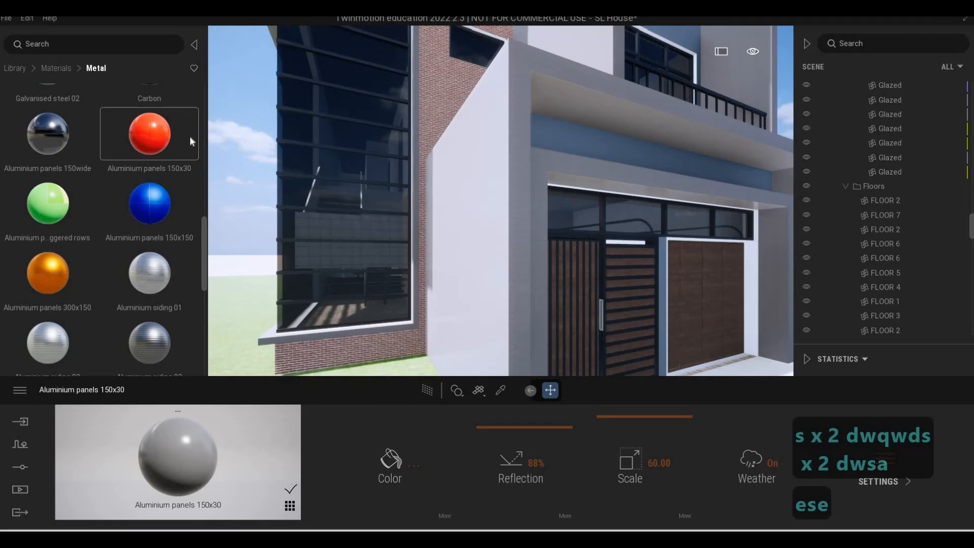
- Reapply the original red Aluminium panels 150x30 material to the outer walls and raise its scale to 10.00
{"action": "left_click_drag", "start_coordinate": [190, 136], "coordinate": [474, 170]}
{"action": "key", "text": "w"}
{"action": "key", "text": "a"}
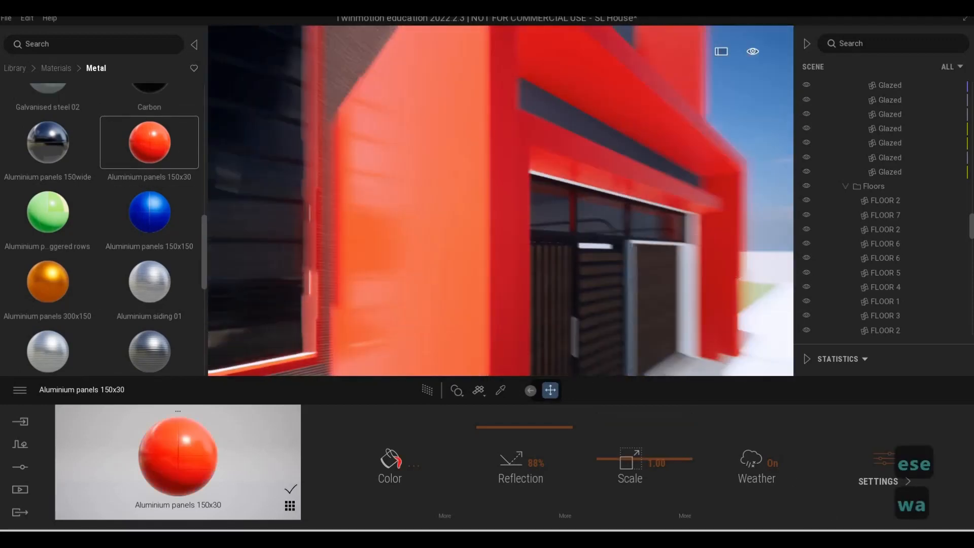
{"action": "key", "text": "w"}
{"action": "key", "text": "d"}
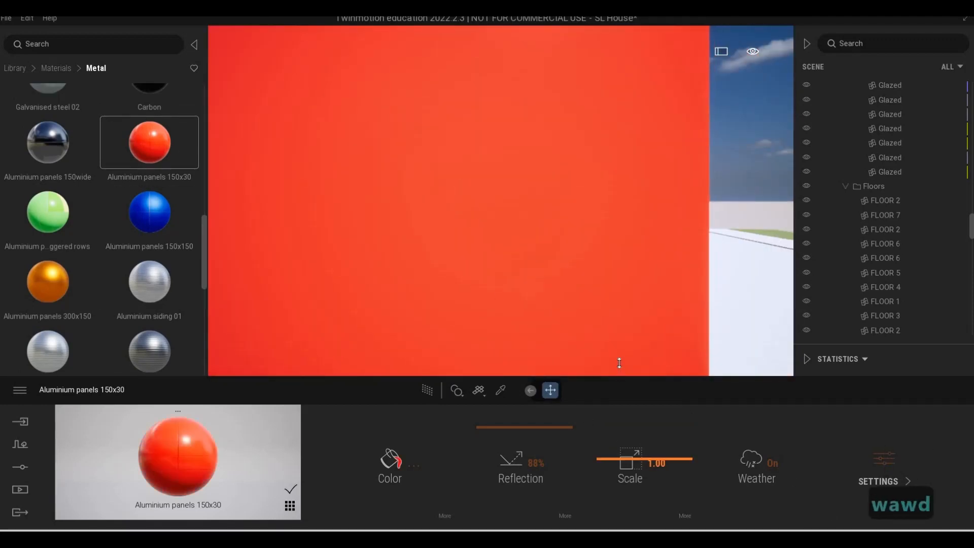
{"action": "key", "text": "w"}
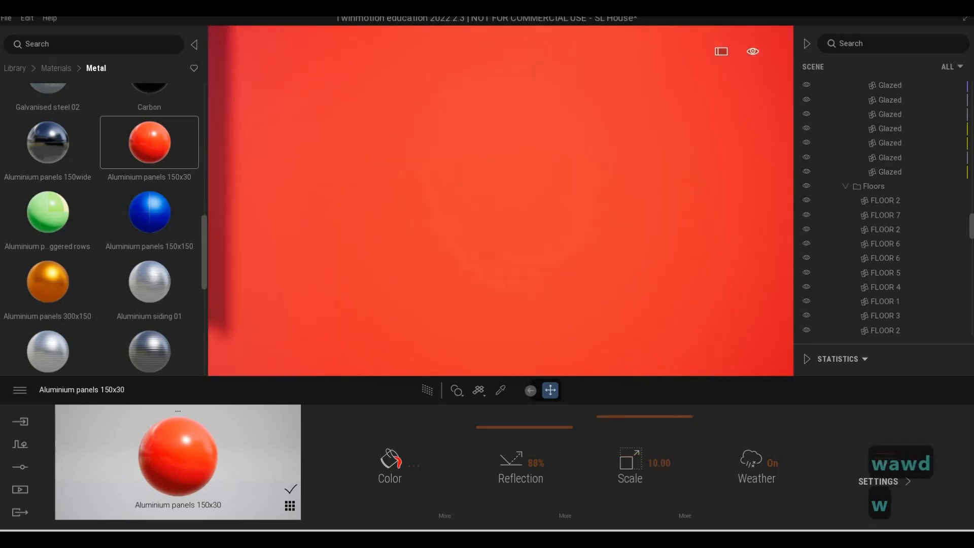
{"action": "key", "text": "s"}
{"action": "key", "text": "s"}
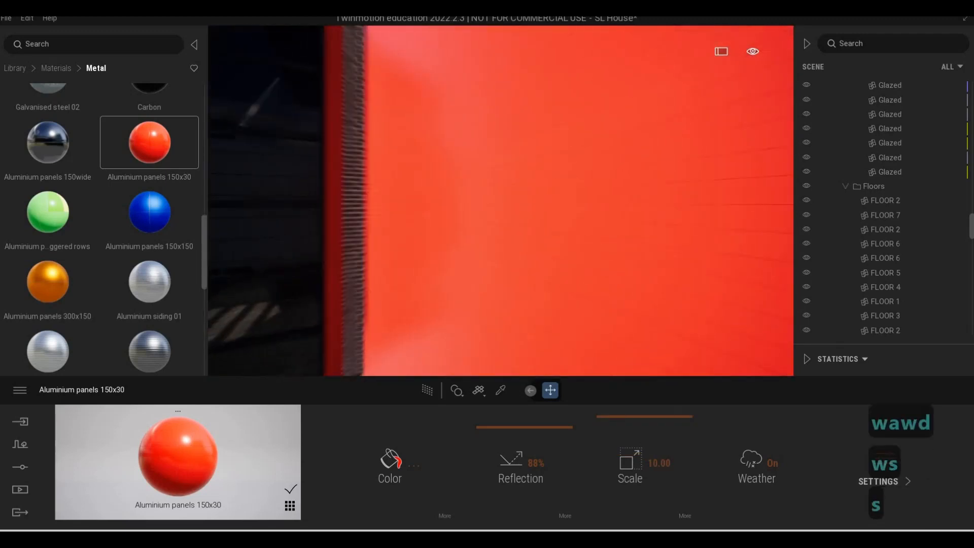
{"action": "key", "text": "q"}
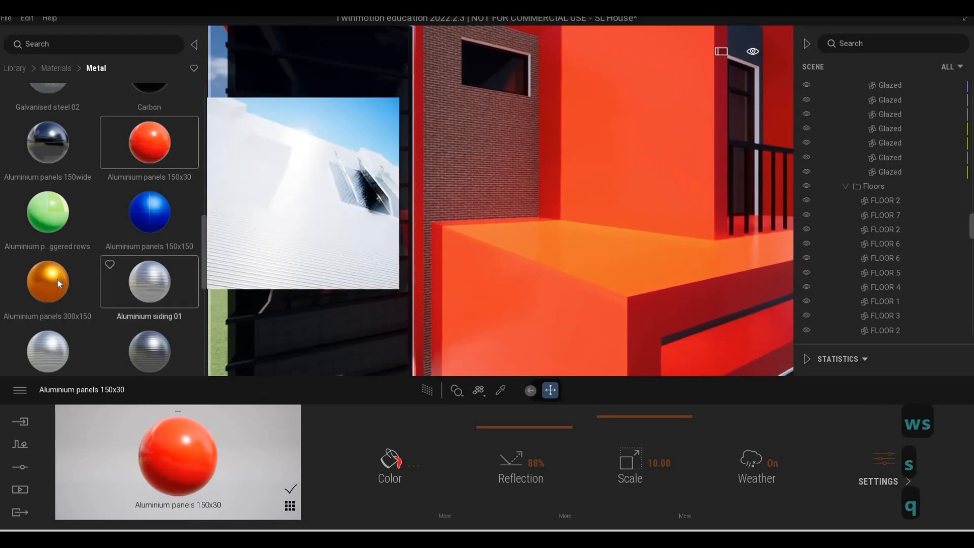
- Apply the Aluminium panels 300x150 material to the house's outer walls and enlarge its panel pattern
{"action": "left_click_drag", "start_coordinate": [57, 279], "coordinate": [589, 340]}
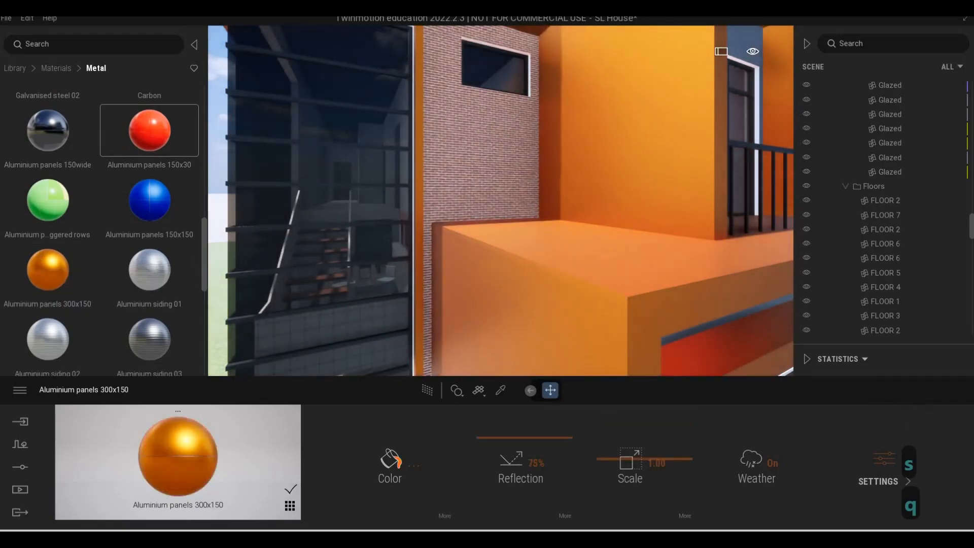
{"action": "key", "text": "a"}
{"action": "key", "text": "e"}
{"action": "key", "text": "w"}
{"action": "key", "text": "d"}
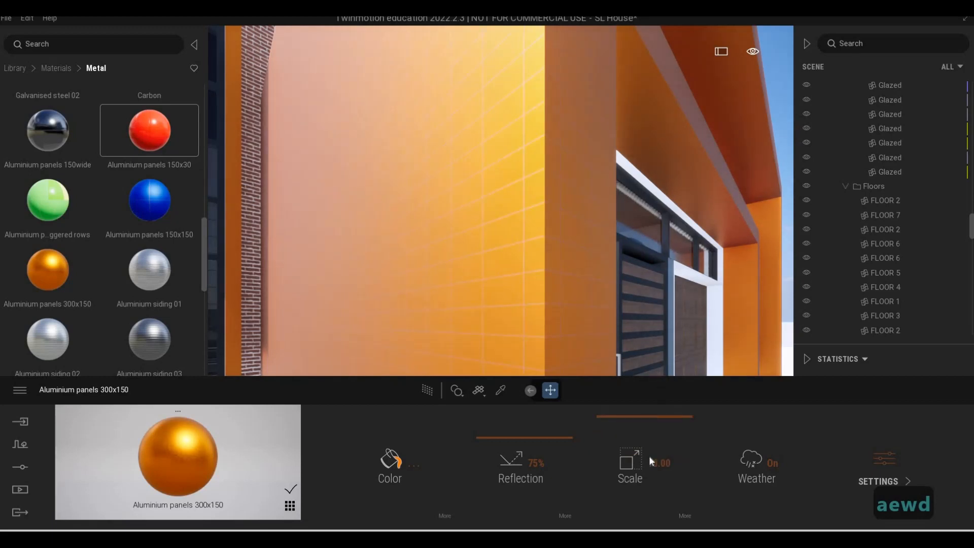
- Set the scale of the outer walls' Aluminium panels 300x150 material to 50
{"action": "left_click", "coordinate": [585, 465]}
{"action": "type", "text": "50"}
{"action": "key", "text": "Return"}
{"action": "key", "text": "Return"}
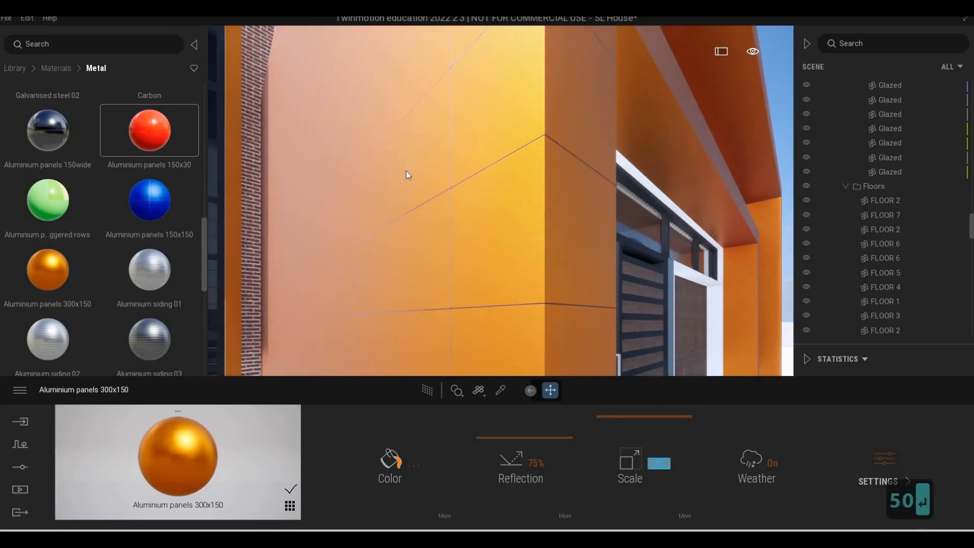
{"action": "type", "text": "s"}
{"action": "left_click", "coordinate": [591, 413]}
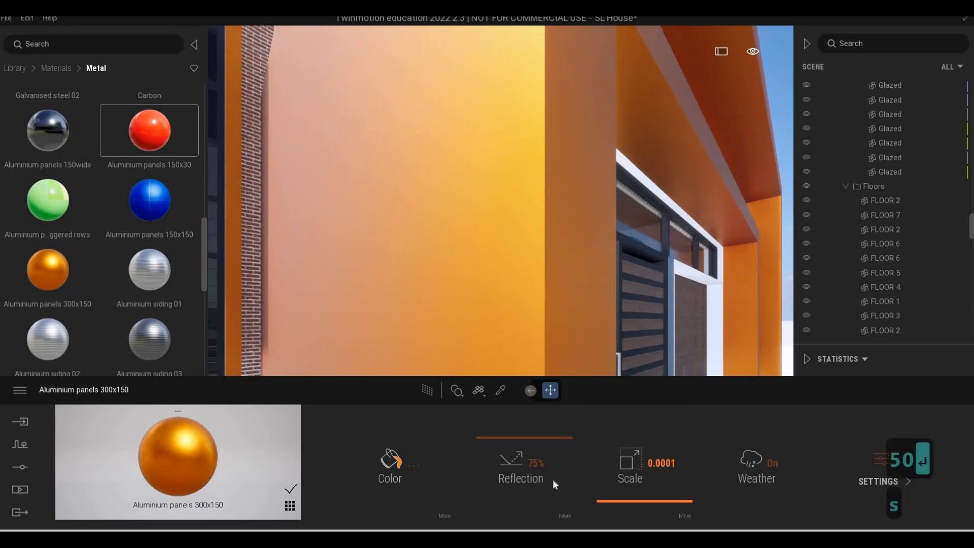
{"action": "type", "text": "50"}
{"action": "key", "text": "Return"}
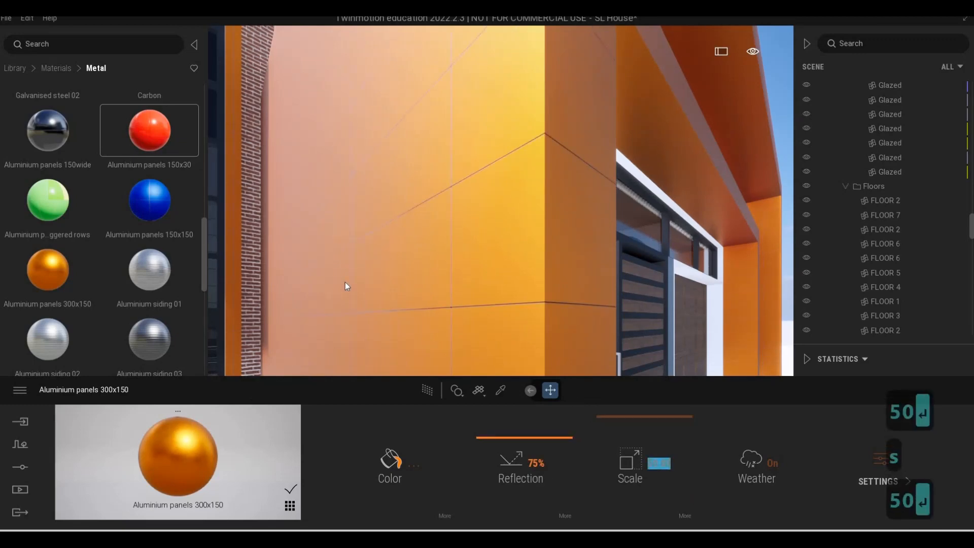
- Examine the orange panel finish on the outer walls, the entrance facade and the front balcony frame
{"action": "left_click", "coordinate": [402, 249]}
{"action": "key", "text": "s"}
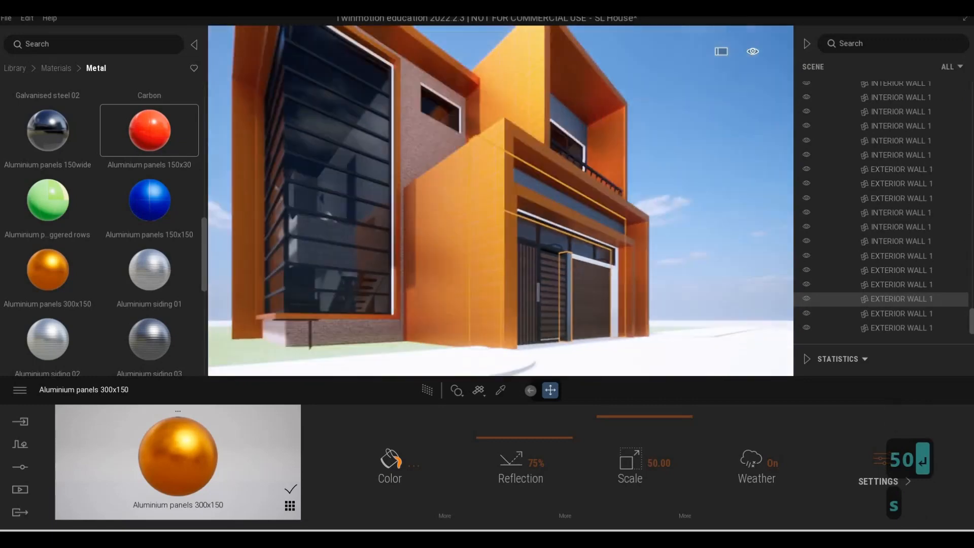
{"action": "key", "text": "q"}
{"action": "key", "text": "w"}
{"action": "key", "text": "d"}
{"action": "key", "text": "d"}
{"action": "key", "text": "d"}
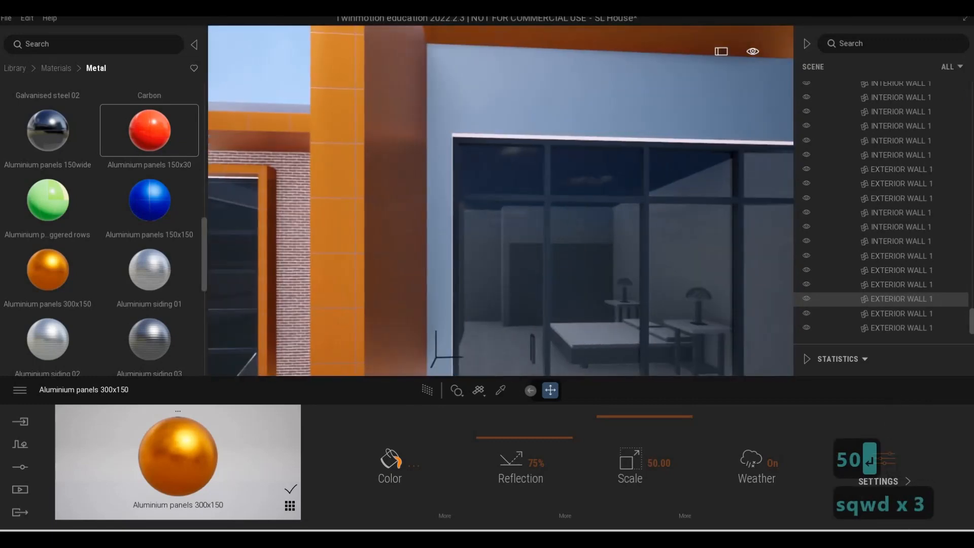
{"action": "key", "text": "d"}
{"action": "key", "text": "s"}
{"action": "key", "text": "a"}
{"action": "key", "text": "d"}
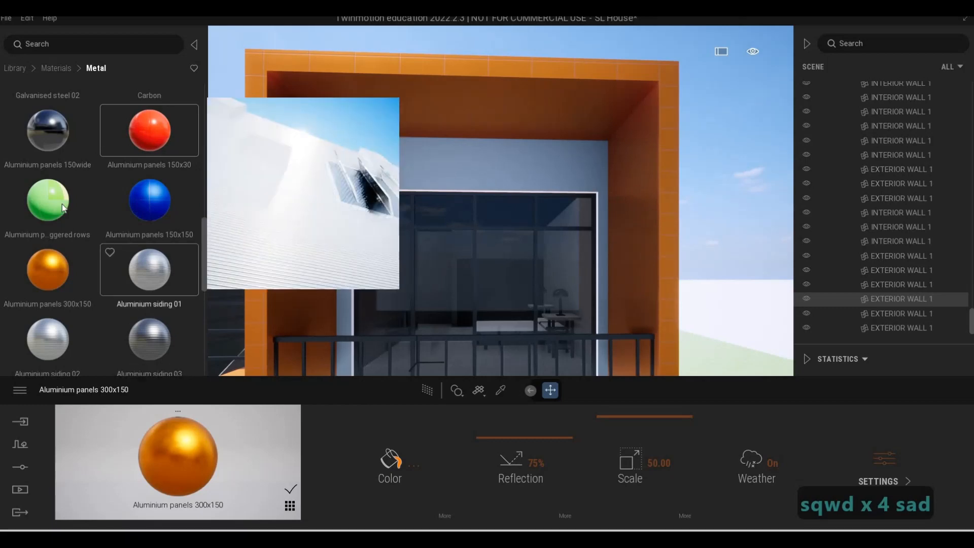
- Try the Aluminium panels 150wide material on the house's outer walls, and undo the change
{"action": "mouse_move", "coordinate": [55, 175]}
{"action": "scroll", "coordinate": [56, 175], "scroll_direction": "up", "scroll_amount": 1}
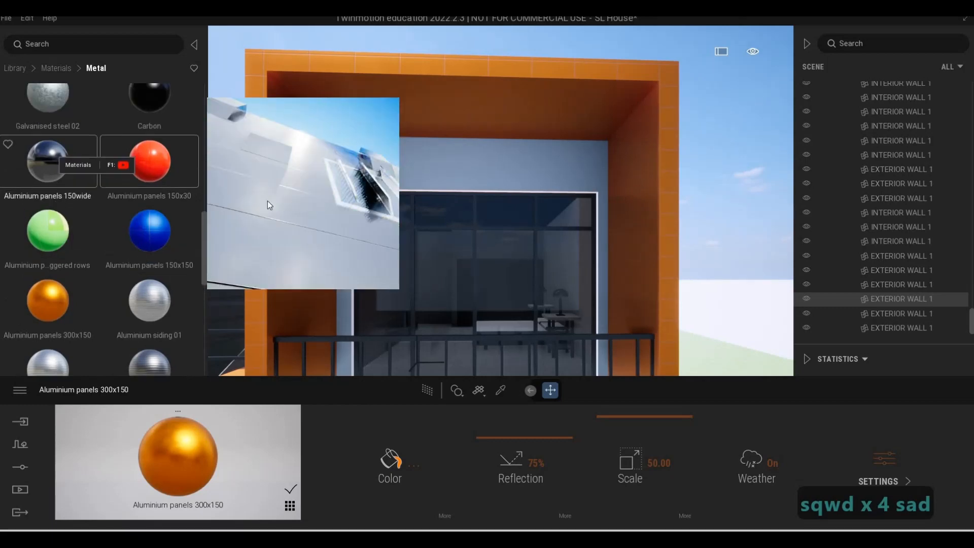
{"action": "key", "text": "a"}
{"action": "left_click_drag", "start_coordinate": [77, 182], "coordinate": [610, 306]}
{"action": "key", "text": "w"}
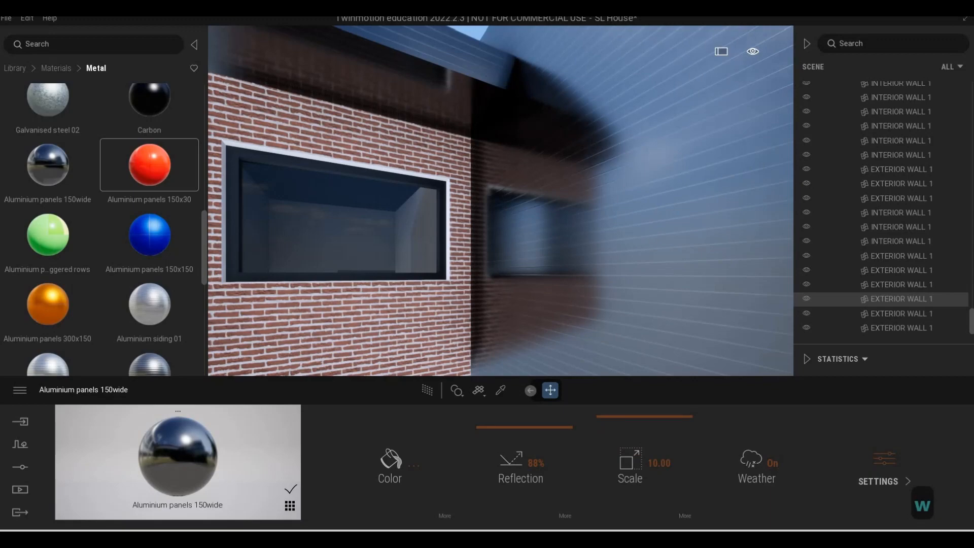
{"action": "key", "text": "s"}
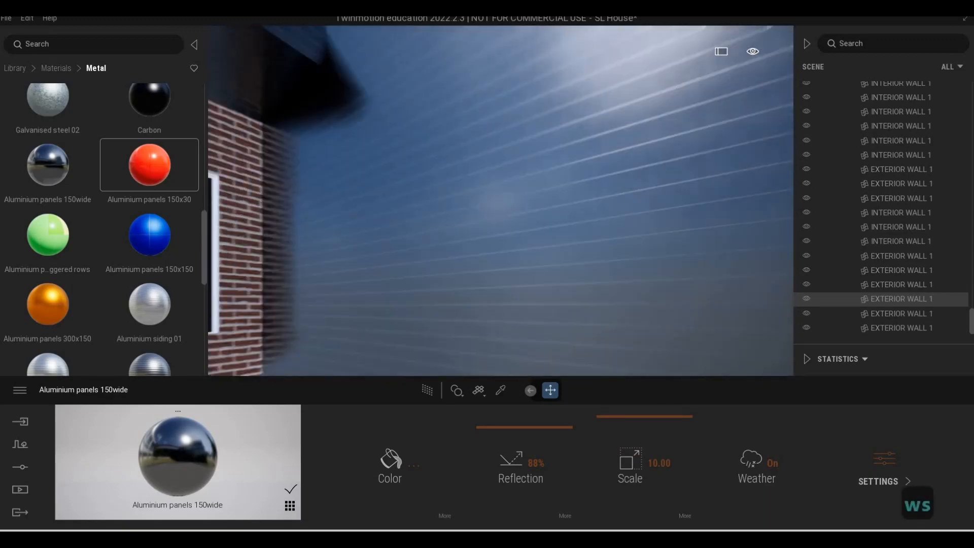
{"action": "key", "text": "d"}
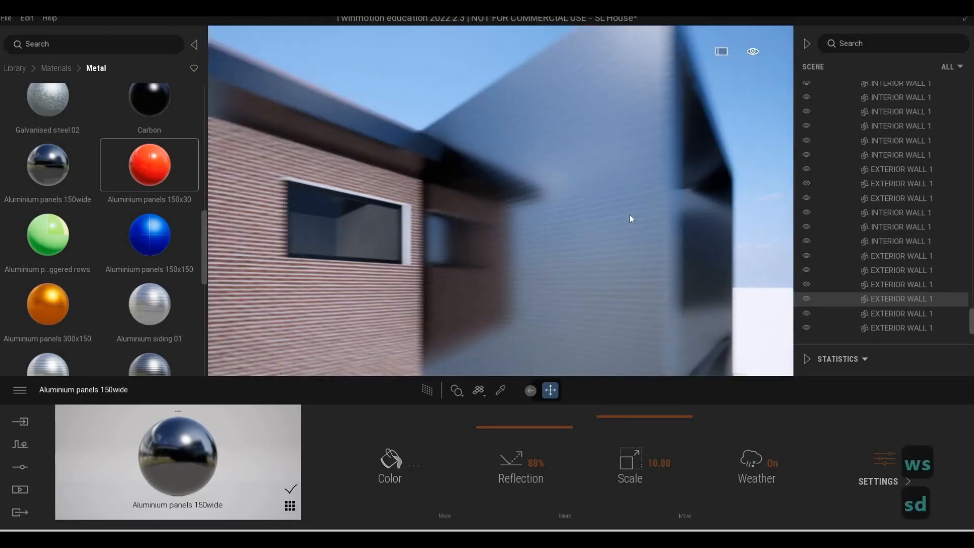
{"action": "key", "text": "ctrl+z"}
{"action": "key", "text": "ctrl+z"}
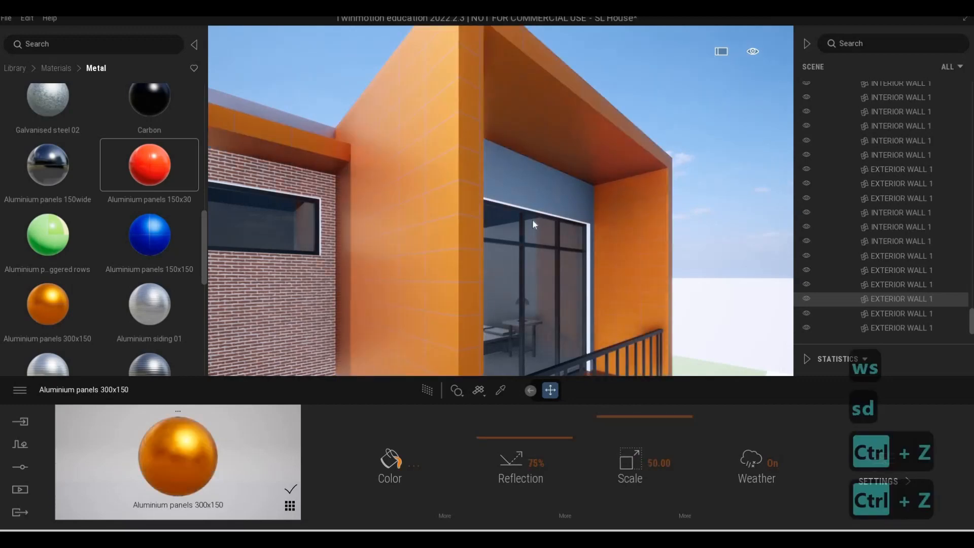
- Lower the reflection of the outer walls' Aluminium panels 300x150 material to 65%
{"action": "key", "text": "d"}
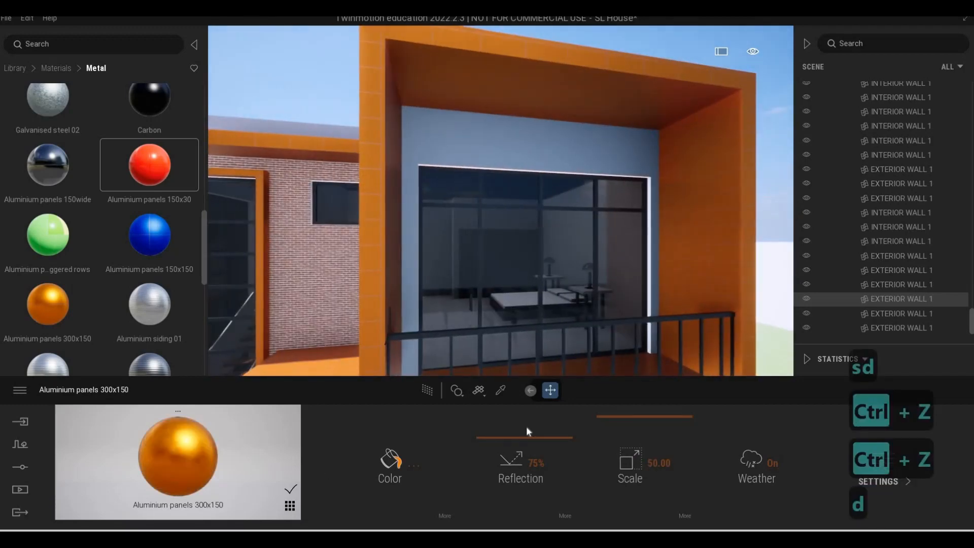
{"action": "key", "text": "d"}
{"action": "key", "text": "s"}
{"action": "key", "text": "a"}
{"action": "key", "text": "w"}
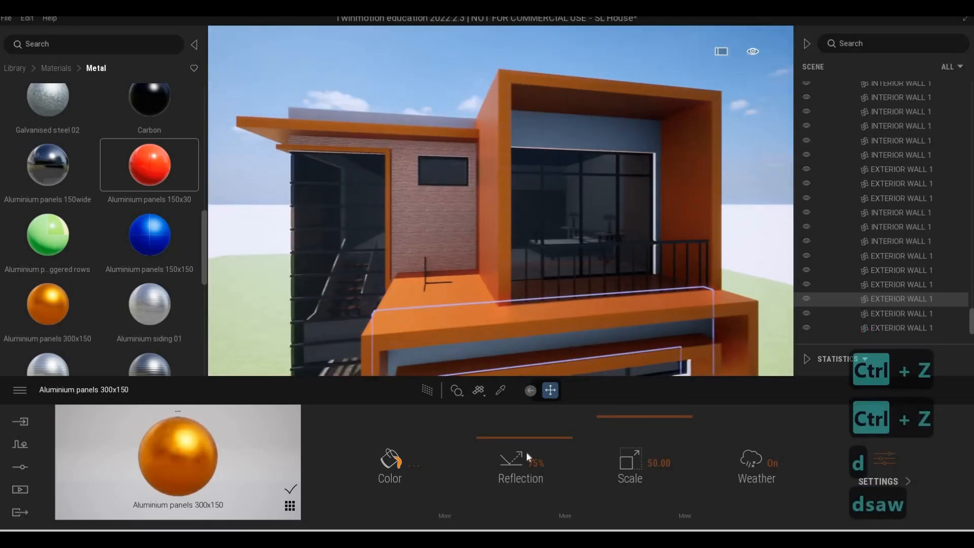
{"action": "left_click", "coordinate": [531, 446]}
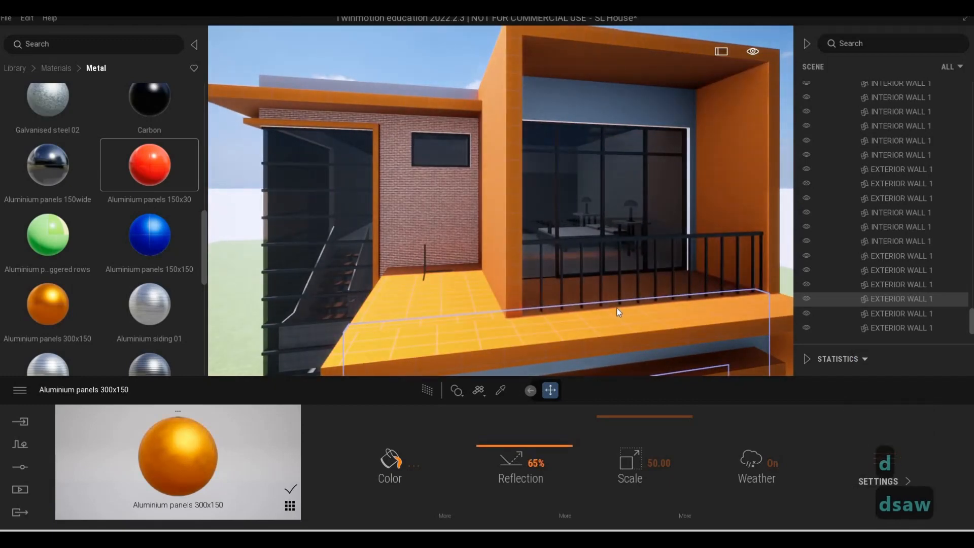
- Apply the Aluminium panels 150wide material to the plain wall around the front balcony's glazing
{"action": "key", "text": "w"}
{"action": "key", "text": "d"}
{"action": "key", "text": "d"}
{"action": "key", "text": "w"}
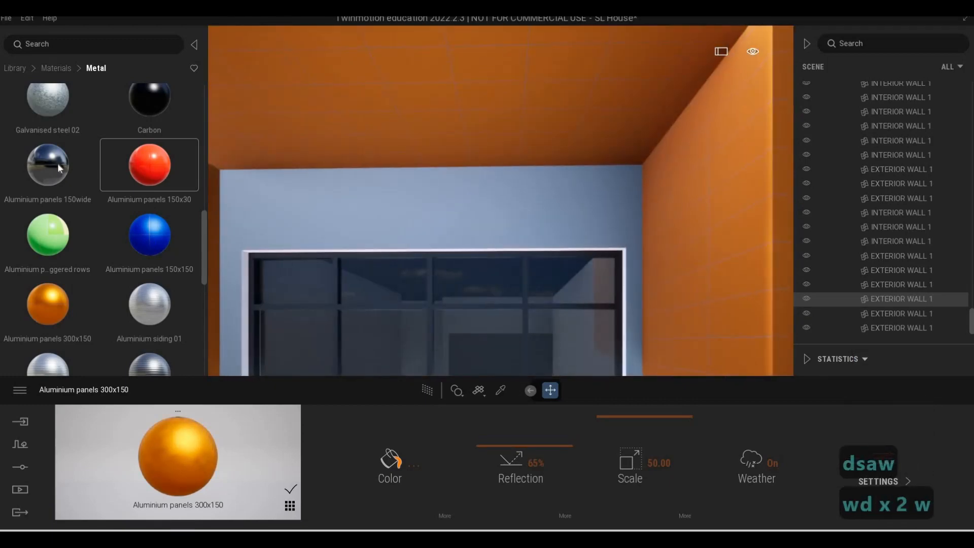
{"action": "left_click_drag", "start_coordinate": [455, 178], "coordinate": [496, 191]}
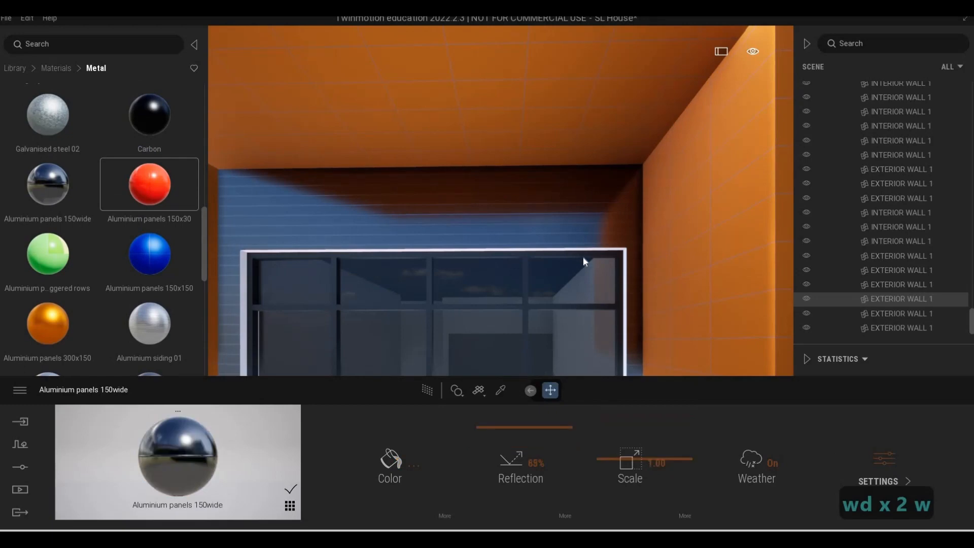
- Apply the Aluminium panels 150wide material to the white wall around the rear bedroom's glazing
{"action": "key", "text": "s"}
{"action": "key", "text": "a"}
{"action": "key", "text": "e"}
{"action": "key", "text": "s"}
{"action": "key", "text": "e"}
{"action": "key", "text": "d"}
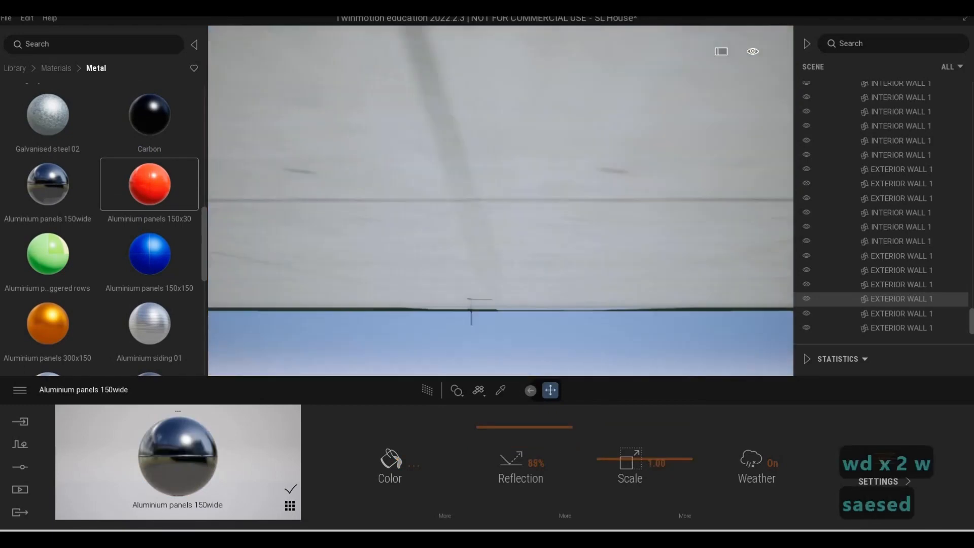
{"action": "key", "text": "w"}
{"action": "key", "text": "q"}
{"action": "key", "text": "d"}
{"action": "key", "text": "w"}
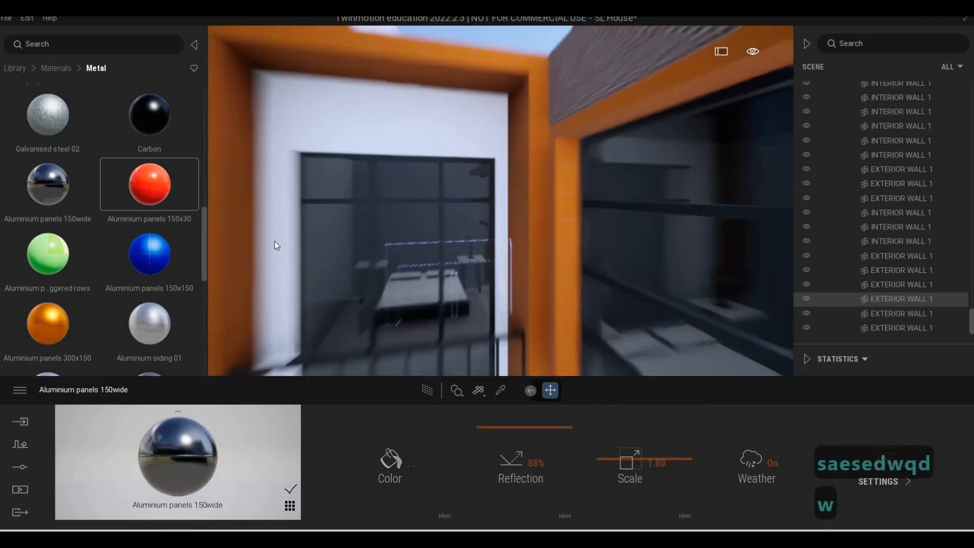
{"action": "key", "text": "s"}
{"action": "left_click_drag", "start_coordinate": [128, 260], "coordinate": [399, 135]}
- Try enlarging the Aluminium panels 150wide pattern around the front balcony glazing to scales of 10.00 and 8.67
{"action": "key", "text": "a"}
{"action": "key", "text": "w"}
{"action": "key", "text": "s"}
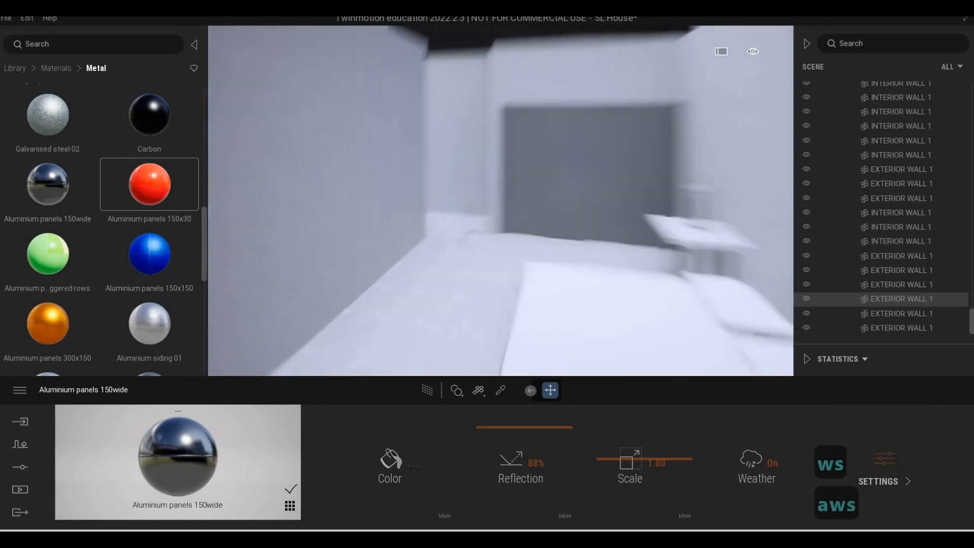
{"action": "key", "text": "e"}
{"action": "right_click_drag", "start_coordinate": [514, 254], "coordinate": [513, 228]}
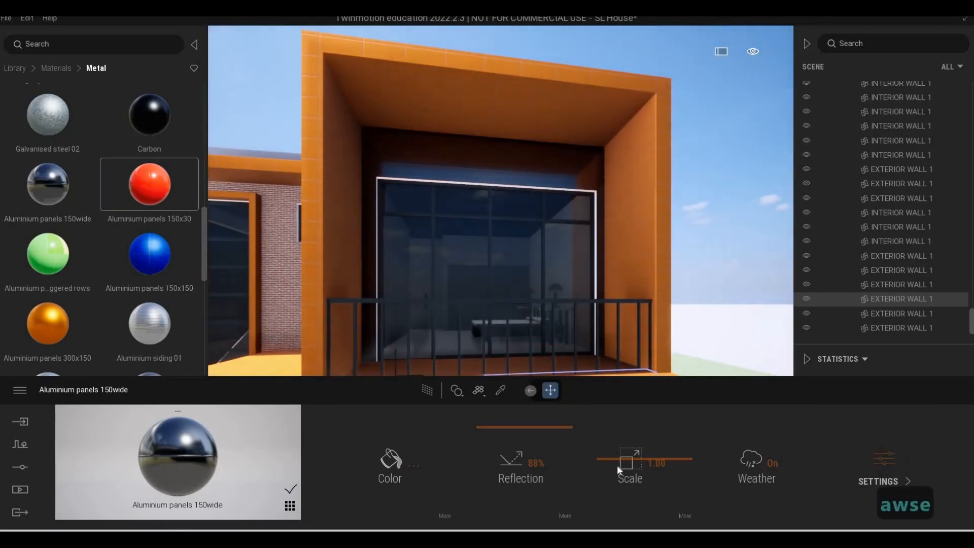
{"action": "left_click_drag", "start_coordinate": [621, 474], "coordinate": [624, 489]}
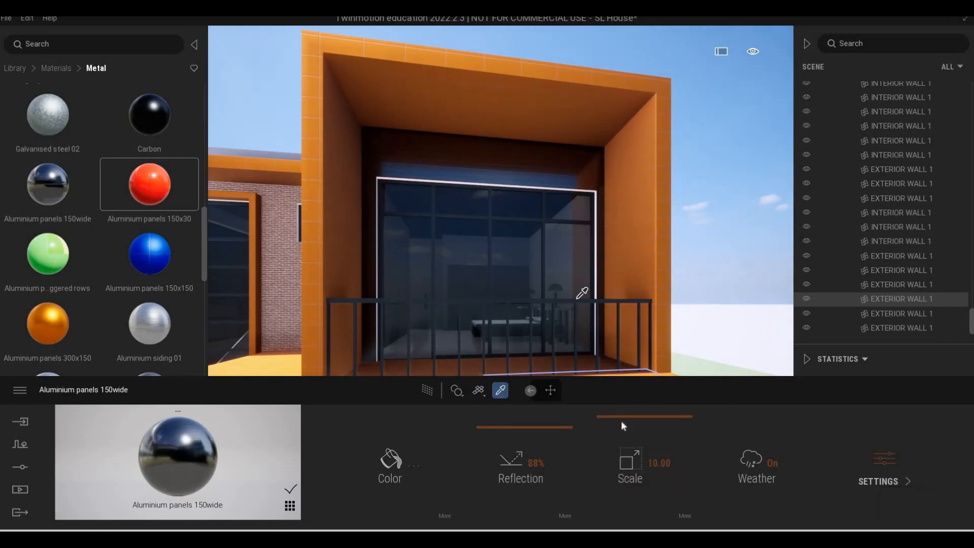
{"action": "left_click_drag", "start_coordinate": [626, 439], "coordinate": [627, 448]}
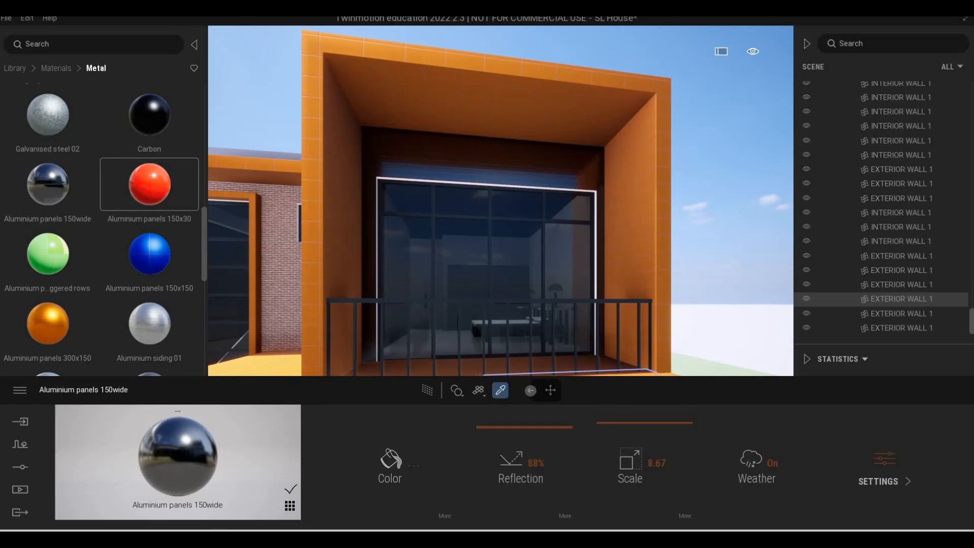
- Set the scale of the Aluminium panels 150wide material around the front balcony glazing to 1.17
{"action": "key", "text": "w"}
{"action": "key", "text": "q"}
{"action": "key", "text": "q"}
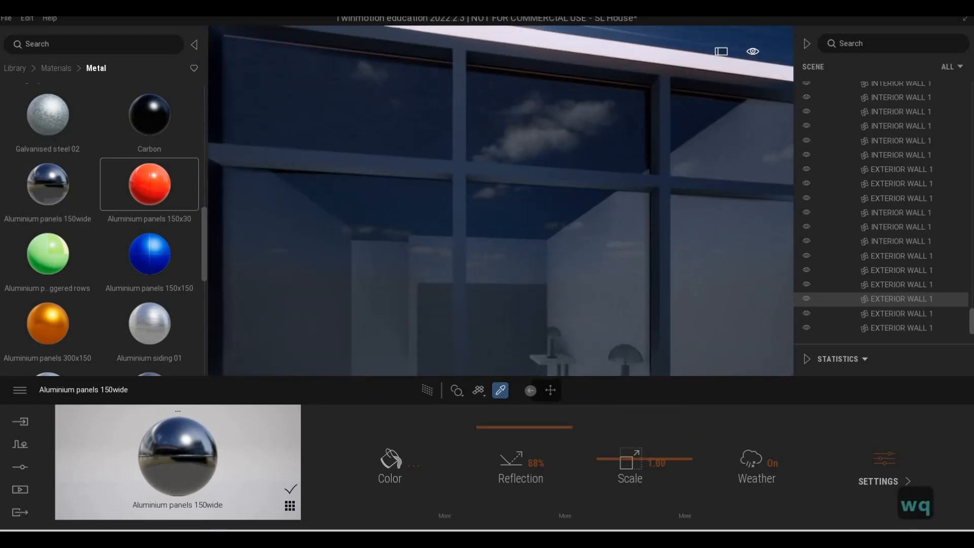
{"action": "key", "text": "e"}
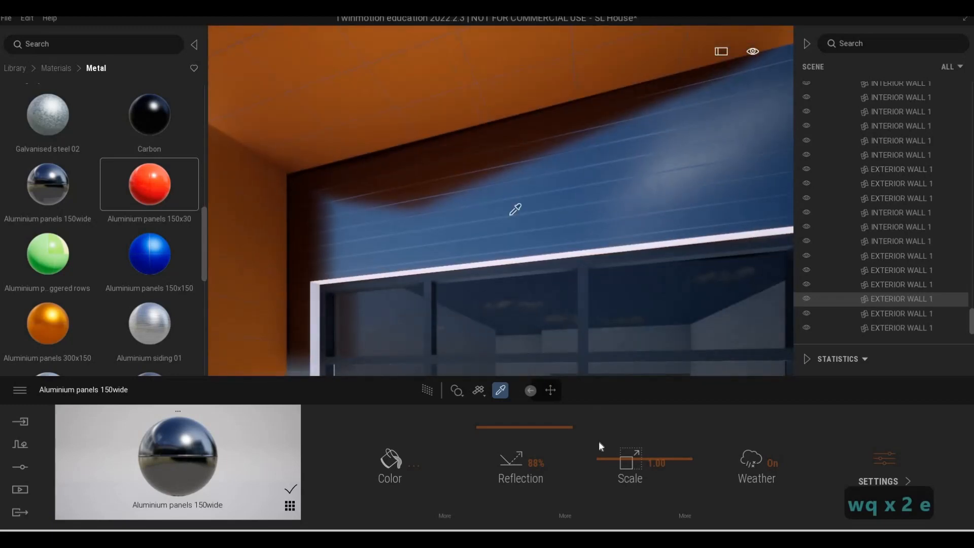
{"action": "left_click_drag", "start_coordinate": [622, 476], "coordinate": [626, 455]}
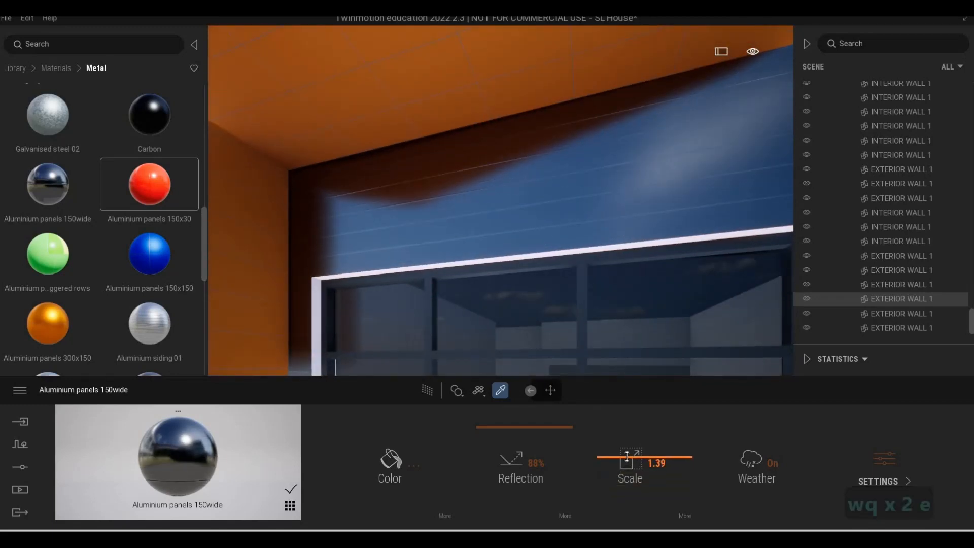
{"action": "left_click_drag", "start_coordinate": [626, 450], "coordinate": [629, 455]}
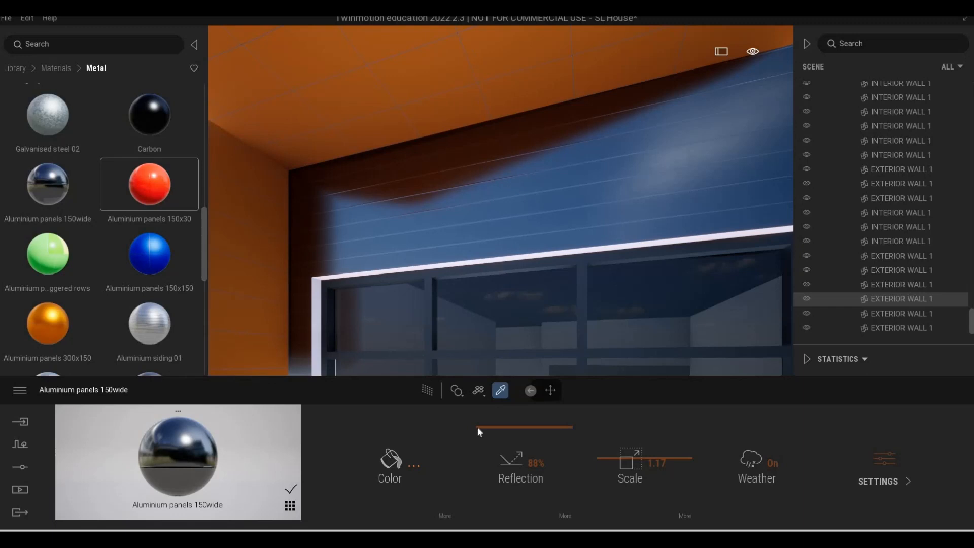
- Lower the Aluminium panels 150wide material's reflection to 64% and set its colour to dark grey 535353
{"action": "left_click_drag", "start_coordinate": [483, 454], "coordinate": [403, 463]}
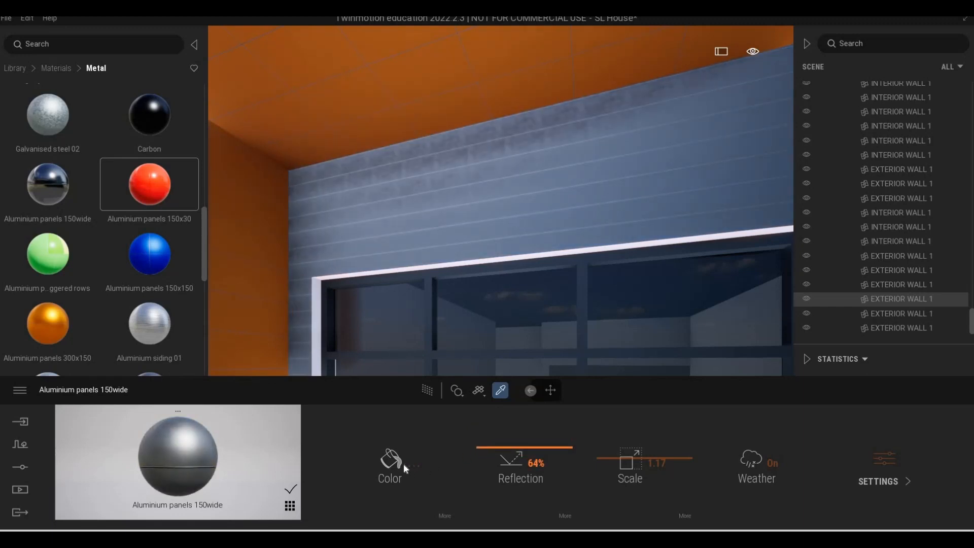
{"action": "left_click", "coordinate": [404, 465]}
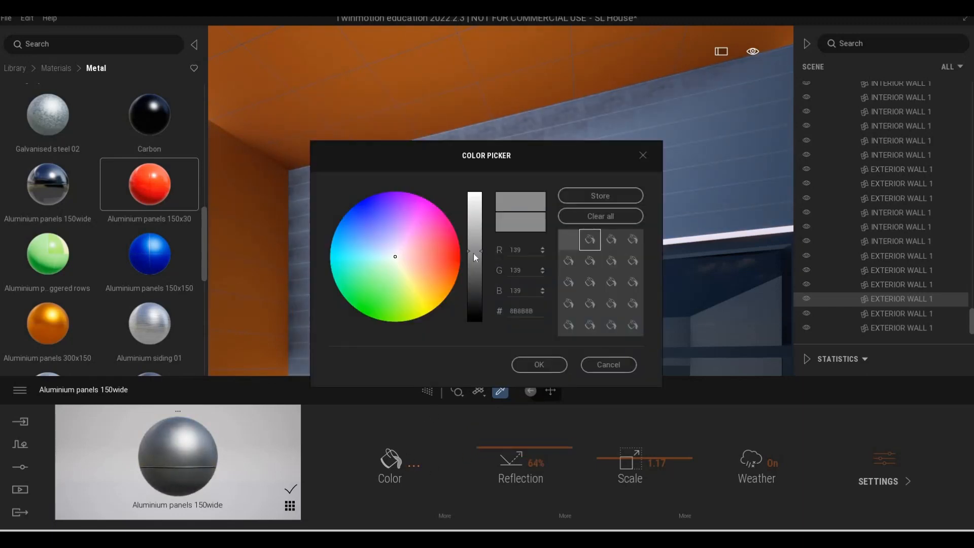
{"action": "left_click", "coordinate": [478, 279]}
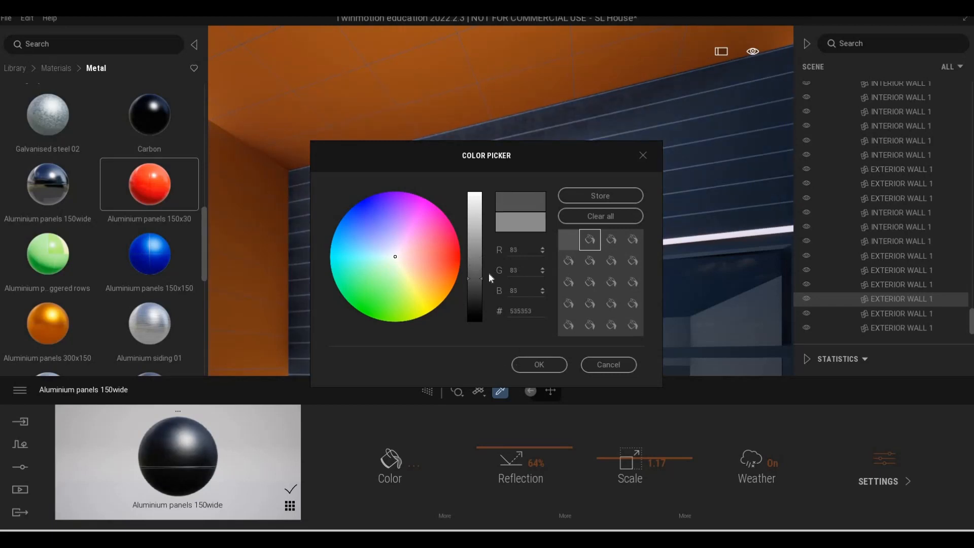
{"action": "left_click_drag", "start_coordinate": [484, 283], "coordinate": [484, 289]}
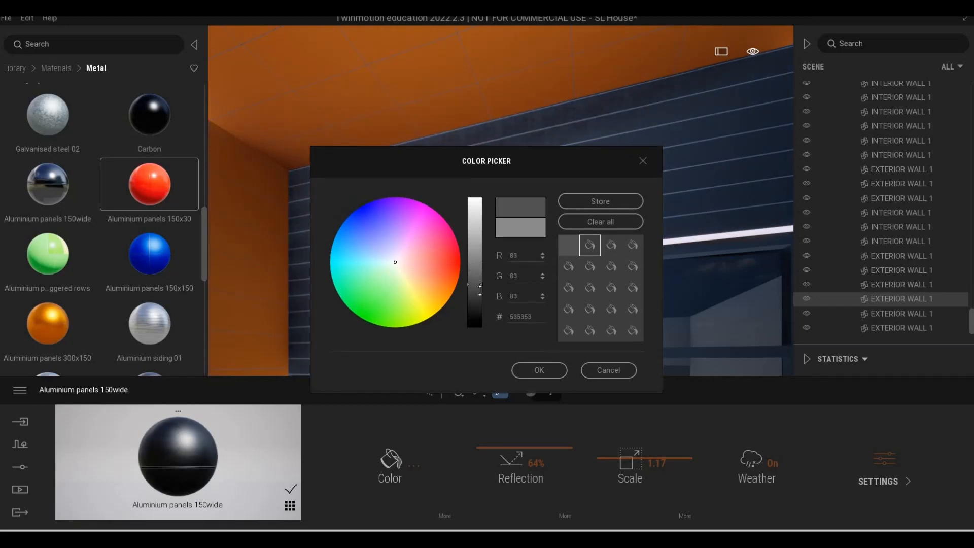
{"action": "left_click", "coordinate": [544, 368]}
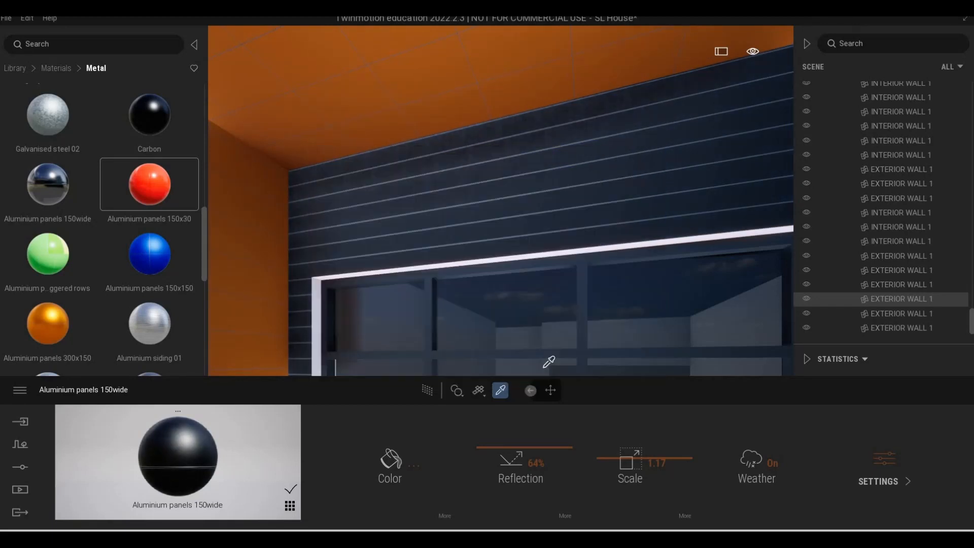
- Examine the dark panel finish around the rear bedroom's glazing and the walls beneath the orange frame
{"action": "key", "text": "s"}
{"action": "key", "text": "d"}
{"action": "key", "text": "w"}
{"action": "key", "text": "w"}
{"action": "key", "text": "w"}
{"action": "key", "text": "w"}
{"action": "key", "text": "w"}
{"action": "key", "text": "w"}
{"action": "key", "text": "w"}
{"action": "key", "text": "w"}
{"action": "key", "text": "w"}
{"action": "key", "text": "w"}
{"action": "key", "text": "w"}
{"action": "key", "text": "e"}
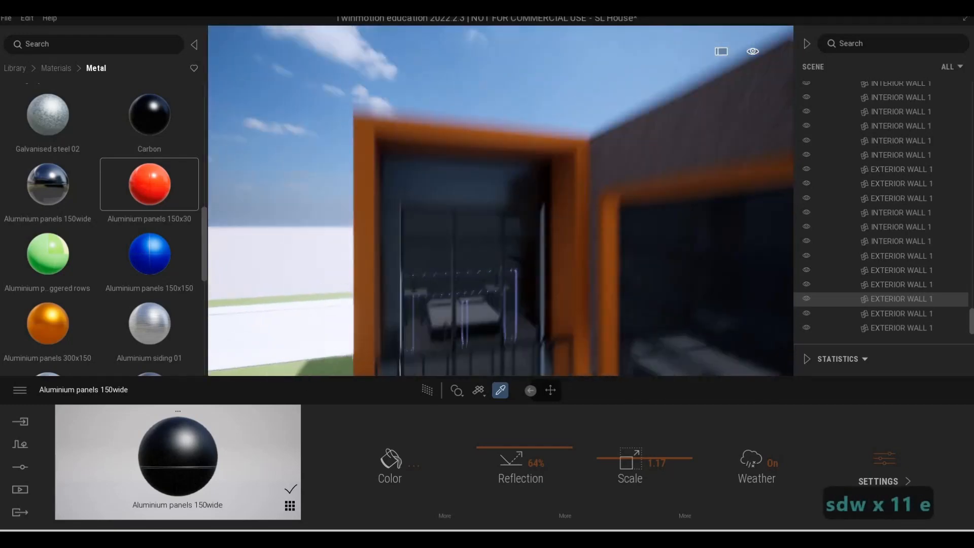
{"action": "key", "text": "w"}
{"action": "key", "text": "q"}
{"action": "key", "text": "w"}
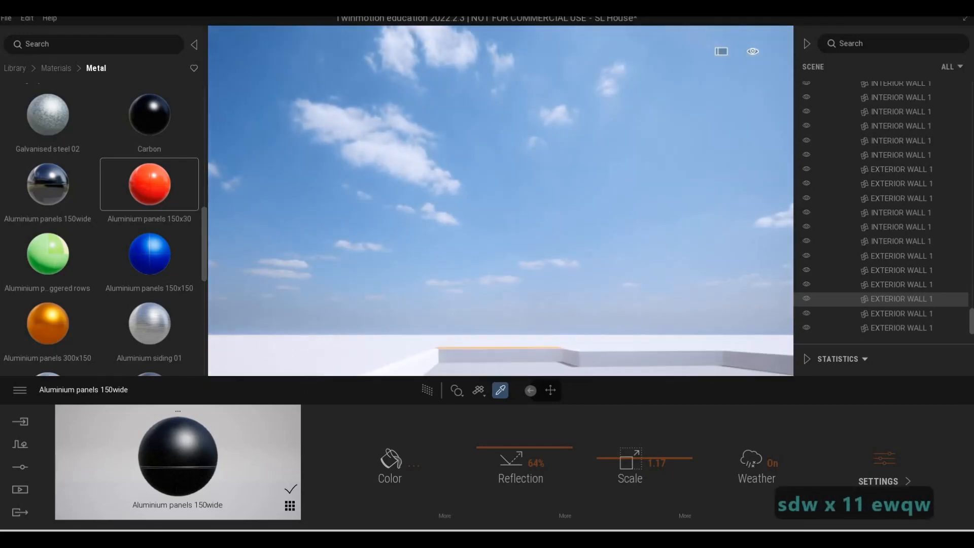
{"action": "key", "text": "s"}
{"action": "key", "text": "e"}
{"action": "key", "text": "s"}
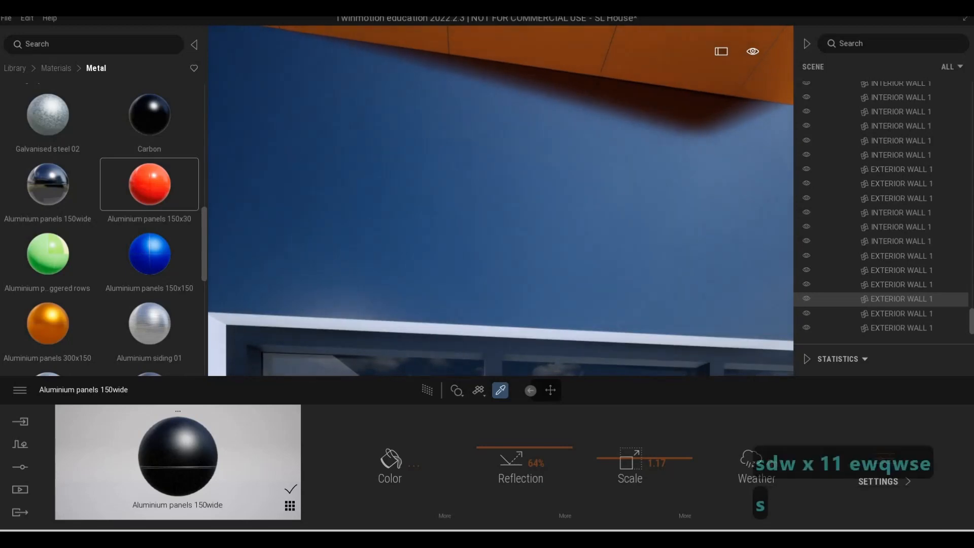
- Examine the front balcony's dark panels and orange frame together with the adjoining outer side wall
{"action": "key", "text": "a"}
{"action": "key", "text": "a"}
{"action": "key", "text": "a"}
{"action": "key", "text": "a"}
{"action": "key", "text": "a"}
{"action": "key", "text": "a"}
{"action": "key", "text": "a"}
{"action": "key", "text": "a"}
{"action": "key", "text": "a"}
{"action": "key", "text": "a"}
{"action": "key", "text": "s"}
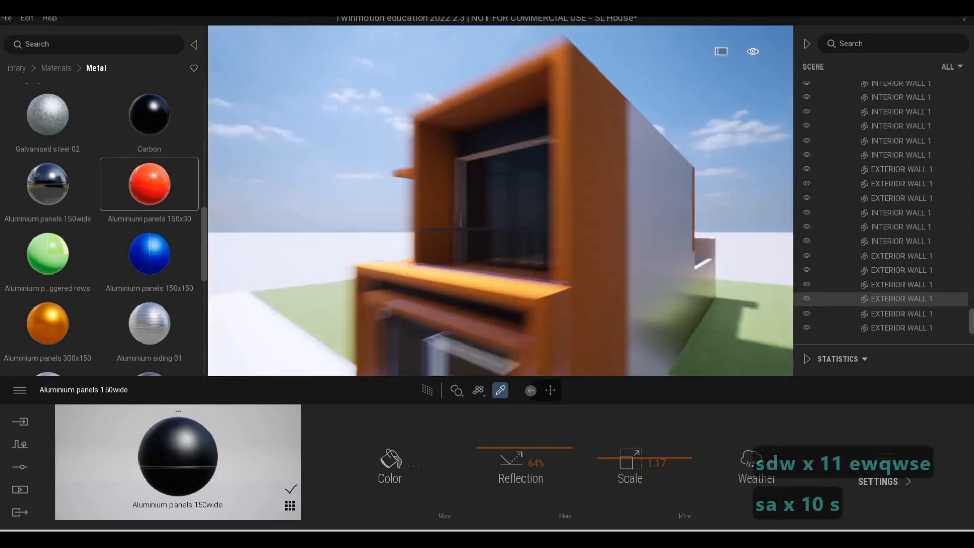
{"action": "key", "text": "w"}
{"action": "key", "text": "q"}
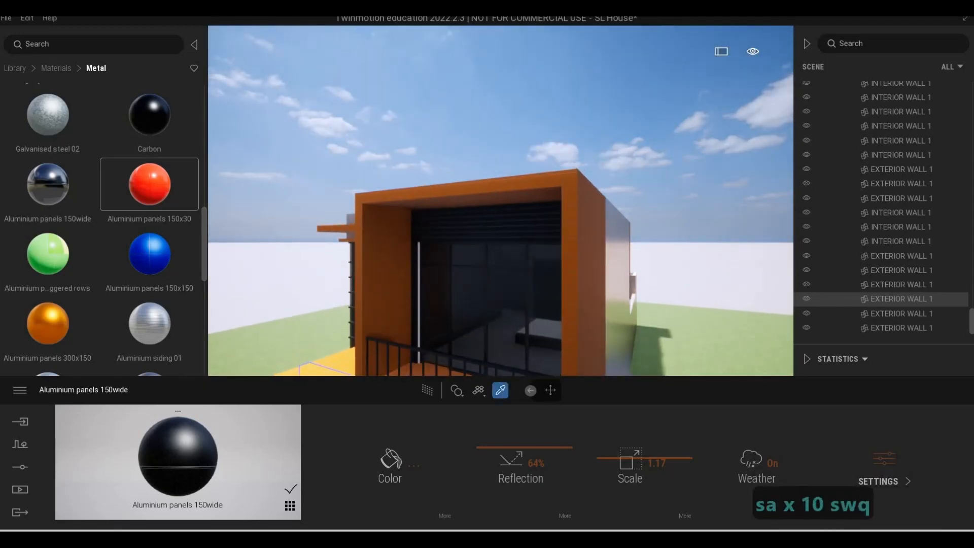
- Inspect the grey side wall and the dark panels within the orange frame beside the brick wall
{"action": "key", "text": "d"}
{"action": "key", "text": "w"}
{"action": "key", "text": "d"}
{"action": "key", "text": "w"}
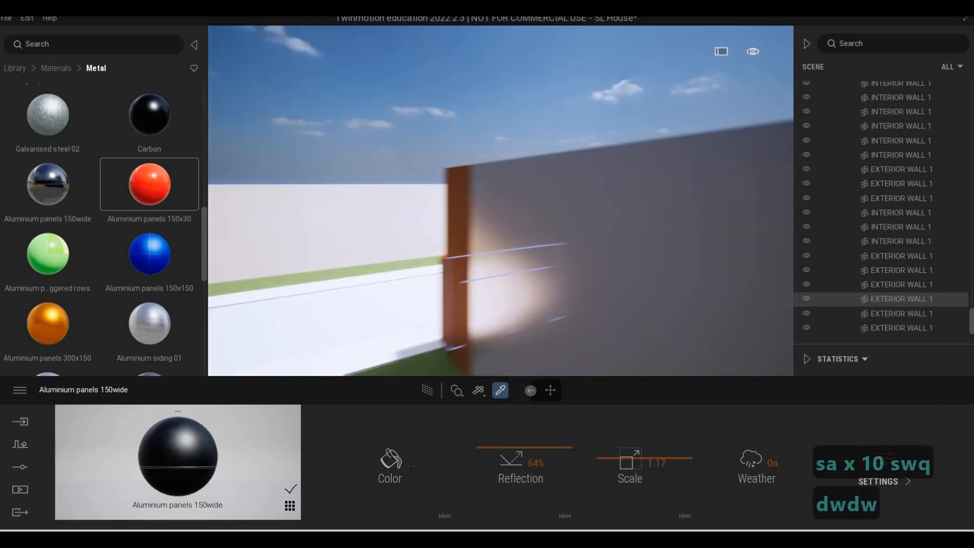
{"action": "key", "text": "d"}
{"action": "key", "text": "w"}
{"action": "key", "text": "d"}
{"action": "key", "text": "w"}
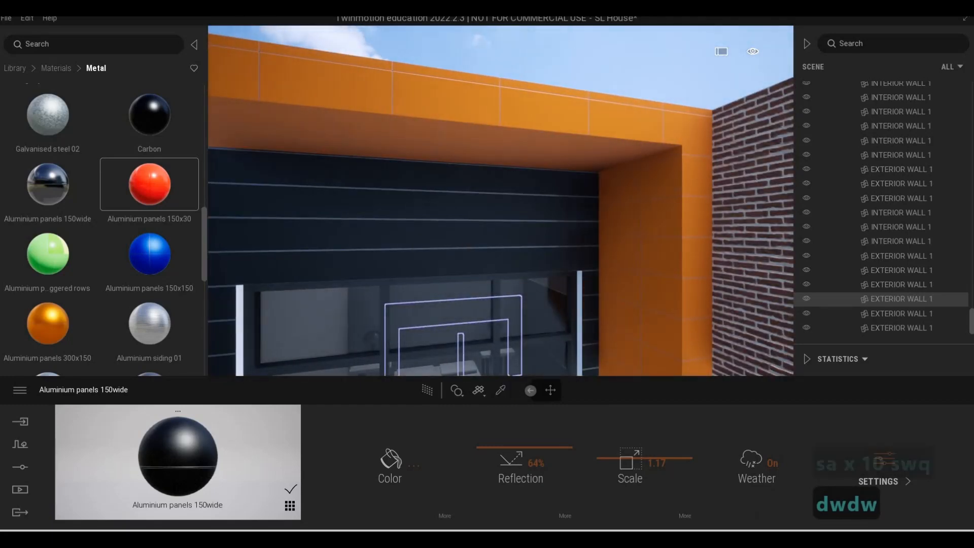
- Examine the orange frame and dark panels around the rear bedroom, balcony and front entrance
{"action": "key", "text": "a"}
{"action": "key", "text": "a"}
{"action": "key", "text": "a"}
{"action": "key", "text": "a"}
{"action": "key", "text": "a"}
{"action": "key", "text": "a"}
{"action": "key", "text": "a"}
{"action": "key", "text": "a"}
{"action": "key", "text": "a"}
{"action": "key", "text": "a"}
{"action": "key", "text": "a"}
{"action": "key", "text": "a"}
{"action": "key", "text": "a"}
{"action": "key", "text": "a"}
{"action": "key", "text": "a"}
{"action": "key", "text": "a"}
{"action": "key", "text": "a"}
{"action": "key", "text": "a"}
{"action": "key", "text": "a"}
{"action": "key", "text": "a"}
{"action": "key", "text": "a"}
{"action": "key", "text": "a"}
{"action": "key", "text": "a"}
{"action": "key", "text": "a"}
{"action": "key", "text": "a"}
{"action": "key", "text": "a"}
{"action": "key", "text": "a"}
{"action": "key", "text": "a"}
{"action": "key", "text": "a"}
{"action": "key", "text": "a"}
{"action": "key", "text": "a"}
{"action": "key", "text": "a"}
{"action": "key", "text": "a"}
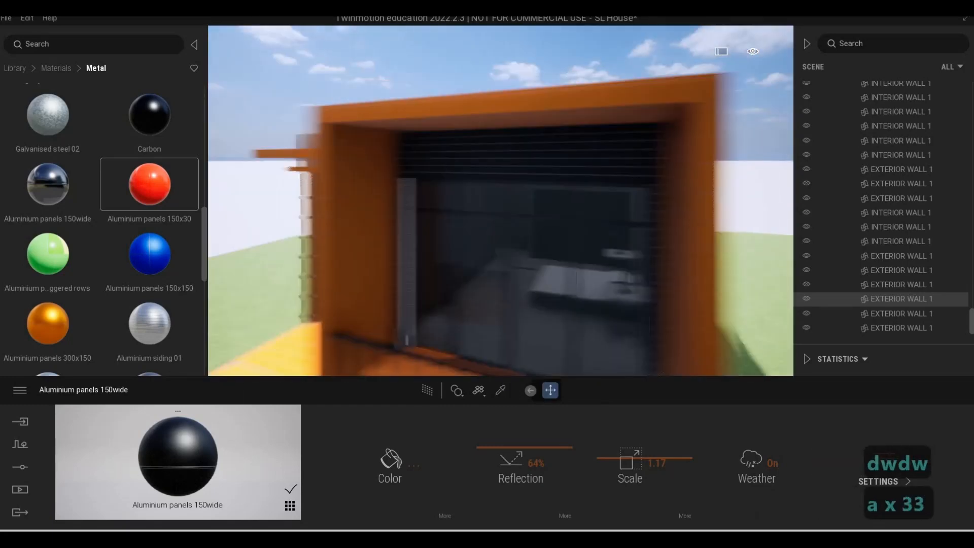
{"action": "key", "text": "e"}
{"action": "key", "text": "d"}
{"action": "key", "text": "a"}
{"action": "key", "text": "s"}
{"action": "key", "text": "e"}
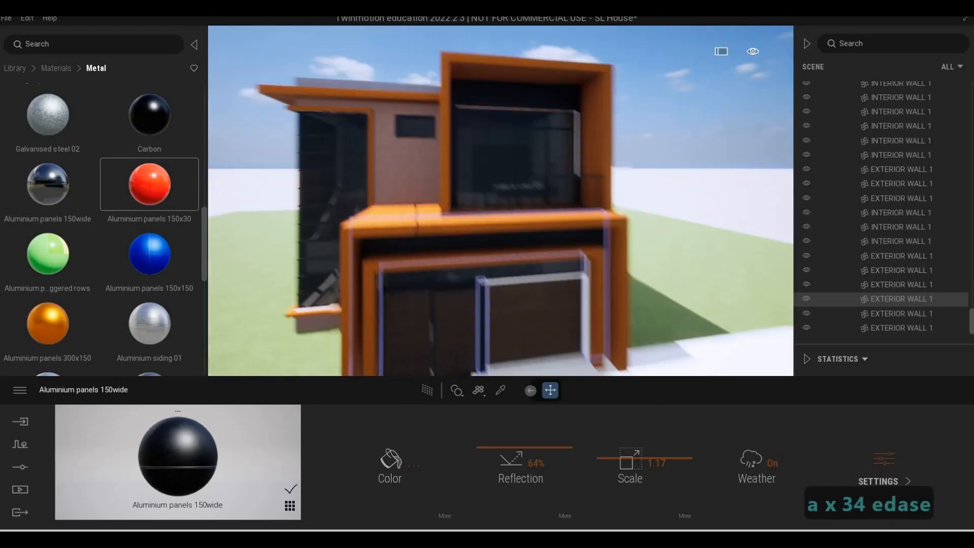
- Recolour the orange Aluminium panels 300x150 material to dark grey and deselect the exterior wall
{"action": "key", "text": "a"}
{"action": "key", "text": "w"}
{"action": "key", "text": "a"}
{"action": "key", "text": "w"}
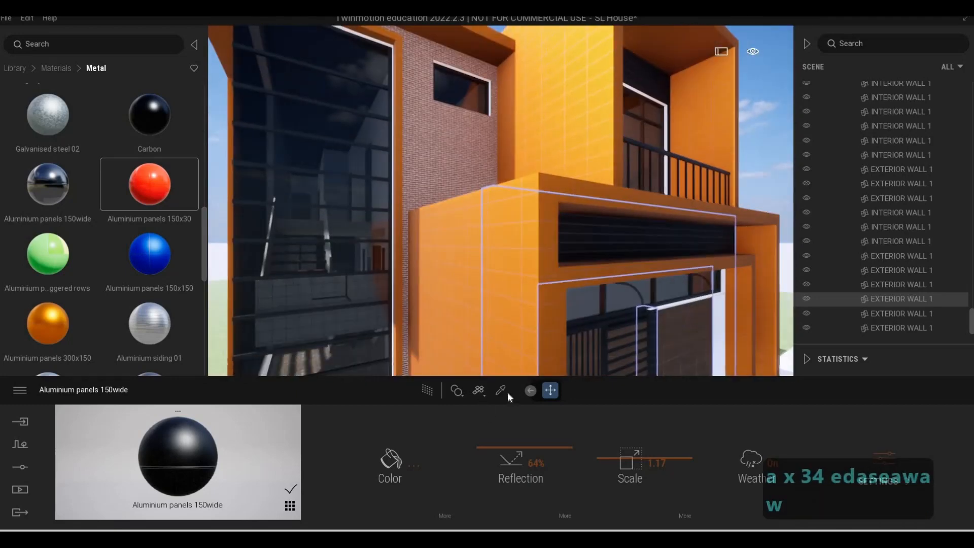
{"action": "left_click", "coordinate": [391, 476]}
{"action": "left_click", "coordinate": [399, 252]}
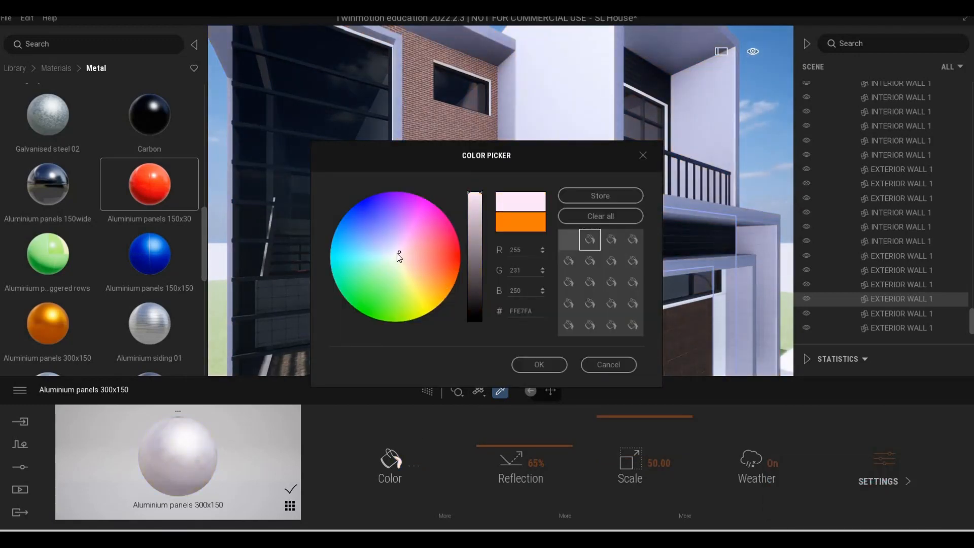
{"action": "left_click_drag", "start_coordinate": [475, 193], "coordinate": [466, 268]}
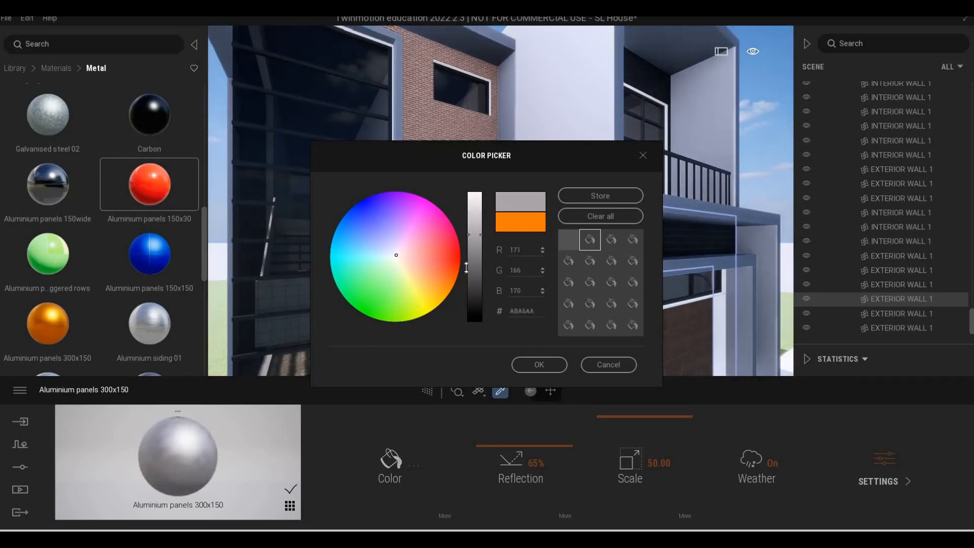
{"action": "key", "text": "Escape"}
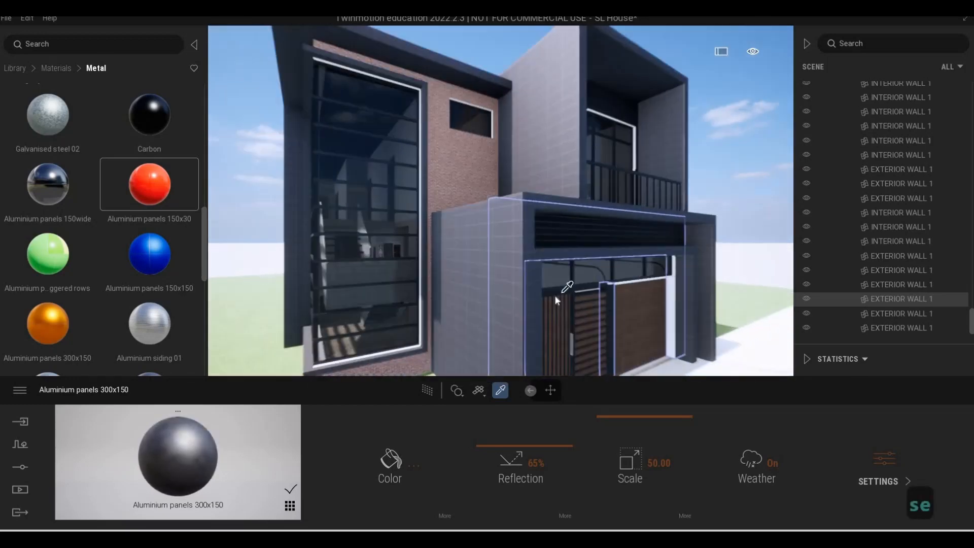
{"action": "key", "text": "d"}
{"action": "key", "text": "s"}
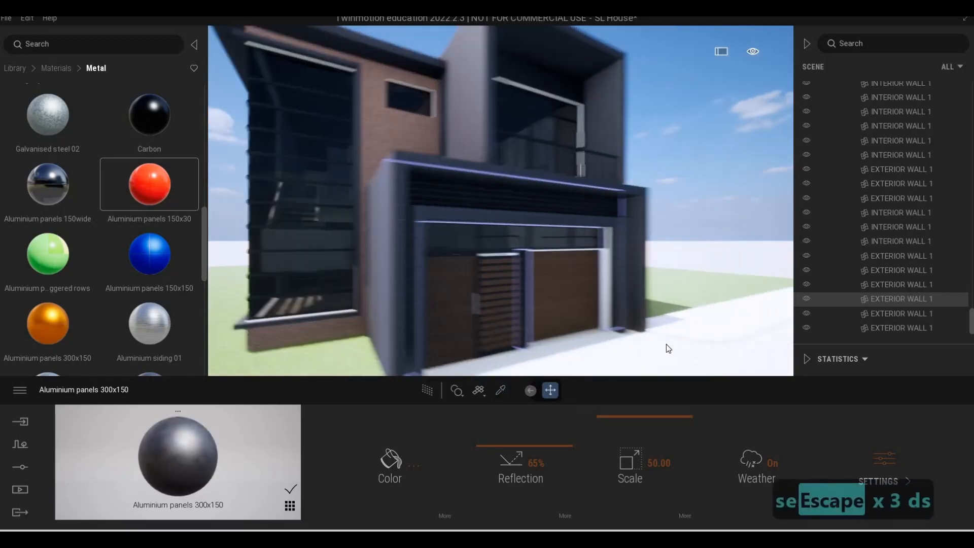
{"action": "key", "text": "w"}
{"action": "key", "text": "Escape"}
{"action": "key", "text": "Escape"}
- Examine the dark grey panel finish on the front facade, the entrance frame and the area around the garage door
{"action": "key", "text": "a"}
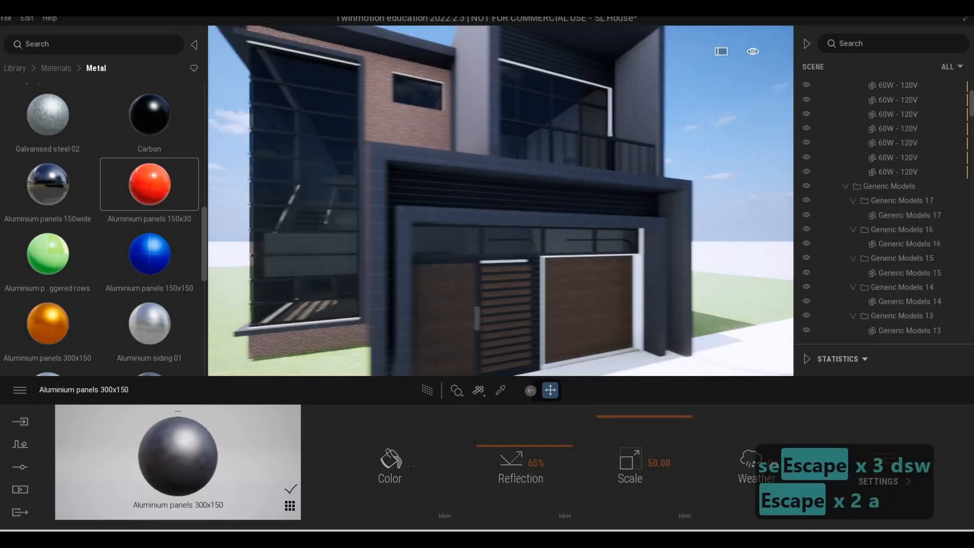
{"action": "key", "text": "w"}
{"action": "key", "text": "d"}
{"action": "key", "text": "s"}
{"action": "key", "text": "s"}
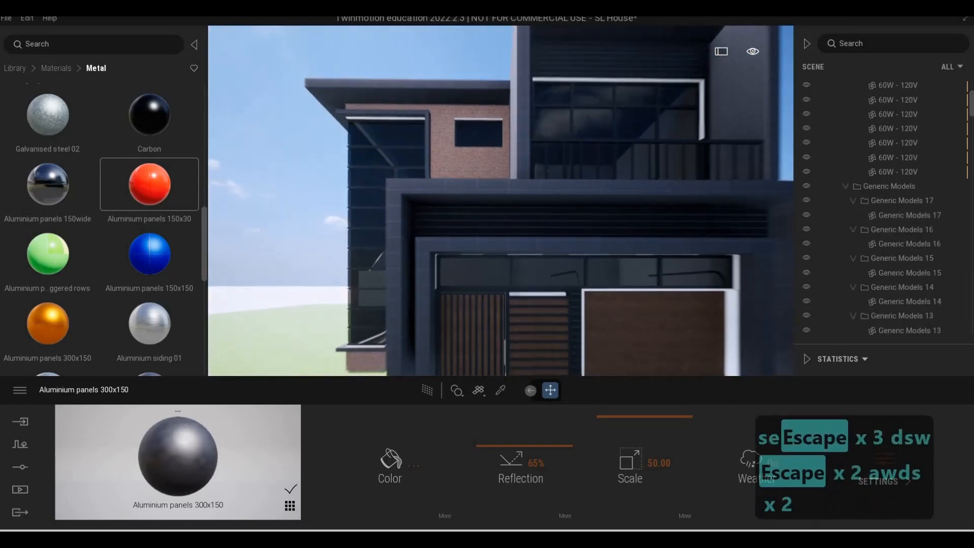
{"action": "key", "text": "a"}
{"action": "key", "text": "w"}
{"action": "key", "text": "d"}
{"action": "key", "text": "w"}
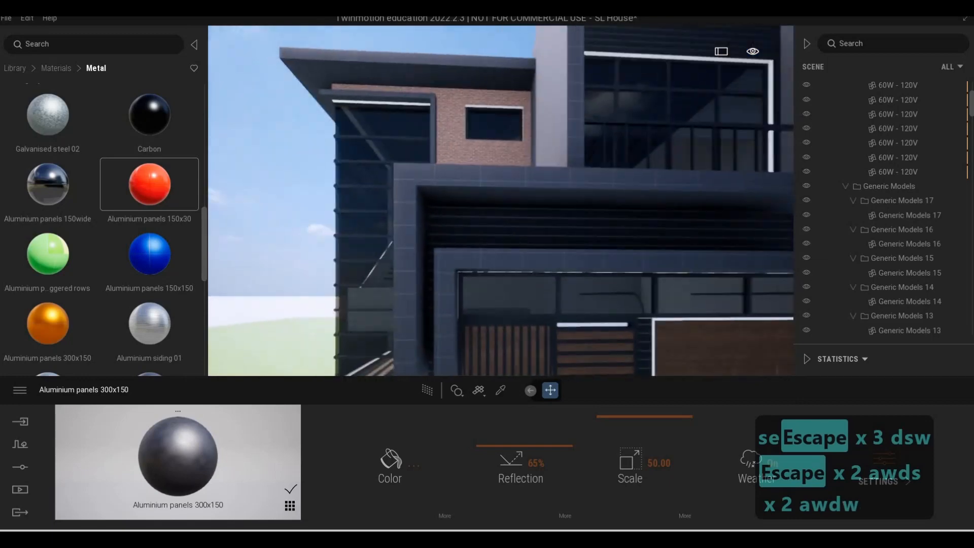
{"action": "key", "text": "d"}
{"action": "key", "text": "e"}
{"action": "key", "text": "q"}
{"action": "key", "text": "w"}
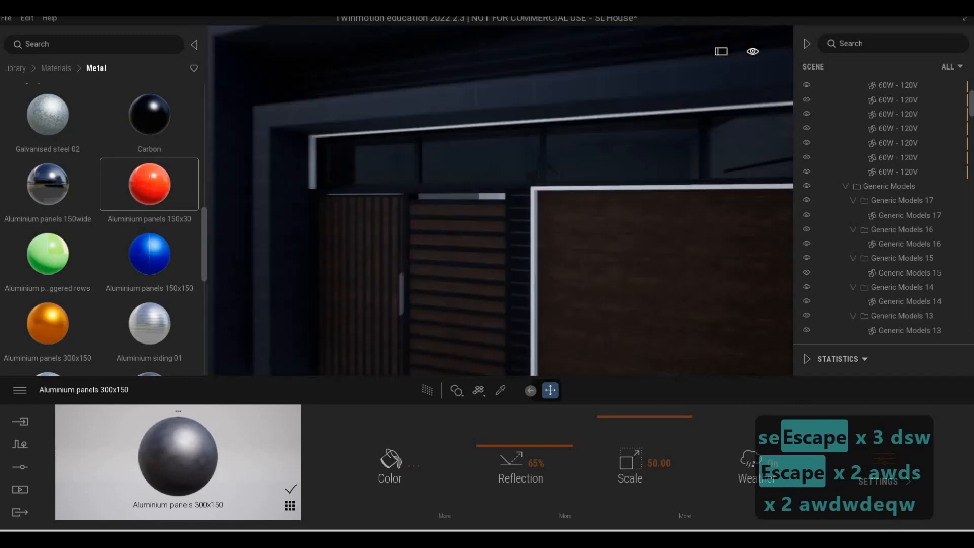
{"action": "key", "text": "d"}
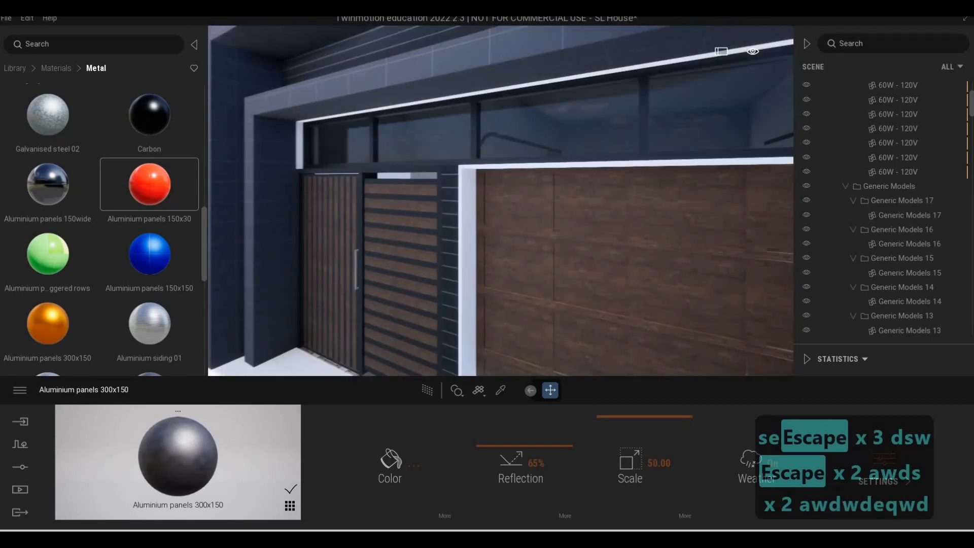
- Apply the Aluminum 7075 material to the slatted entrance door's handle and the garage door's white frame
{"action": "key", "text": "w"}
{"action": "key", "text": "s"}
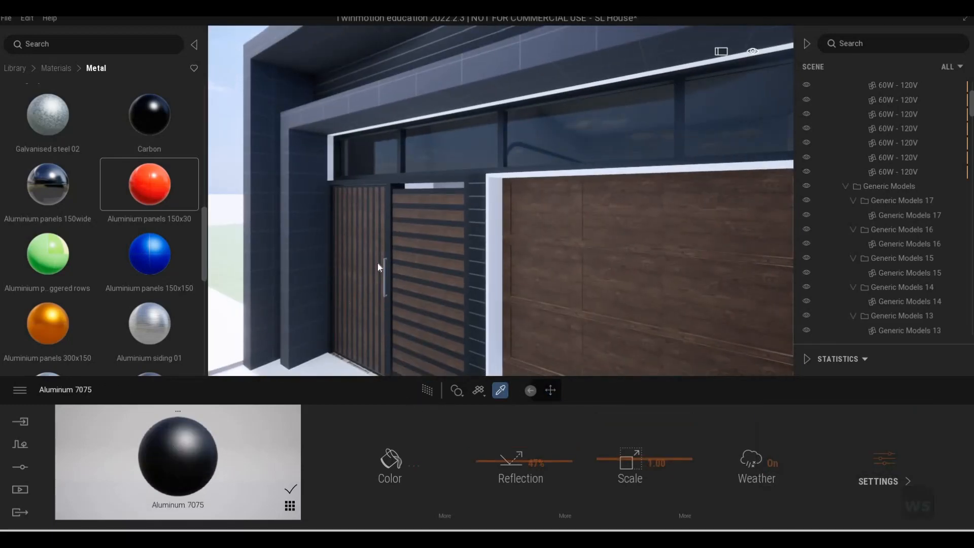
{"action": "left_click_drag", "start_coordinate": [377, 263], "coordinate": [385, 264]}
{"action": "left_click", "coordinate": [496, 316]}
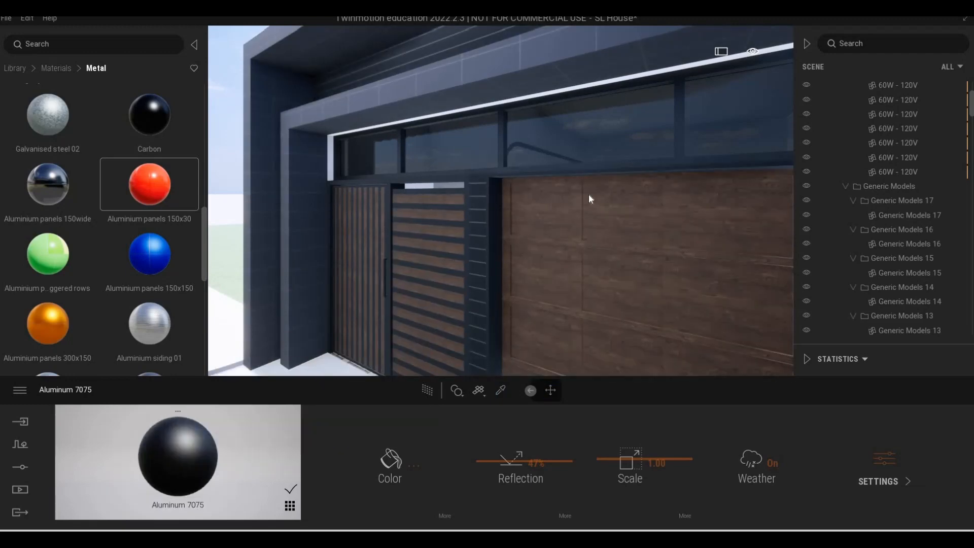
- Examine the garage front, the outer side wall and the paving in front of the entrance
{"action": "key", "text": "a"}
{"action": "key", "text": "w"}
{"action": "key", "text": "d"}
{"action": "key", "text": "w"}
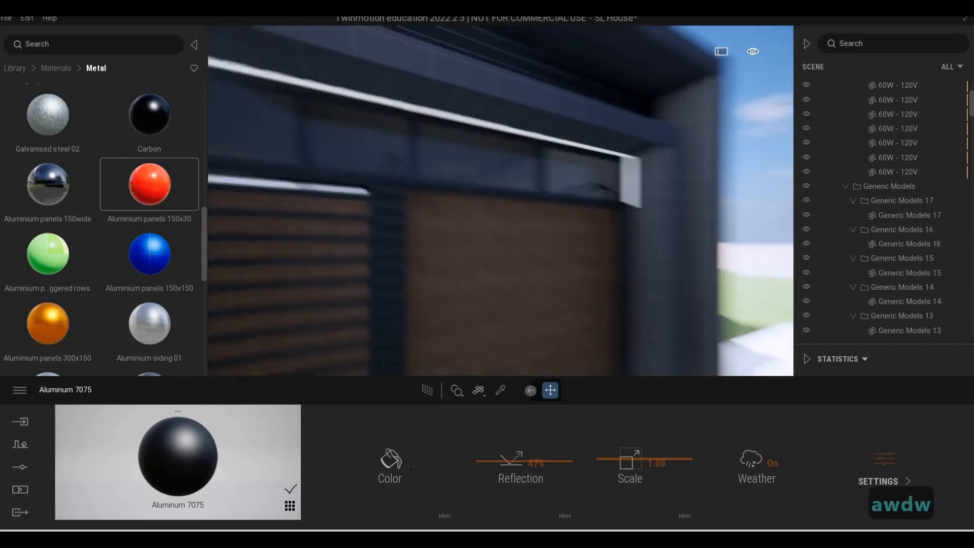
{"action": "key", "text": "d"}
{"action": "key", "text": "a"}
{"action": "key", "text": "a"}
{"action": "key", "text": "w"}
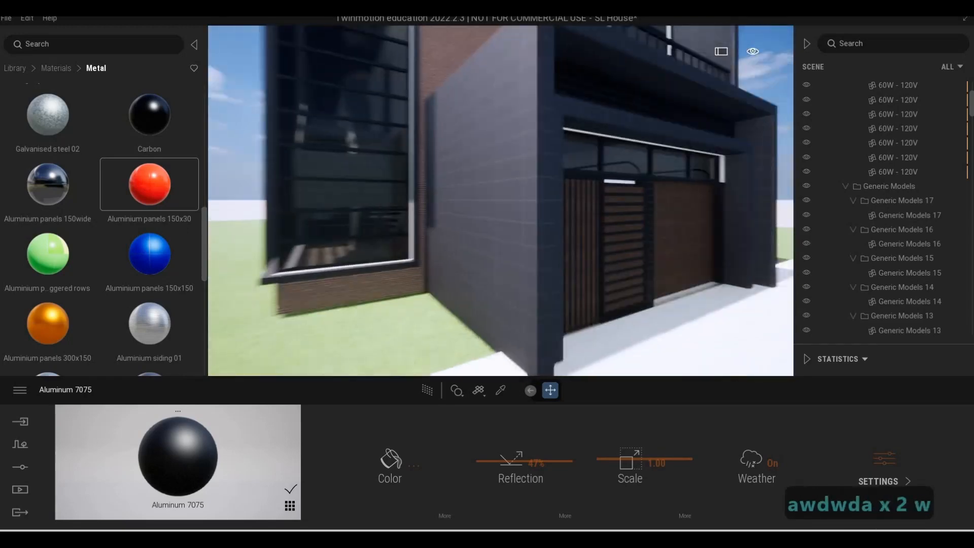
{"action": "key", "text": "d"}
{"action": "key", "text": "d"}
{"action": "key", "text": "e"}
{"action": "key", "text": "a"}
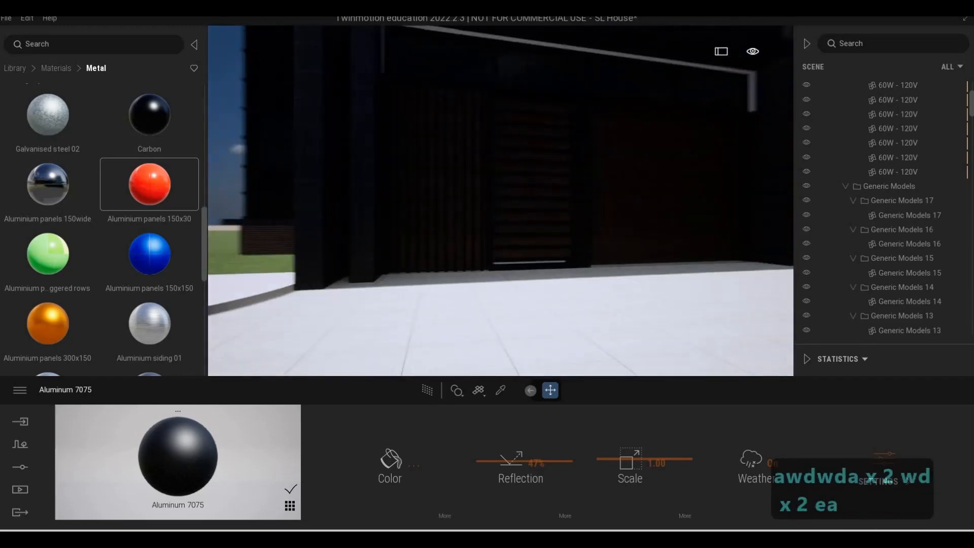
- Inspect the frames of the strip window above the slatted entrance doors and the garage door
{"action": "key", "text": "q"}
{"action": "key", "text": "d"}
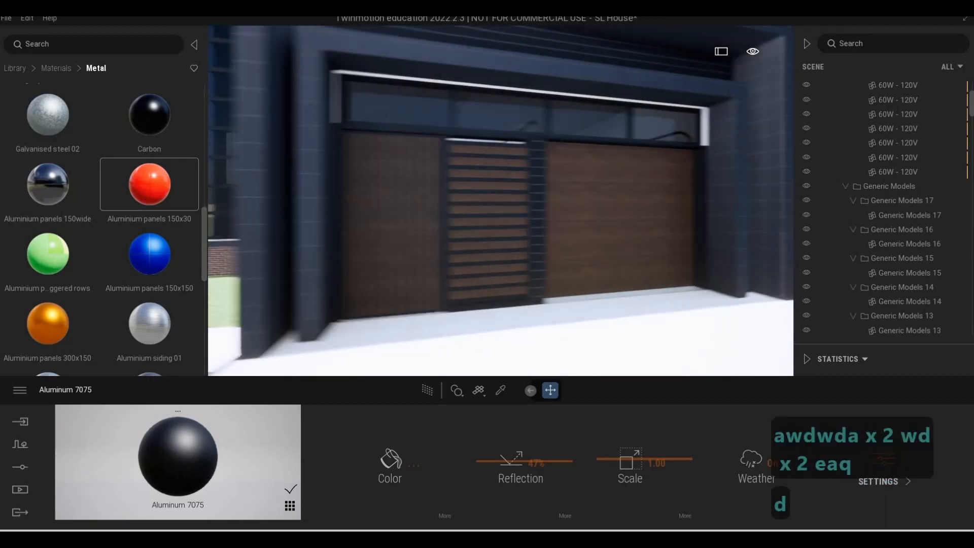
{"action": "key", "text": "d"}
{"action": "key", "text": "a"}
{"action": "key", "text": "w"}
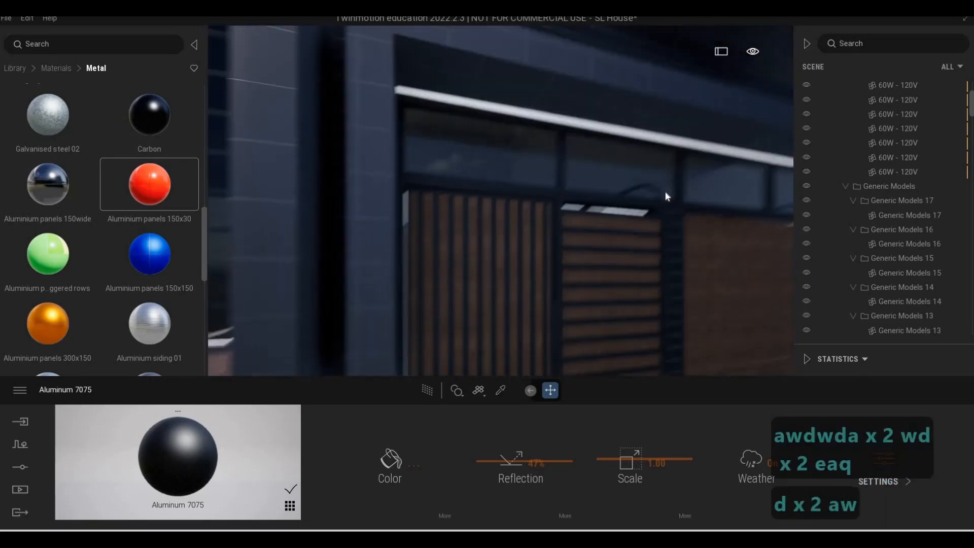
{"action": "key", "text": "w"}
{"action": "key", "text": "d"}
{"action": "key", "text": "s"}
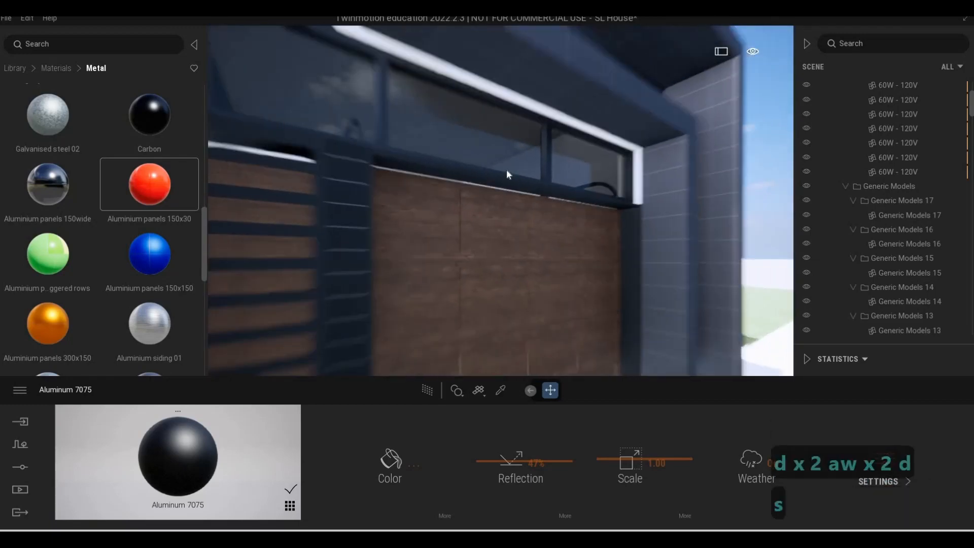
{"action": "right_click_drag", "start_coordinate": [563, 183], "coordinate": [405, 165]}
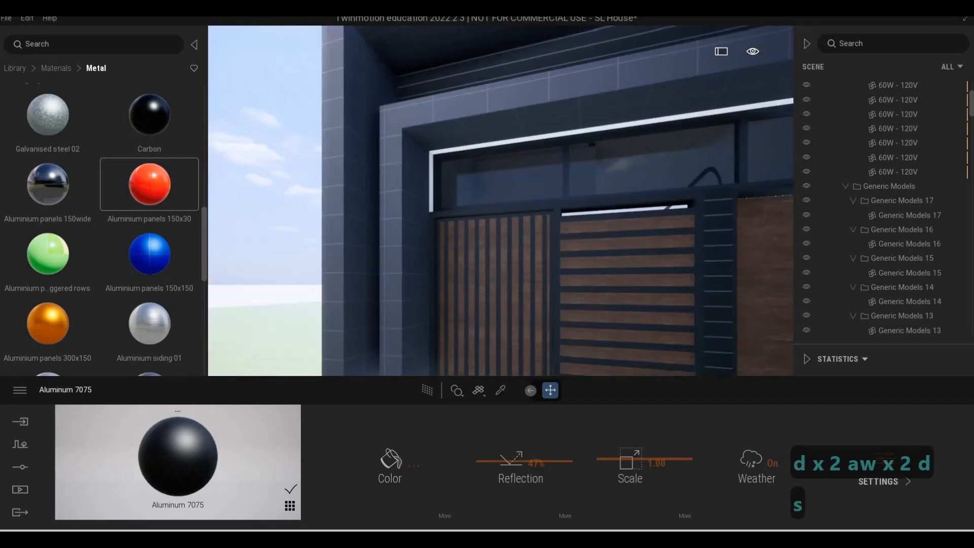
- Examine the tall stairwell glazing, the adjoining brick wall and the plain side wall
{"action": "key", "text": "a"}
{"action": "key", "text": "q"}
{"action": "key", "text": "a"}
{"action": "key", "text": "q"}
{"action": "key", "text": "w"}
{"action": "key", "text": "w"}
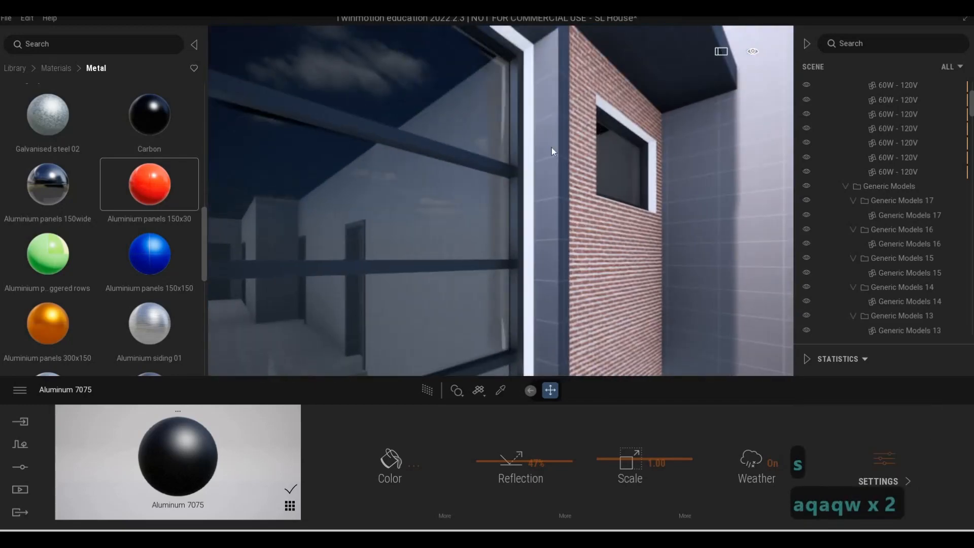
{"action": "key", "text": "a"}
{"action": "key", "text": "w"}
{"action": "key", "text": "d"}
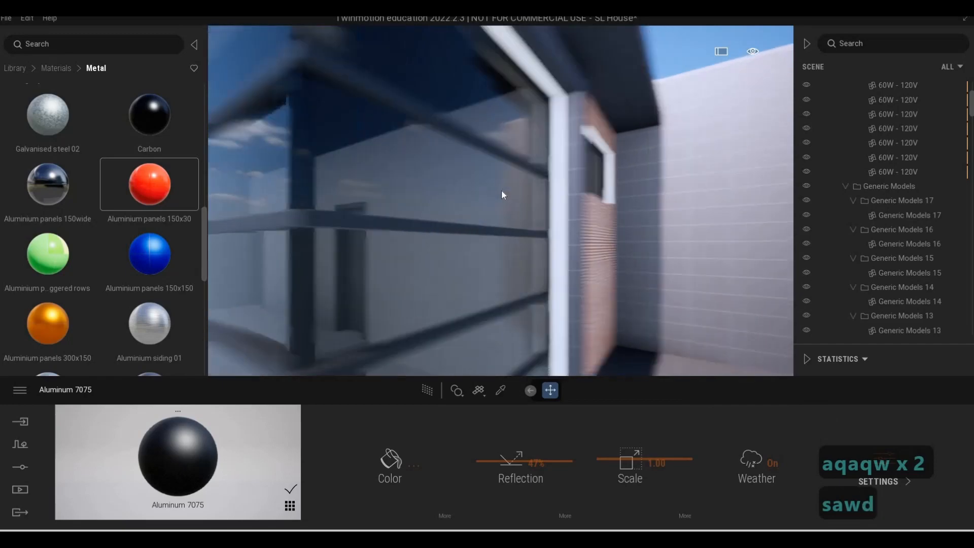
{"action": "key", "text": "a"}
{"action": "key", "text": "s"}
{"action": "key", "text": "d"}
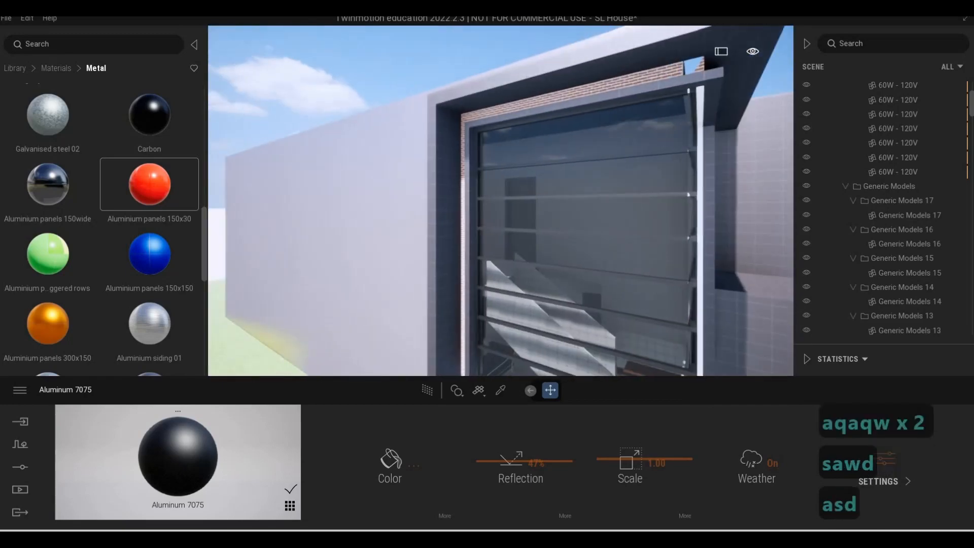
{"action": "key", "text": "w"}
{"action": "key", "text": "d"}
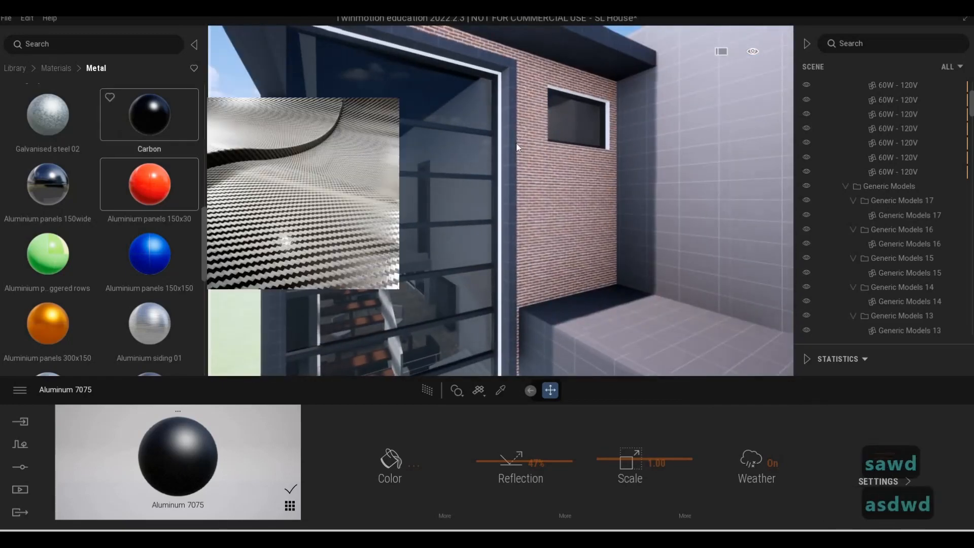
- Apply the Stacked stone 05 material to the brick wall beside the stairwell glazing and set its scale to 2.37
{"action": "left_click", "coordinate": [47, 70]}
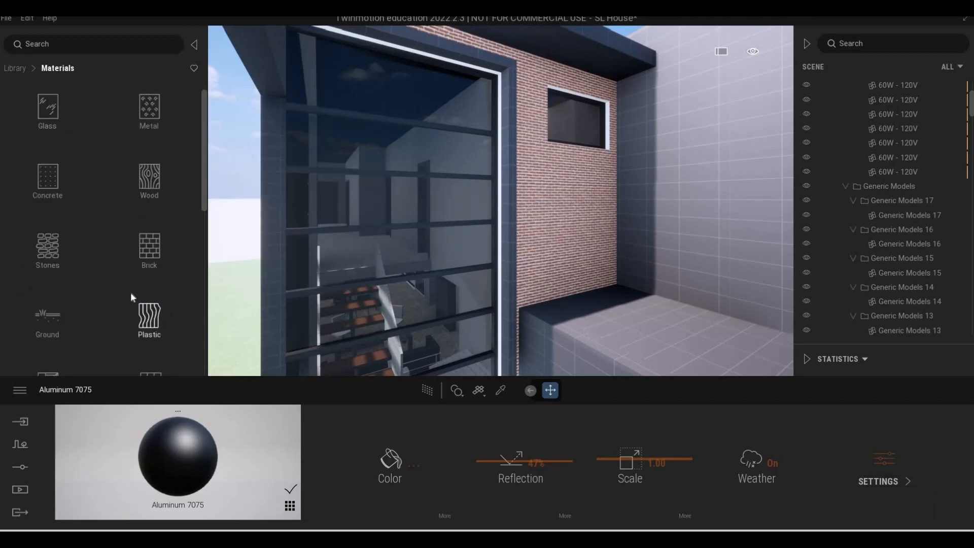
{"action": "scroll", "coordinate": [130, 292], "scroll_direction": "down", "scroll_amount": 1}
{"action": "left_click", "coordinate": [51, 250]}
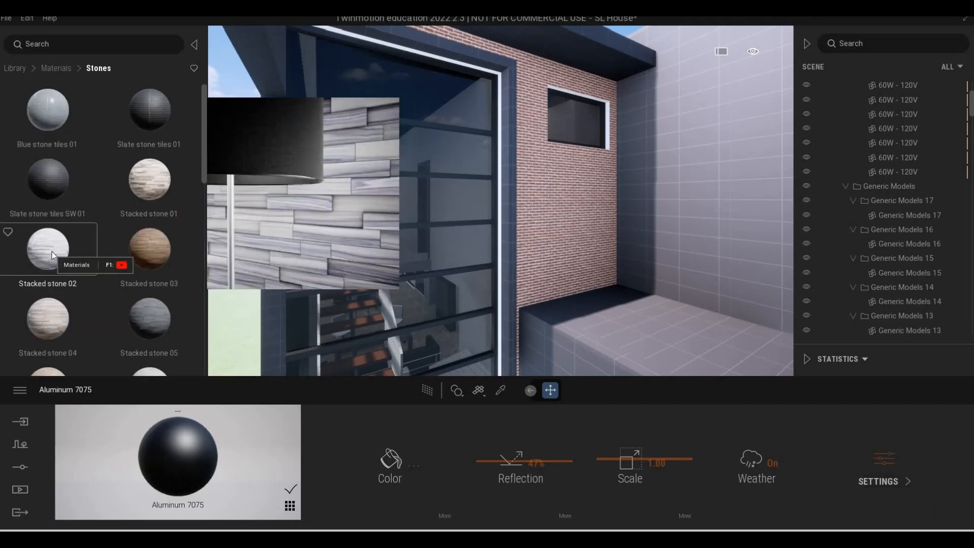
{"action": "scroll", "coordinate": [141, 282], "scroll_direction": "down", "scroll_amount": 1}
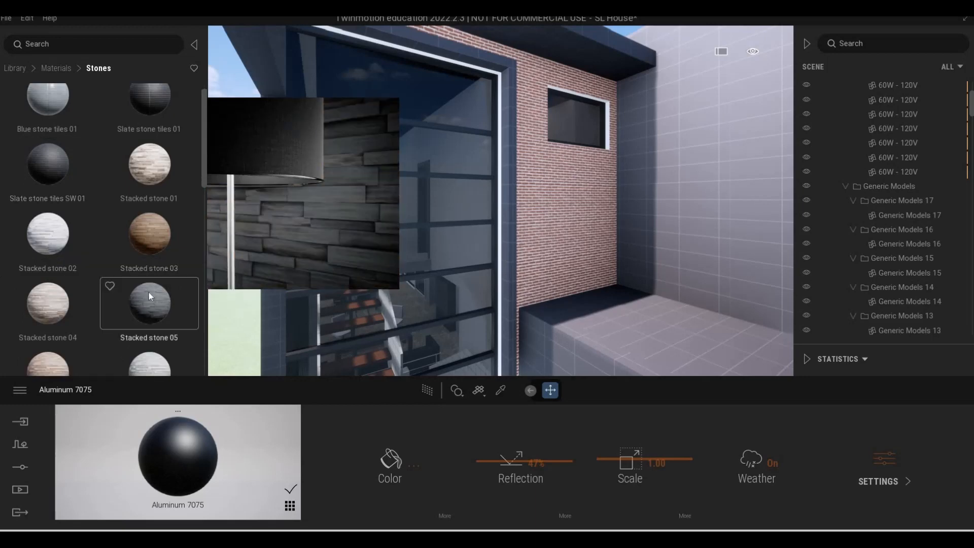
{"action": "left_click_drag", "start_coordinate": [152, 300], "coordinate": [580, 236]}
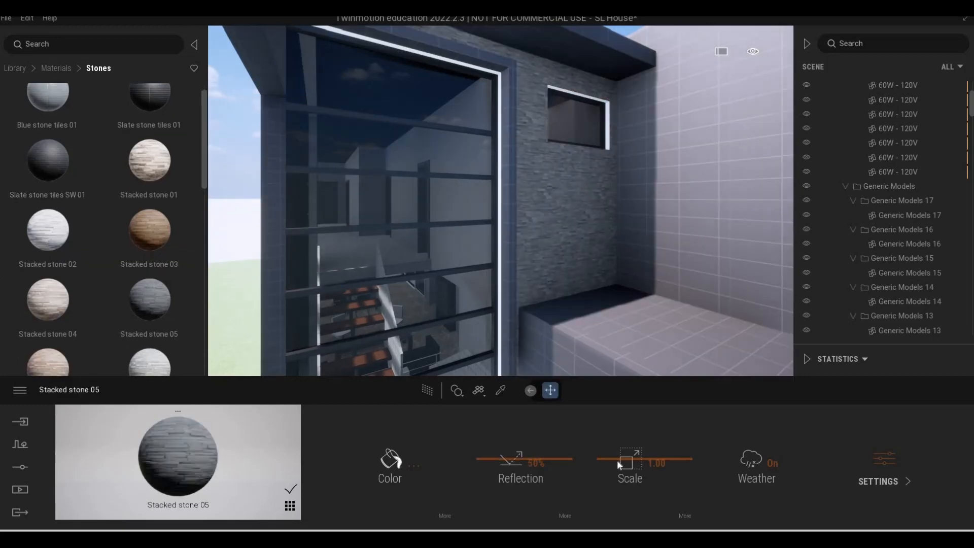
- Examine the stacked stone finish around the stairwell glazing and small upper window from several sides
{"action": "key", "text": "s"}
{"action": "key", "text": "e"}
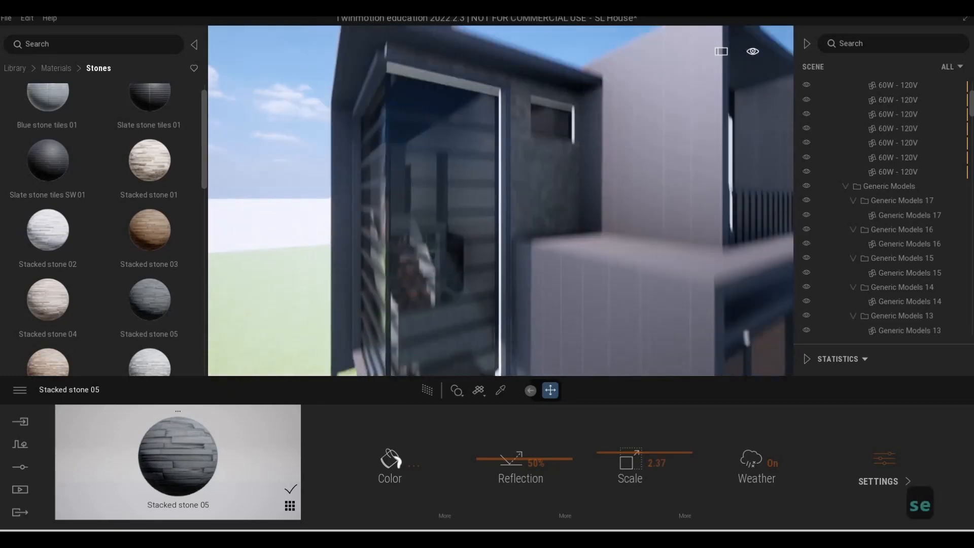
{"action": "key", "text": "a"}
{"action": "key", "text": "a"}
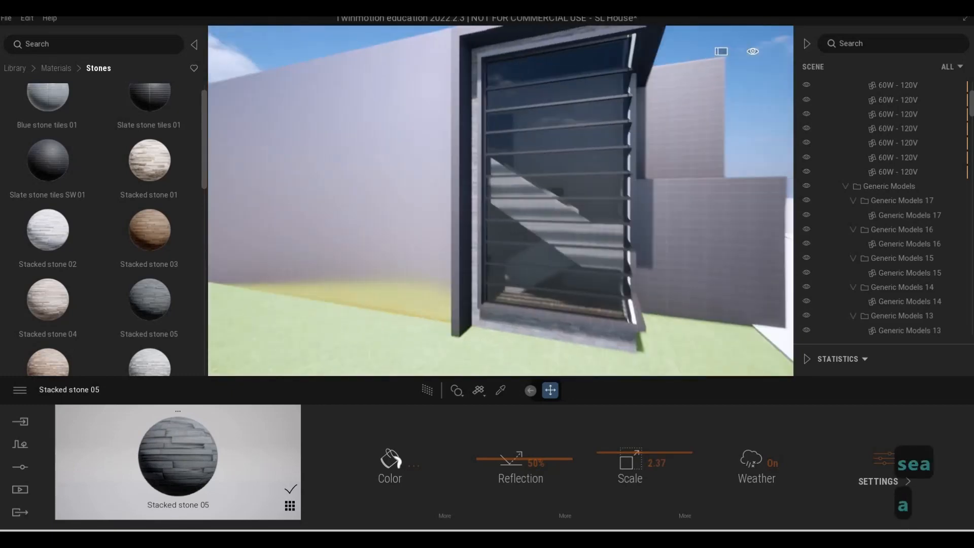
{"action": "key", "text": "a"}
{"action": "key", "text": "d"}
{"action": "key", "text": "d"}
{"action": "key", "text": "d"}
{"action": "key", "text": "d"}
{"action": "key", "text": "d"}
{"action": "key", "text": "d"}
{"action": "key", "text": "d"}
{"action": "key", "text": "d"}
{"action": "key", "text": "d"}
{"action": "key", "text": "d"}
{"action": "key", "text": "d"}
{"action": "key", "text": "d"}
{"action": "key", "text": "d"}
{"action": "key", "text": "w"}
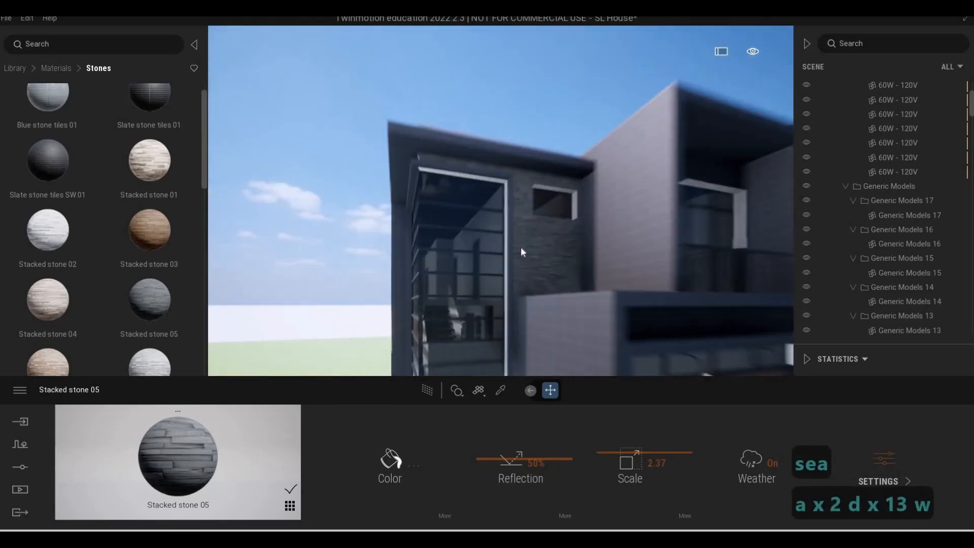
{"action": "key", "text": "a"}
- Apply the Aluminium siding 03 metal material to the plain side wall beside the stairwell glazing and set its scale to 9.75
{"action": "mouse_move", "coordinate": [146, 163]}
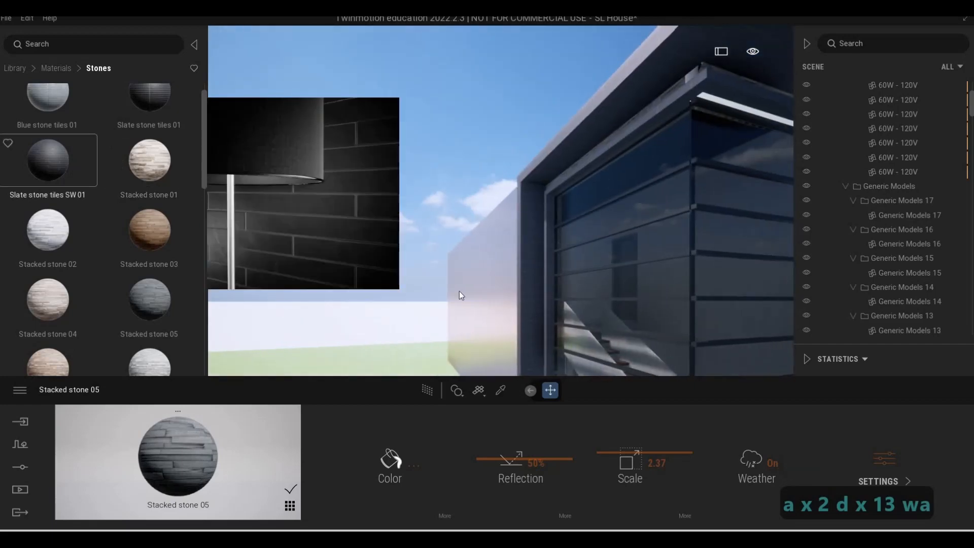
{"action": "key", "text": "a"}
{"action": "key", "text": "a"}
{"action": "key", "text": "w"}
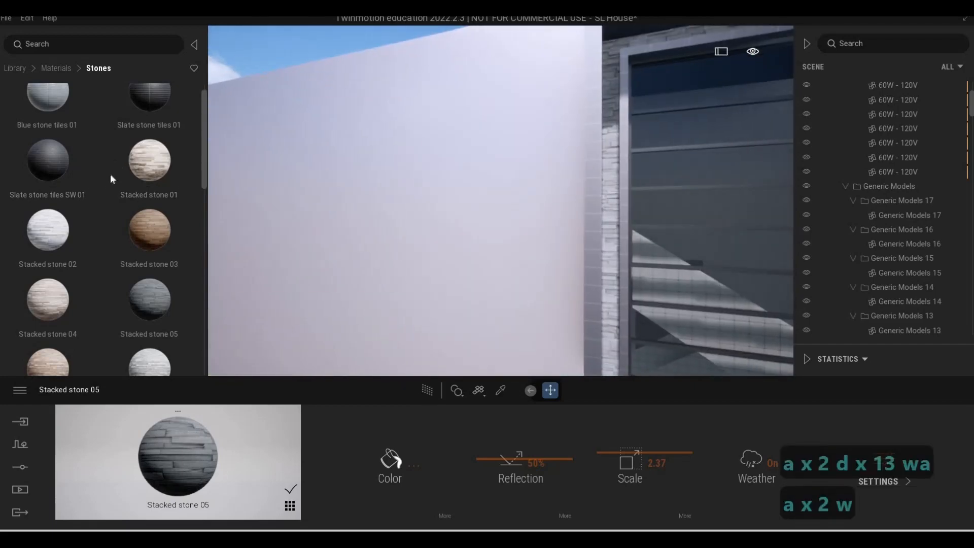
{"action": "scroll", "coordinate": [81, 173], "scroll_direction": "up", "scroll_amount": 1}
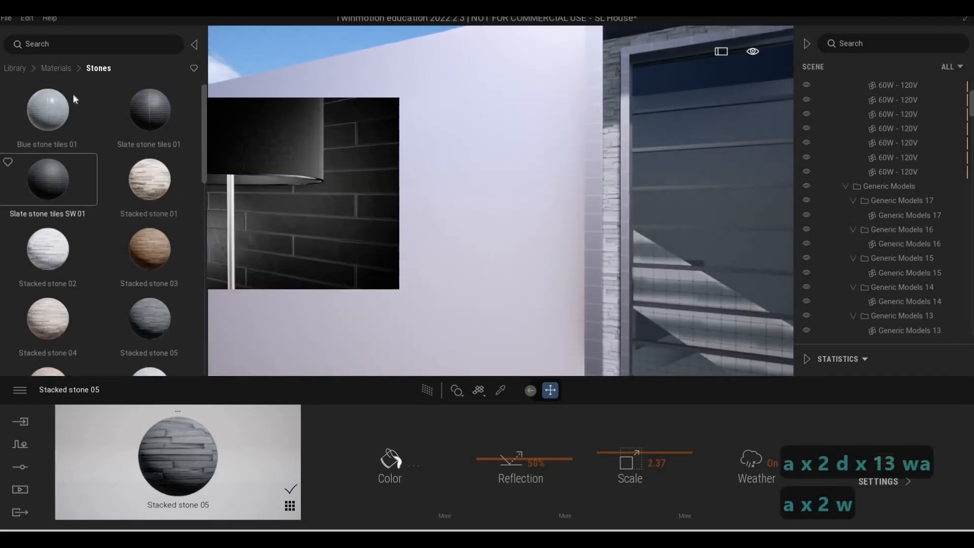
{"action": "left_click", "coordinate": [55, 68]}
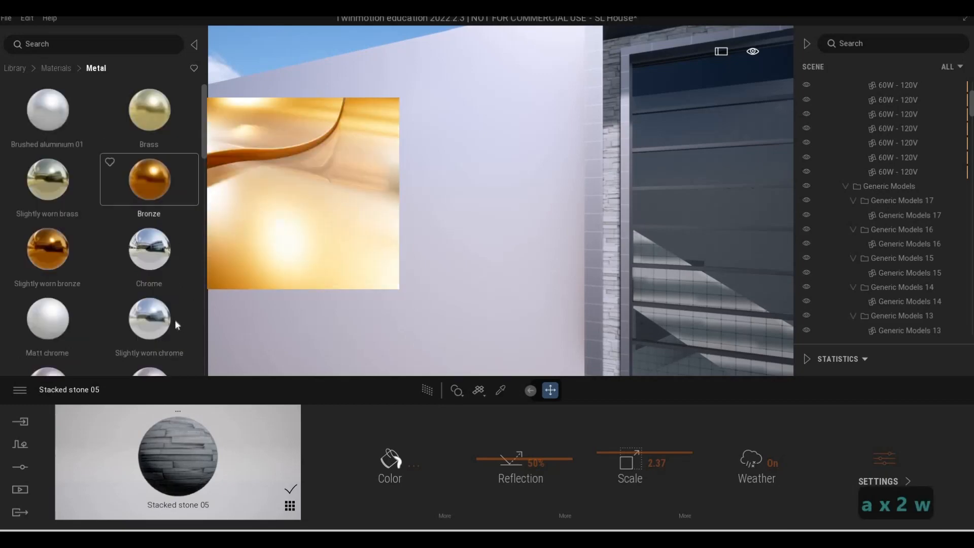
{"action": "scroll", "coordinate": [115, 324], "scroll_direction": "down", "scroll_amount": 5}
{"action": "scroll", "coordinate": [114, 324], "scroll_direction": "down", "scroll_amount": 4}
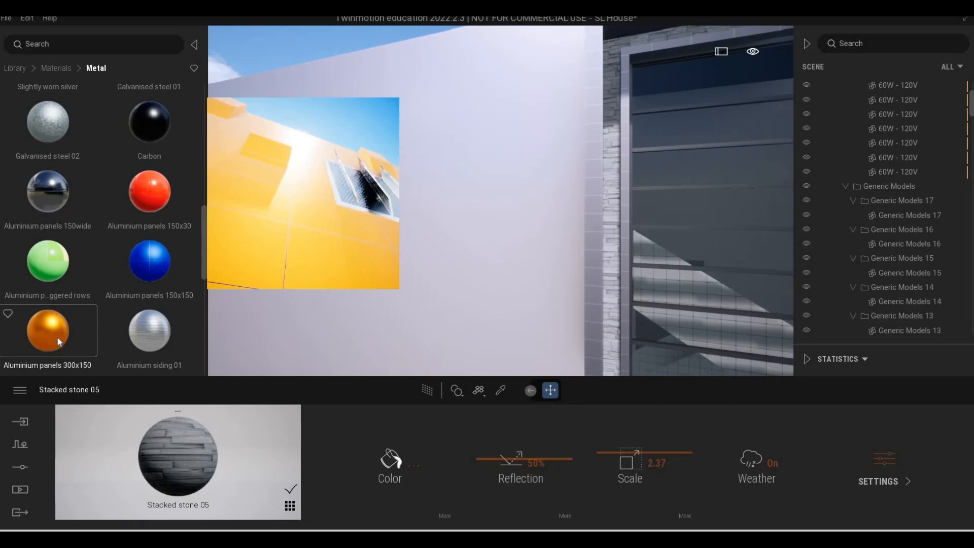
{"action": "scroll", "coordinate": [87, 336], "scroll_direction": "down", "scroll_amount": 2}
{"action": "left_click_drag", "start_coordinate": [488, 276], "coordinate": [494, 272]}
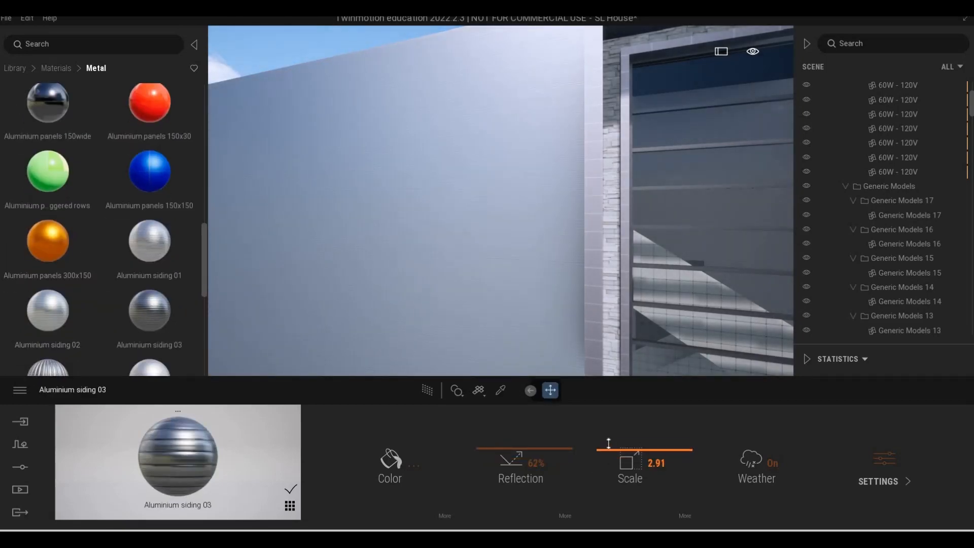
{"action": "left_click_drag", "start_coordinate": [612, 425], "coordinate": [589, 223]}
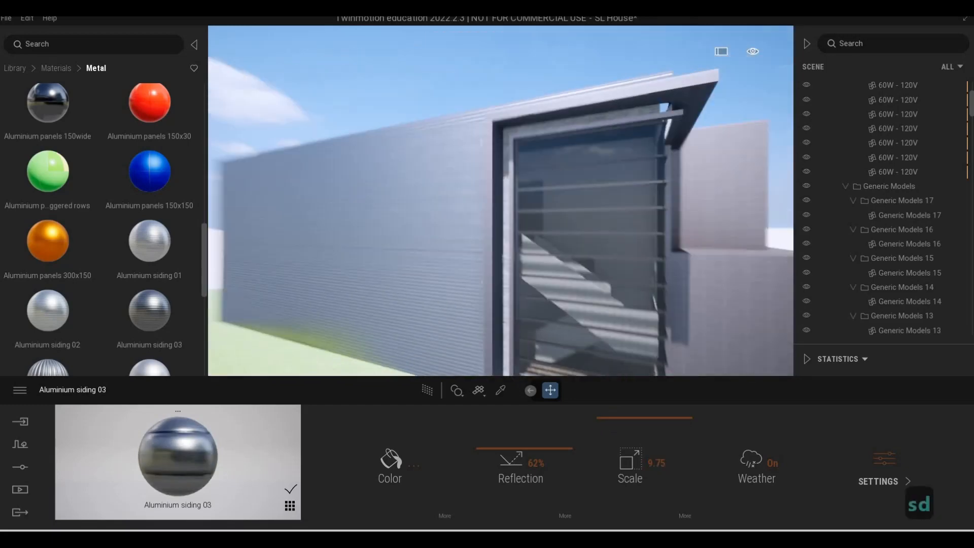
- Examine the aluminium siding from the stairwell side wall around the front to the opposite side wall and courtyard wall
{"action": "key", "text": "d"}
{"action": "key", "text": "d"}
{"action": "key", "text": "d"}
{"action": "key", "text": "d"}
{"action": "key", "text": "d"}
{"action": "key", "text": "d"}
{"action": "key", "text": "d"}
{"action": "key", "text": "d"}
{"action": "key", "text": "d"}
{"action": "key", "text": "d"}
{"action": "key", "text": "d"}
{"action": "key", "text": "d"}
{"action": "key", "text": "d"}
{"action": "key", "text": "d"}
{"action": "key", "text": "w"}
{"action": "key", "text": "w"}
{"action": "key", "text": "w"}
{"action": "key", "text": "w"}
{"action": "key", "text": "w"}
{"action": "key", "text": "w"}
{"action": "key", "text": "w"}
{"action": "key", "text": "w"}
{"action": "key", "text": "w"}
{"action": "key", "text": "w"}
{"action": "key", "text": "w"}
{"action": "key", "text": "w"}
{"action": "key", "text": "d"}
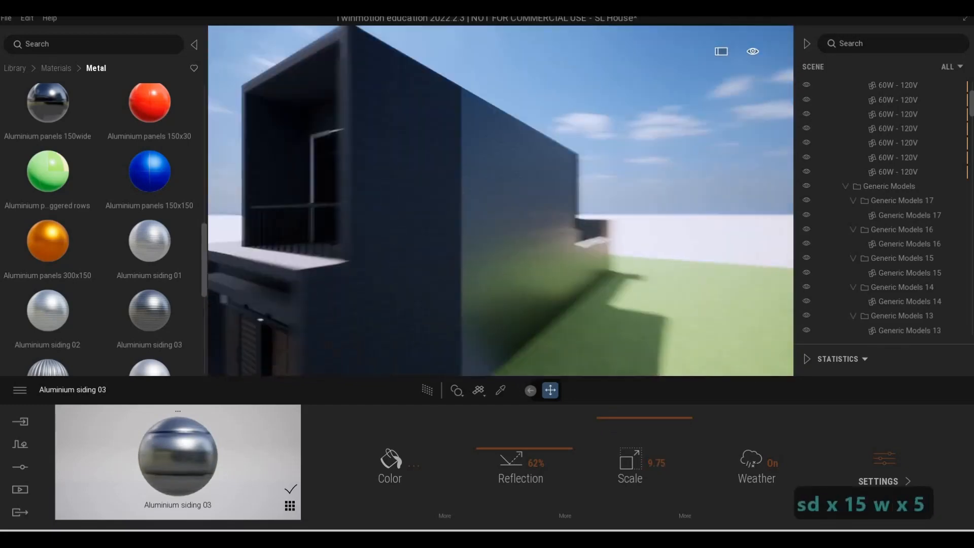
{"action": "key", "text": "s"}
{"action": "key", "text": "d"}
{"action": "key", "text": "d"}
{"action": "key", "text": "w"}
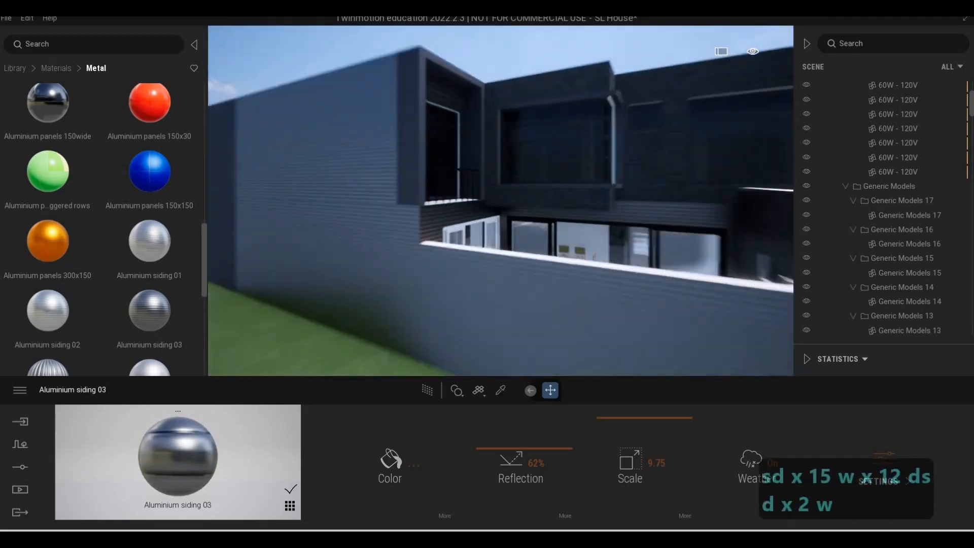
- Inspect the siding below the side balcony and the stacked stone around the courtyard bay window
{"action": "key", "text": "w"}
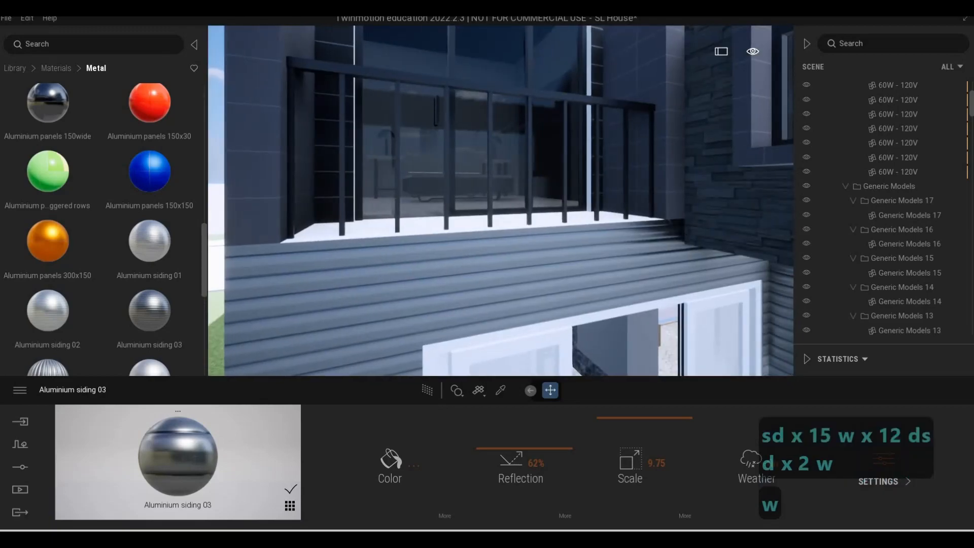
{"action": "key", "text": "q"}
{"action": "key", "text": "s"}
{"action": "key", "text": "e"}
{"action": "key", "text": "d"}
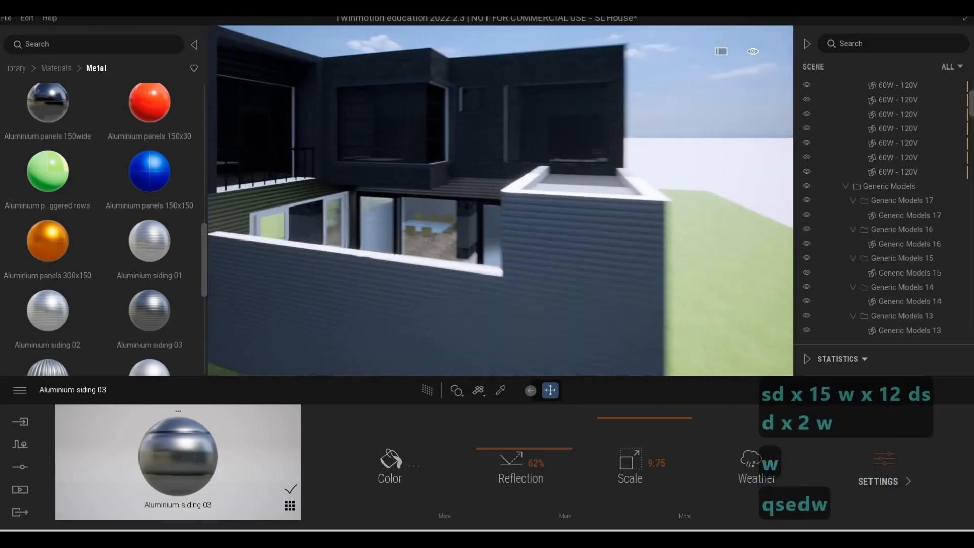
{"action": "key", "text": "q"}
{"action": "key", "text": "s"}
{"action": "key", "text": "e"}
{"action": "key", "text": "d"}
{"action": "key", "text": "w"}
{"action": "key", "text": "a"}
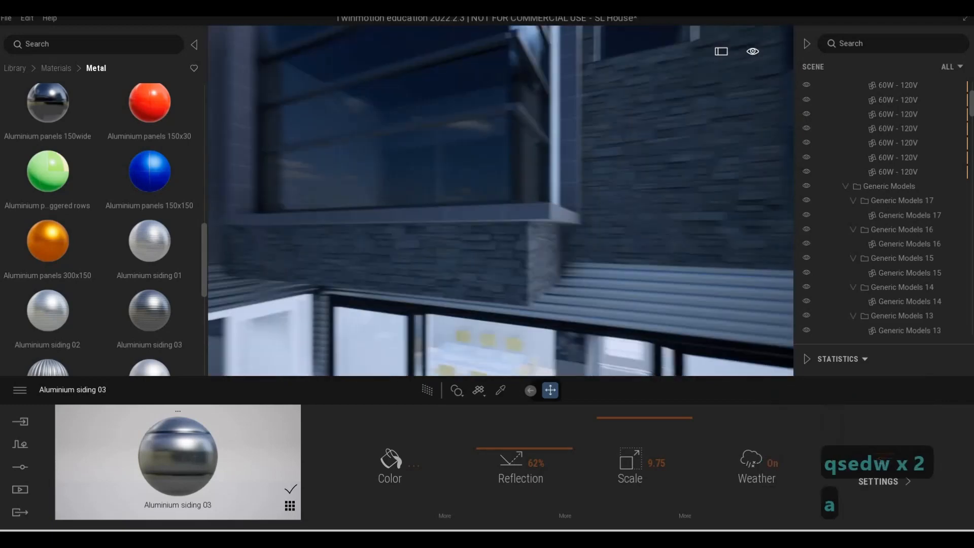
{"action": "key", "text": "s"}
{"action": "key", "text": "s"}
{"action": "key", "text": "w"}
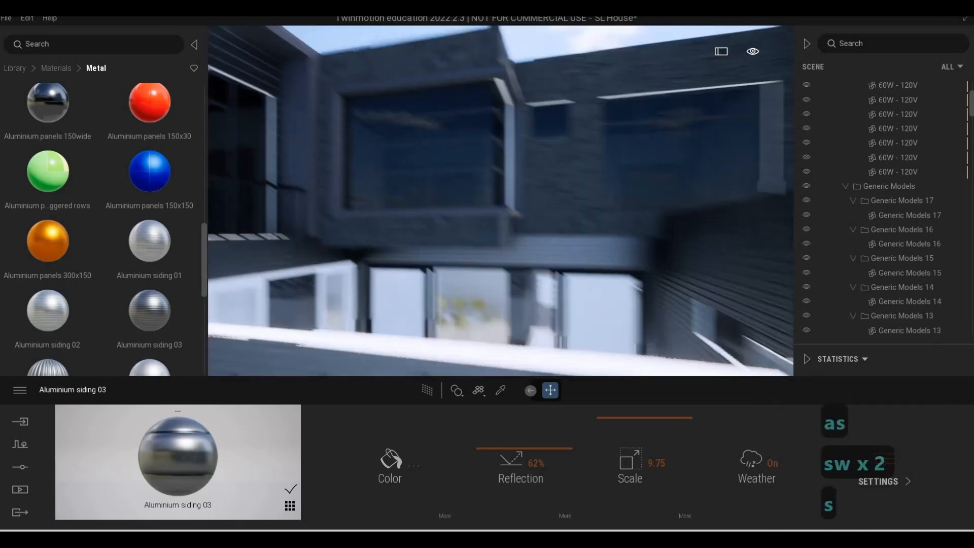
{"action": "key", "text": "w"}
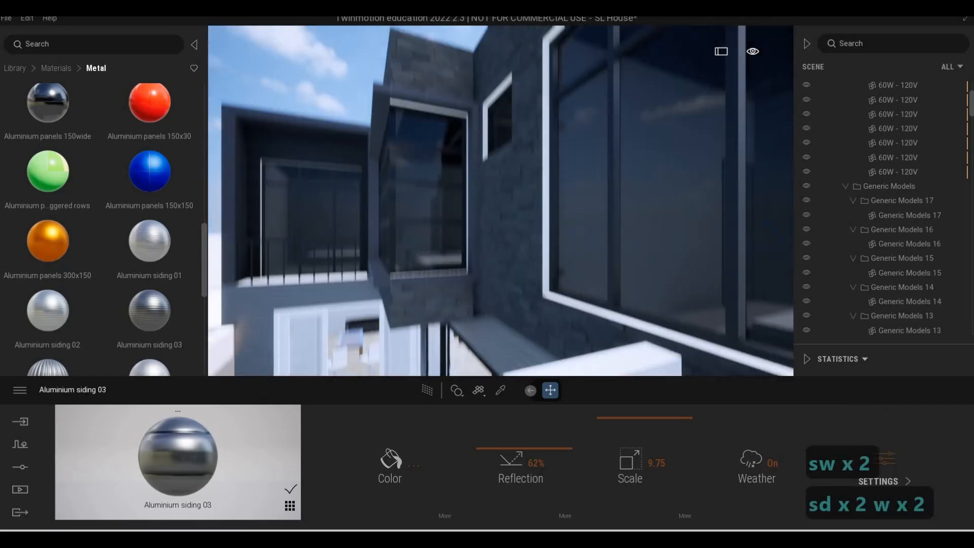
- Examine the upper courtyard windows, the sliding doors and the stepped courtyard edge below
{"action": "key", "text": "a"}
{"action": "key", "text": "e"}
{"action": "key", "text": "q"}
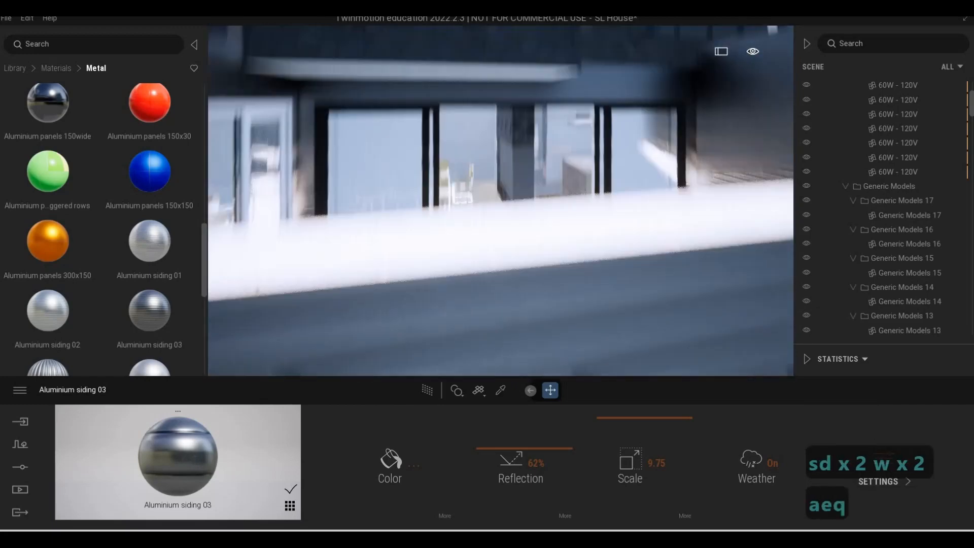
{"action": "key", "text": "d"}
{"action": "key", "text": "w"}
{"action": "key", "text": "e"}
{"action": "key", "text": "q"}
{"action": "key", "text": "s"}
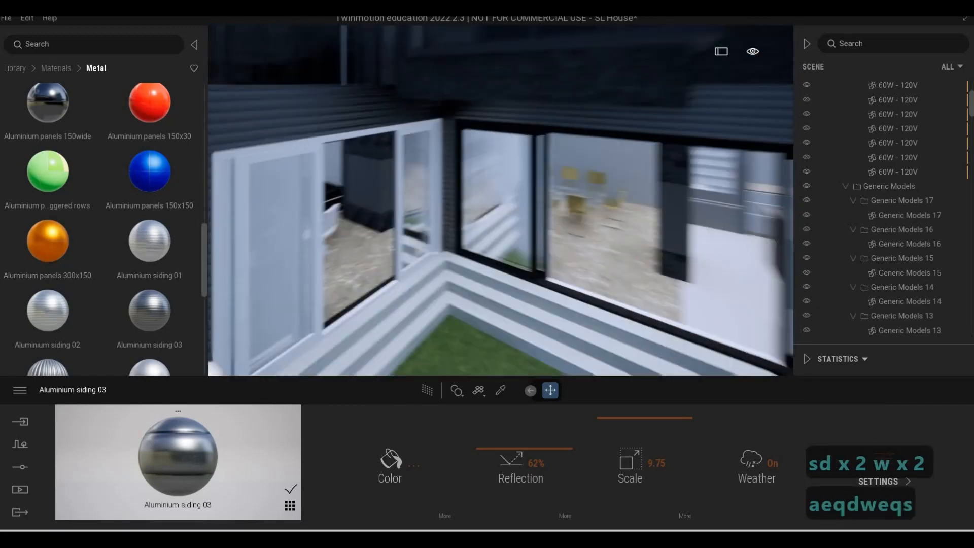
{"action": "key", "text": "s"}
{"action": "key", "text": "s"}
{"action": "key", "text": "s"}
{"action": "key", "text": "s"}
{"action": "key", "text": "a"}
{"action": "key", "text": "e"}
{"action": "key", "text": "s"}
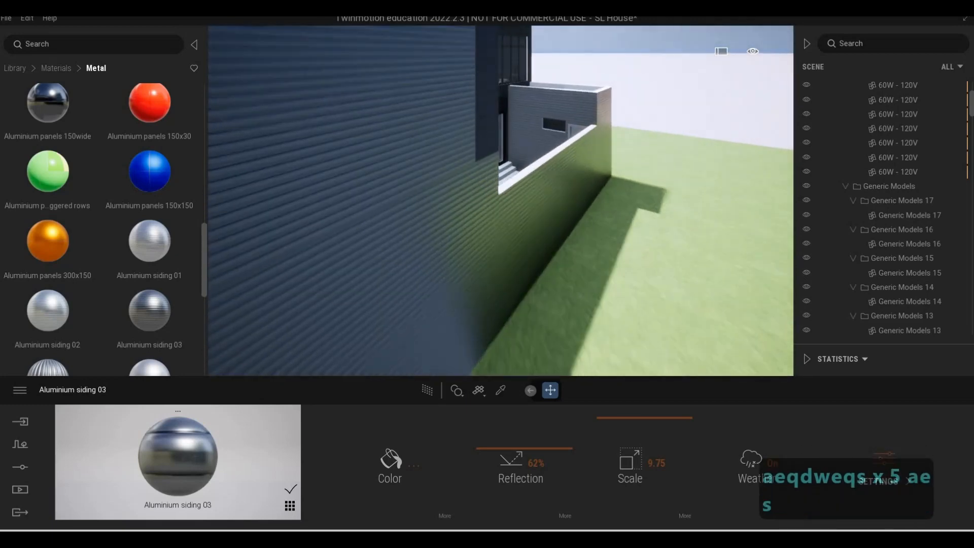
- Look over the siding on the long side wall and courtyard wall on the way back to the street front
{"action": "key", "text": "s"}
{"action": "key", "text": "a"}
{"action": "key", "text": "a"}
{"action": "key", "text": "a"}
{"action": "key", "text": "a"}
{"action": "key", "text": "a"}
{"action": "key", "text": "a"}
{"action": "key", "text": "a"}
{"action": "key", "text": "a"}
{"action": "key", "text": "a"}
{"action": "key", "text": "a"}
{"action": "key", "text": "a"}
{"action": "key", "text": "a"}
{"action": "key", "text": "a"}
{"action": "key", "text": "a"}
{"action": "key", "text": "a"}
{"action": "key", "text": "a"}
{"action": "key", "text": "a"}
{"action": "key", "text": "a"}
{"action": "key", "text": "e"}
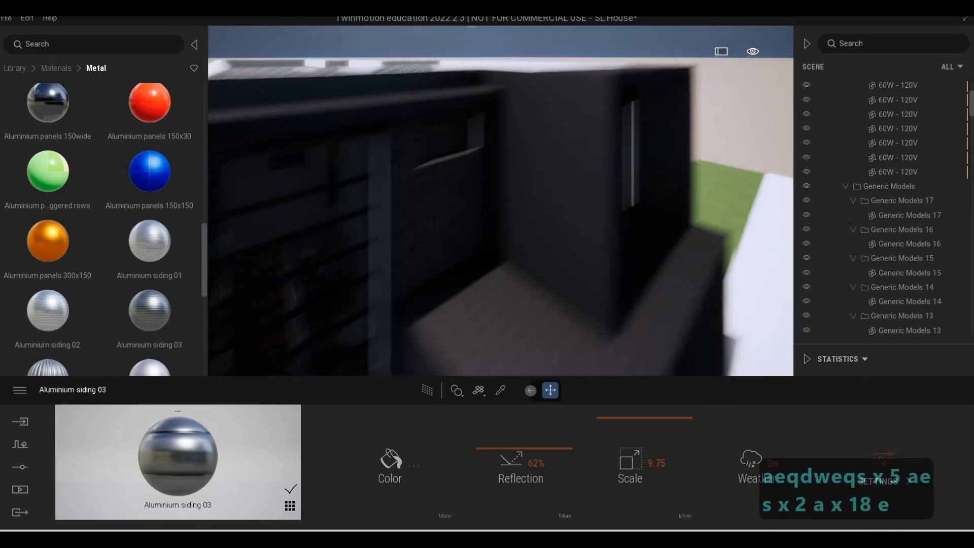
- Save the SL House scene
{"action": "key", "text": "s"}
{"action": "key", "text": "e"}
{"action": "key", "text": "d"}
{"action": "key", "text": "e"}
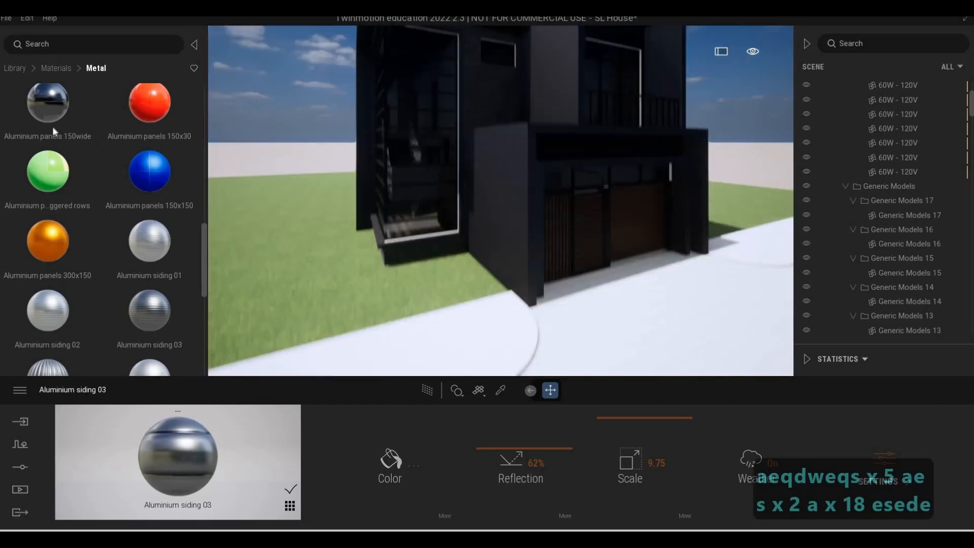
{"action": "left_click", "coordinate": [6, 18]}
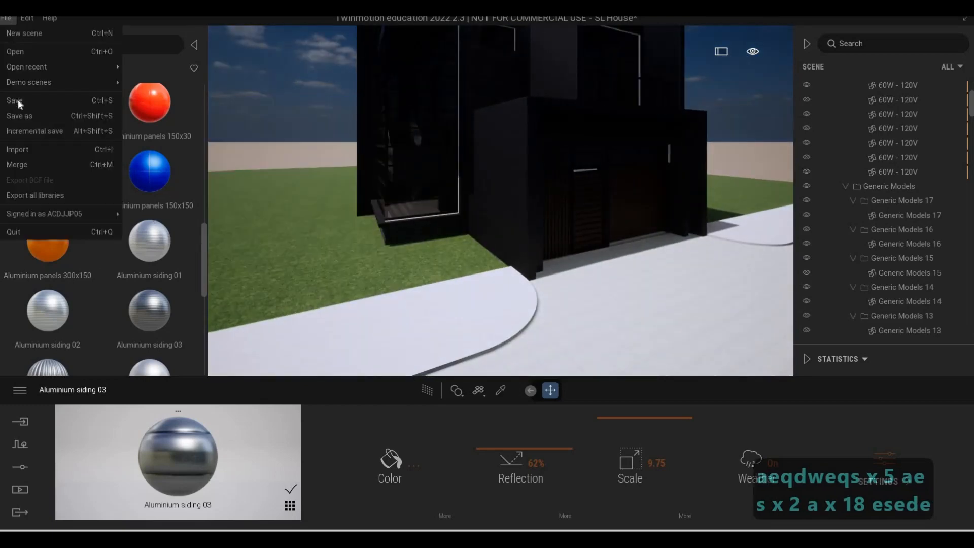
{"action": "key", "text": "ctrl+s"}
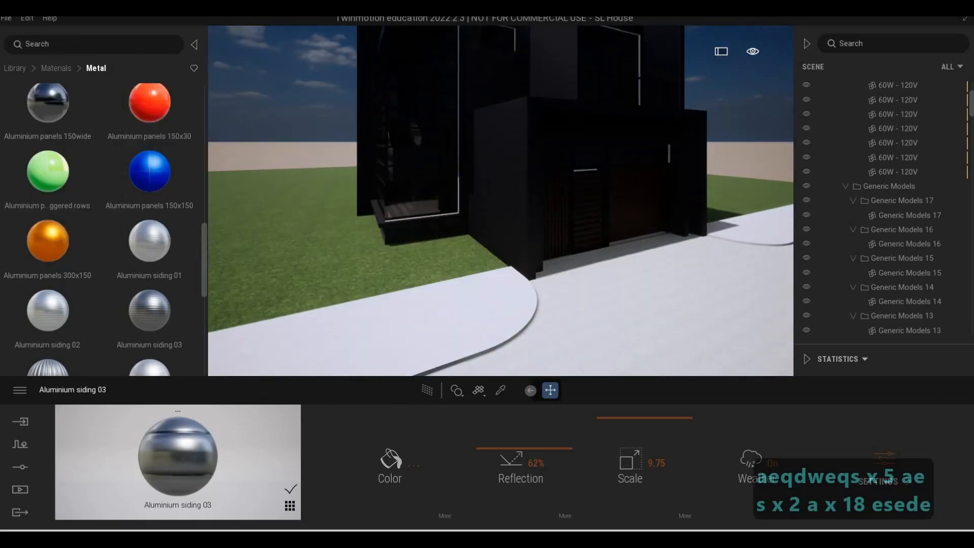
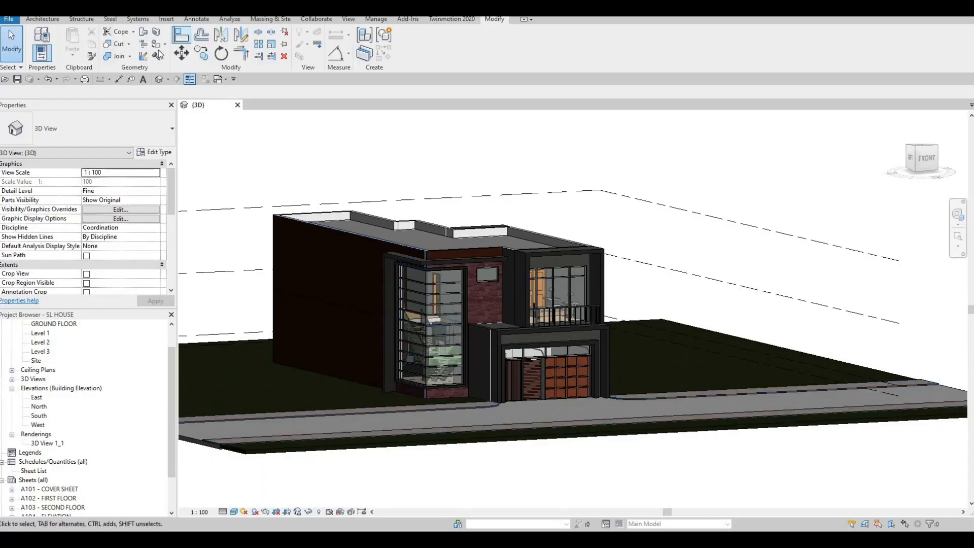
- Switch to Revit, try painting the exterior wall face around the stairwell window with Leather - Black, and undo the paint
{"action": "key", "text": "p"}
{"action": "key", "text": "t"}
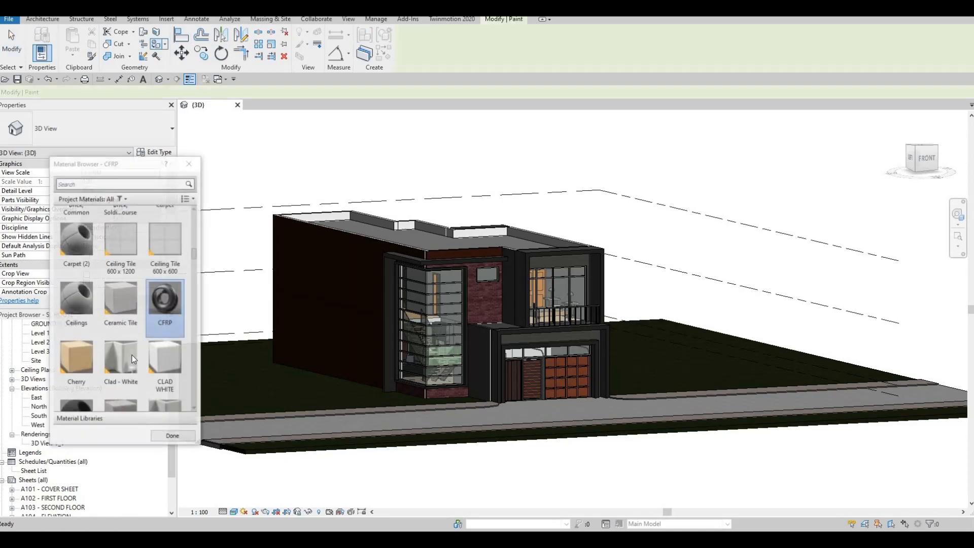
{"action": "scroll", "coordinate": [133, 357], "scroll_direction": "down", "scroll_amount": 5}
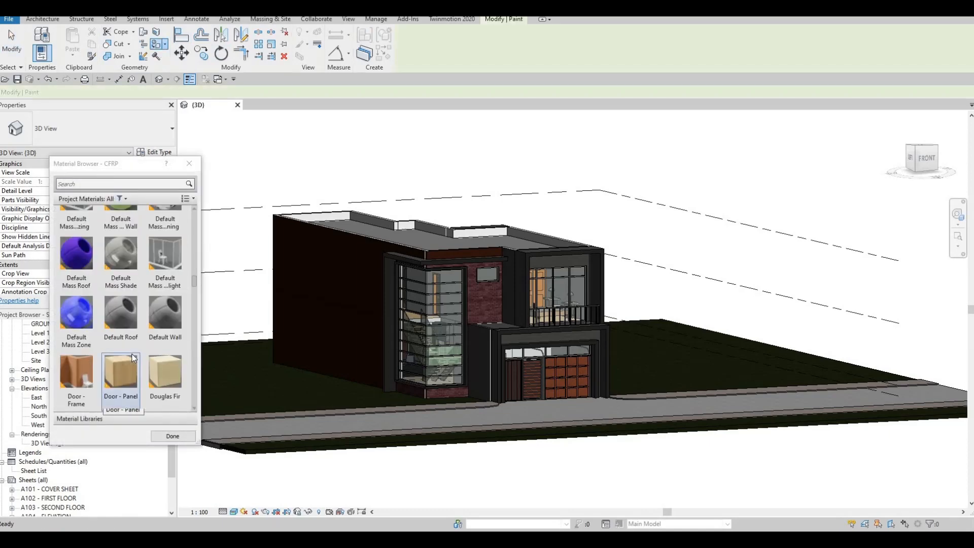
{"action": "scroll", "coordinate": [133, 358], "scroll_direction": "down", "scroll_amount": 5}
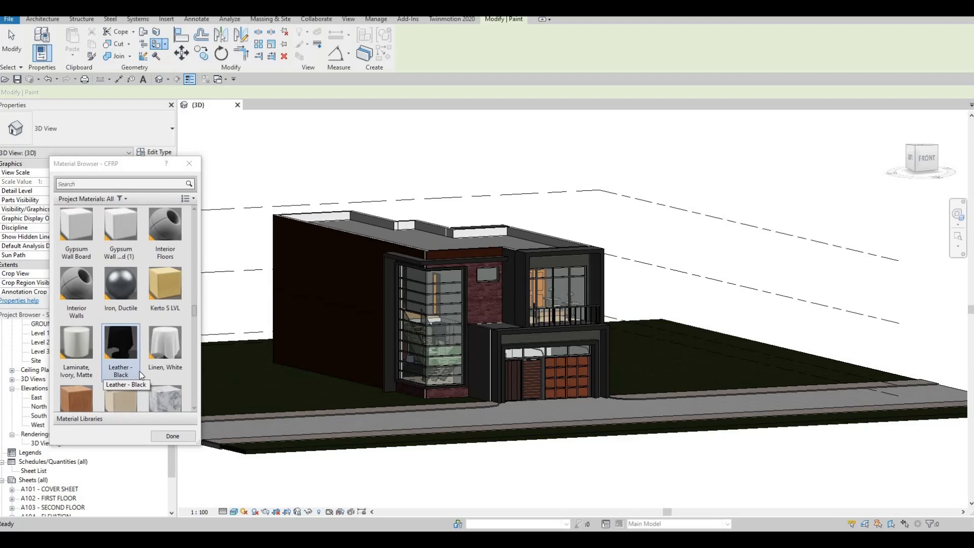
{"action": "scroll", "coordinate": [138, 373], "scroll_direction": "down", "scroll_amount": 5}
{"action": "scroll", "coordinate": [134, 368], "scroll_direction": "up", "scroll_amount": 5}
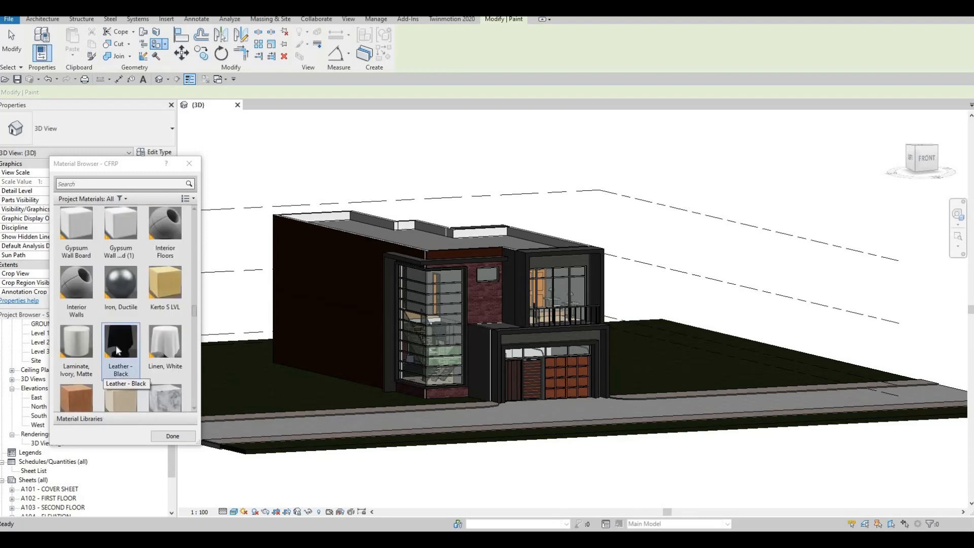
{"action": "scroll", "coordinate": [438, 265], "scroll_direction": "up", "scroll_amount": 6}
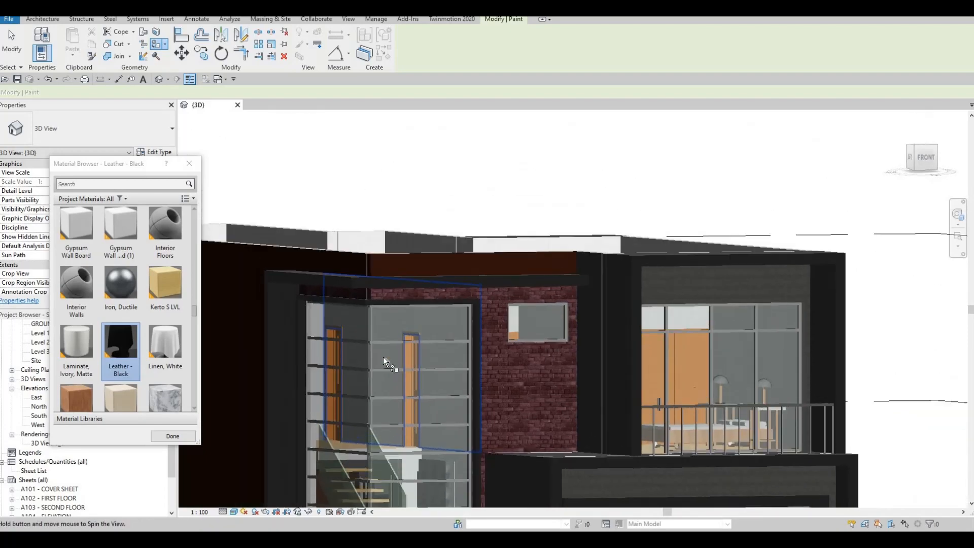
{"action": "middle_click_drag", "start_coordinate": [382, 357], "coordinate": [378, 319], "text": "shift"}
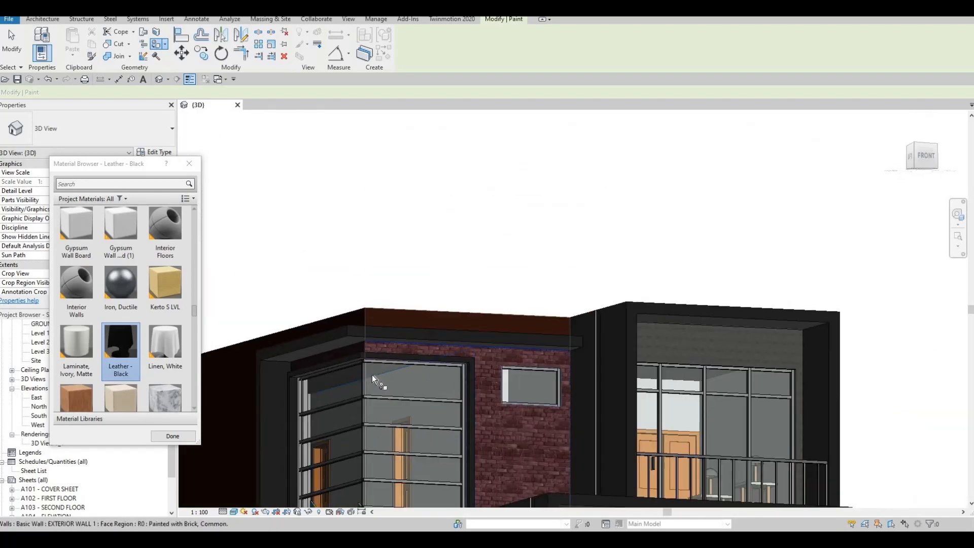
{"action": "scroll", "coordinate": [372, 374], "scroll_direction": "up", "scroll_amount": 4}
{"action": "middle_click_drag", "start_coordinate": [373, 374], "coordinate": [451, 190], "text": "shift"}
{"action": "middle_click_drag", "start_coordinate": [343, 477], "coordinate": [414, 311]}
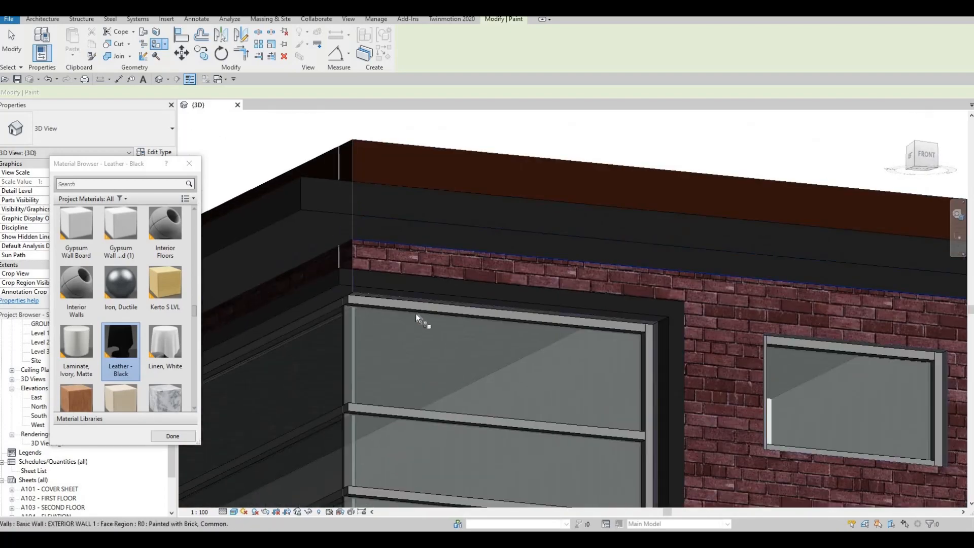
{"action": "scroll", "coordinate": [531, 309], "scroll_direction": "up", "scroll_amount": 3}
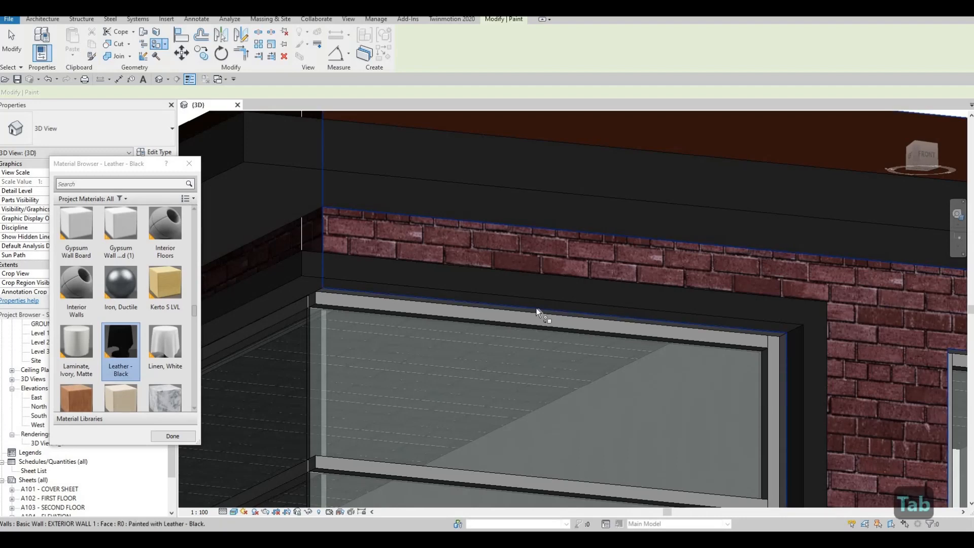
{"action": "key", "text": "ctrl+z"}
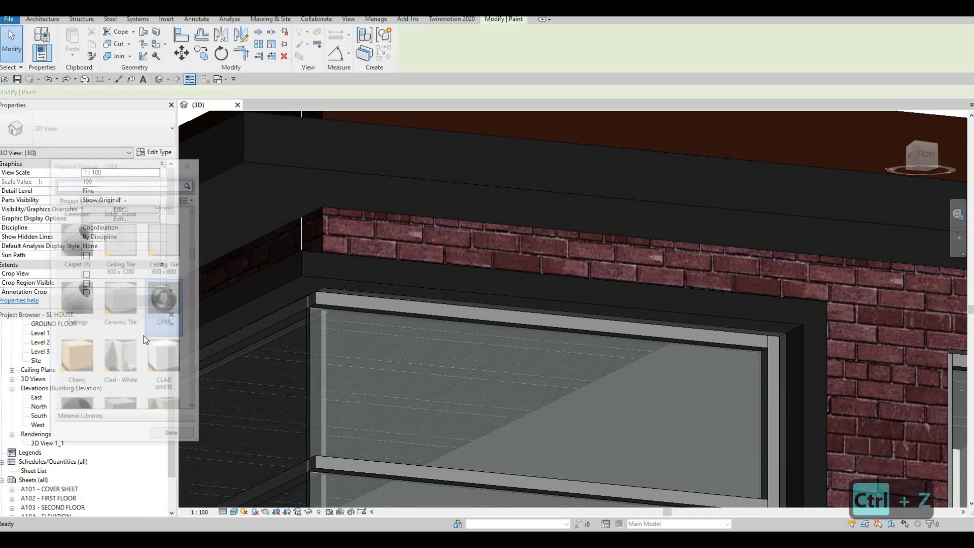
- Paint the head reveal of the stairwell window's front face with the Roofing, EPDM Membrane material
{"action": "scroll", "coordinate": [144, 335], "scroll_direction": "down", "scroll_amount": 10}
{"action": "scroll", "coordinate": [140, 342], "scroll_direction": "down", "scroll_amount": 5}
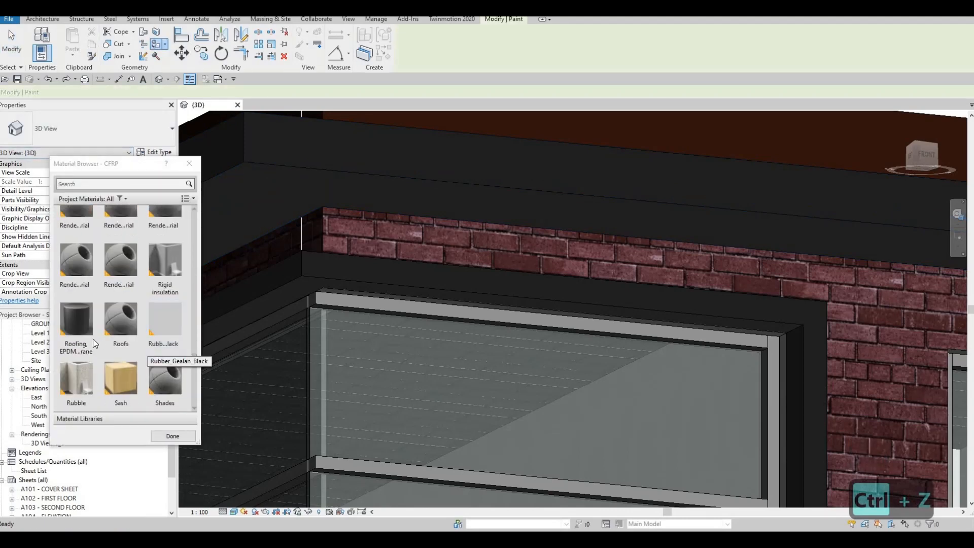
{"action": "left_click", "coordinate": [75, 333]}
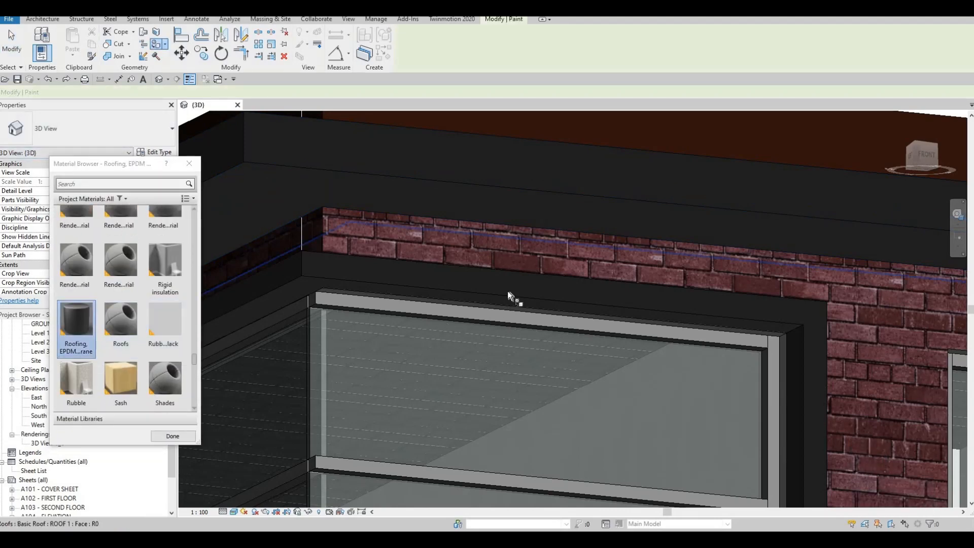
{"action": "scroll", "coordinate": [494, 298], "scroll_direction": "up", "scroll_amount": 2}
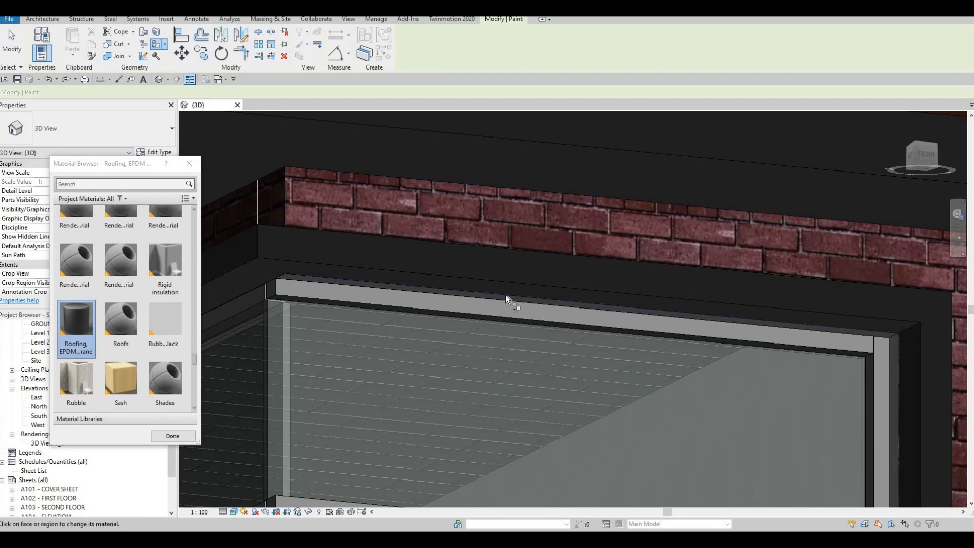
{"action": "key", "text": "Tab"}
{"action": "key", "text": "Tab"}
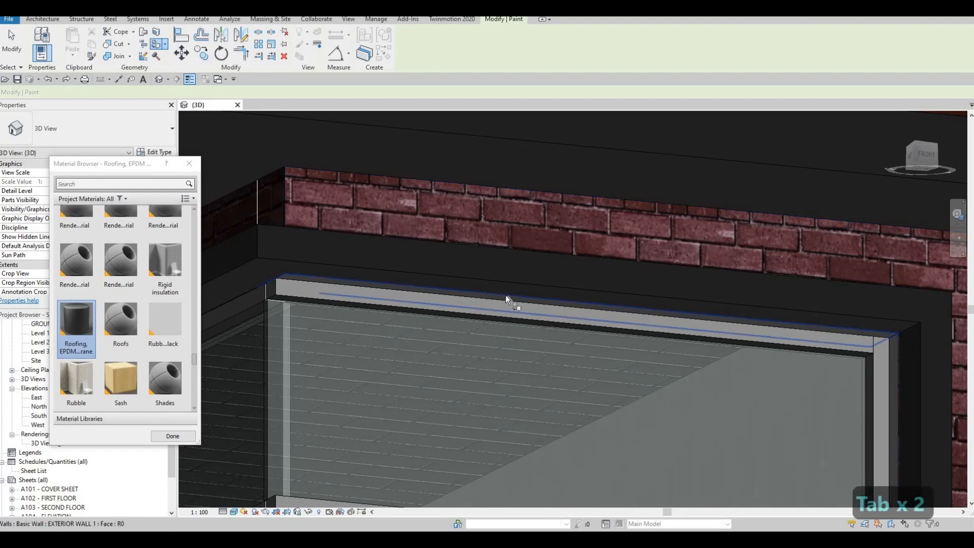
{"action": "left_click", "coordinate": [505, 294]}
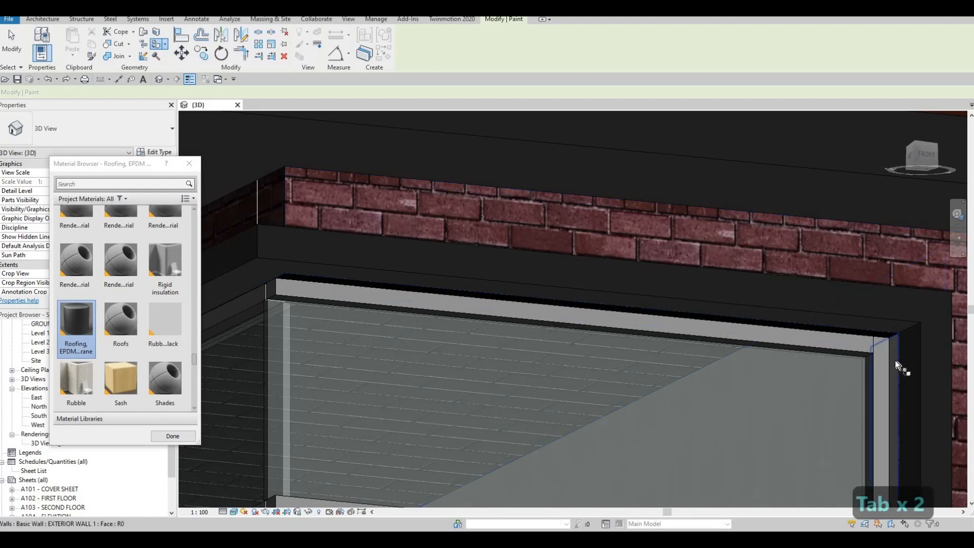
- Paint the upper and lower parts of the stairwell window's front side reveal with Roofing, EPDM Membrane
{"action": "key", "text": "Tab"}
{"action": "key", "text": "Tab"}
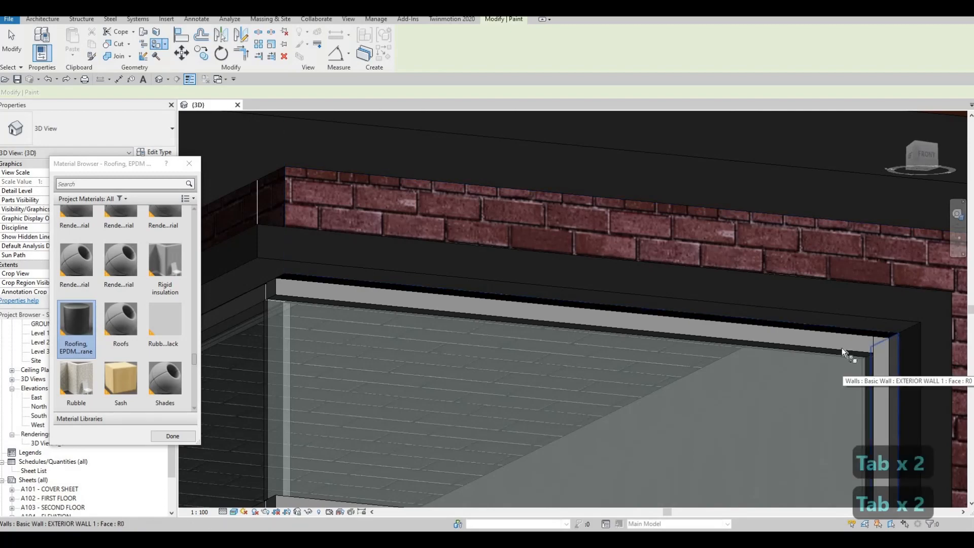
{"action": "scroll", "coordinate": [769, 211], "scroll_direction": "down", "scroll_amount": 2}
{"action": "middle_click_drag", "start_coordinate": [691, 248], "coordinate": [726, 117]}
{"action": "scroll", "coordinate": [727, 117], "scroll_direction": "down", "scroll_amount": 2}
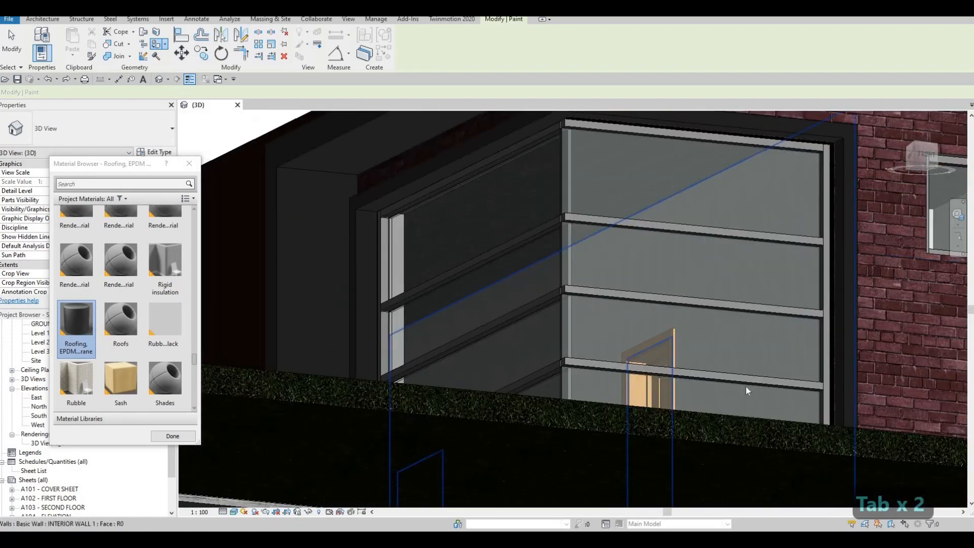
{"action": "scroll", "coordinate": [745, 355], "scroll_direction": "up", "scroll_amount": 6}
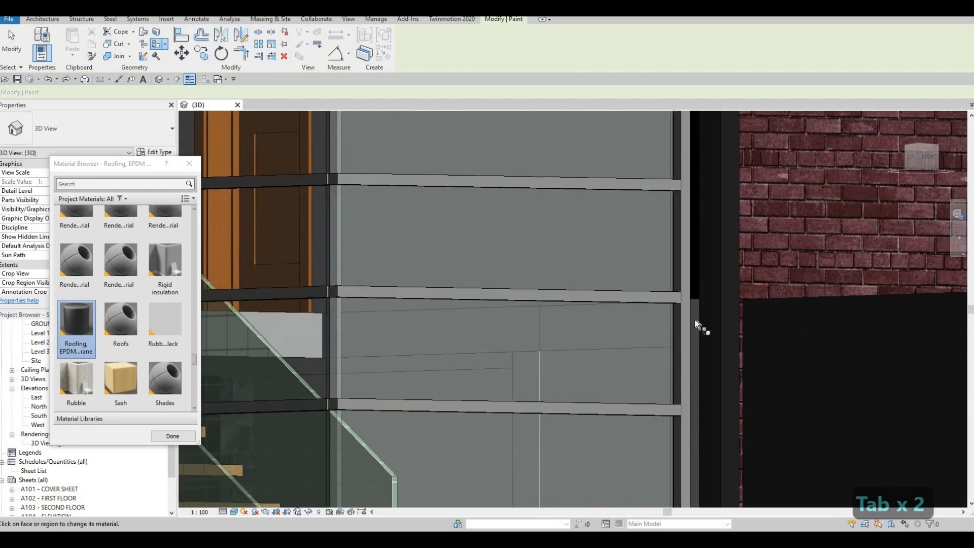
{"action": "left_click", "coordinate": [695, 321]}
- Paint the lower and upper parts of the vertical reveal at the stairwell window's rear edge, on the side facade, with Roofing, EPDM Membrane
{"action": "scroll", "coordinate": [695, 320], "scroll_direction": "down", "scroll_amount": 3}
{"action": "middle_click_drag", "start_coordinate": [317, 335], "coordinate": [460, 298]}
{"action": "scroll", "coordinate": [461, 298], "scroll_direction": "up", "scroll_amount": 3}
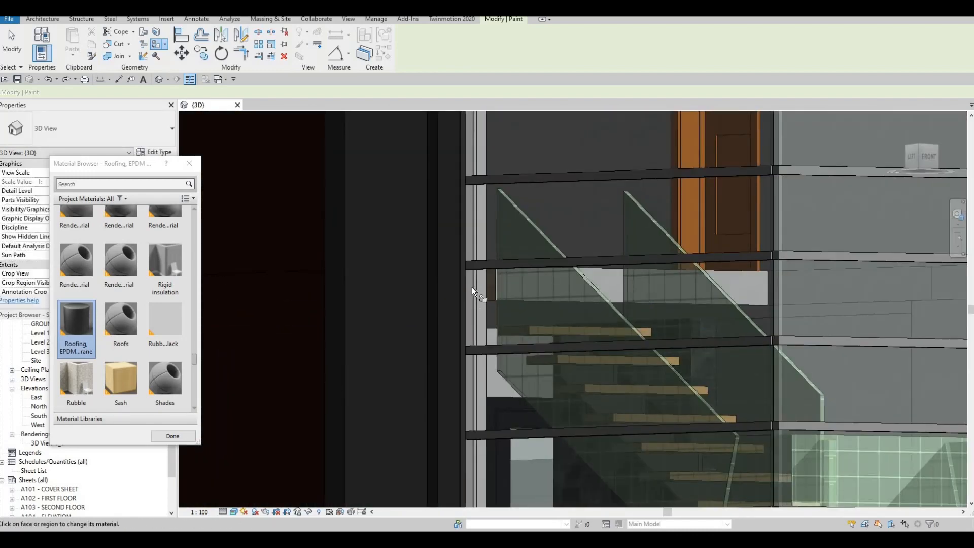
{"action": "scroll", "coordinate": [461, 290], "scroll_direction": "up", "scroll_amount": 2}
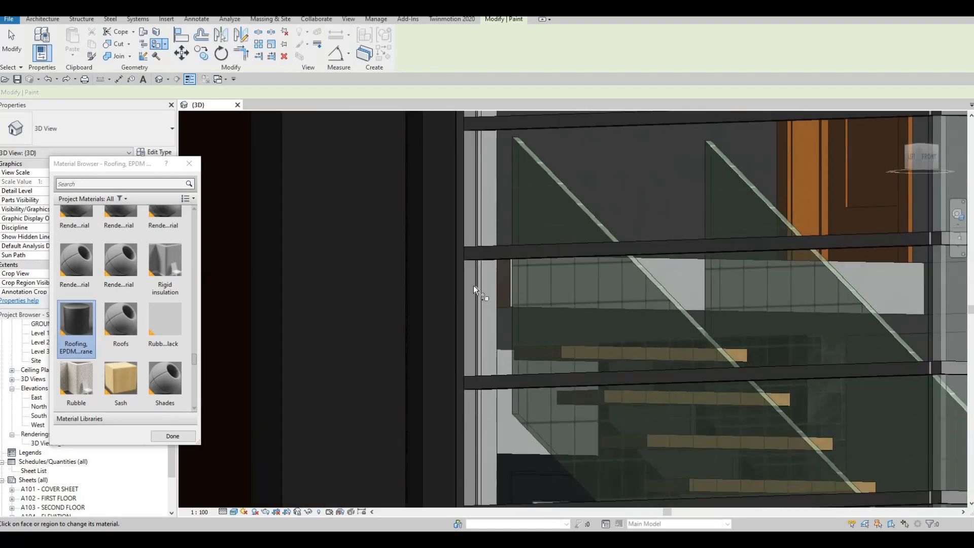
{"action": "left_click", "coordinate": [487, 284]}
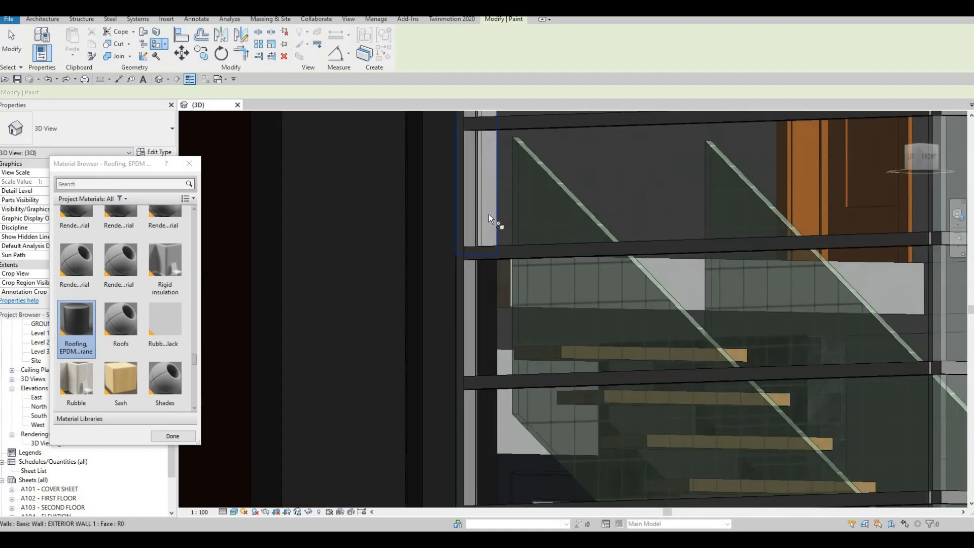
{"action": "left_click", "coordinate": [494, 197]}
- Try painting the head reveal on the stairwell window's side facade with Roofing, EPDM Membrane, and undo the paint
{"action": "scroll", "coordinate": [485, 403], "scroll_direction": "down", "scroll_amount": 4}
{"action": "middle_click_drag", "start_coordinate": [502, 431], "coordinate": [500, 499]}
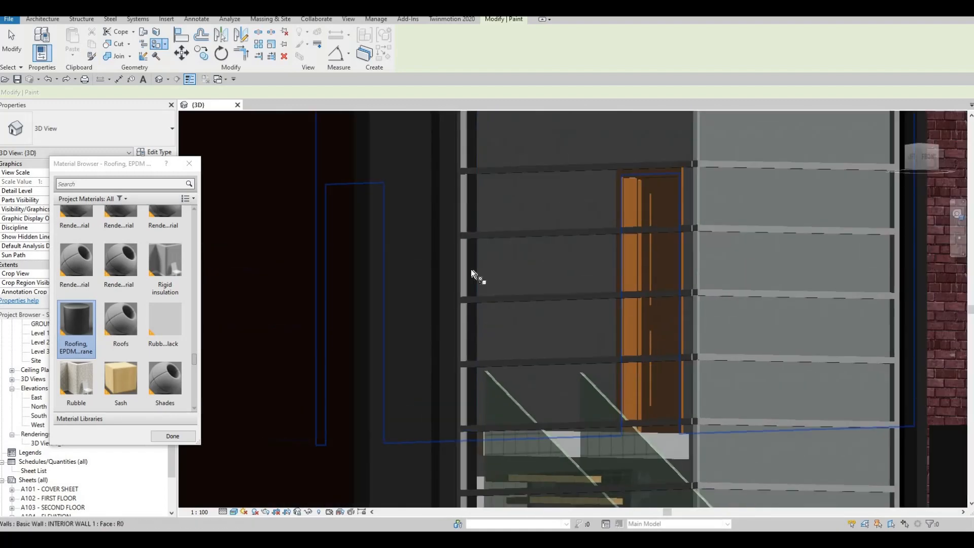
{"action": "middle_click_drag", "start_coordinate": [473, 273], "coordinate": [466, 447]}
{"action": "scroll", "coordinate": [476, 274], "scroll_direction": "up", "scroll_amount": 2}
{"action": "middle_click_drag", "start_coordinate": [525, 279], "coordinate": [529, 235], "text": "shift"}
{"action": "scroll", "coordinate": [529, 235], "scroll_direction": "up", "scroll_amount": 2}
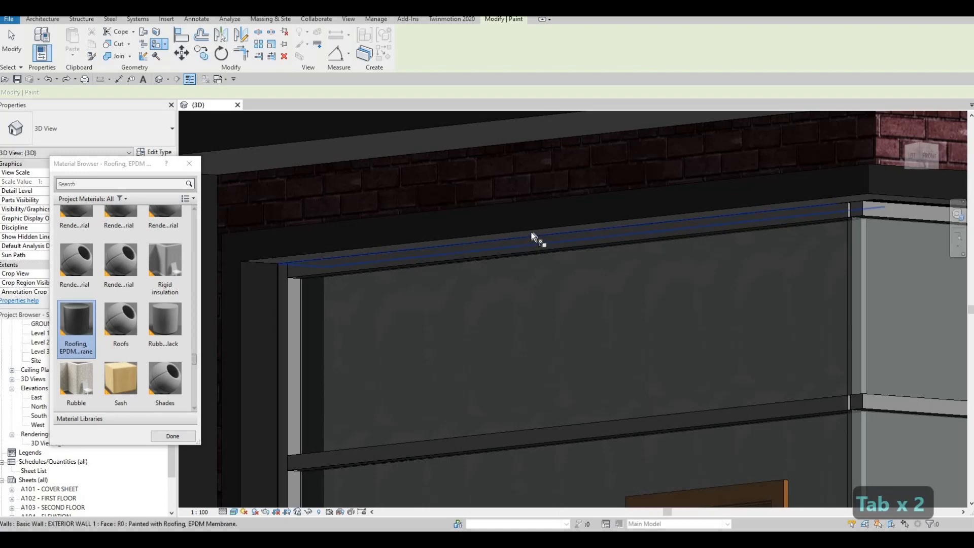
{"action": "key", "text": "ctrl+z"}
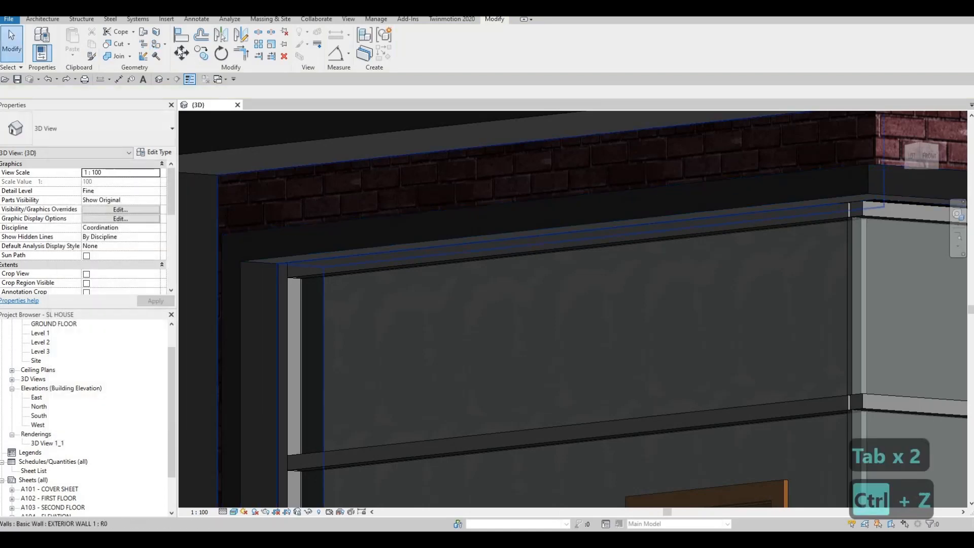
- Restart Paint and apply Roofing, EPDM Membrane to the head reveal along the stairwell window's side facade
{"action": "key", "text": "p"}
{"action": "key", "text": "t"}
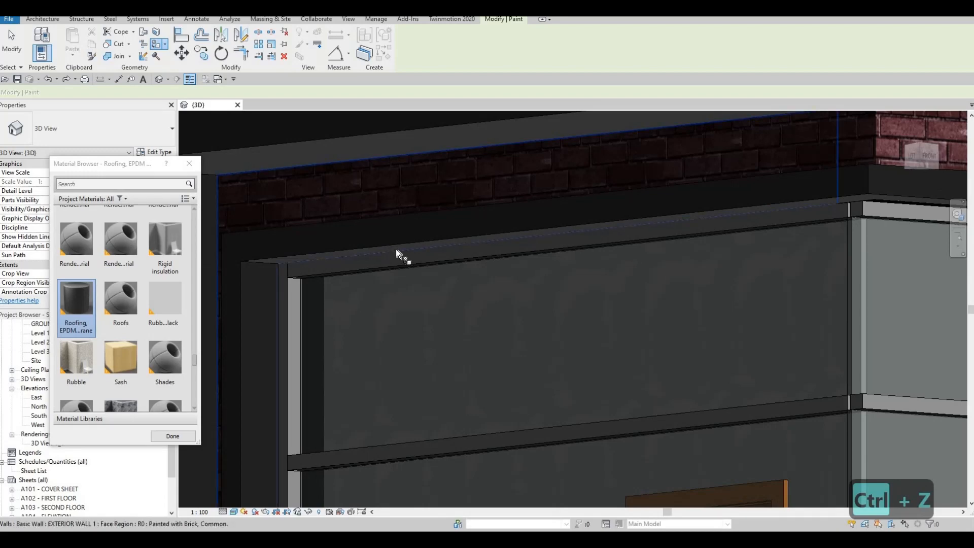
{"action": "key", "text": "Tab"}
{"action": "key", "text": "Tab"}
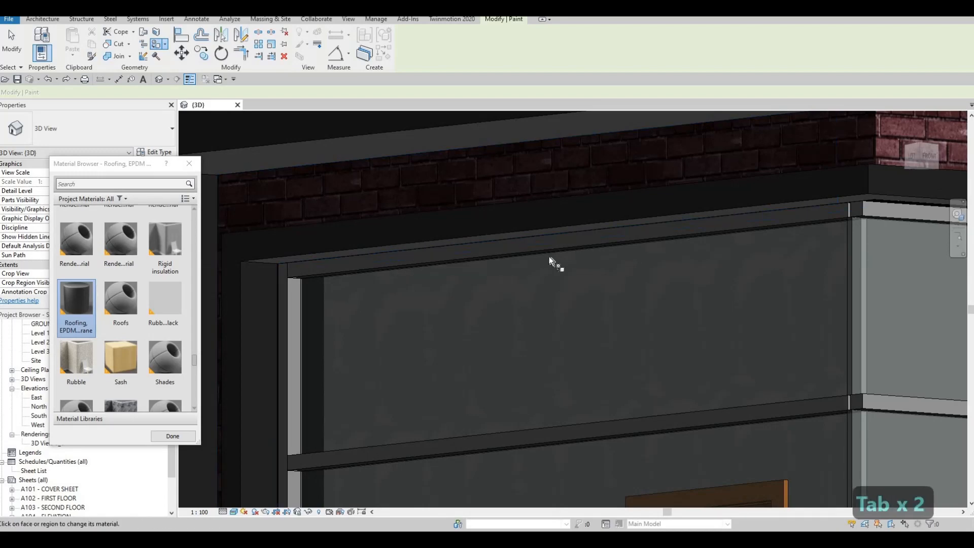
{"action": "middle_click_drag", "start_coordinate": [609, 269], "coordinate": [744, 144]}
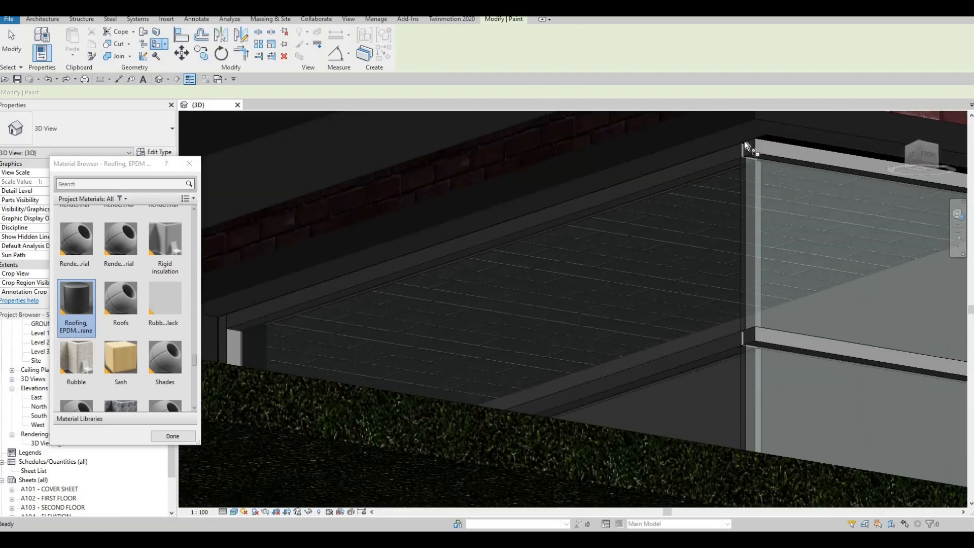
{"action": "scroll", "coordinate": [735, 151], "scroll_direction": "up", "scroll_amount": 2}
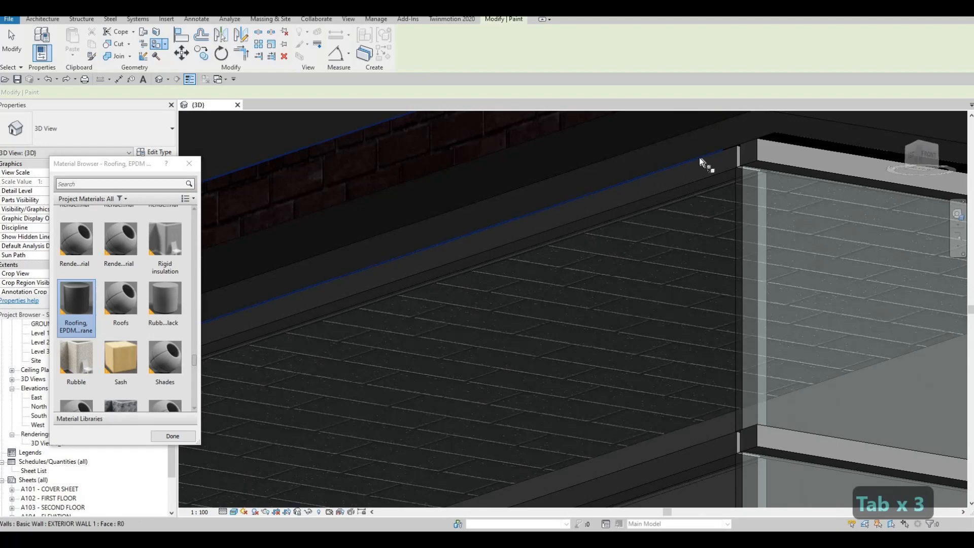
{"action": "key", "text": "Tab"}
- Paint the sill faces under both sides of the corner stairwell window with Roofing, EPDM Membrane
{"action": "middle_click_drag", "start_coordinate": [560, 172], "coordinate": [597, 357], "text": "shift"}
{"action": "scroll", "coordinate": [597, 357], "scroll_direction": "up", "scroll_amount": 2}
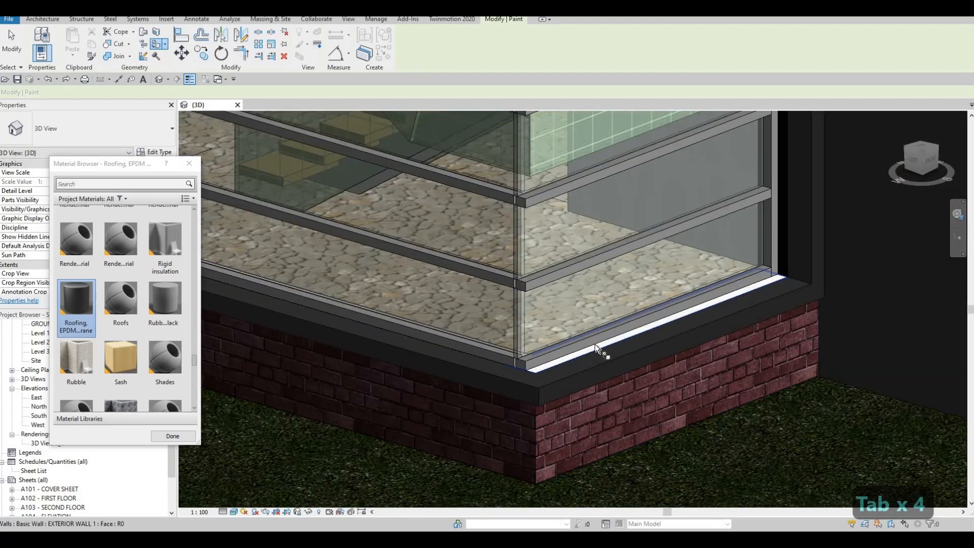
{"action": "key", "text": "Tab"}
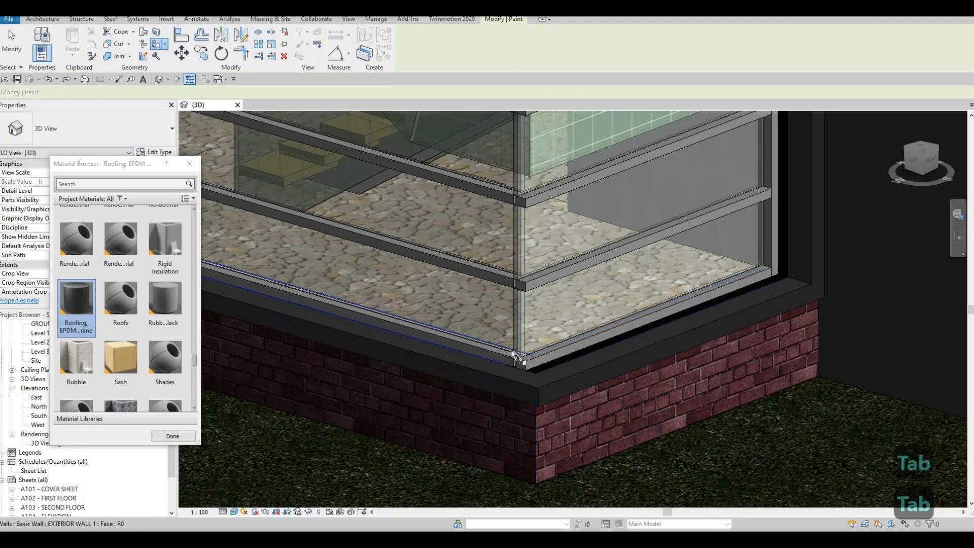
- Paint the side reveal of the garage opening, beside the garage door, with Roofing, EPDM Membrane
{"action": "scroll", "coordinate": [473, 406], "scroll_direction": "down", "scroll_amount": 5}
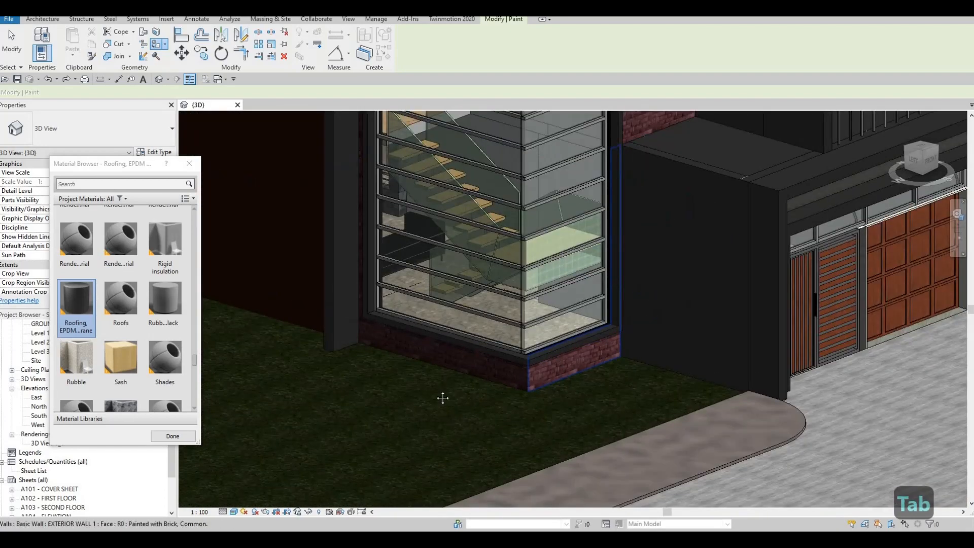
{"action": "middle_click_drag", "start_coordinate": [442, 398], "coordinate": [292, 464]}
{"action": "middle_click_drag", "start_coordinate": [502, 345], "coordinate": [473, 330]}
{"action": "scroll", "coordinate": [635, 351], "scroll_direction": "up", "scroll_amount": 6}
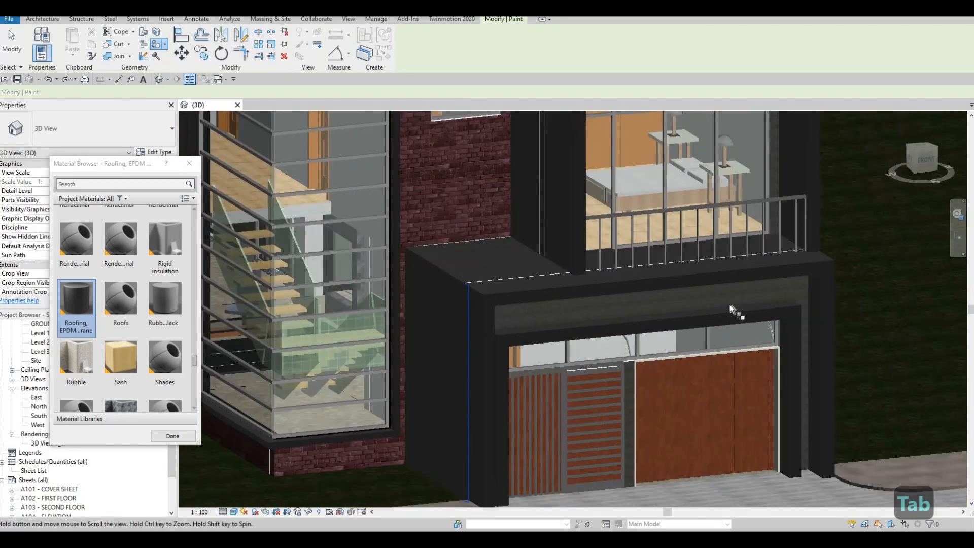
{"action": "scroll", "coordinate": [796, 292], "scroll_direction": "up", "scroll_amount": 3}
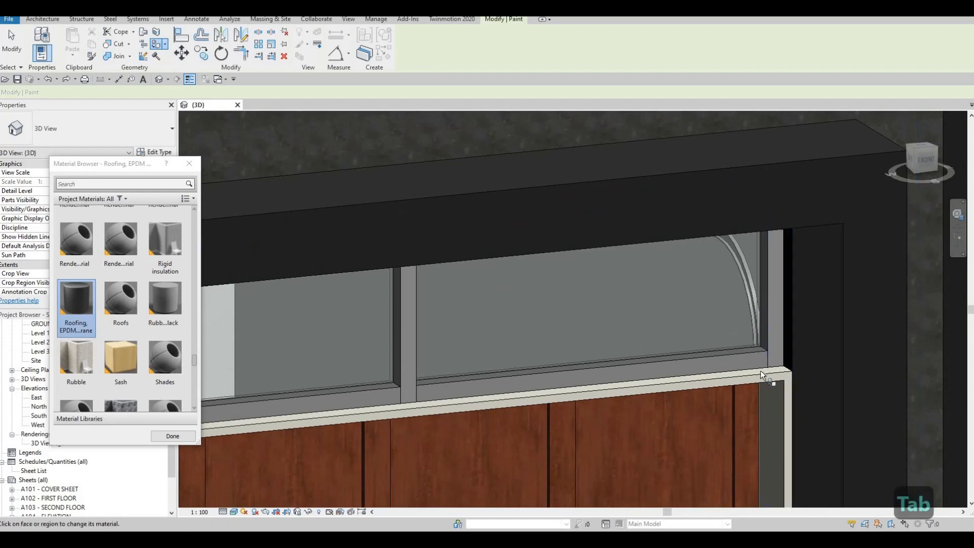
{"action": "key", "text": "Tab"}
{"action": "key", "text": "Tab"}
- Paint the head reveal above the garage's transom windows with Roofing, EPDM Membrane
{"action": "mouse_move", "coordinate": [640, 372]}
{"action": "middle_mouse_down", "text": "shift"}
{"action": "mouse_move", "coordinate": [639, 196]}
{"action": "mouse_move", "coordinate": [606, 304]}
{"action": "mouse_move", "coordinate": [598, 302]}
{"action": "mouse_move", "coordinate": [663, 348]}
{"action": "mouse_move", "coordinate": [810, 308]}
{"action": "mouse_move", "coordinate": [635, 254]}
{"action": "middle_mouse_up", "text": "shift"}
{"action": "scroll", "coordinate": [638, 233], "scroll_direction": "up", "scroll_amount": 2}
{"action": "scroll", "coordinate": [640, 224], "scroll_direction": "up", "scroll_amount": 1}
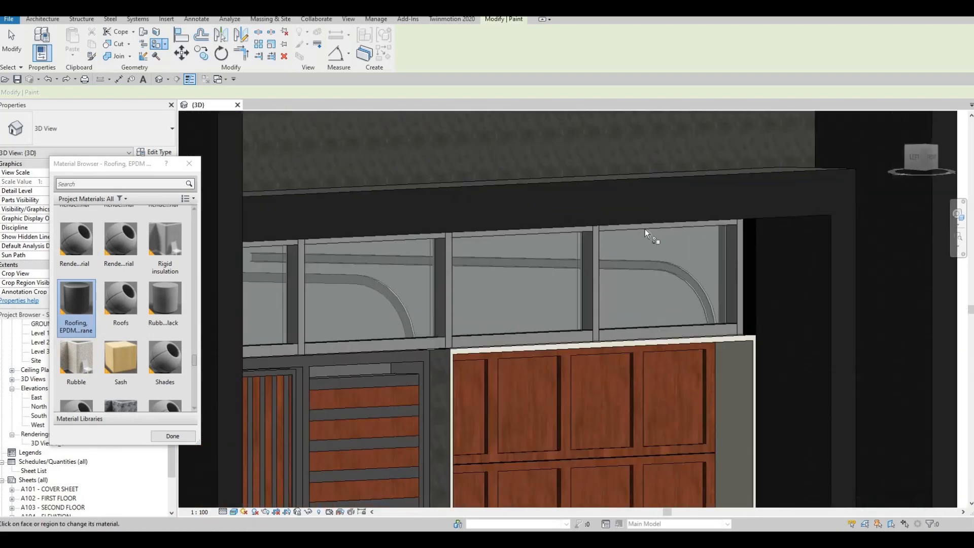
{"action": "middle_click_drag", "start_coordinate": [654, 208], "coordinate": [673, 325], "text": "shift"}
{"action": "key", "text": "Tab"}
{"action": "left_click", "coordinate": [440, 391]}
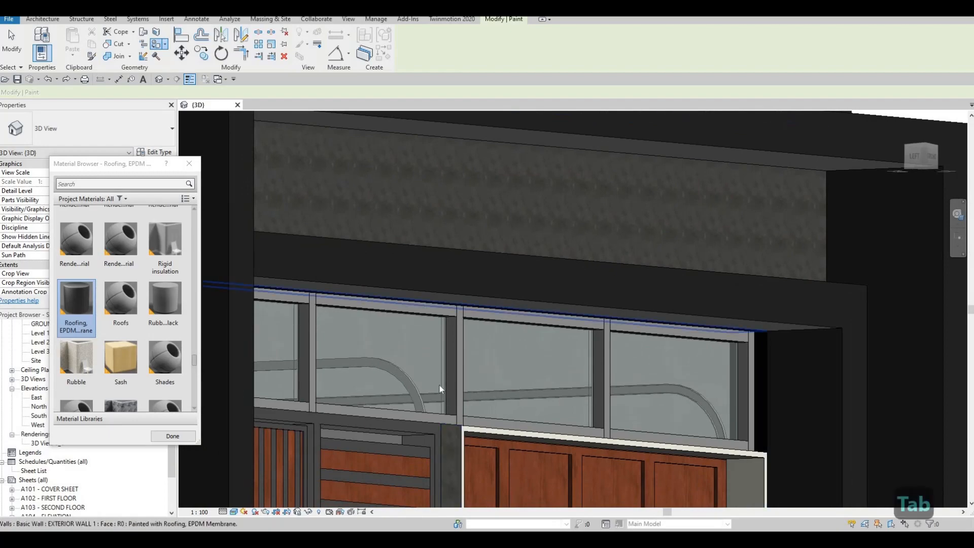
- Paint the garage opening's side reveal next to the slatted entrance gate with Roofing, EPDM Membrane
{"action": "middle_click_drag", "start_coordinate": [440, 391], "coordinate": [702, 406], "text": "shift"}
{"action": "mouse_move", "coordinate": [392, 428]}
{"action": "middle_mouse_down"}
{"action": "mouse_move", "coordinate": [438, 426]}
{"action": "mouse_move", "coordinate": [380, 436]}
{"action": "mouse_move", "coordinate": [400, 406]}
{"action": "middle_mouse_up"}
{"action": "scroll", "coordinate": [397, 398], "scroll_direction": "up", "scroll_amount": 1}
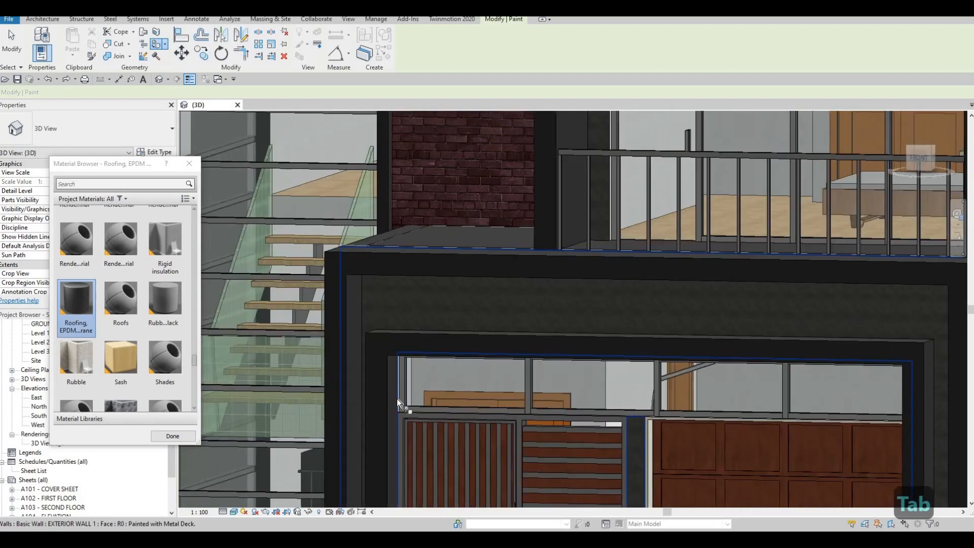
{"action": "key", "text": "Tab"}
{"action": "key", "text": "Tab"}
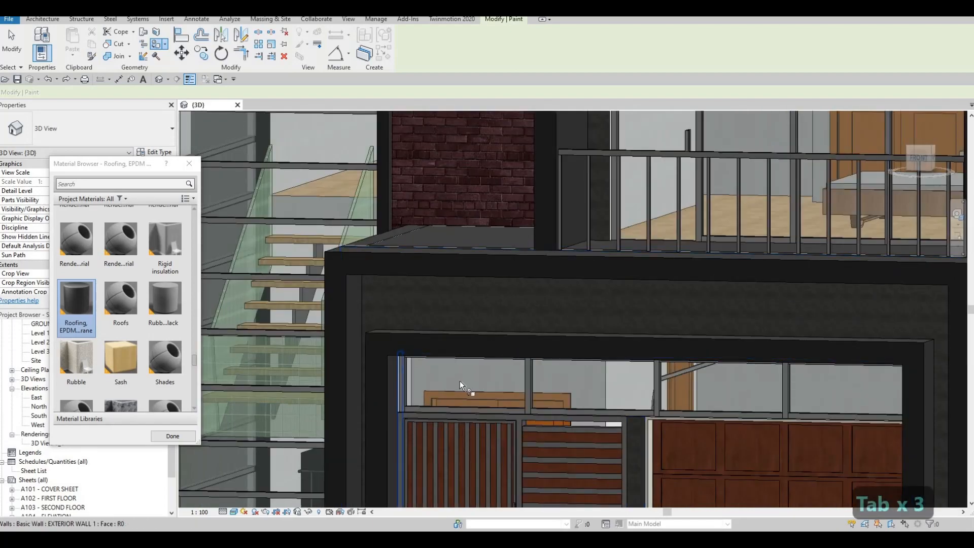
{"action": "middle_click_drag", "start_coordinate": [460, 380], "coordinate": [485, 399], "text": "shift"}
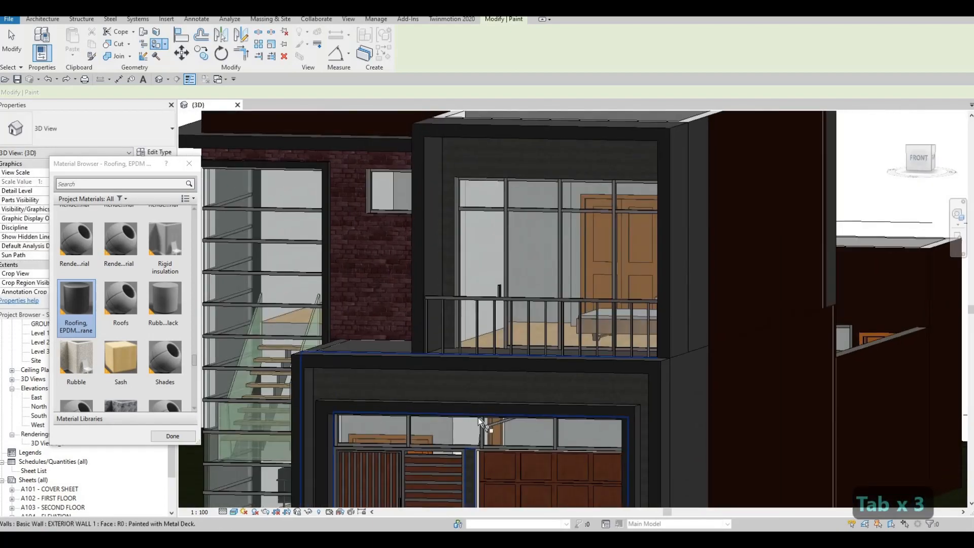
{"action": "scroll", "coordinate": [455, 396], "scroll_direction": "up", "scroll_amount": 3}
{"action": "scroll", "coordinate": [446, 372], "scroll_direction": "up", "scroll_amount": 2}
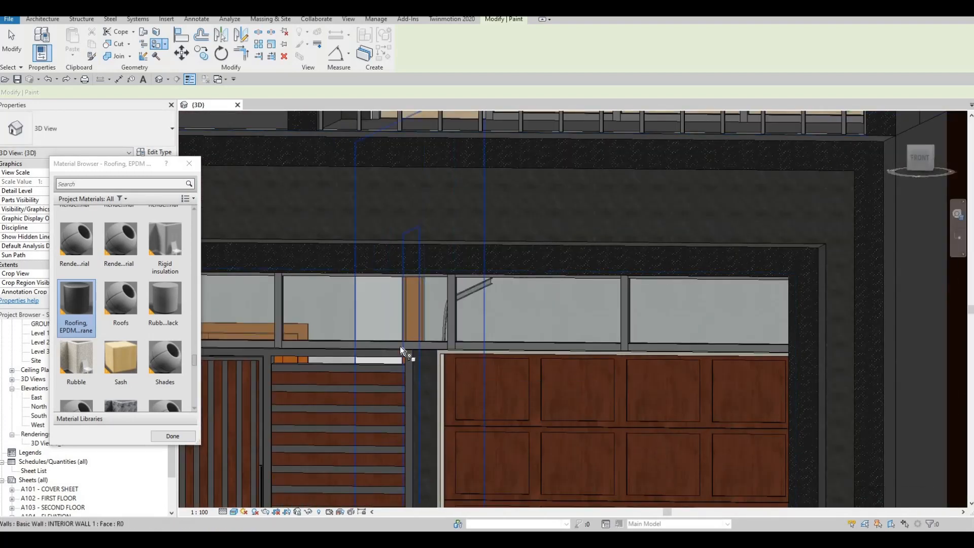
- Paint the side reveal of the small upper window in the brick wall with Roofing, EPDM Membrane
{"action": "scroll", "coordinate": [401, 349], "scroll_direction": "down", "scroll_amount": 6}
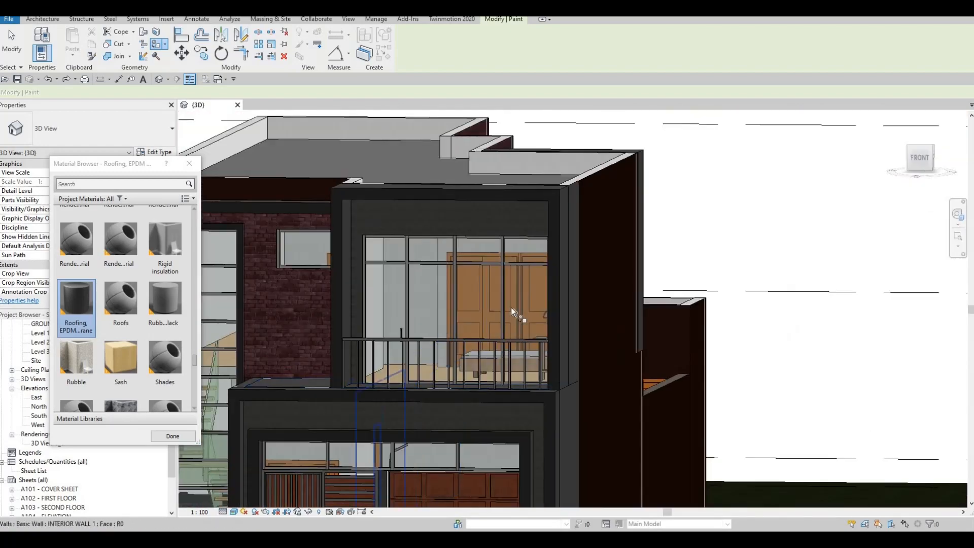
{"action": "middle_click_drag", "start_coordinate": [512, 311], "coordinate": [619, 310], "text": "shift"}
{"action": "middle_click_drag", "start_coordinate": [921, 332], "coordinate": [512, 352], "text": "shift"}
{"action": "scroll", "coordinate": [482, 325], "scroll_direction": "up", "scroll_amount": 5}
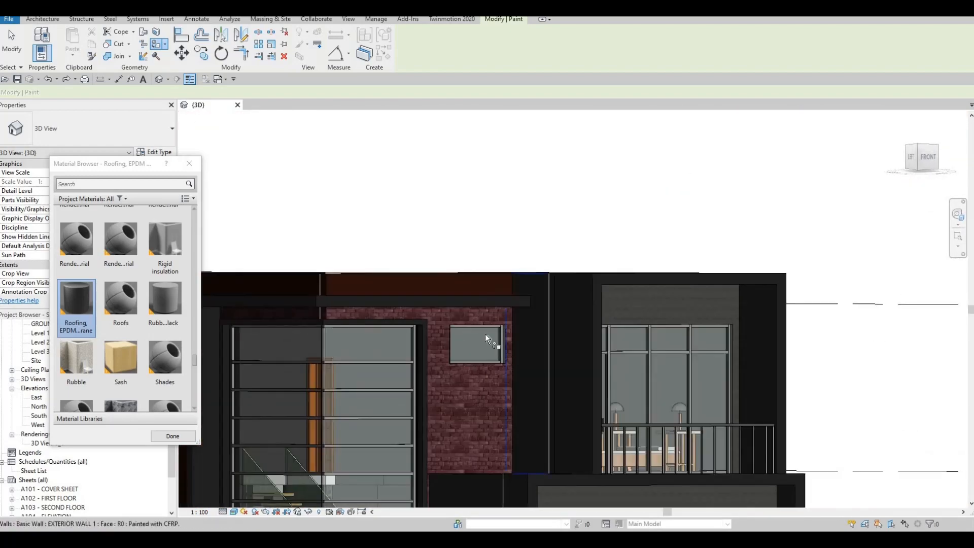
{"action": "key", "text": "Tab"}
{"action": "key", "text": "Tab"}
{"action": "left_click", "coordinate": [477, 312]}
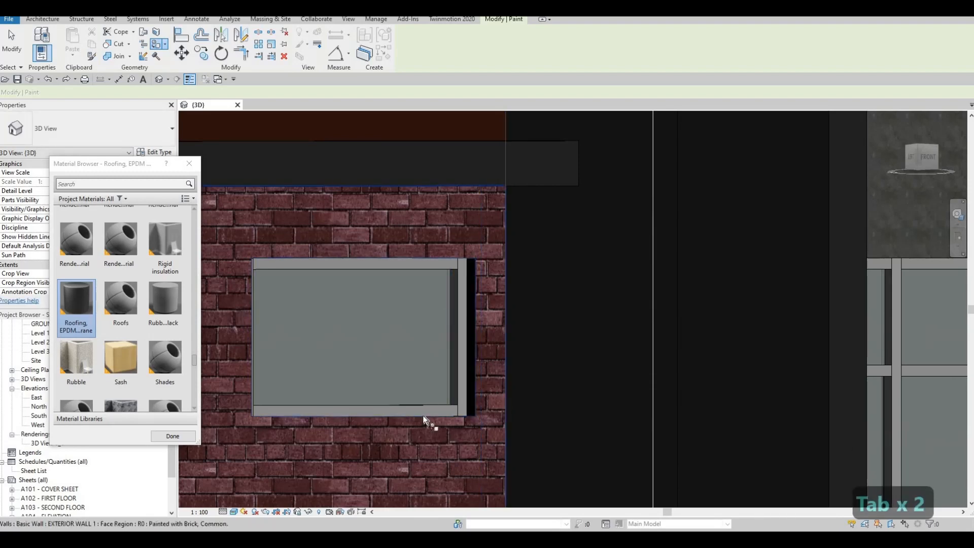
- Paint the sill and head reveals of the small brick-wall window with Roofing, EPDM Membrane
{"action": "key", "text": "Tab"}
{"action": "key", "text": "Tab"}
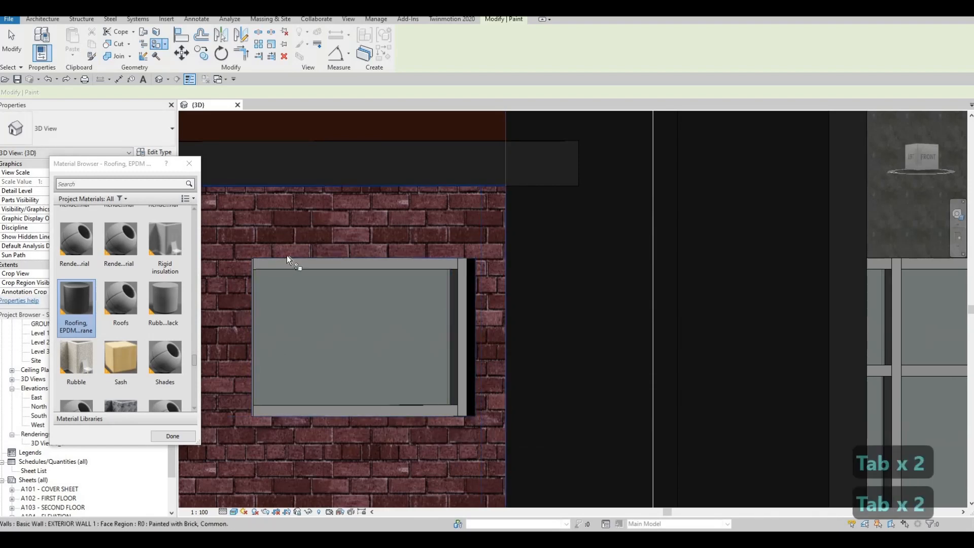
{"action": "key", "text": "Tab"}
{"action": "scroll", "coordinate": [466, 388], "scroll_direction": "up", "scroll_amount": 2}
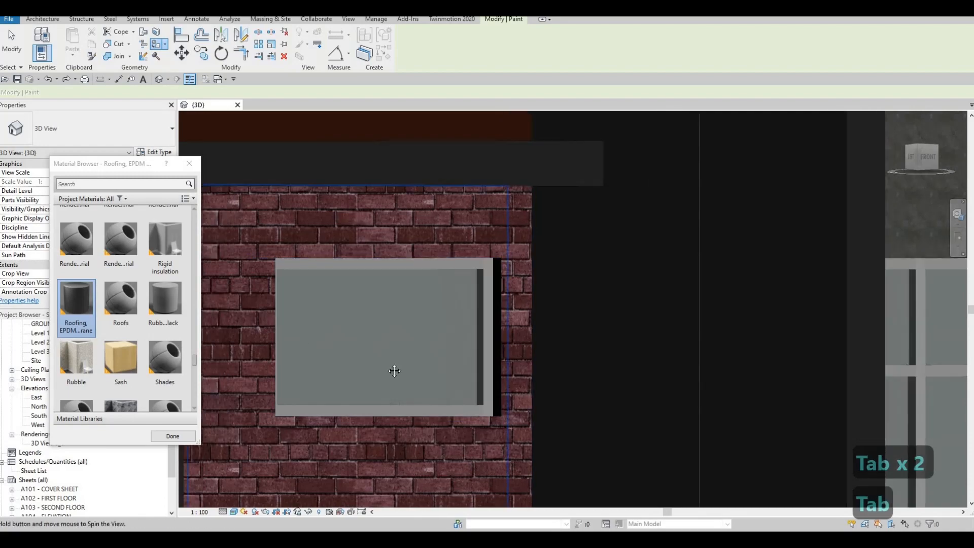
{"action": "middle_click_drag", "start_coordinate": [466, 388], "coordinate": [374, 395]}
{"action": "scroll", "coordinate": [374, 396], "scroll_direction": "down", "scroll_amount": 1}
{"action": "middle_click_drag", "start_coordinate": [862, 330], "coordinate": [546, 326]}
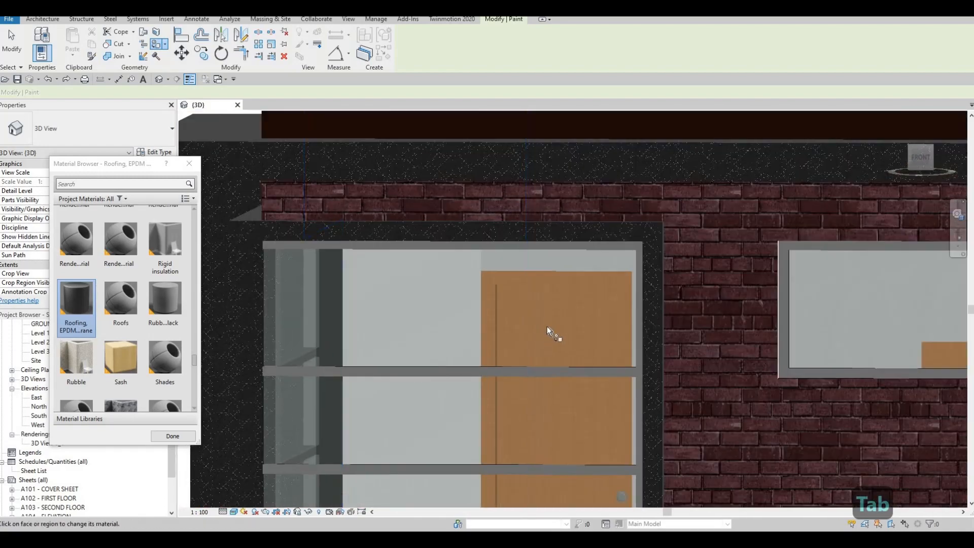
- Paint the small brick-wall window's side reveal nearest the tall glazing with Roofing, EPDM Membrane
{"action": "middle_click_drag", "start_coordinate": [793, 323], "coordinate": [572, 312]}
{"action": "scroll", "coordinate": [572, 313], "scroll_direction": "up", "scroll_amount": 2}
{"action": "key", "text": "Tab"}
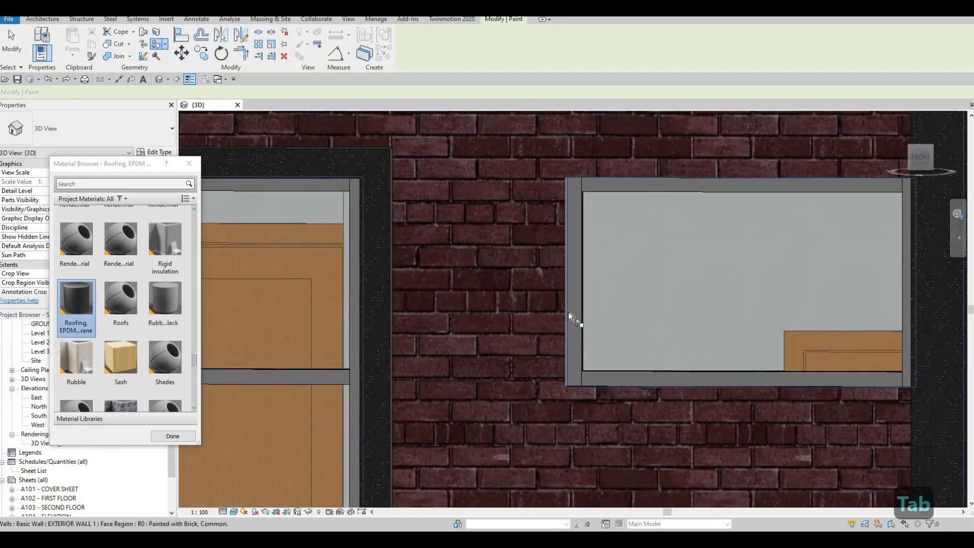
{"action": "key", "text": "Tab"}
{"action": "left_click", "coordinate": [566, 313]}
{"action": "scroll", "coordinate": [548, 330], "scroll_direction": "down", "scroll_amount": 3}
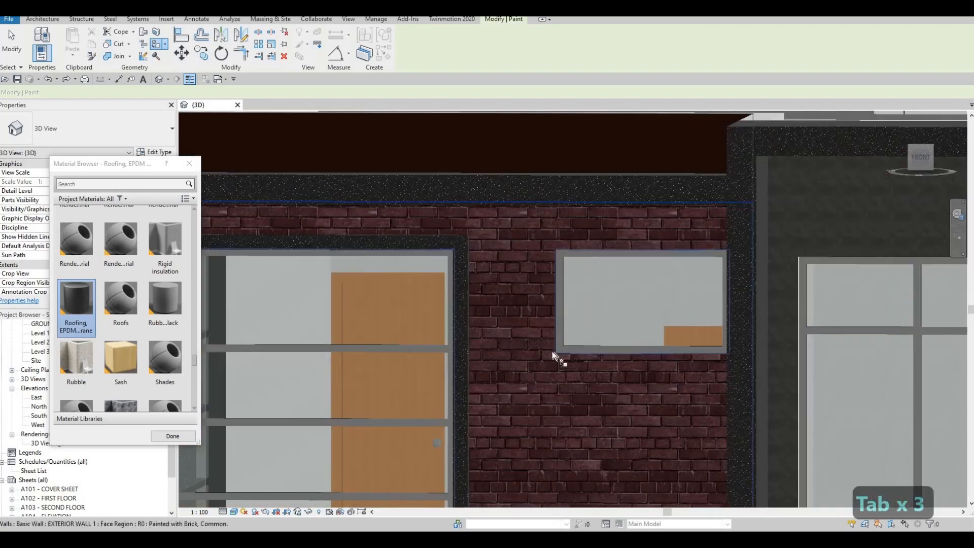
- Paint the balcony glazing's head reveal and its side reveal nearest the brick wall with Roofing, EPDM Membrane
{"action": "middle_click_drag", "start_coordinate": [669, 276], "coordinate": [415, 237]}
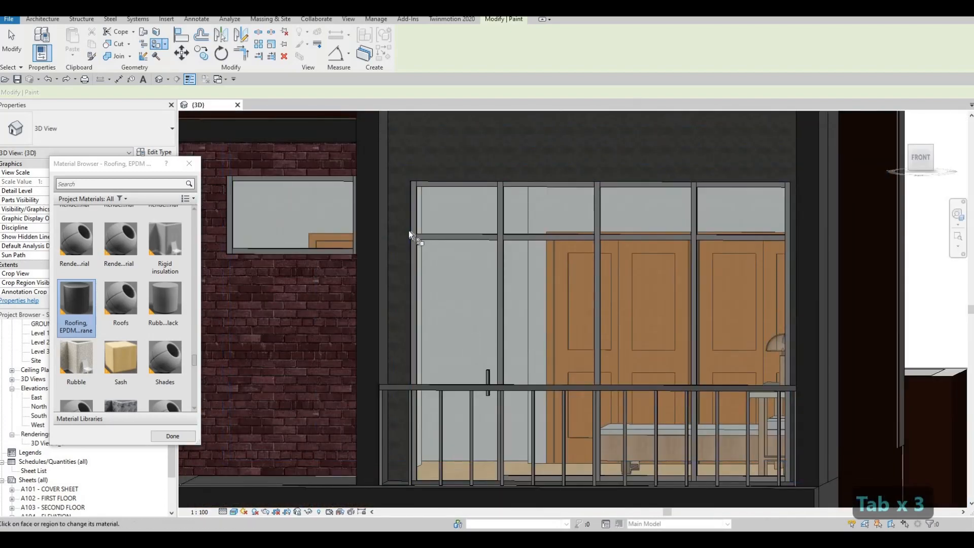
{"action": "key", "text": "Tab"}
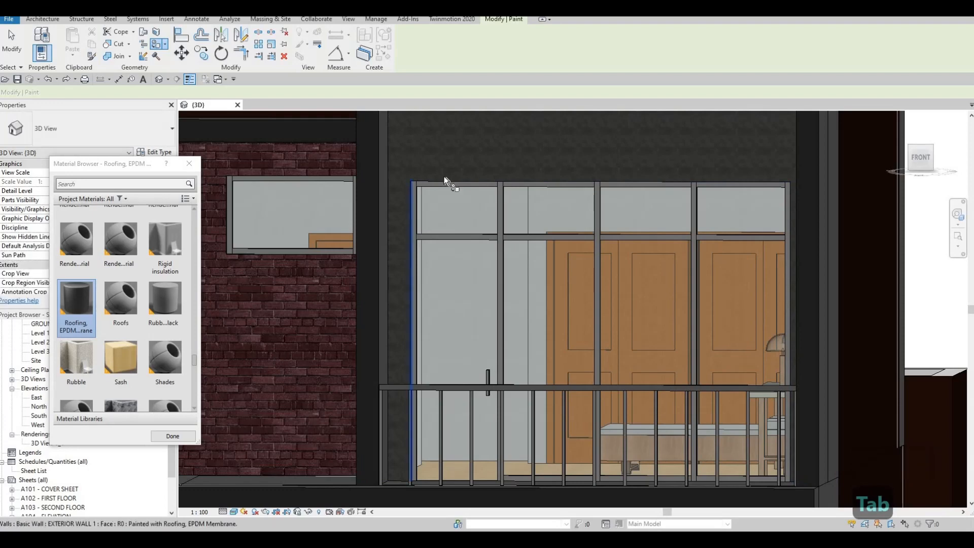
{"action": "key", "text": "Tab"}
{"action": "key", "text": "Tab"}
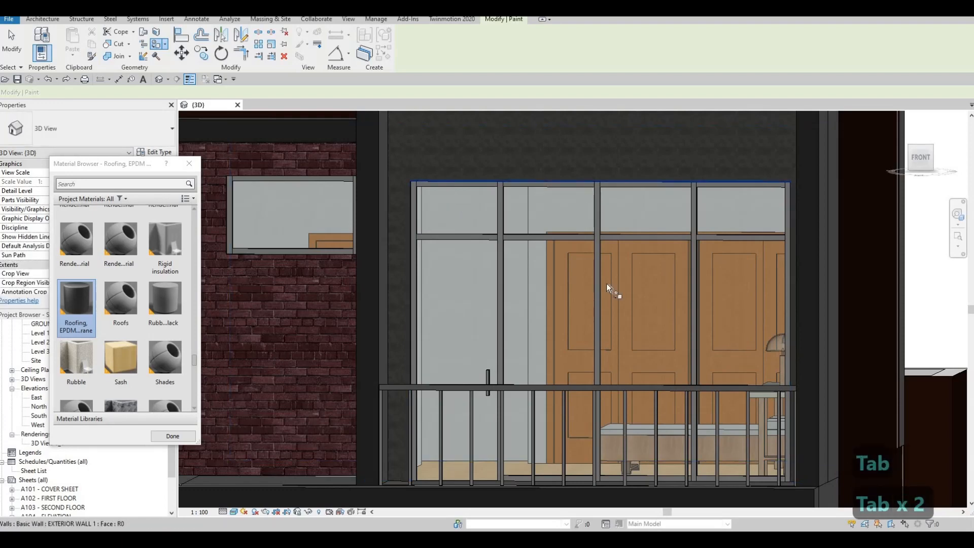
- Paint the balcony glazing's side reveal farthest from the brick wall with Roofing, EPDM Membrane and finish painting
{"action": "middle_click_drag", "start_coordinate": [595, 289], "coordinate": [576, 217], "text": "shift"}
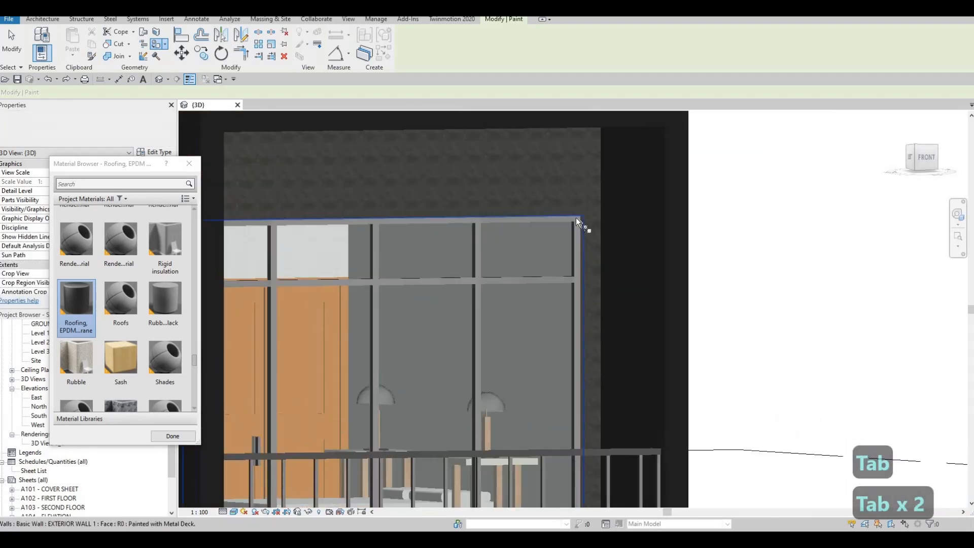
{"action": "scroll", "coordinate": [576, 218], "scroll_direction": "up", "scroll_amount": 2}
{"action": "key", "text": "Tab"}
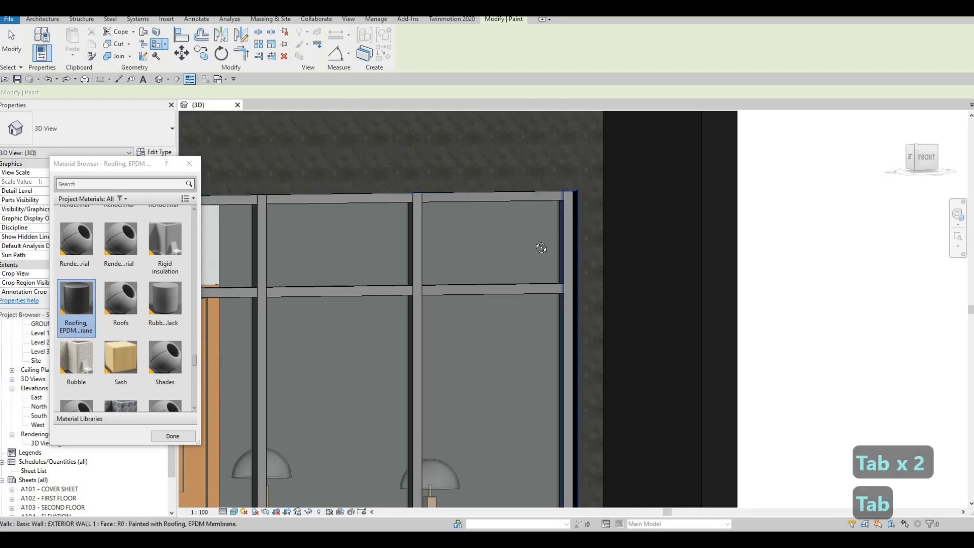
{"action": "scroll", "coordinate": [568, 219], "scroll_direction": "down", "scroll_amount": 3}
{"action": "scroll", "coordinate": [497, 319], "scroll_direction": "down", "scroll_amount": 3}
{"action": "scroll", "coordinate": [558, 340], "scroll_direction": "up", "scroll_amount": 2}
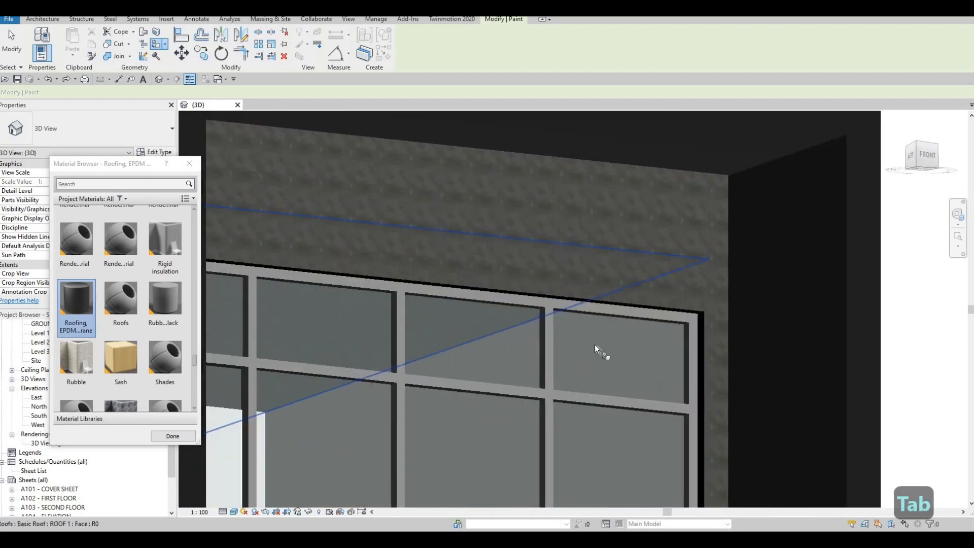
{"action": "scroll", "coordinate": [634, 385], "scroll_direction": "down", "scroll_amount": 4}
{"action": "mouse_move", "coordinate": [673, 430]}
{"action": "middle_mouse_down", "text": "shift"}
{"action": "mouse_move", "coordinate": [548, 387]}
{"action": "mouse_move", "coordinate": [496, 352]}
{"action": "mouse_move", "coordinate": [526, 348]}
{"action": "mouse_move", "coordinate": [481, 315]}
{"action": "middle_mouse_up", "text": "shift"}
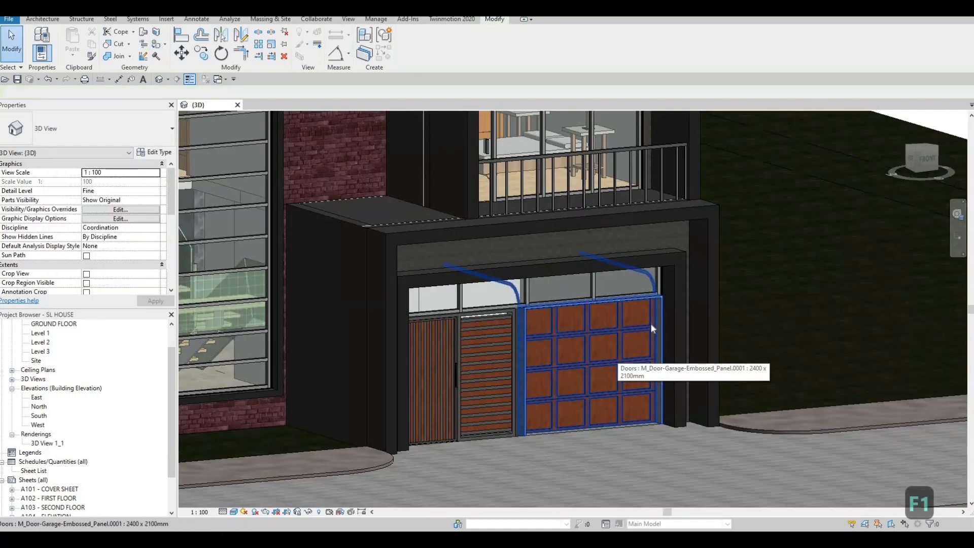
- Set the garage door type's frame material to Aluminum, Anodized Bronze from the Metal category of the AEC Materials library
{"action": "scroll", "coordinate": [669, 315], "scroll_direction": "up", "scroll_amount": 2}
{"action": "left_click", "coordinate": [667, 317]}
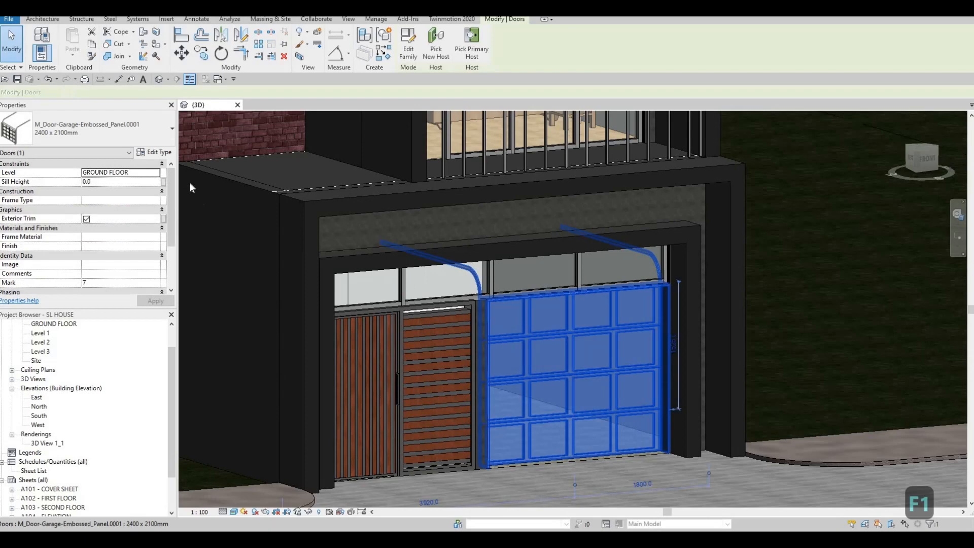
{"action": "left_click", "coordinate": [155, 152]}
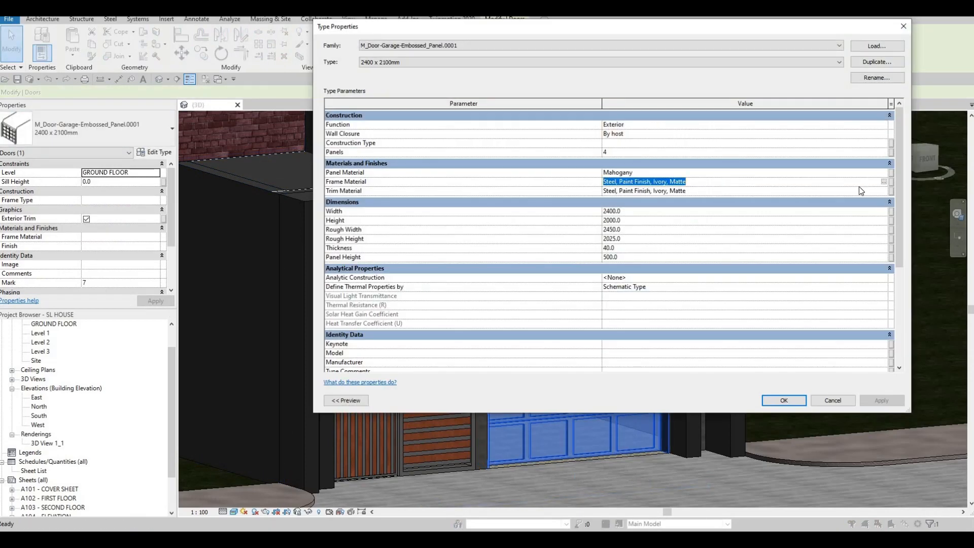
{"action": "left_click", "coordinate": [885, 183]}
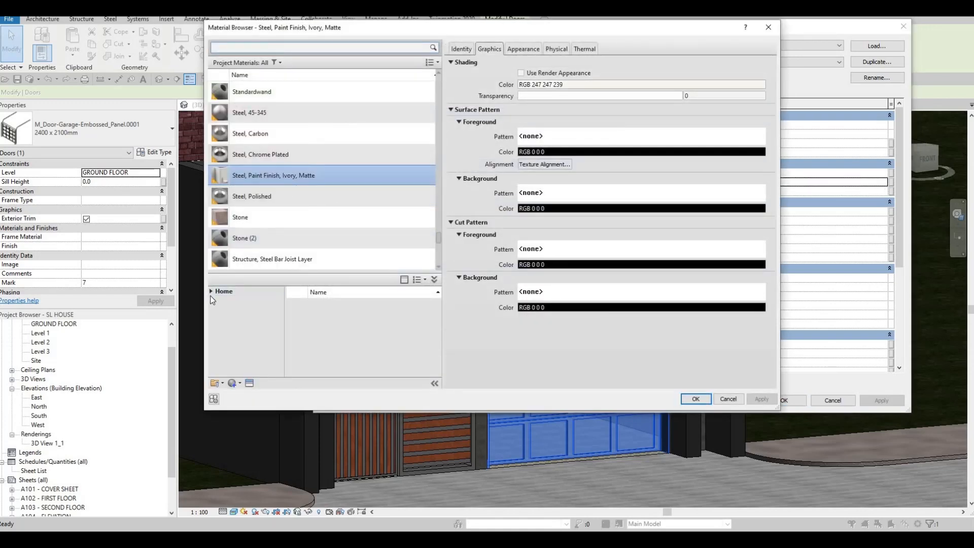
{"action": "left_click", "coordinate": [211, 291]}
{"action": "left_click", "coordinate": [218, 313]}
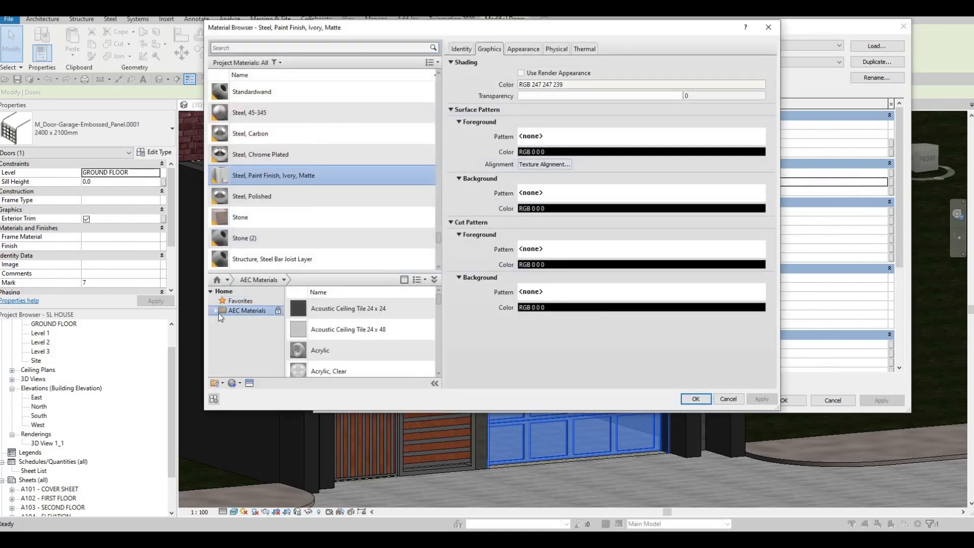
{"action": "left_click", "coordinate": [215, 311]}
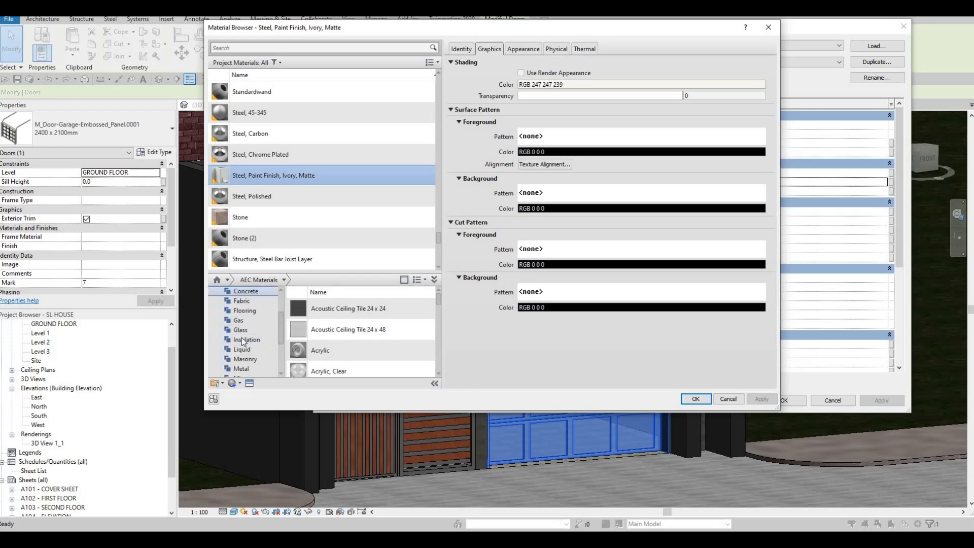
{"action": "scroll", "coordinate": [217, 309], "scroll_direction": "down", "scroll_amount": 3}
{"action": "left_click", "coordinate": [218, 303]}
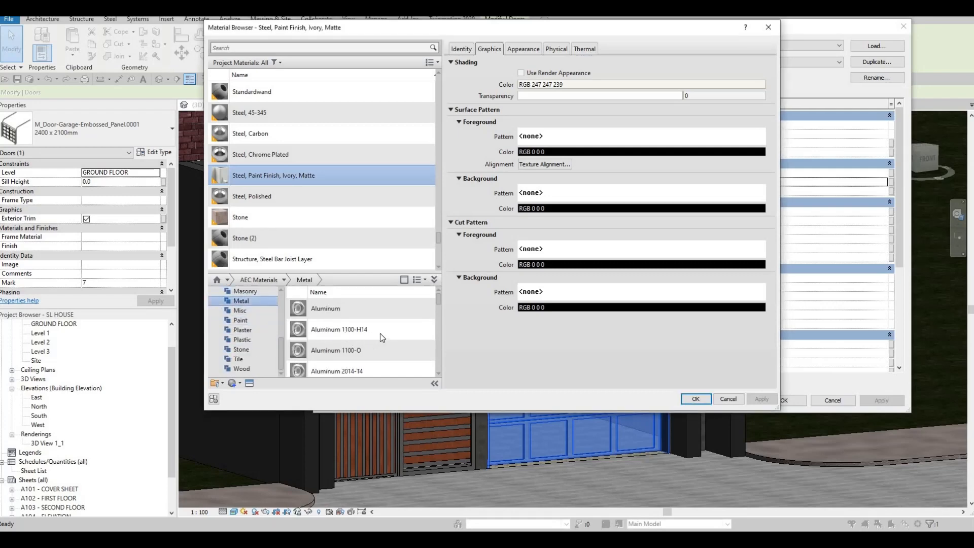
{"action": "scroll", "coordinate": [396, 345], "scroll_direction": "down", "scroll_amount": 3}
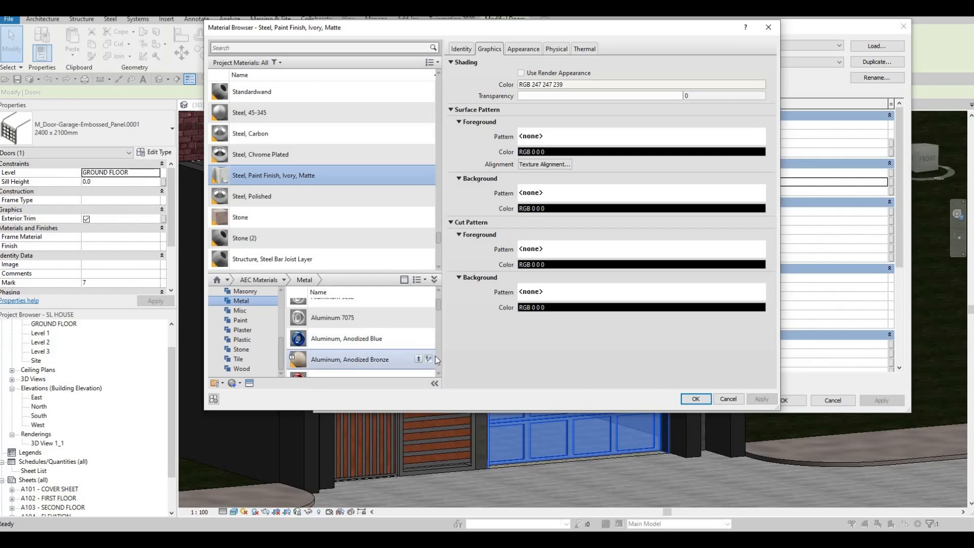
{"action": "left_click", "coordinate": [762, 399]}
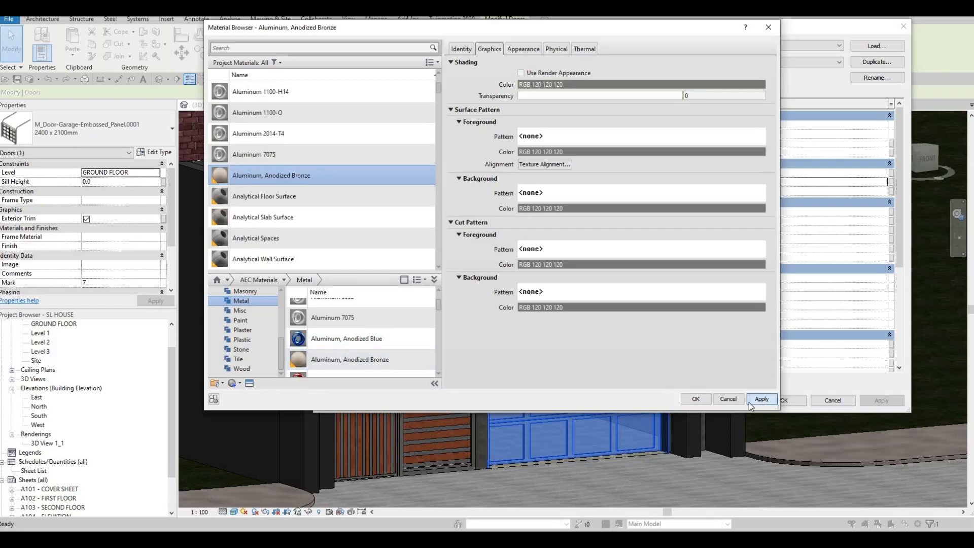
{"action": "key", "text": "Return"}
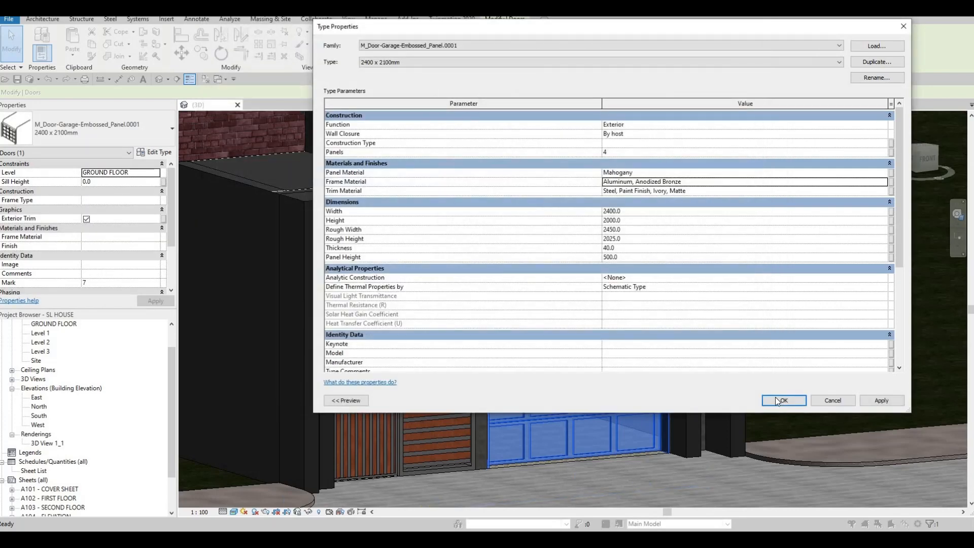
{"action": "left_click", "coordinate": [776, 400]}
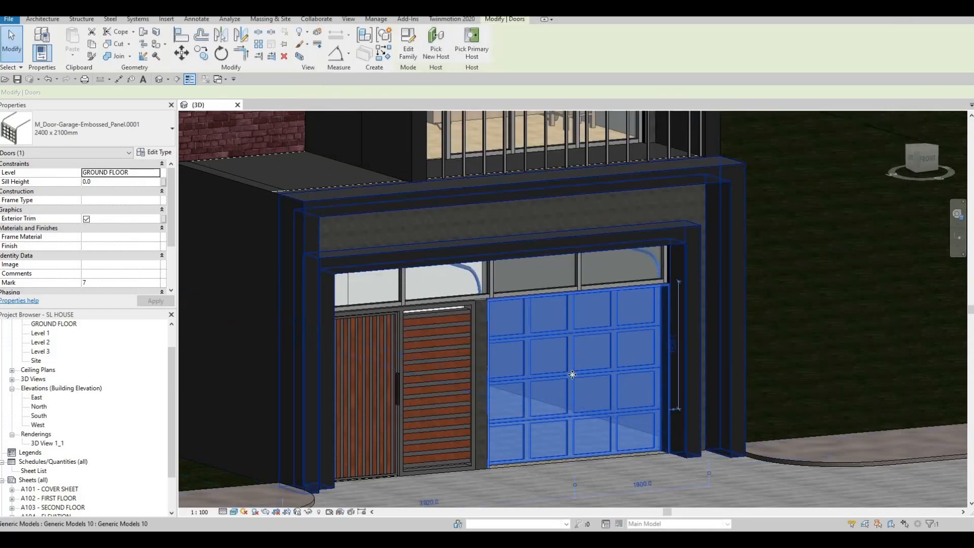
- Deselect the garage door and bring up the Twinmotion 2020 direct link commands for the whole house
{"action": "scroll", "coordinate": [657, 347], "scroll_direction": "down", "scroll_amount": 1}
{"action": "scroll", "coordinate": [592, 293], "scroll_direction": "down", "scroll_amount": 1}
{"action": "middle_click_drag", "start_coordinate": [532, 365], "coordinate": [600, 361]}
{"action": "middle_click_drag", "start_coordinate": [590, 313], "coordinate": [599, 366]}
{"action": "key", "text": "Escape"}
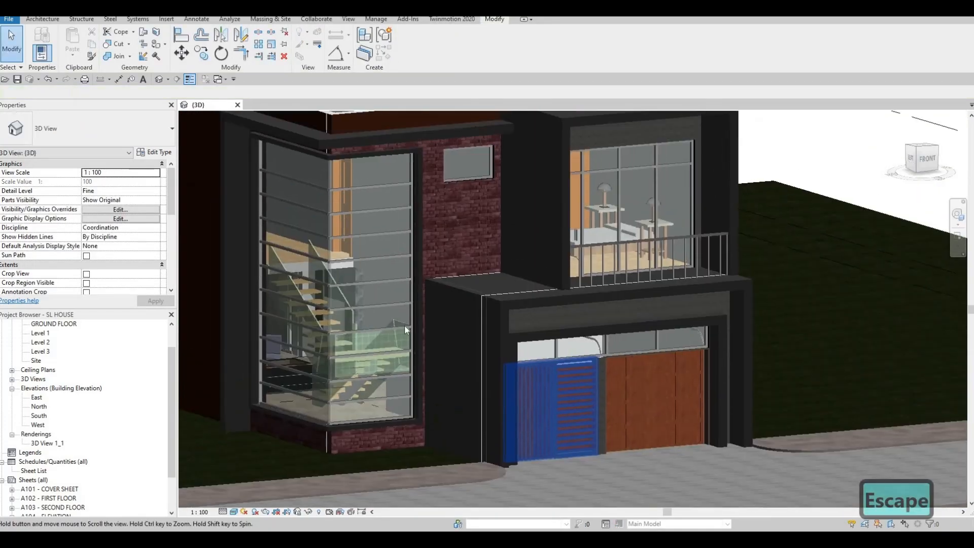
{"action": "scroll", "coordinate": [600, 366], "scroll_direction": "down", "scroll_amount": 1}
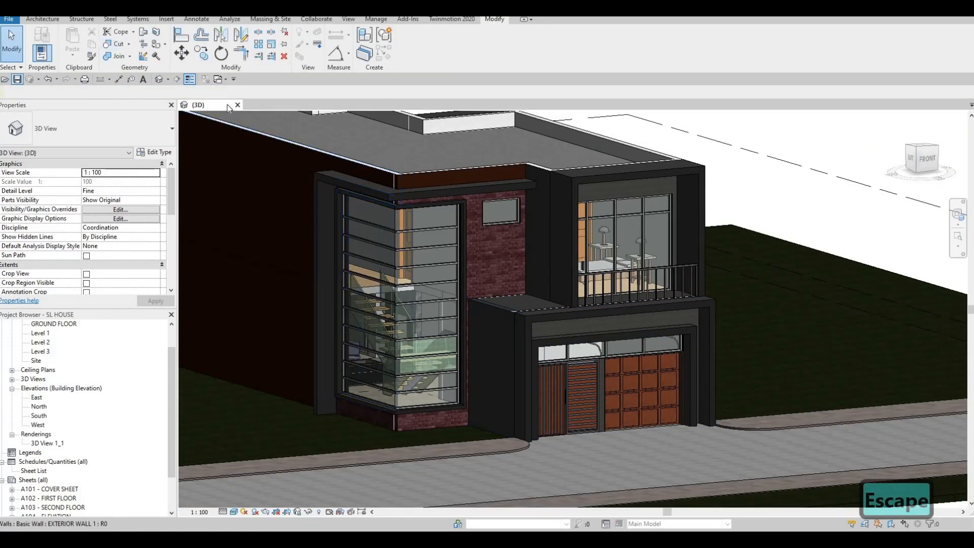
{"action": "left_click", "coordinate": [463, 23]}
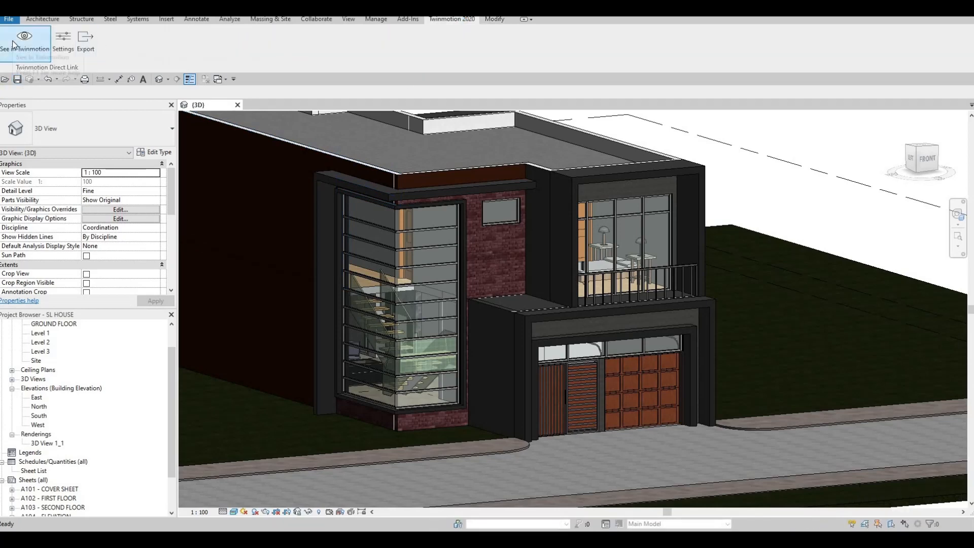
- Switch to Twinmotion by synchronising the SL HOUSE model through the Direct Link
{"action": "left_click", "coordinate": [15, 40]}
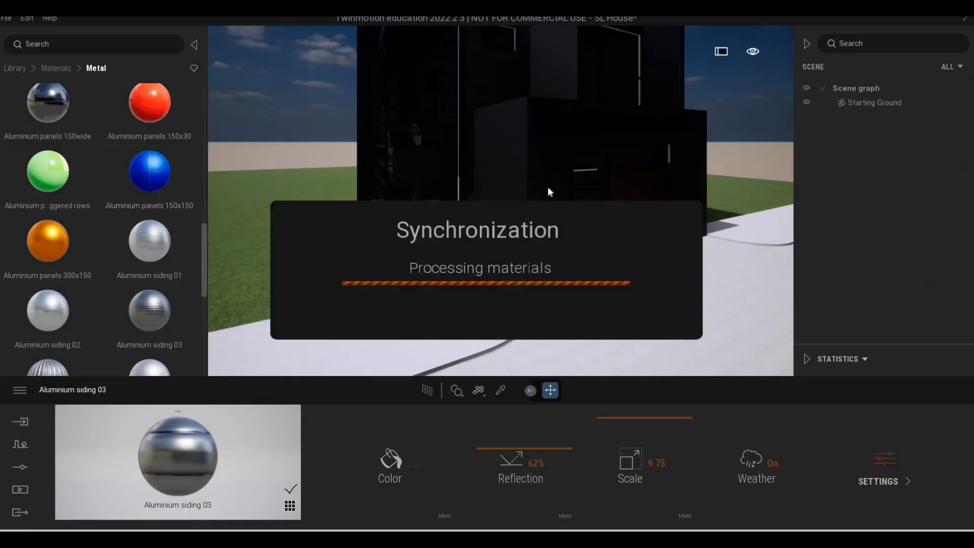
{"action": "middle_click_drag", "start_coordinate": [538, 203], "coordinate": [555, 268]}
{"action": "scroll", "coordinate": [559, 268], "scroll_direction": "up", "scroll_amount": 3}
{"action": "key", "text": "F1"}
{"action": "key", "text": "F1"}
- Sample the Aluminum 7075 material from the slatted gate's frame and apply it to the garage door frame
{"action": "scroll", "coordinate": [555, 269], "scroll_direction": "up", "scroll_amount": 6}
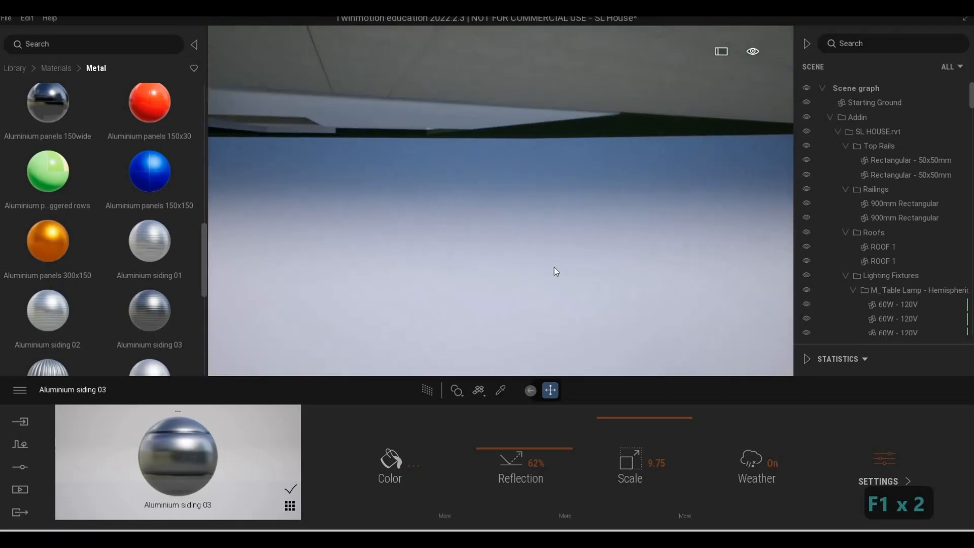
{"action": "scroll", "coordinate": [554, 268], "scroll_direction": "down", "scroll_amount": 3}
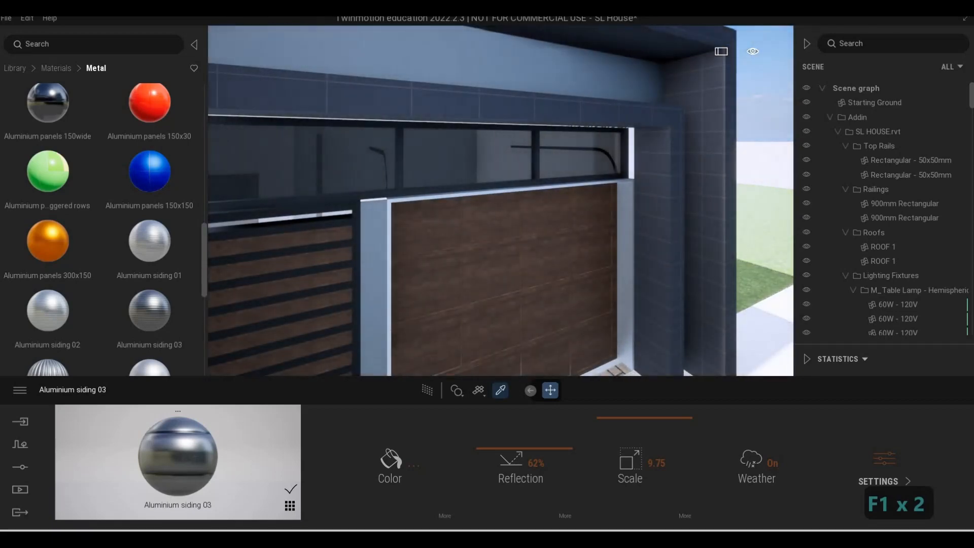
{"action": "left_click", "coordinate": [500, 388]}
{"action": "left_click", "coordinate": [359, 252]}
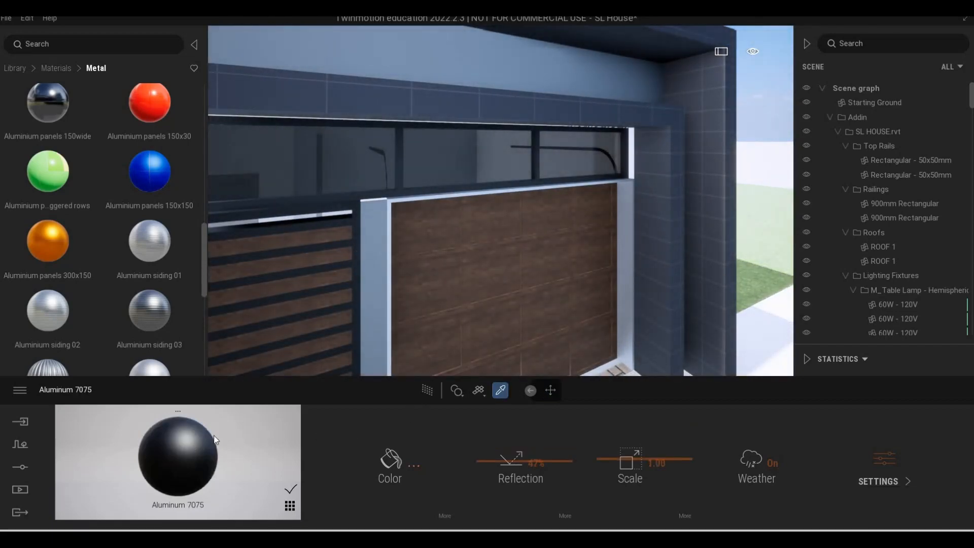
{"action": "left_click", "coordinate": [503, 193]}
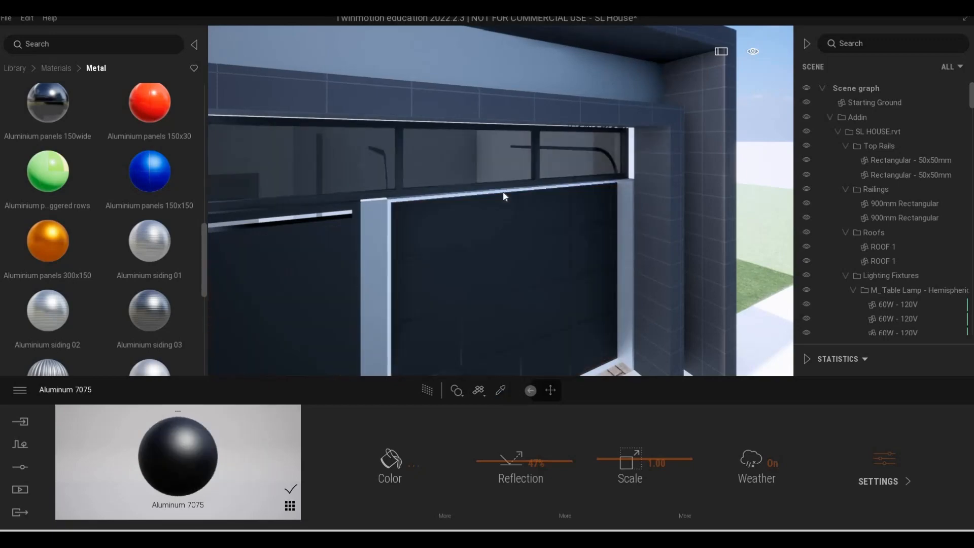
{"action": "scroll", "coordinate": [541, 227], "scroll_direction": "down", "scroll_amount": 4}
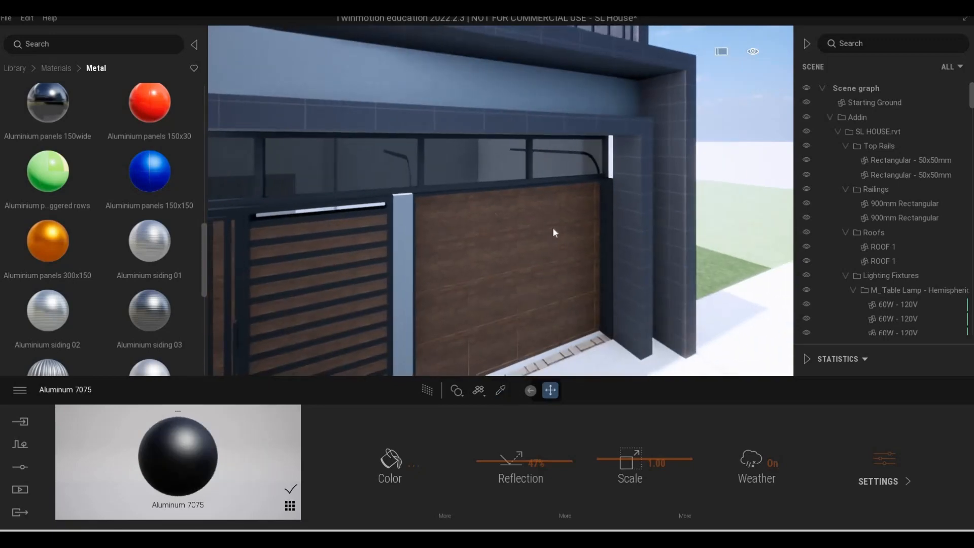
- Apply Aluminum 7075 to the white outer frame of the windows above the garage door
{"action": "scroll", "coordinate": [337, 324], "scroll_direction": "up", "scroll_amount": 2}
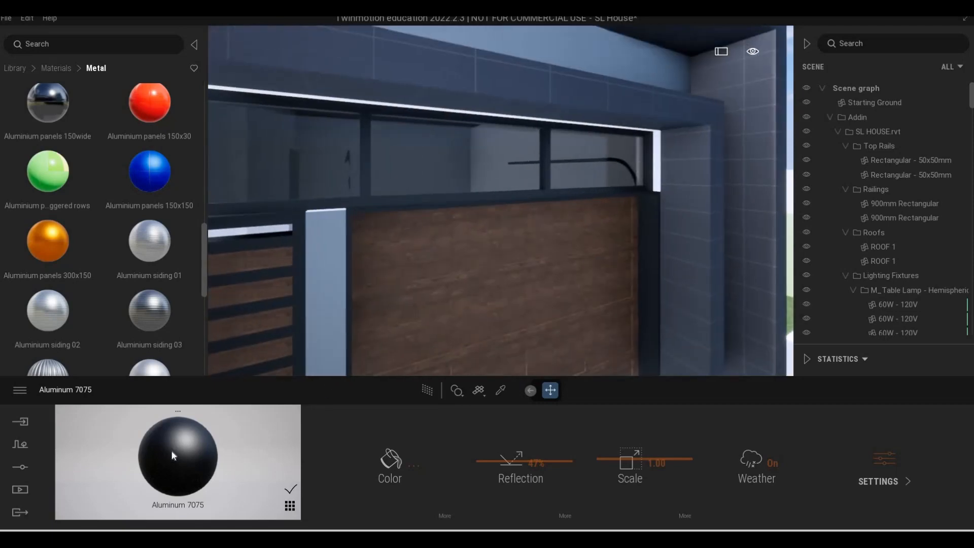
{"action": "left_click_drag", "start_coordinate": [172, 452], "coordinate": [560, 246]}
{"action": "key", "text": "ctrl+z"}
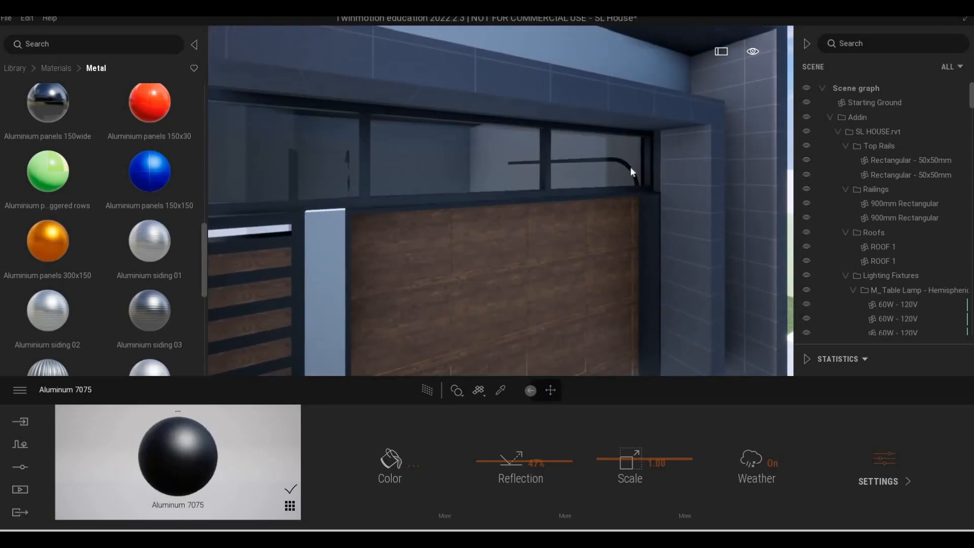
- Examine the interior, roof edge, corner curtain wall and side walls of the house for surfaces that still need a material
{"action": "scroll", "coordinate": [507, 178], "scroll_direction": "down", "scroll_amount": 2}
{"action": "middle_click_drag", "start_coordinate": [507, 179], "coordinate": [458, 183], "text": "shift"}
{"action": "scroll", "coordinate": [460, 187], "scroll_direction": "up", "scroll_amount": 4}
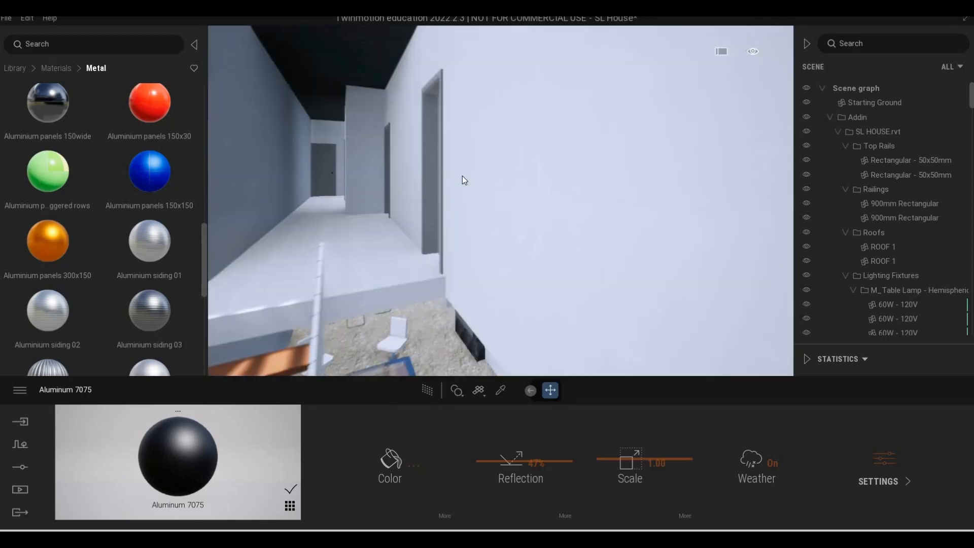
{"action": "scroll", "coordinate": [493, 191], "scroll_direction": "down", "scroll_amount": 3}
{"action": "scroll", "coordinate": [548, 205], "scroll_direction": "down", "scroll_amount": 3}
{"action": "middle_click_drag", "start_coordinate": [549, 206], "coordinate": [436, 299]}
{"action": "scroll", "coordinate": [457, 203], "scroll_direction": "down", "scroll_amount": 2}
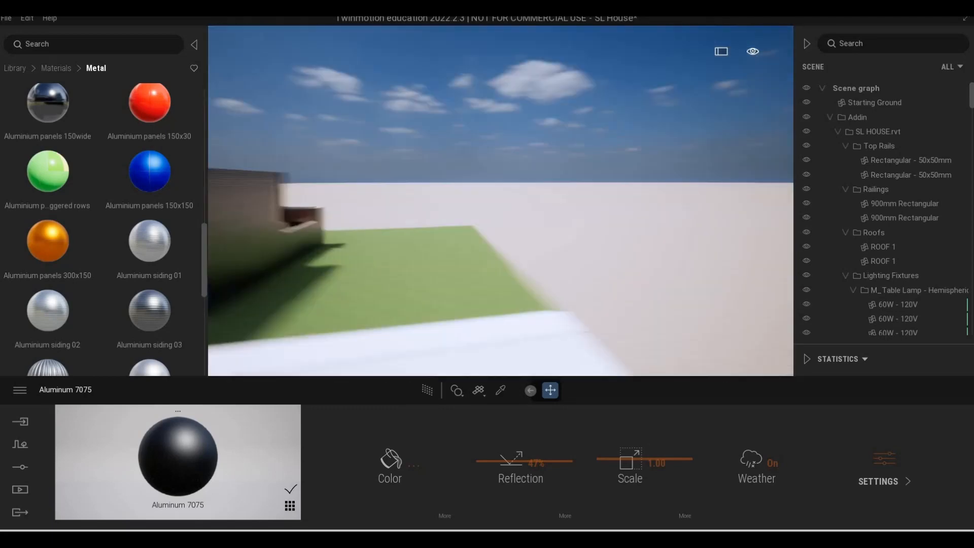
{"action": "scroll", "coordinate": [550, 211], "scroll_direction": "down", "scroll_amount": 3}
{"action": "middle_click_drag", "start_coordinate": [550, 211], "coordinate": [710, 230], "text": "shift"}
{"action": "middle_click_drag", "start_coordinate": [550, 230], "coordinate": [550, 127]}
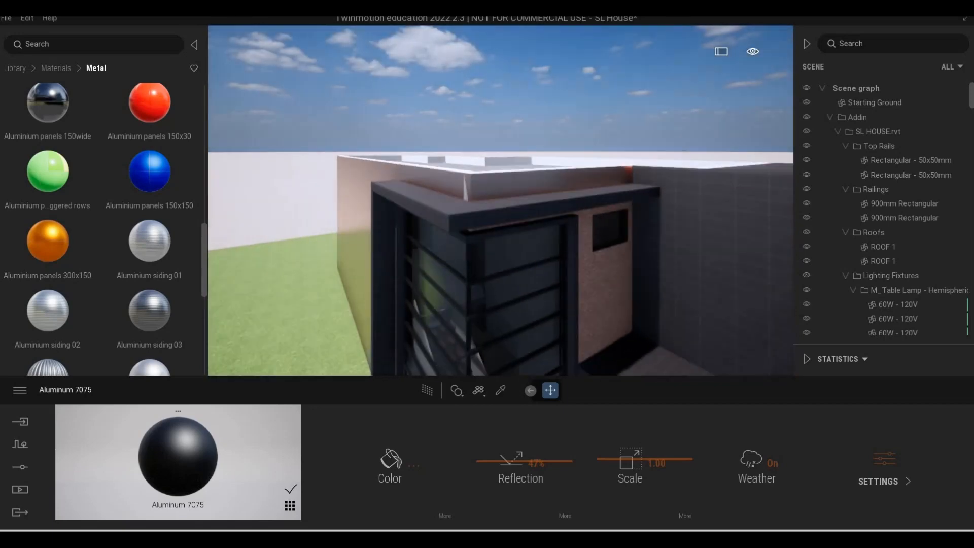
{"action": "scroll", "coordinate": [550, 230], "scroll_direction": "up", "scroll_amount": 2}
{"action": "middle_click_drag", "start_coordinate": [550, 229], "coordinate": [550, 127]}
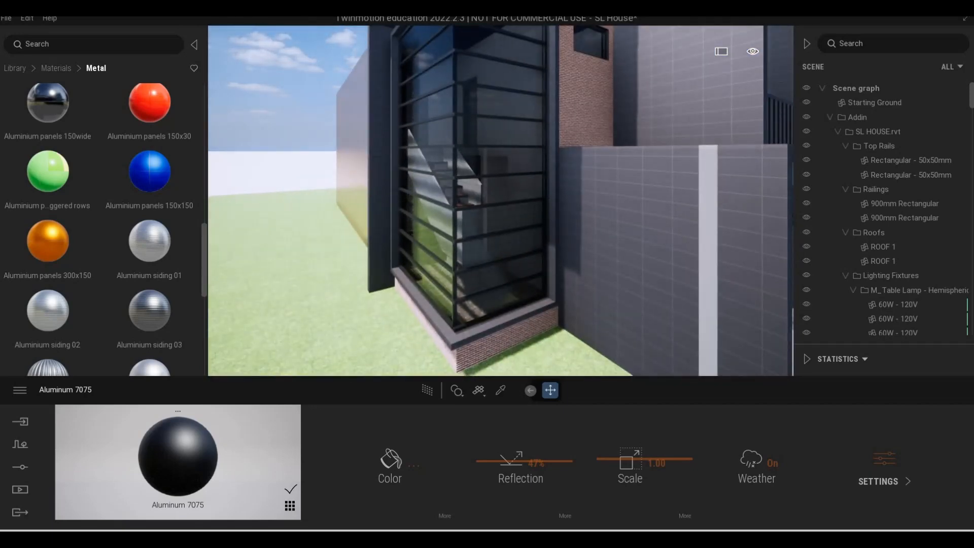
- Try applying the Aluminium panels 300x150 material to the white strip on the garage's side wall
{"action": "key", "text": "d"}
{"action": "key", "text": "w"}
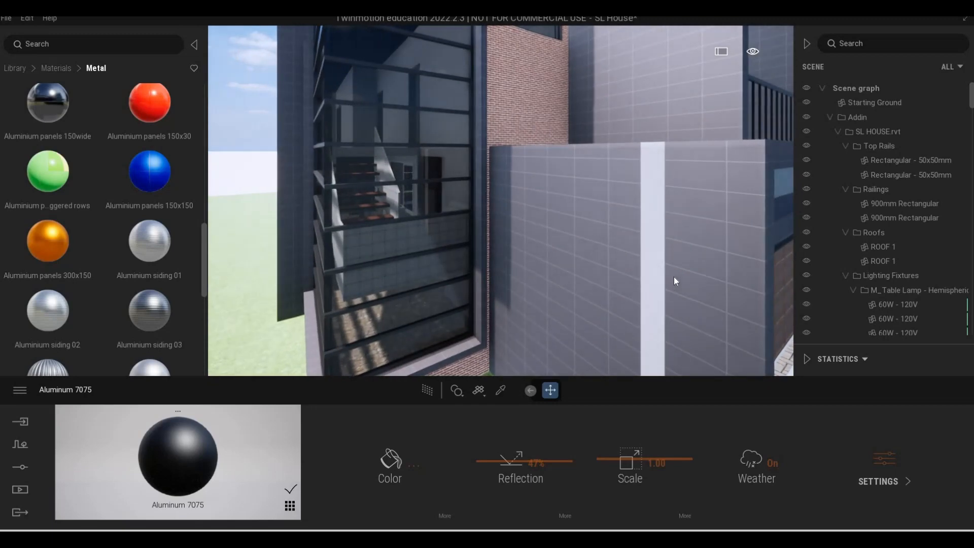
{"action": "key", "text": "s"}
{"action": "key", "text": "s"}
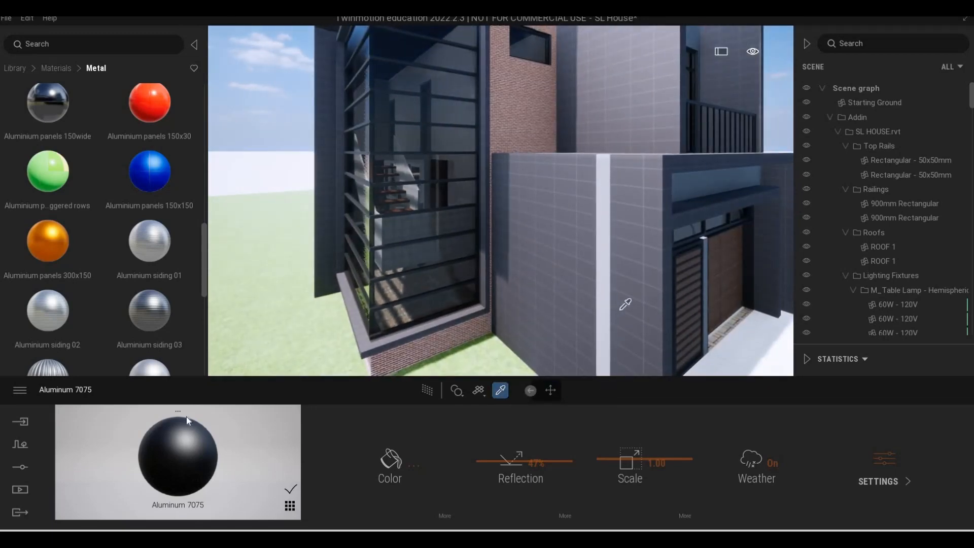
{"action": "left_click", "coordinate": [621, 307]}
{"action": "left_click", "coordinate": [603, 265]}
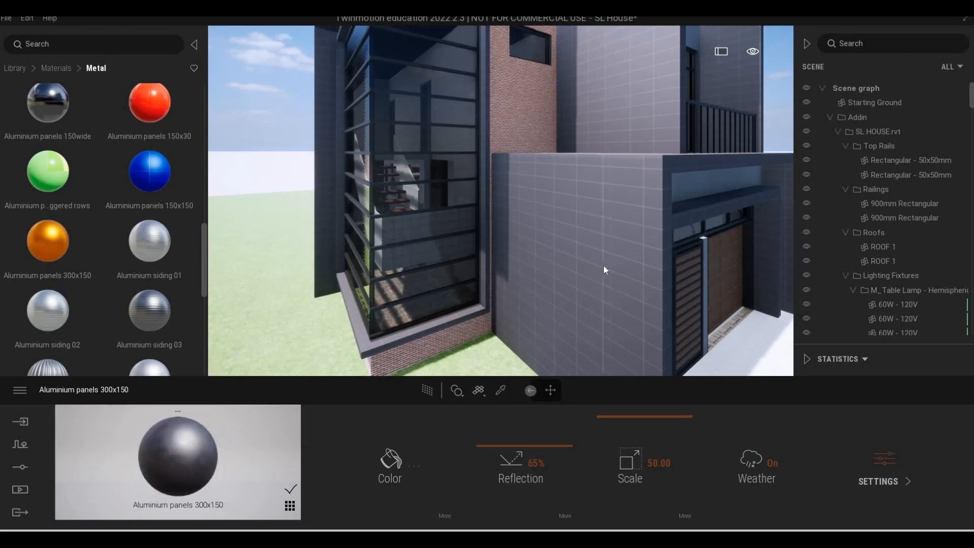
{"action": "middle_click_drag", "start_coordinate": [616, 253], "coordinate": [592, 339]}
{"action": "middle_click_drag", "start_coordinate": [617, 252], "coordinate": [622, 233]}
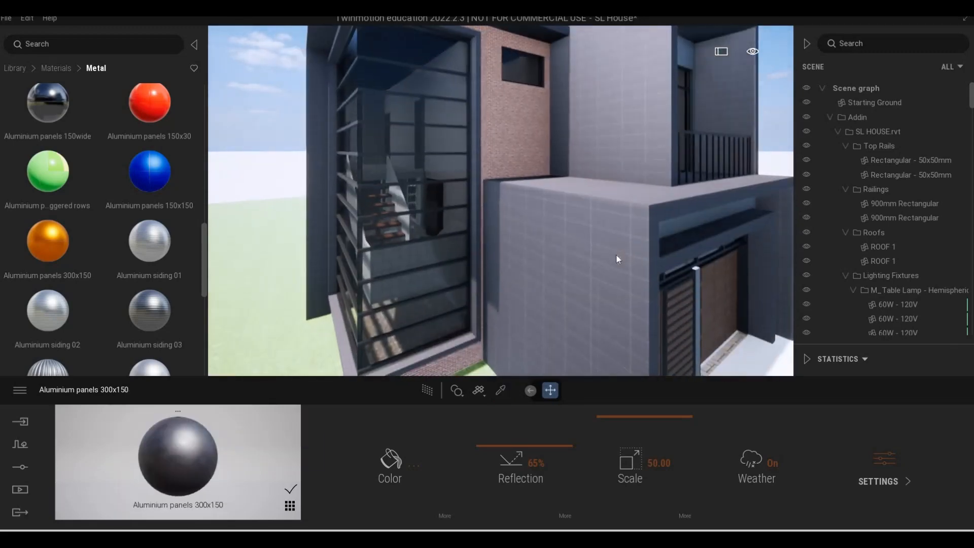
{"action": "key", "text": "ctrl+z"}
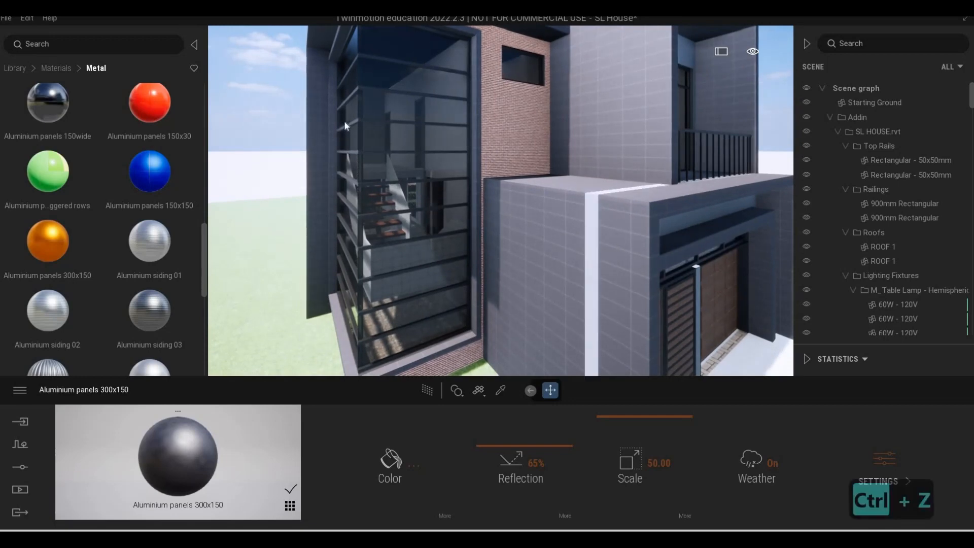
- Switch back to Revit and save the SL HOUSE project
{"action": "left_click", "coordinate": [7, 18]}
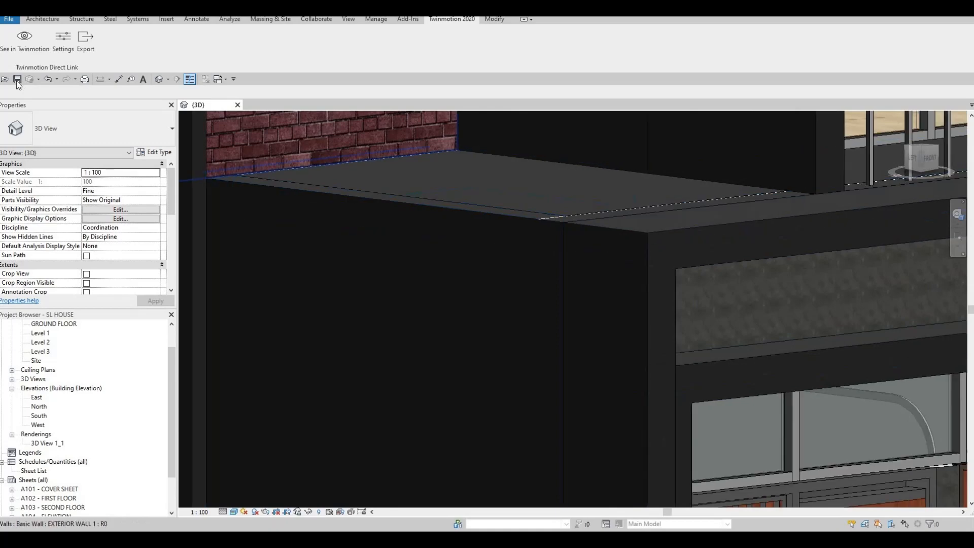
{"action": "left_click", "coordinate": [17, 80]}
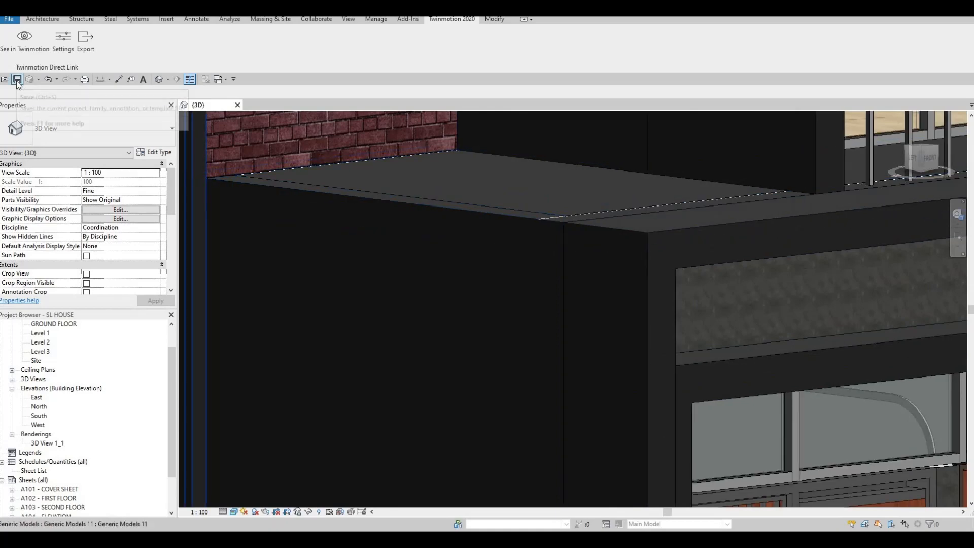
- Examine the garage's side wall, the front facade and the roof overhang above the corner curtain wall
{"action": "scroll", "coordinate": [451, 241], "scroll_direction": "down", "scroll_amount": 2}
{"action": "middle_click_drag", "start_coordinate": [451, 241], "coordinate": [645, 273]}
{"action": "middle_click_drag", "start_coordinate": [510, 259], "coordinate": [578, 299]}
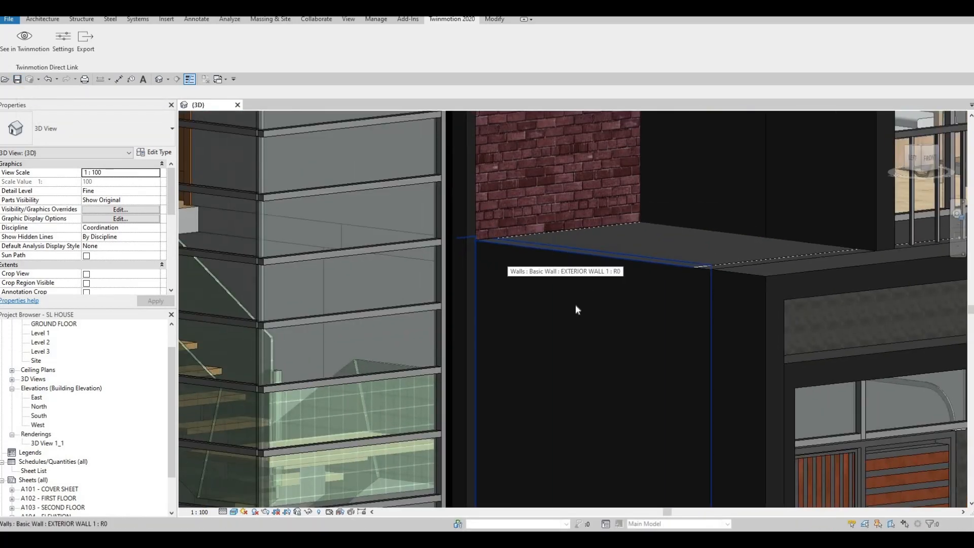
{"action": "middle_click_drag", "start_coordinate": [456, 242], "coordinate": [522, 321]}
{"action": "scroll", "coordinate": [468, 285], "scroll_direction": "down", "scroll_amount": 2}
{"action": "scroll", "coordinate": [533, 297], "scroll_direction": "down", "scroll_amount": 2}
{"action": "middle_click_drag", "start_coordinate": [620, 378], "coordinate": [610, 347], "text": "shift"}
{"action": "scroll", "coordinate": [608, 340], "scroll_direction": "down", "scroll_amount": 1}
{"action": "middle_click_drag", "start_coordinate": [665, 325], "coordinate": [509, 297]}
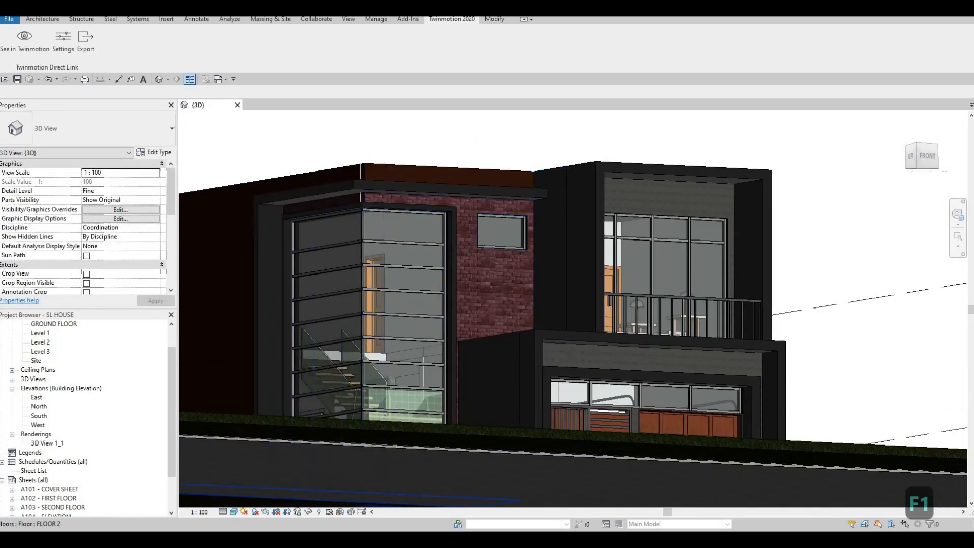
{"action": "scroll", "coordinate": [421, 310], "scroll_direction": "up", "scroll_amount": 3}
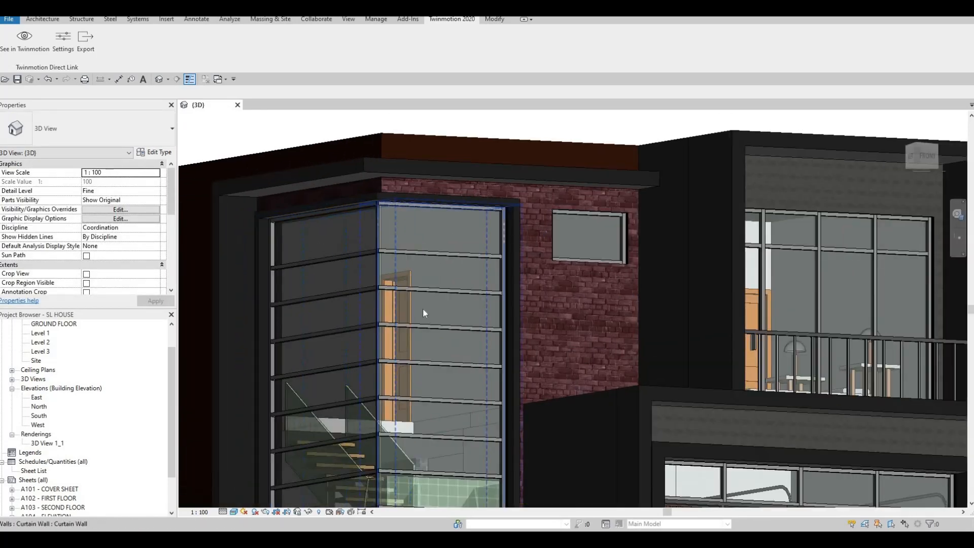
{"action": "middle_click_drag", "start_coordinate": [422, 308], "coordinate": [452, 294], "text": "shift"}
{"action": "scroll", "coordinate": [446, 284], "scroll_direction": "up", "scroll_amount": 3}
{"action": "middle_click_drag", "start_coordinate": [459, 372], "coordinate": [430, 306]}
{"action": "middle_click_drag", "start_coordinate": [449, 265], "coordinate": [448, 308], "text": "shift"}
{"action": "scroll", "coordinate": [447, 308], "scroll_direction": "up", "scroll_amount": 2}
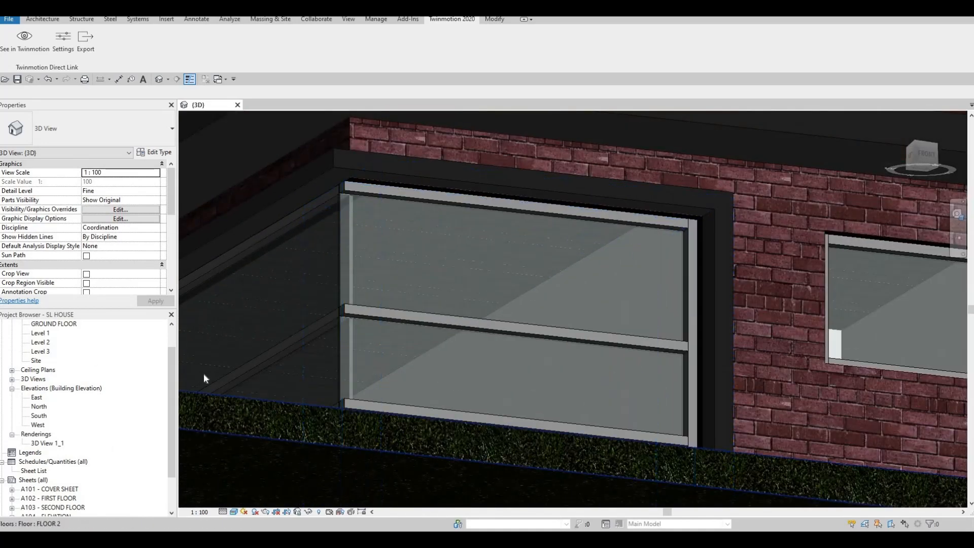
- Turn on the 3D view's section box and raise its lower boundary to expose the upper storey from below
{"action": "scroll", "coordinate": [357, 342], "scroll_direction": "down", "scroll_amount": 6}
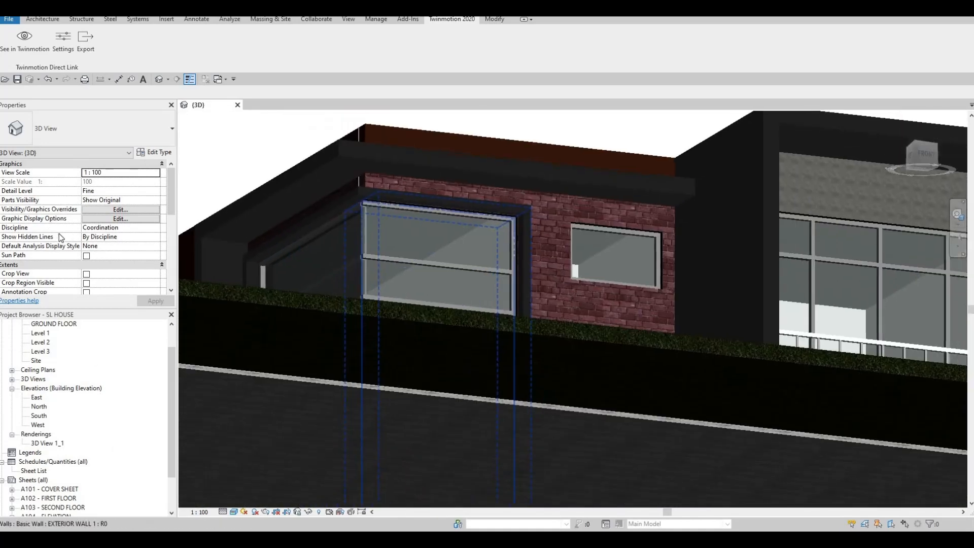
{"action": "scroll", "coordinate": [81, 231], "scroll_direction": "down", "scroll_amount": 3}
{"action": "scroll", "coordinate": [82, 233], "scroll_direction": "down", "scroll_amount": 1}
{"action": "scroll", "coordinate": [86, 251], "scroll_direction": "up", "scroll_amount": 5}
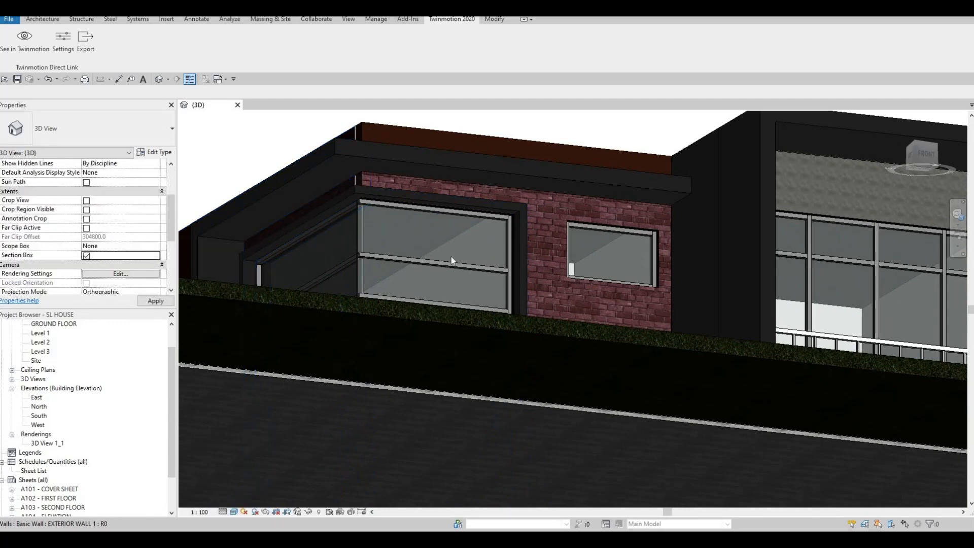
{"action": "scroll", "coordinate": [473, 339], "scroll_direction": "down", "scroll_amount": 2}
{"action": "middle_click_drag", "start_coordinate": [480, 354], "coordinate": [476, 388], "text": "shift"}
{"action": "scroll", "coordinate": [477, 389], "scroll_direction": "down", "scroll_amount": 5}
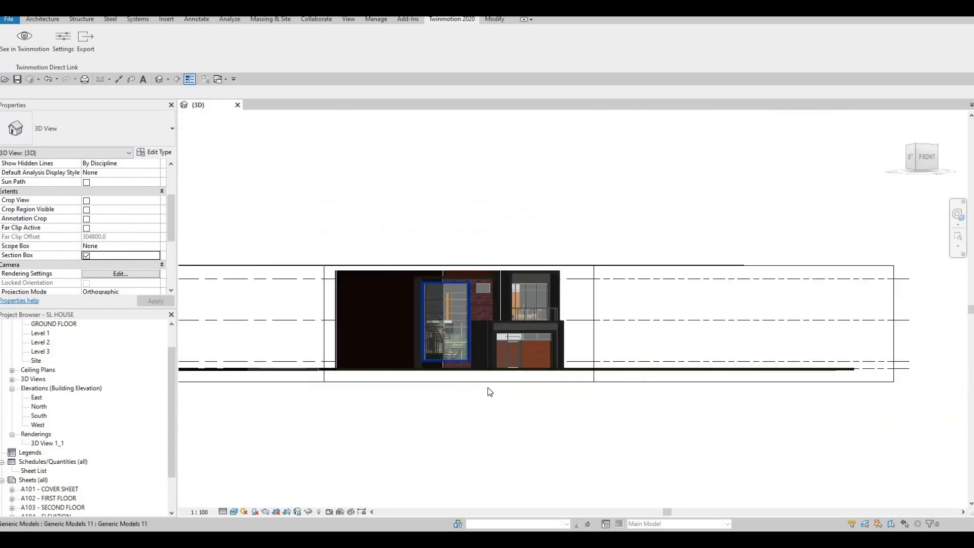
{"action": "left_click", "coordinate": [463, 381]}
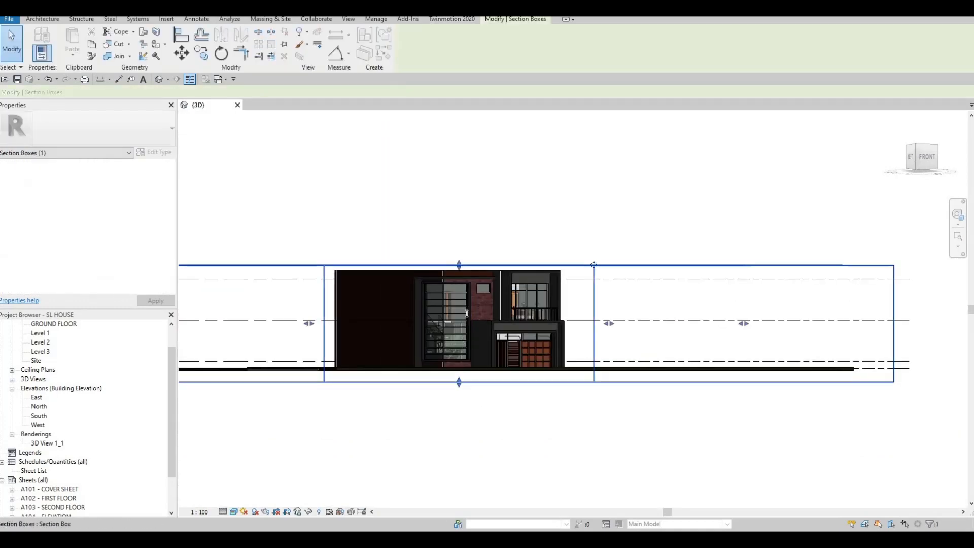
{"action": "middle_click_drag", "start_coordinate": [469, 302], "coordinate": [469, 268], "text": "shift"}
{"action": "scroll", "coordinate": [469, 267], "scroll_direction": "up", "scroll_amount": 6}
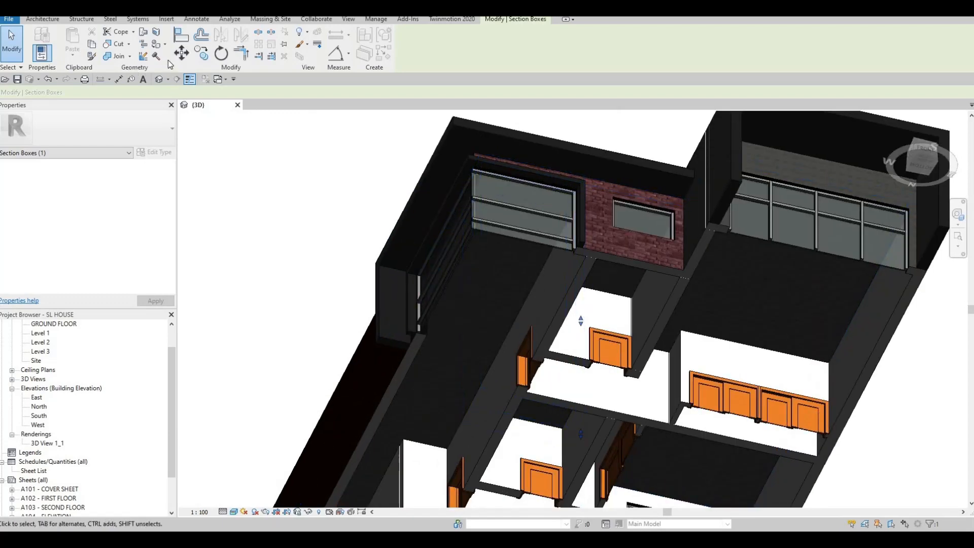
- Find the Gypsum Wall Board material with the search term "gy" and paint the underside of the roof with it
{"action": "key", "text": "p"}
{"action": "key", "text": "t"}
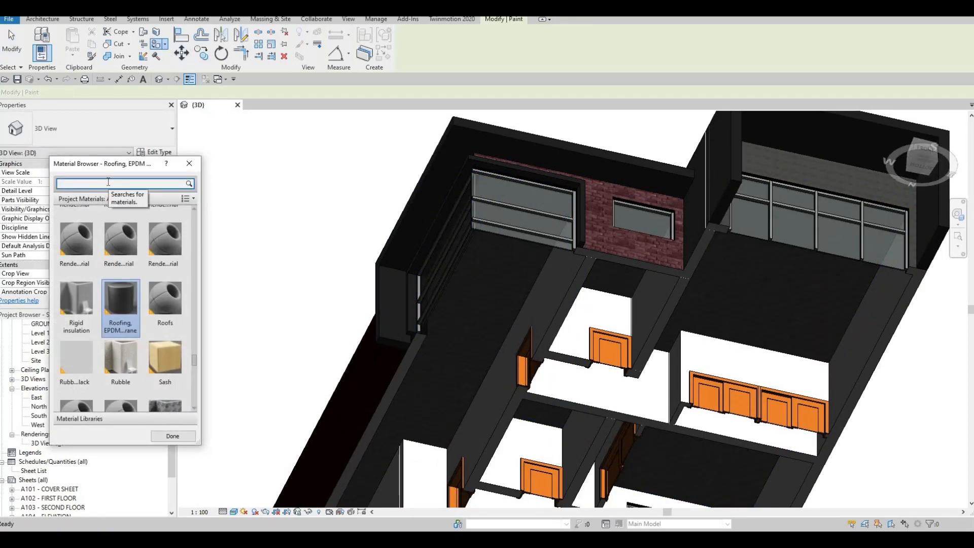
{"action": "type", "text": "gy"}
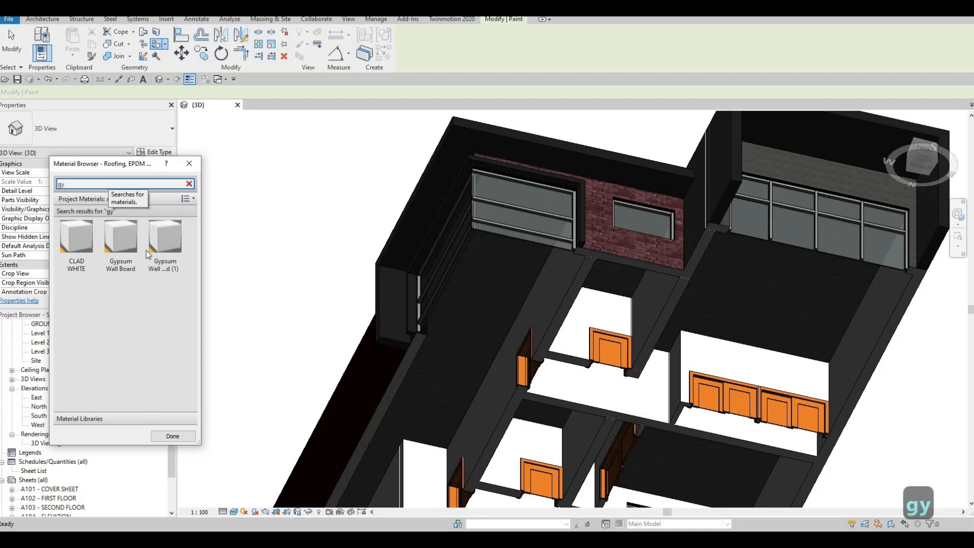
{"action": "left_click", "coordinate": [120, 237]}
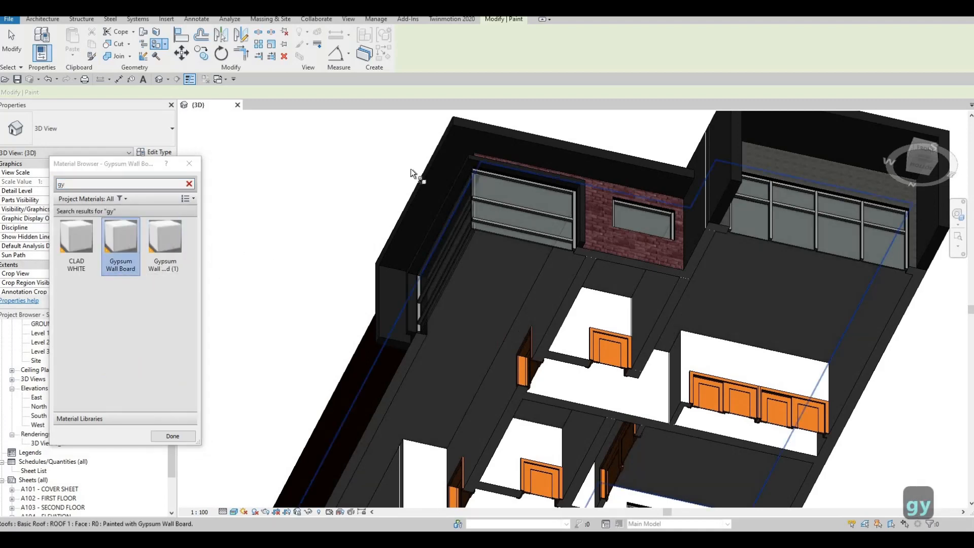
{"action": "middle_click_drag", "start_coordinate": [685, 482], "coordinate": [472, 294], "text": "shift"}
- Leave the Paint command and turn off the 3D view's section box
{"action": "left_click", "coordinate": [189, 183]}
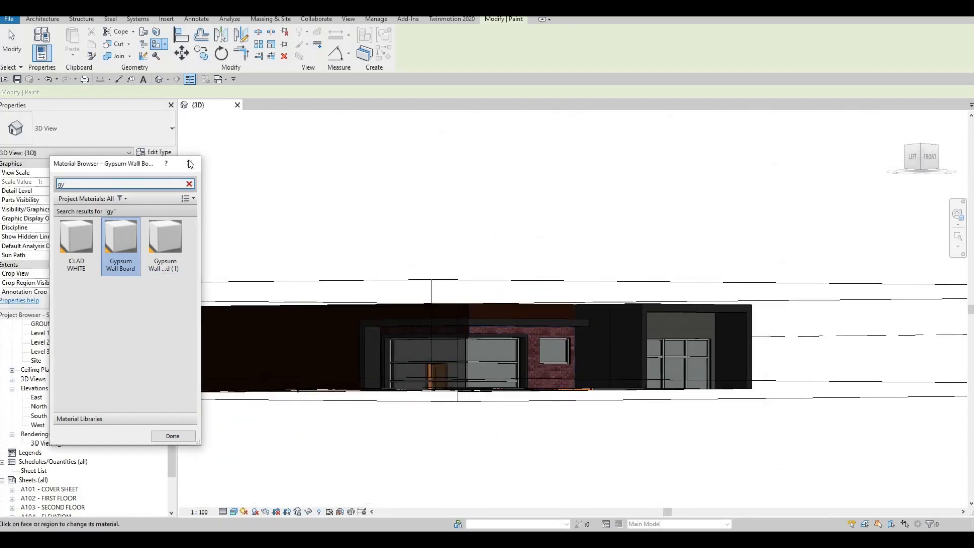
{"action": "left_click", "coordinate": [192, 163]}
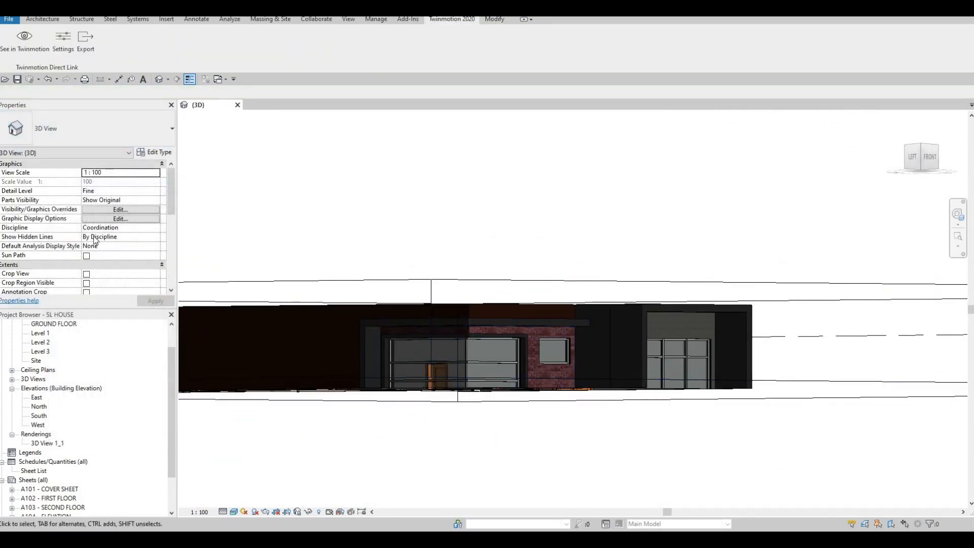
{"action": "scroll", "coordinate": [94, 240], "scroll_direction": "down", "scroll_amount": 5}
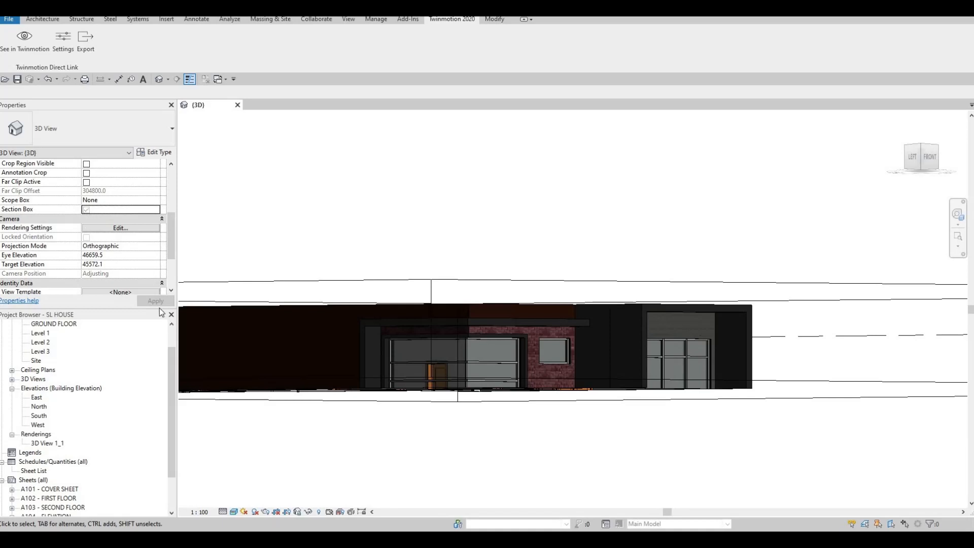
{"action": "left_click", "coordinate": [86, 210]}
{"action": "middle_click_drag", "start_coordinate": [409, 361], "coordinate": [355, 284], "text": "shift"}
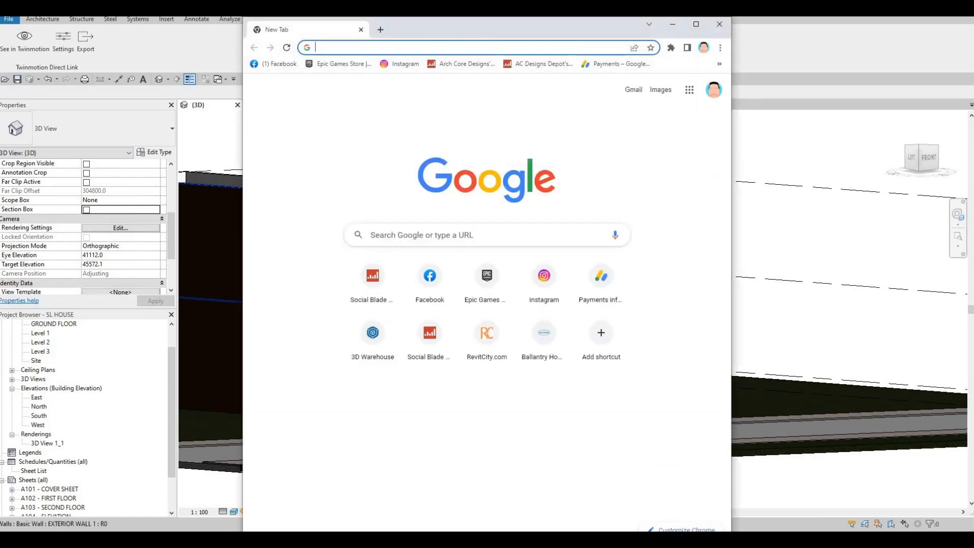
- Switch to Google Drive in Chrome and download pot light face base square.rfa from the All Extra Families folder
{"action": "left_click_drag", "start_coordinate": [507, 28], "coordinate": [0, 31]}
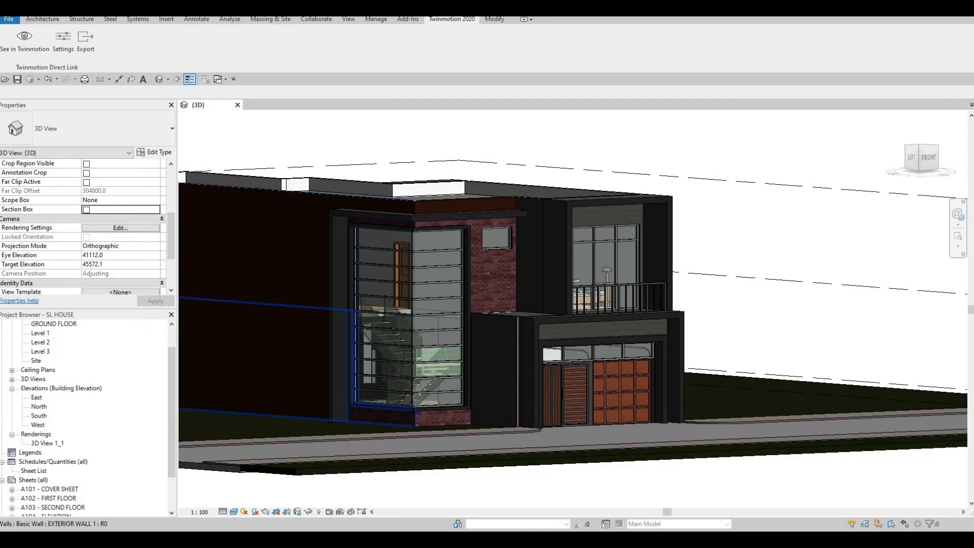
{"action": "key", "text": "F1"}
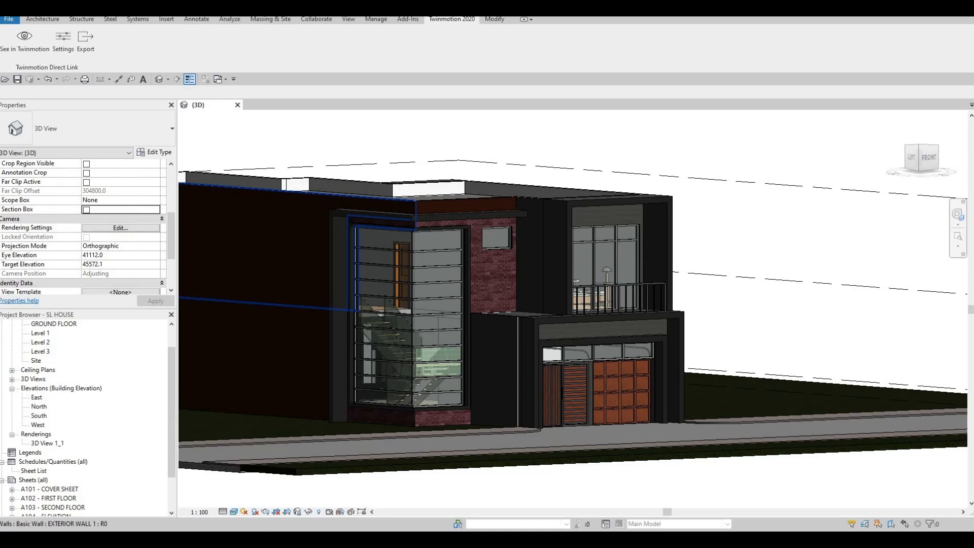
{"action": "key", "text": "alt+Tab"}
{"action": "left_click", "coordinate": [499, 226]}
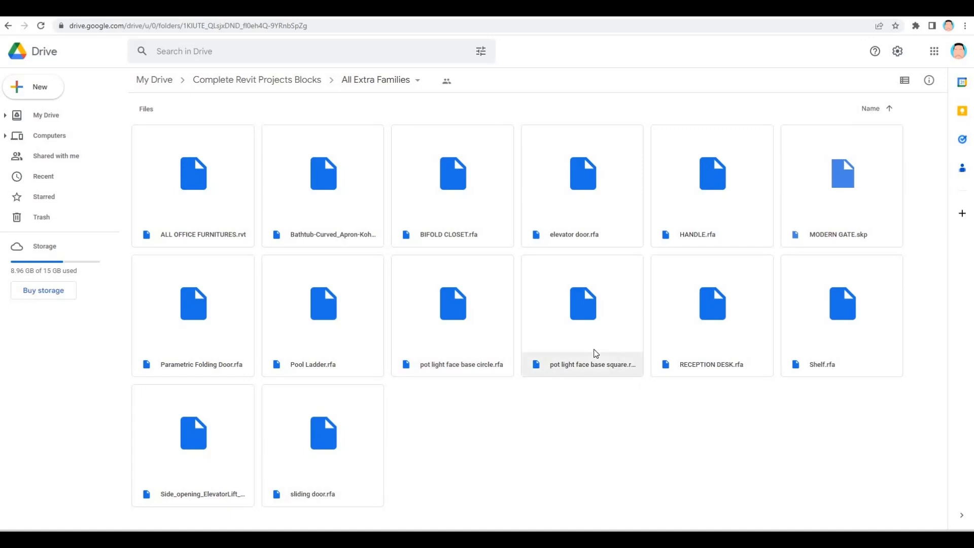
{"action": "right_click", "coordinate": [627, 317]}
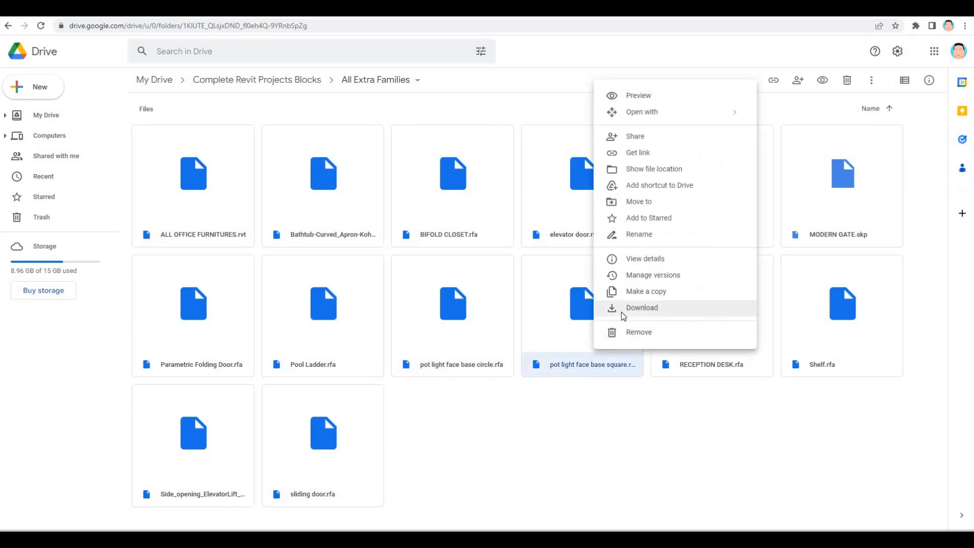
{"action": "left_click", "coordinate": [628, 310]}
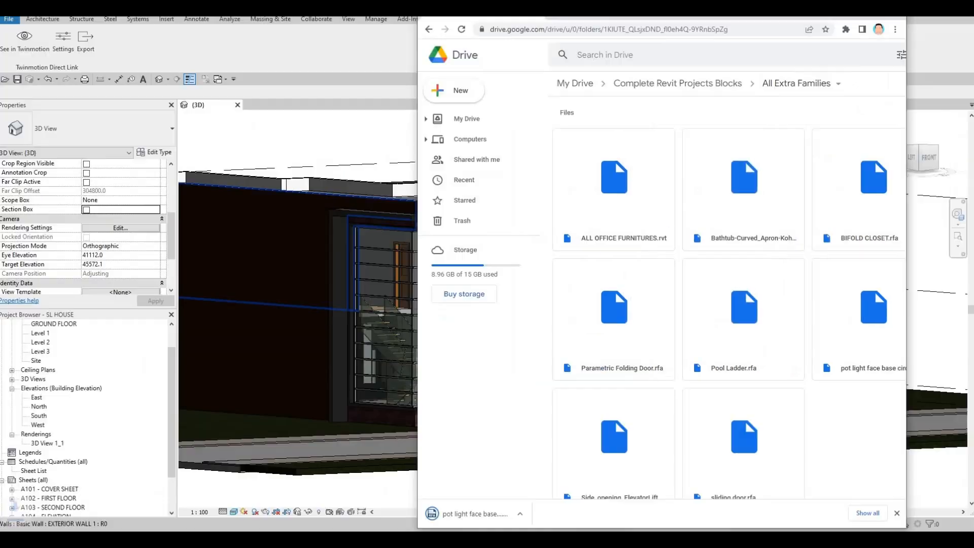
- Load the downloaded pot light face base square family into the Revit model and place one on the underside of the upper balcony's roof
{"action": "left_click", "coordinate": [256, 192]}
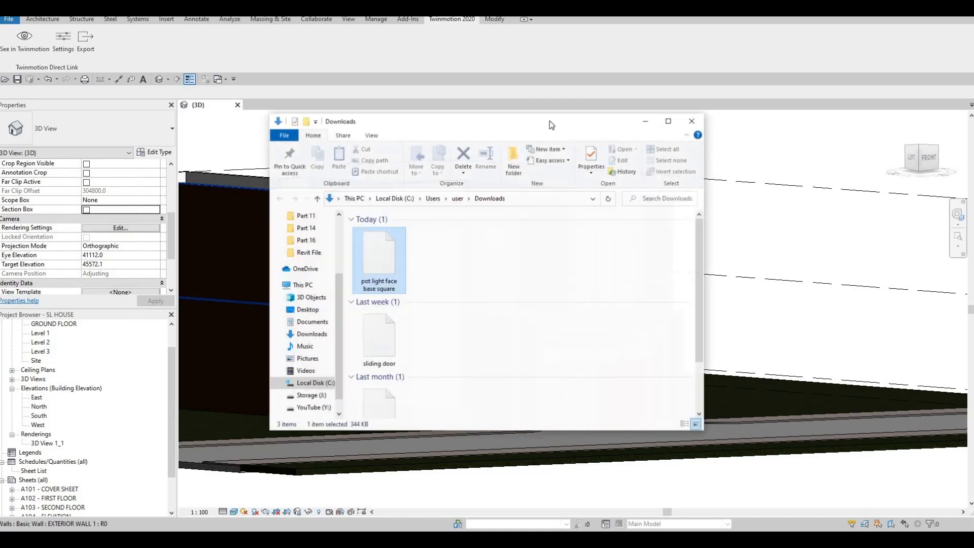
{"action": "left_click_drag", "start_coordinate": [549, 121], "coordinate": [297, 202]}
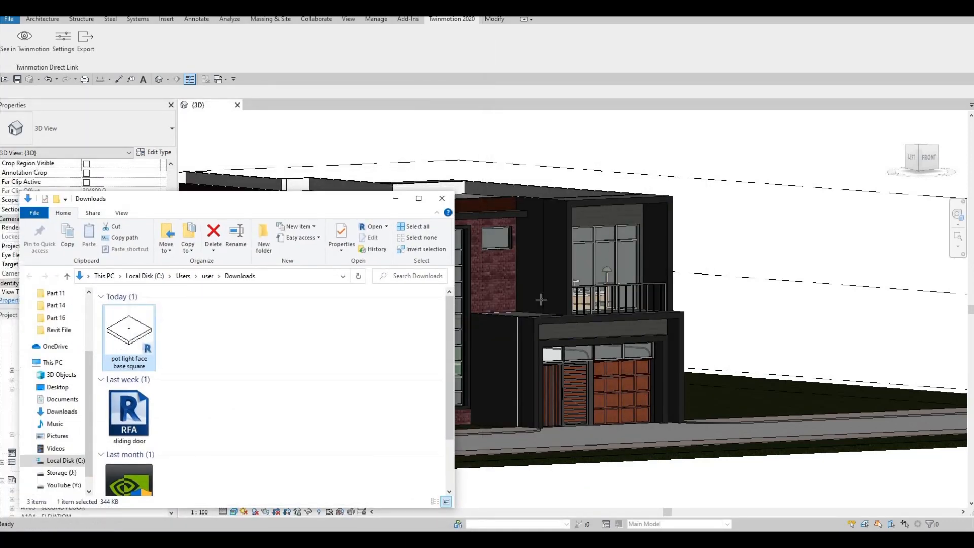
{"action": "scroll", "coordinate": [627, 218], "scroll_direction": "up", "scroll_amount": 4}
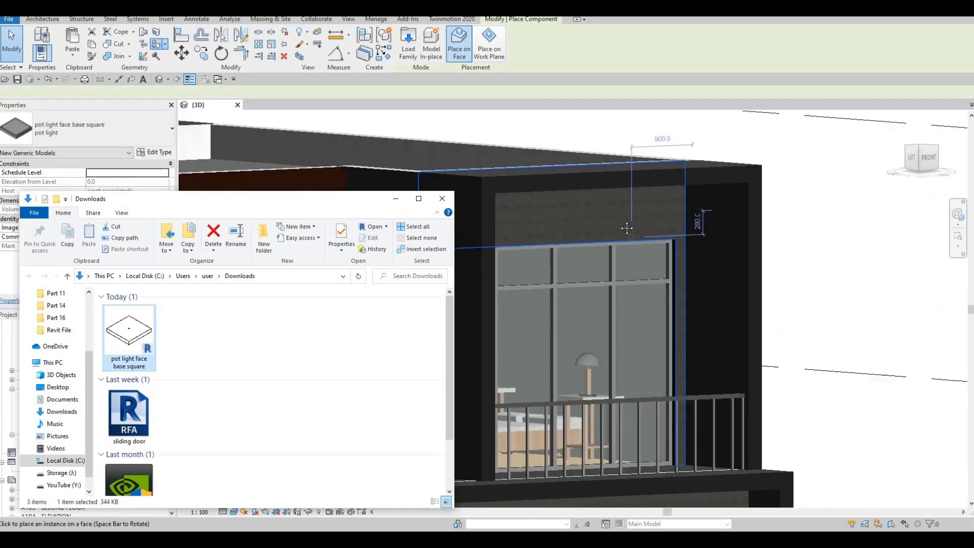
{"action": "middle_click_drag", "start_coordinate": [646, 368], "coordinate": [628, 187], "text": "shift"}
{"action": "scroll", "coordinate": [631, 187], "scroll_direction": "up", "scroll_amount": 5}
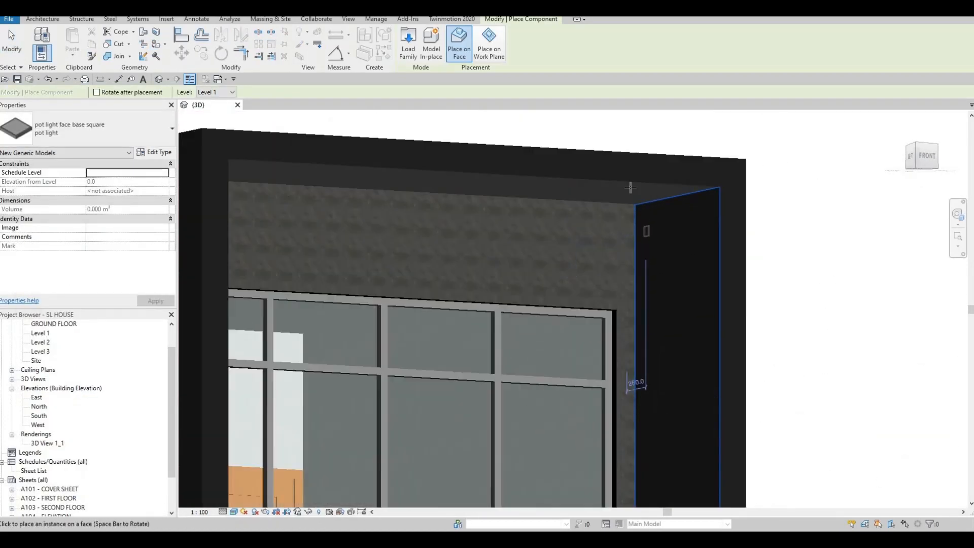
{"action": "left_click", "coordinate": [629, 186]}
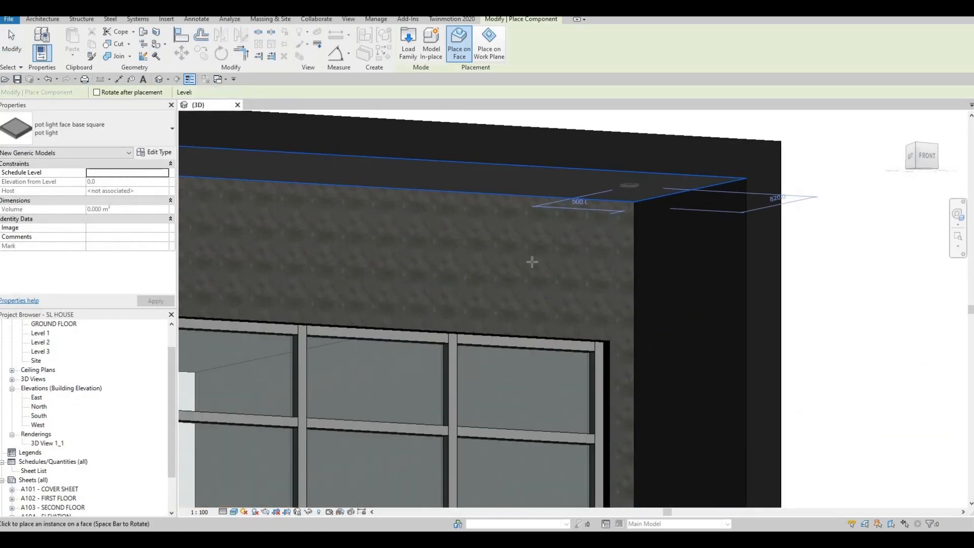
{"action": "scroll", "coordinate": [750, 252], "scroll_direction": "down", "scroll_amount": 6}
{"action": "key", "text": "Escape"}
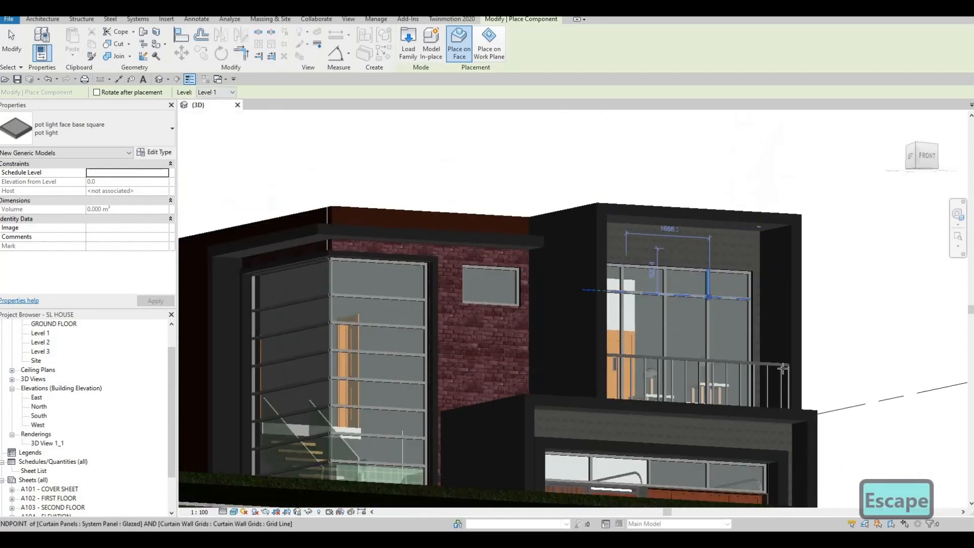
- Place a pot light on the recessed soffit directly above the garage door's transom windows
{"action": "scroll", "coordinate": [783, 385], "scroll_direction": "up", "scroll_amount": 5}
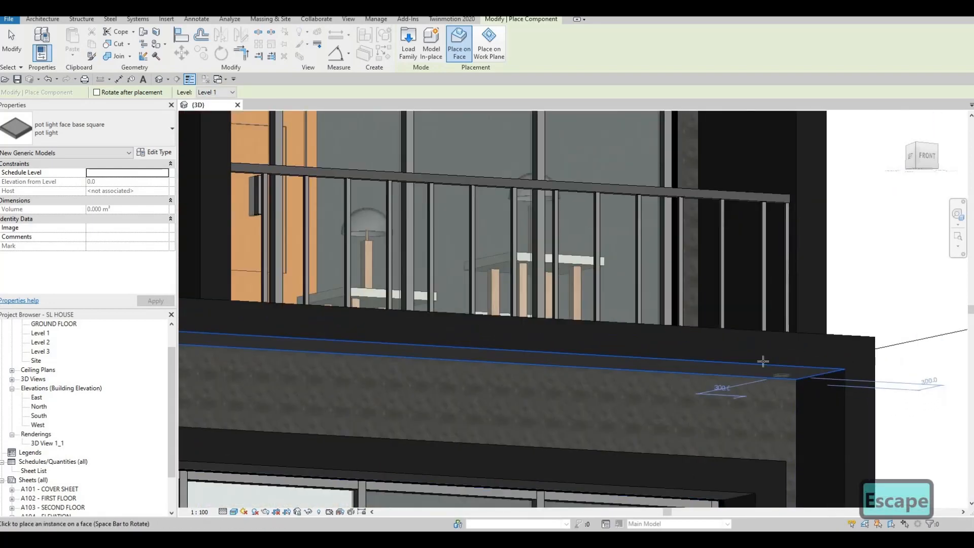
{"action": "middle_click_drag", "start_coordinate": [776, 375], "coordinate": [784, 310]}
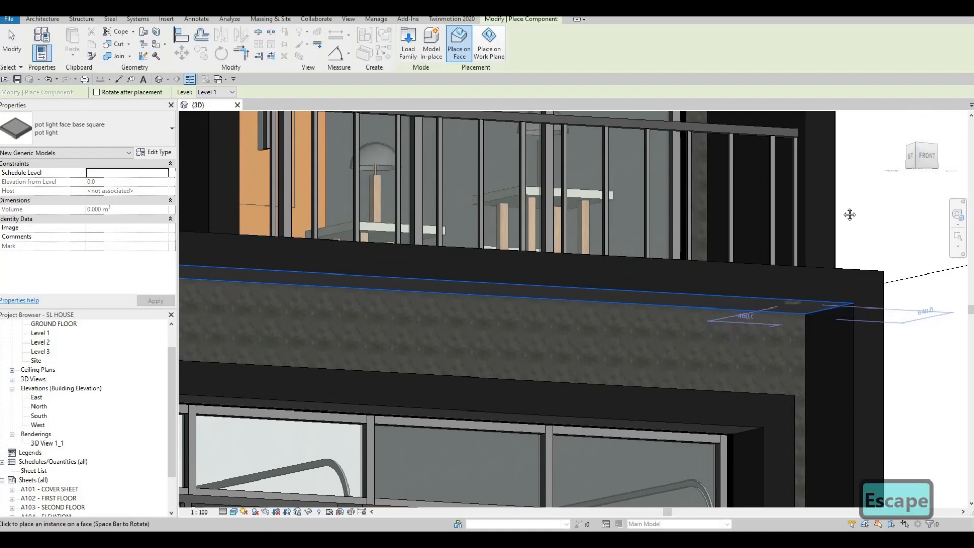
{"action": "middle_click_drag", "start_coordinate": [720, 431], "coordinate": [778, 322]}
{"action": "scroll", "coordinate": [778, 323], "scroll_direction": "up", "scroll_amount": 1}
{"action": "left_click", "coordinate": [779, 323]}
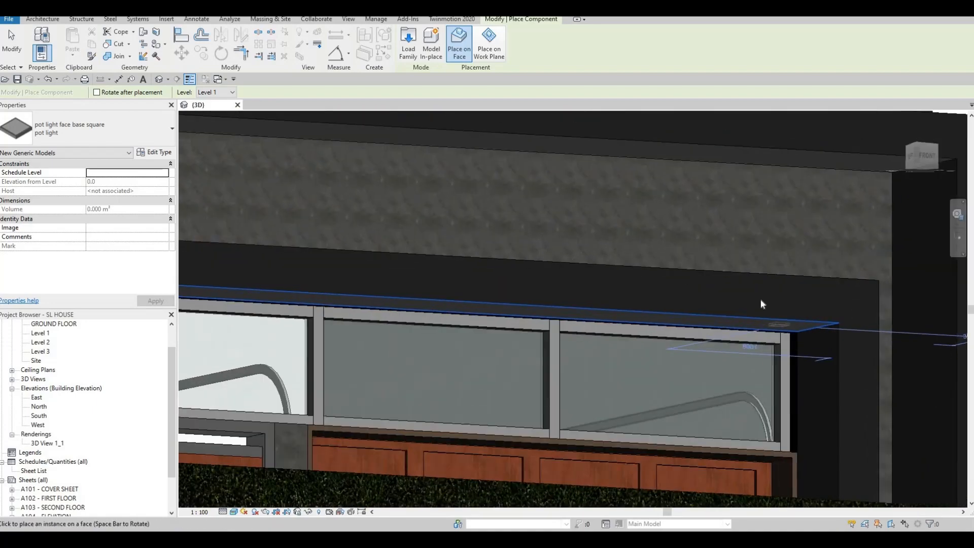
- Place a pot light on the underside of the roof overhang above the brick wall's small window
{"action": "scroll", "coordinate": [729, 436], "scroll_direction": "down", "scroll_amount": 8}
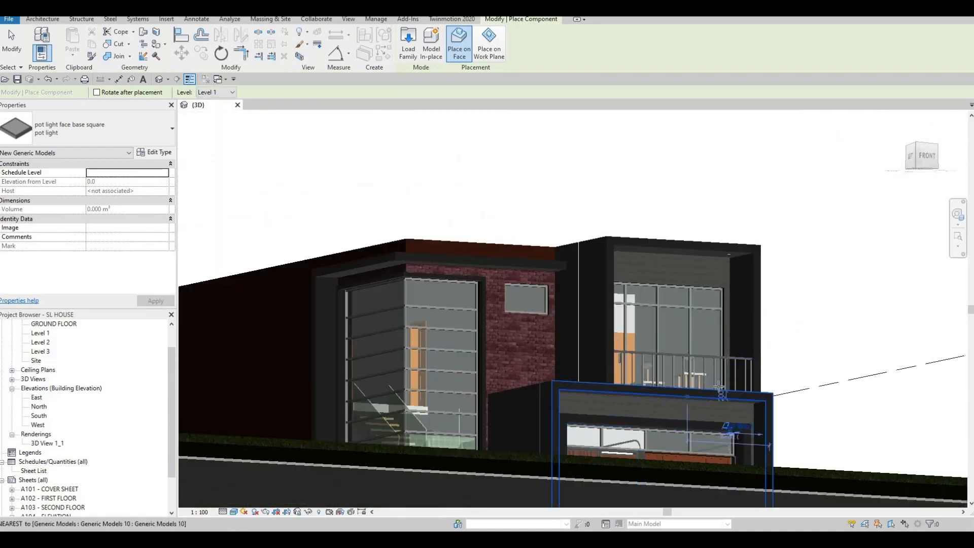
{"action": "middle_click_drag", "start_coordinate": [720, 390], "coordinate": [817, 361]}
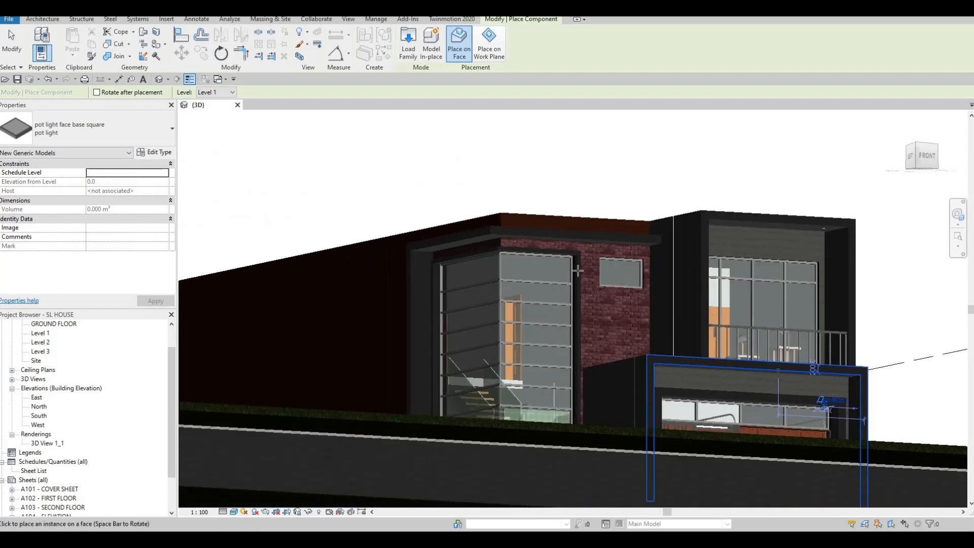
{"action": "scroll", "coordinate": [596, 279], "scroll_direction": "up", "scroll_amount": 1}
{"action": "middle_click_drag", "start_coordinate": [624, 245], "coordinate": [672, 203], "text": "shift"}
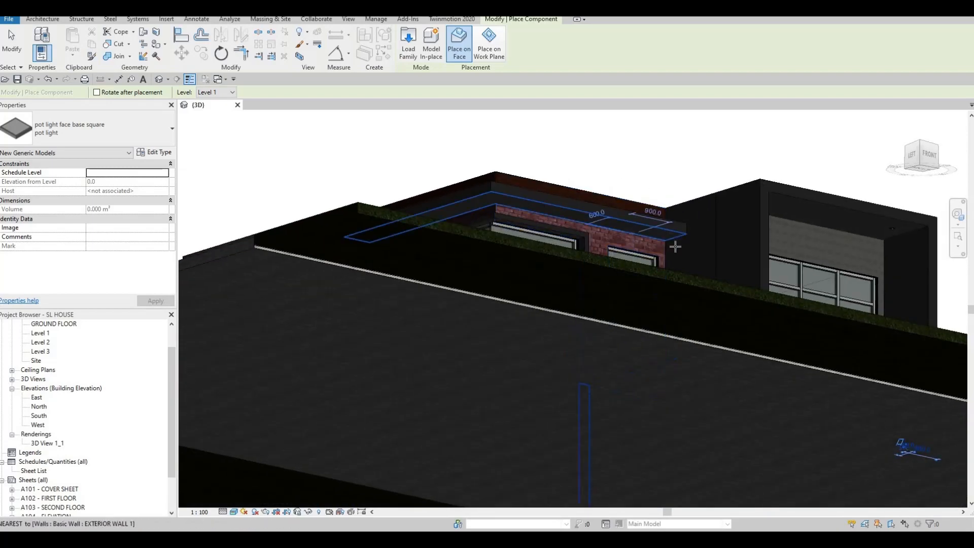
{"action": "scroll", "coordinate": [674, 245], "scroll_direction": "up", "scroll_amount": 2}
{"action": "scroll", "coordinate": [668, 248], "scroll_direction": "up", "scroll_amount": 2}
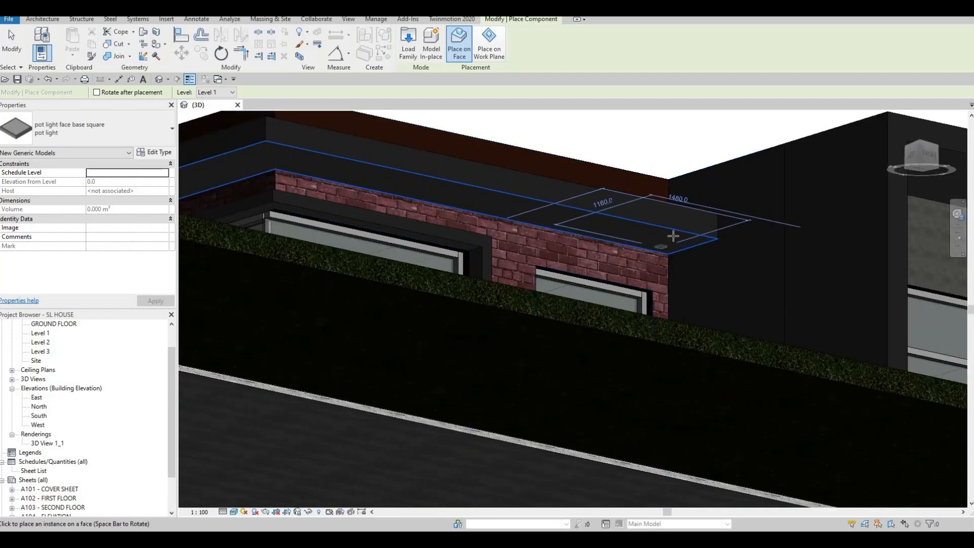
{"action": "scroll", "coordinate": [673, 236], "scroll_direction": "down", "scroll_amount": 3}
{"action": "middle_click_drag", "start_coordinate": [681, 354], "coordinate": [658, 269], "text": "shift"}
{"action": "middle_click_drag", "start_coordinate": [728, 306], "coordinate": [69, 385], "text": "shift"}
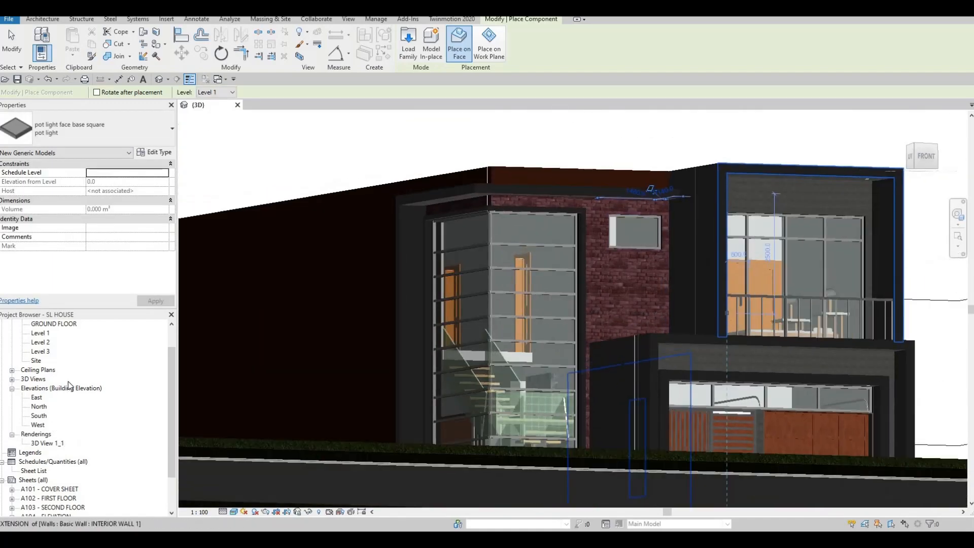
- Check the Level 1 ceiling plan and open the Level 2 ceiling plan
{"action": "left_click", "coordinate": [12, 370]}
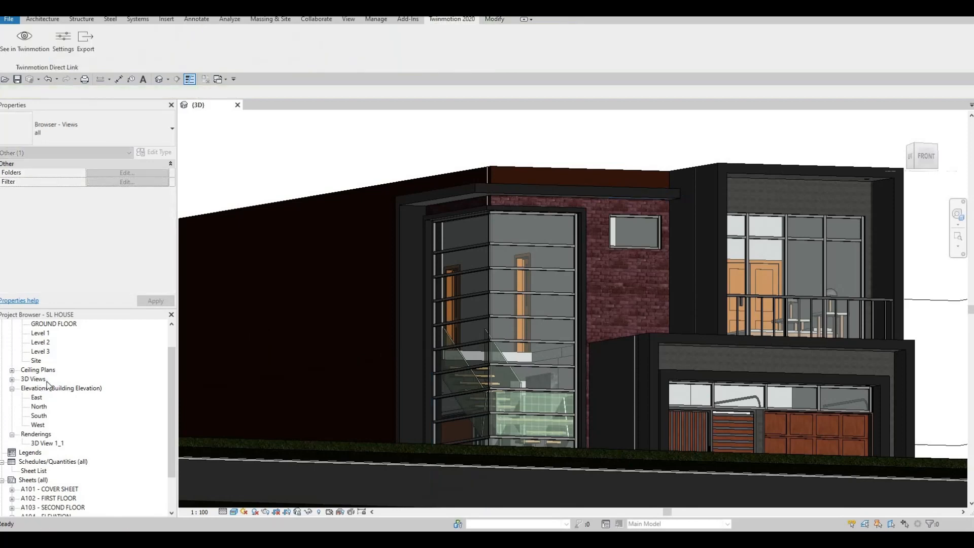
{"action": "double_click", "coordinate": [41, 388]}
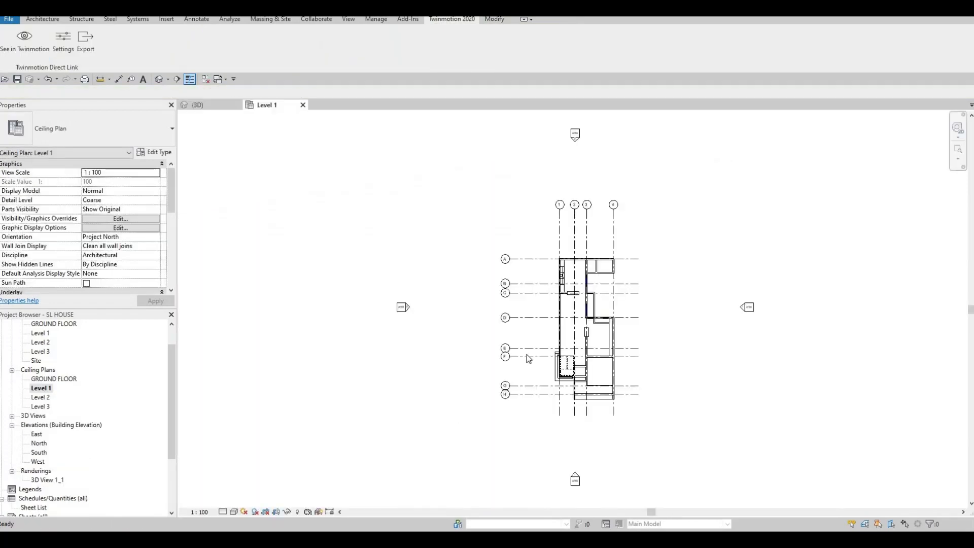
{"action": "scroll", "coordinate": [497, 346], "scroll_direction": "up", "scroll_amount": 5}
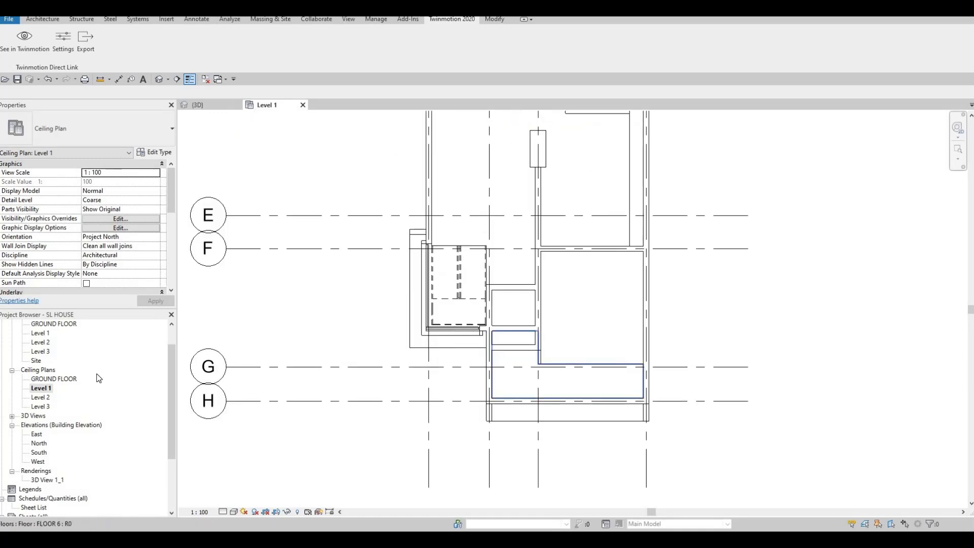
{"action": "double_click", "coordinate": [41, 398]}
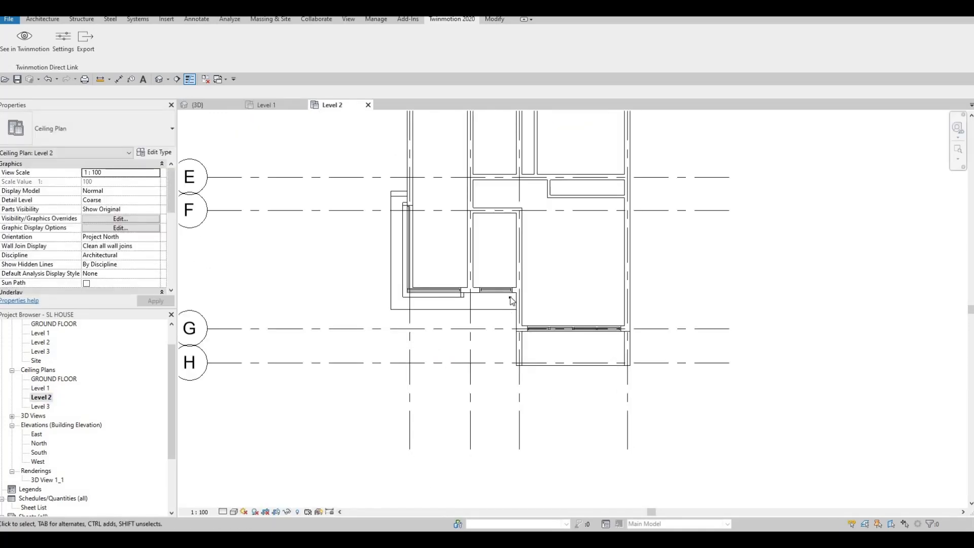
- Nudge the pot light down and slightly left so it sits midway across the front roof overhang
{"action": "scroll", "coordinate": [509, 310], "scroll_direction": "up", "scroll_amount": 4}
{"action": "key", "text": "Escape"}
{"action": "left_click", "coordinate": [513, 268]}
{"action": "key", "text": "Escape"}
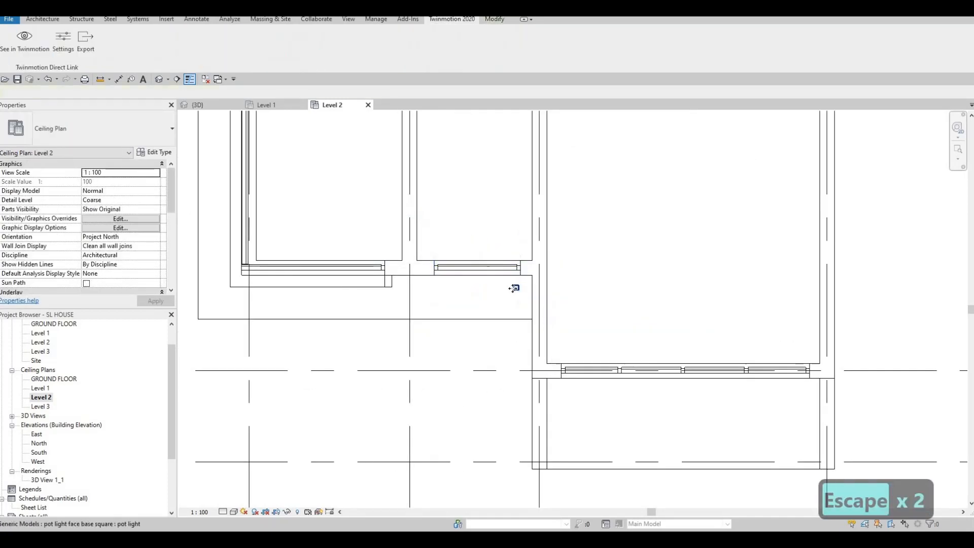
{"action": "left_click", "coordinate": [516, 289]}
{"action": "key", "text": "Down"}
{"action": "key", "text": "Down"}
{"action": "key", "text": "Down"}
{"action": "key", "text": "Down"}
{"action": "key", "text": "Down"}
{"action": "key", "text": "Down"}
{"action": "key", "text": "Down"}
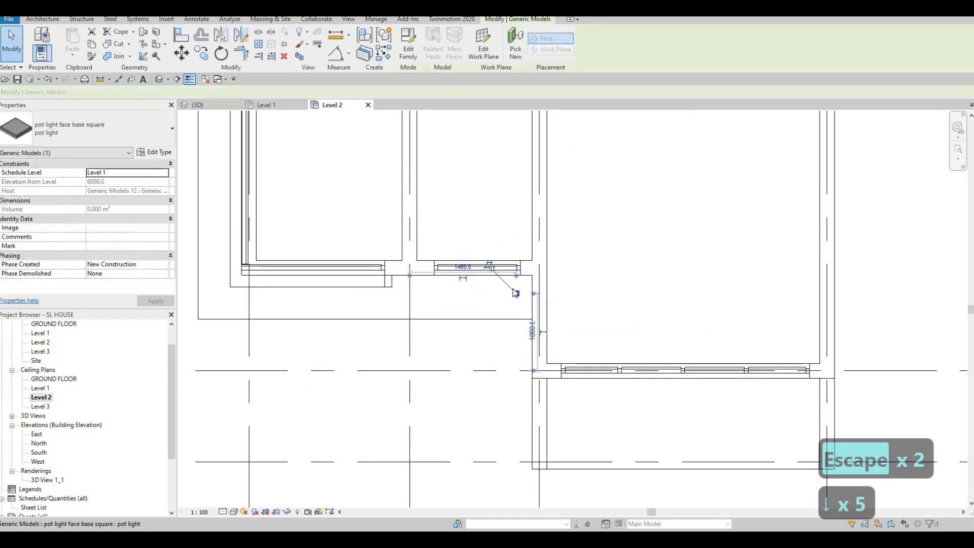
{"action": "key", "text": "Left"}
{"action": "key", "text": "Left"}
{"action": "key", "text": "Left"}
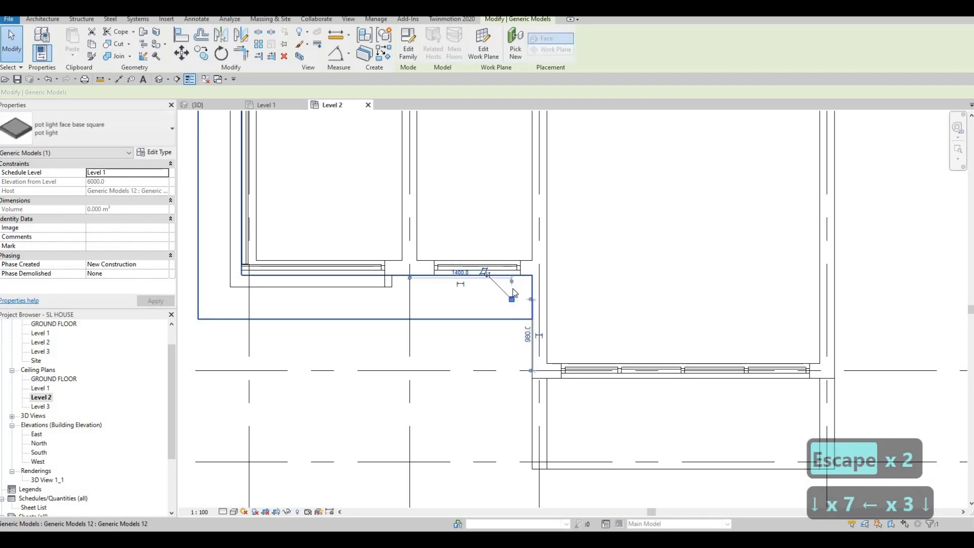
{"action": "key", "text": "Down"}
{"action": "key", "text": "Left"}
{"action": "key", "text": "Right"}
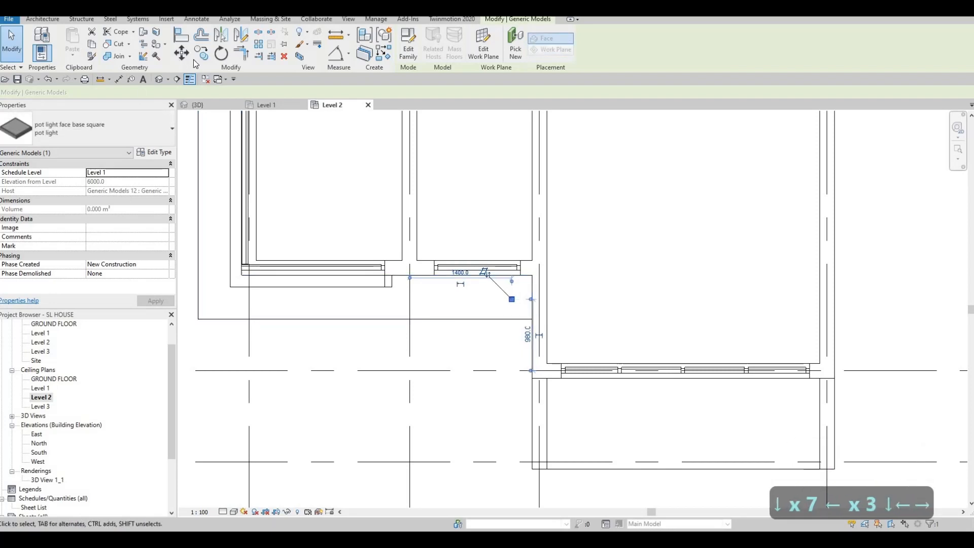
- Copy the pot light twice horizontally along the front roof overhang with multiple copies enabled, spaced about 900 and 1000 mm
{"action": "key", "text": "c"}
{"action": "key", "text": "o"}
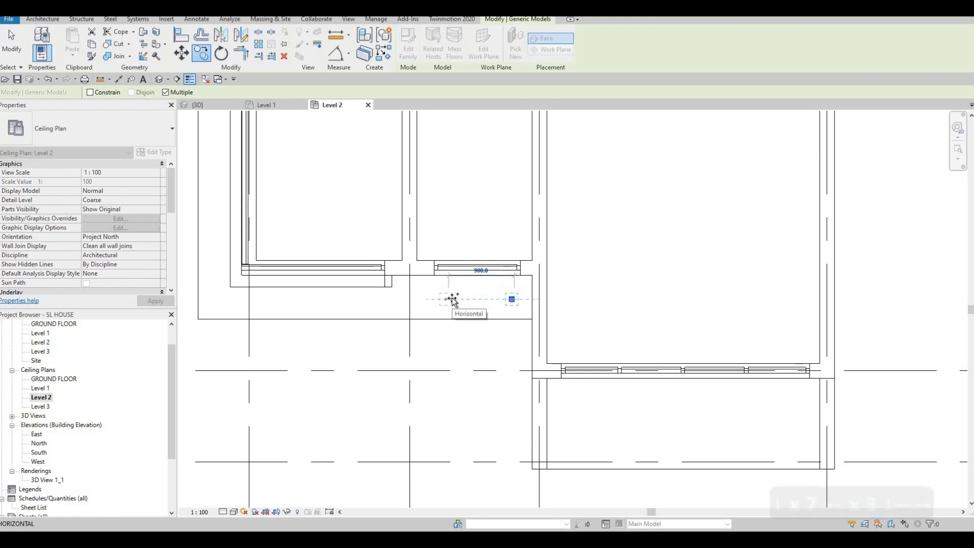
{"action": "left_click", "coordinate": [446, 299]}
{"action": "middle_click_drag", "start_coordinate": [428, 299], "coordinate": [441, 300]}
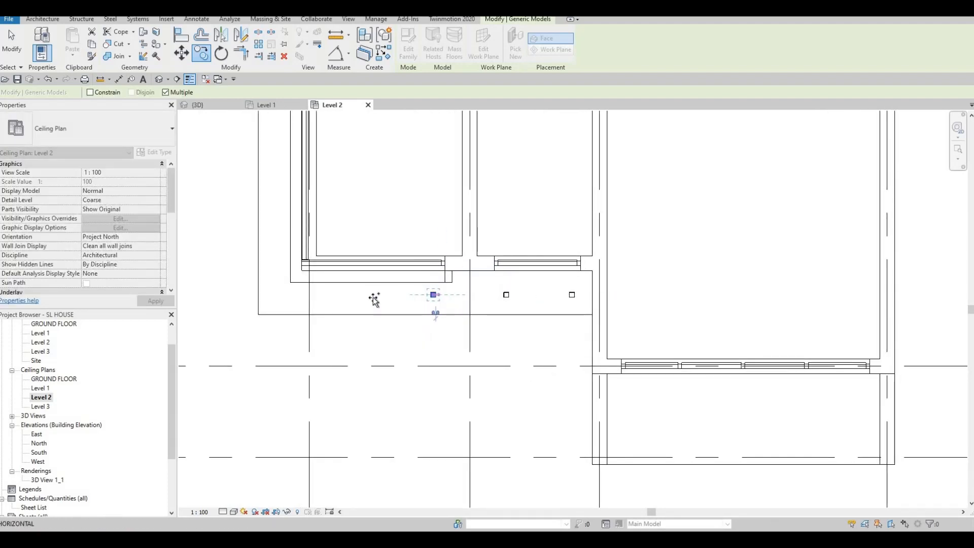
- Add two more pot light copies toward the overhang's outer corner, each 1000 mm from the previous one
{"action": "type", "text": "1000"}
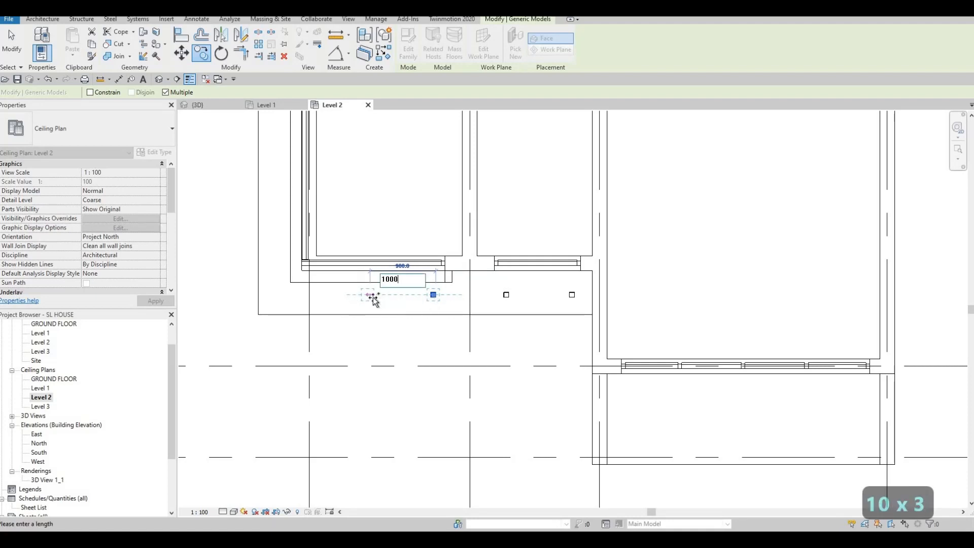
{"action": "key", "text": "Return"}
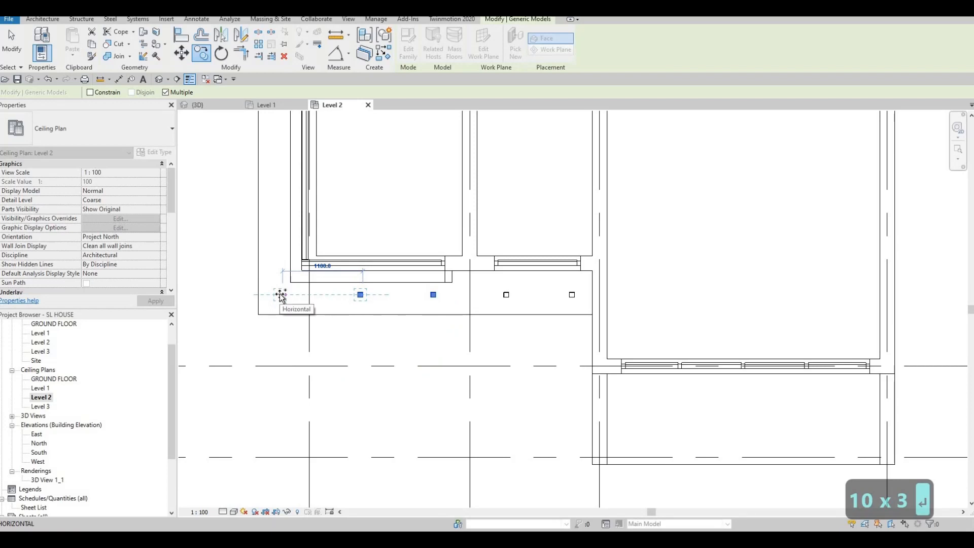
{"action": "type", "text": "1000"}
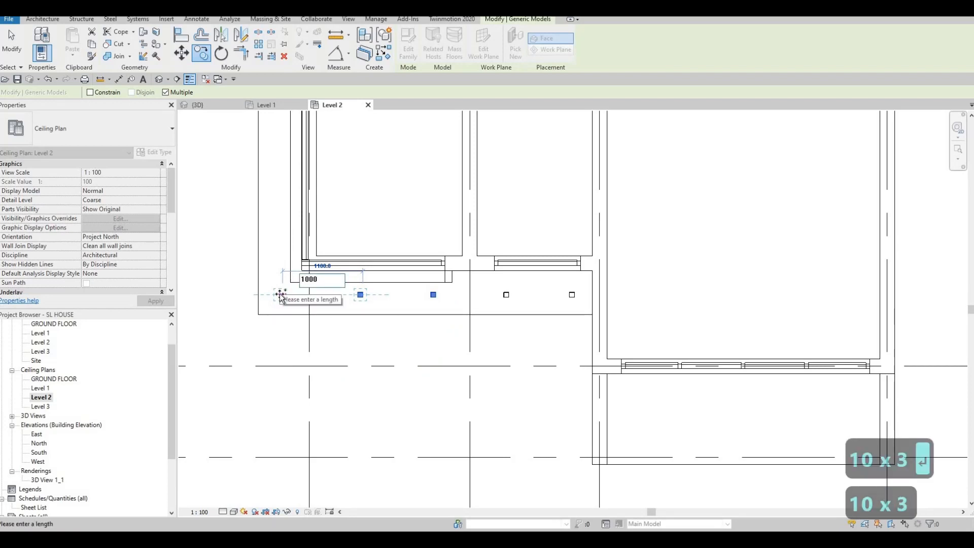
{"action": "key", "text": "Return"}
{"action": "middle_click_drag", "start_coordinate": [279, 244], "coordinate": [298, 315]}
{"action": "key", "text": "Escape"}
{"action": "key", "text": "Escape"}
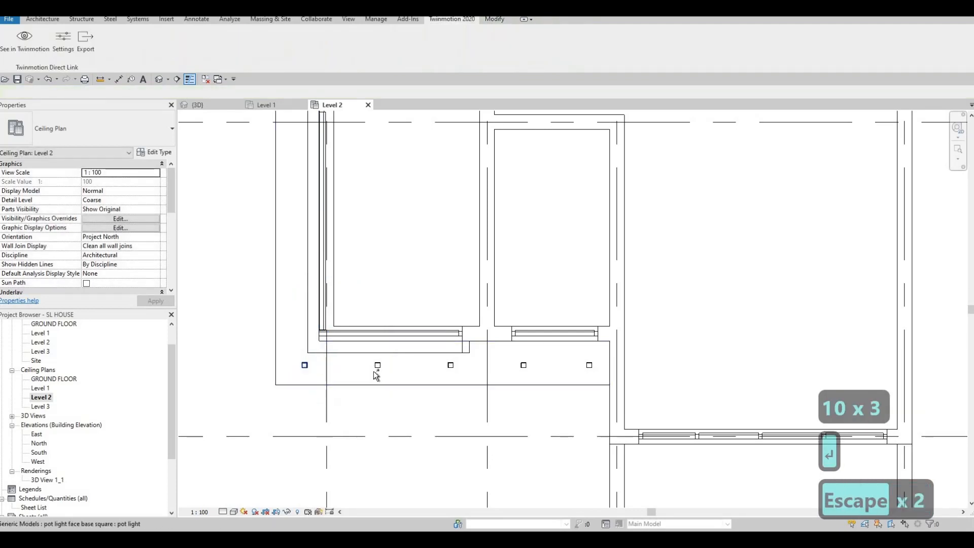
- Nudge the three outermost pot lights on the front roof overhang slightly outward toward the corner and slightly down
{"action": "left_click", "coordinate": [377, 366], "text": "ctrl"}
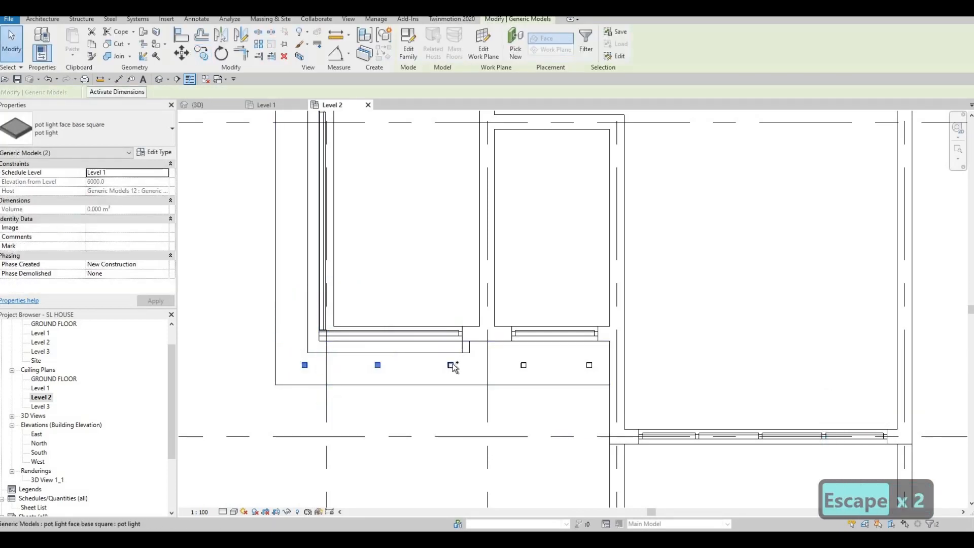
{"action": "key", "text": "Left"}
{"action": "key", "text": "Left"}
{"action": "key", "text": "Left"}
{"action": "key", "text": "Left"}
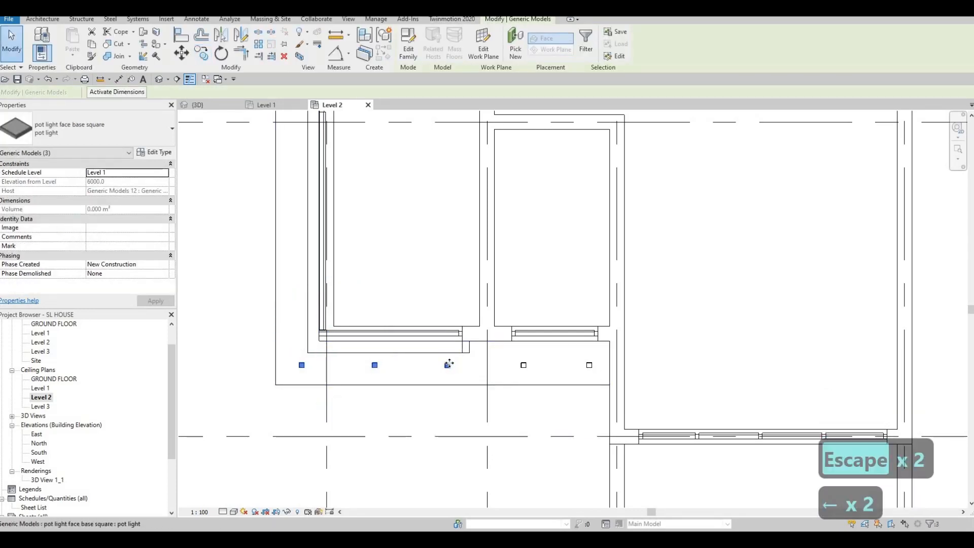
{"action": "key", "text": "Down"}
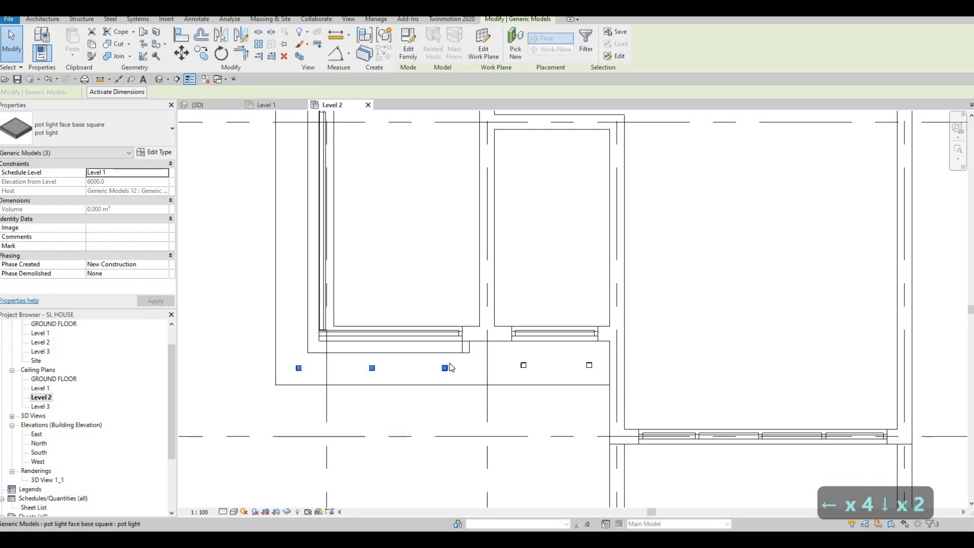
{"action": "key", "text": "Left"}
{"action": "key", "text": "Left"}
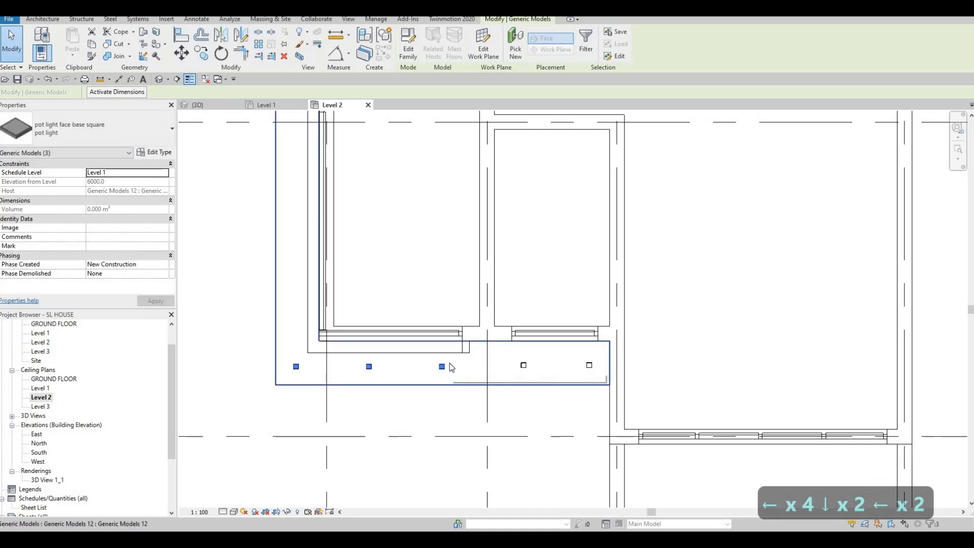
{"action": "key", "text": "Escape"}
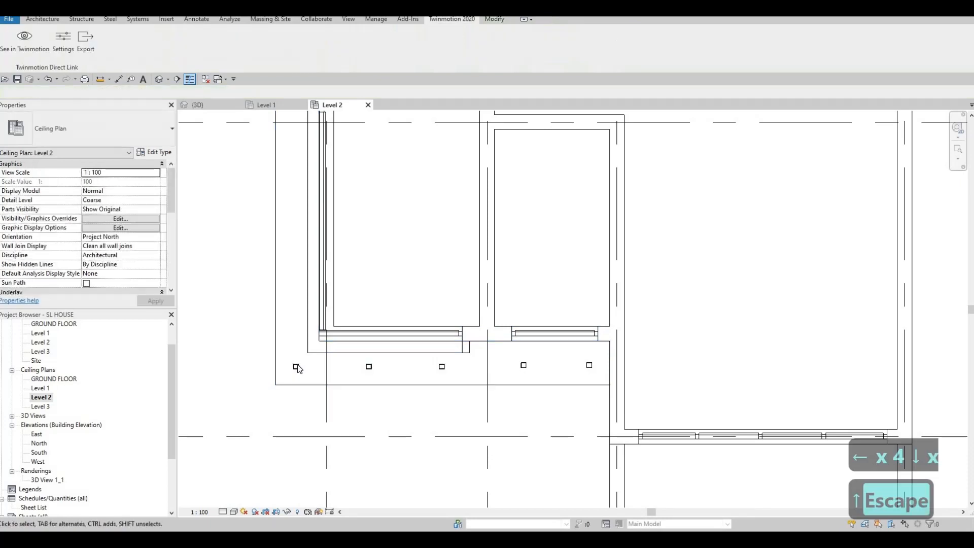
- Copy the corner pot light three times vertically along the side roof overhang, spaced 1000 mm apart
{"action": "left_click", "coordinate": [296, 367]}
{"action": "key", "text": "c"}
{"action": "key", "text": "o"}
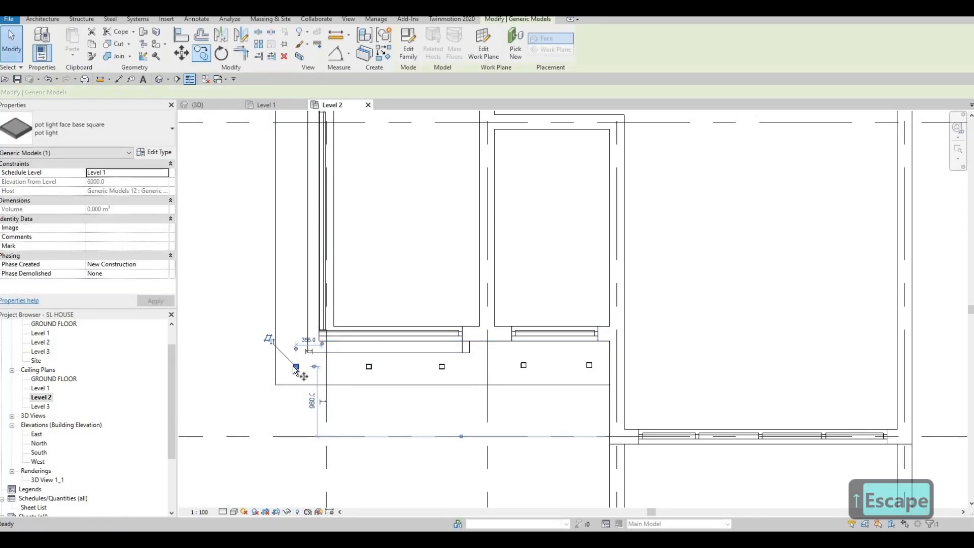
{"action": "left_click", "coordinate": [295, 367]}
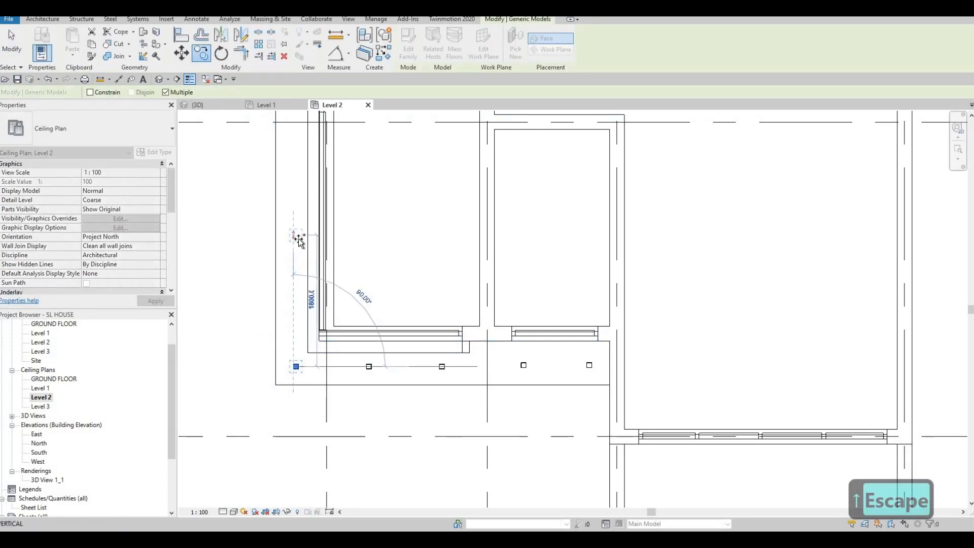
{"action": "type", "text": "1000"}
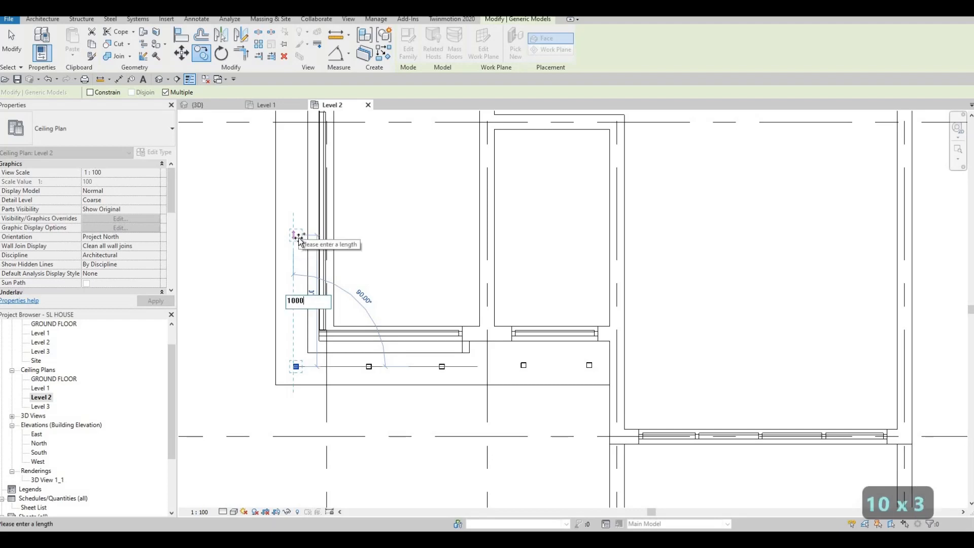
{"action": "key", "text": "Return"}
{"action": "scroll", "coordinate": [238, 150], "scroll_direction": "down", "scroll_amount": 2}
{"action": "middle_click_drag", "start_coordinate": [250, 157], "coordinate": [300, 422]}
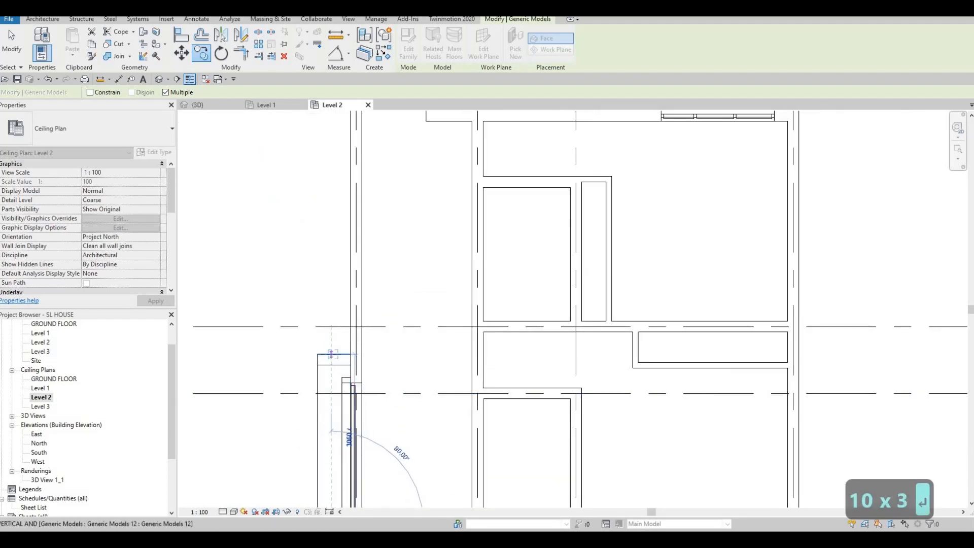
{"action": "type", "text": "100"}
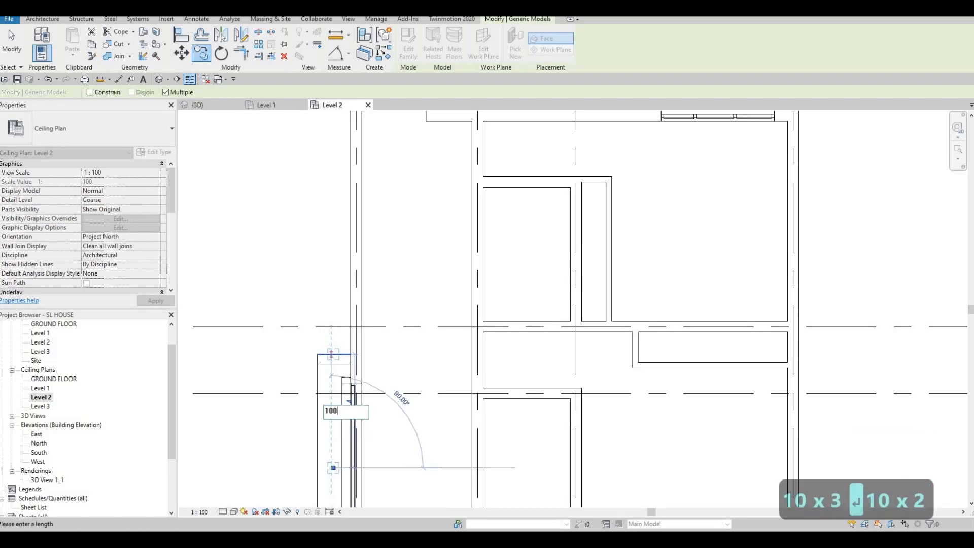
{"action": "type", "text": "0"}
{"action": "key", "text": "Return"}
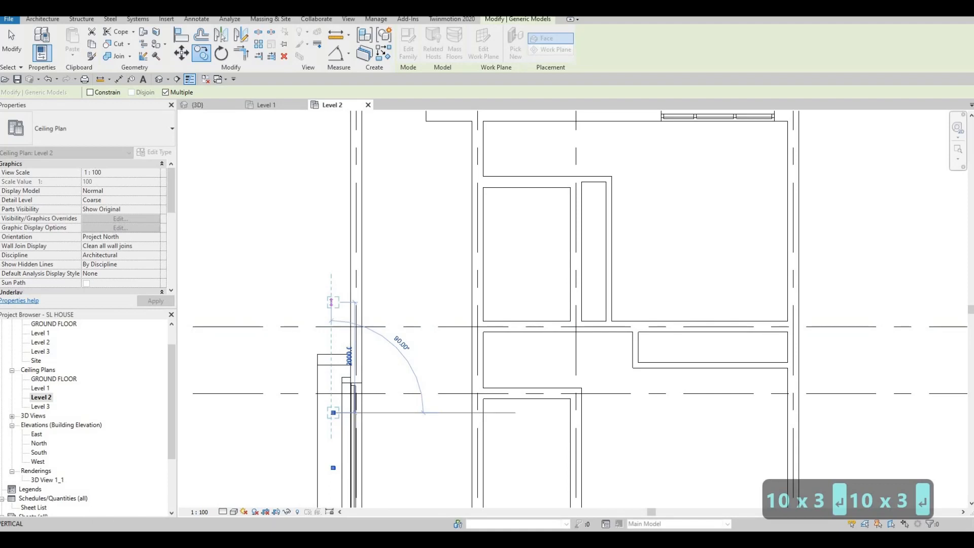
- Try another pot light copy 1000 mm beyond the last one on the side overhang, and undo it
{"action": "type", "text": "1000"}
{"action": "key", "text": "Return"}
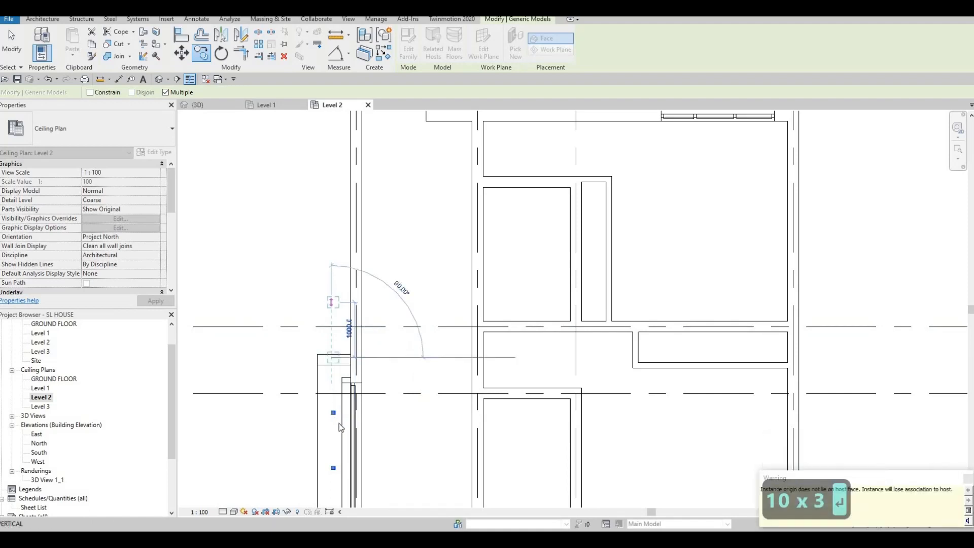
{"action": "key", "text": "Escape"}
{"action": "key", "text": "ctrl+z"}
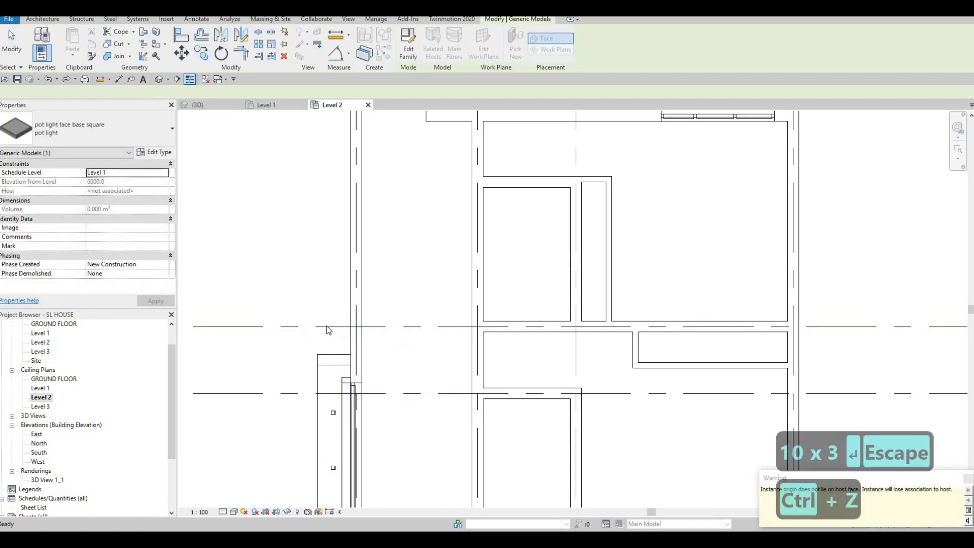
- Check the Level 3 and Level 1 ceiling plans and open the Level 1 floor plan
{"action": "middle_click_drag", "start_coordinate": [339, 406], "coordinate": [339, 345]}
{"action": "scroll", "coordinate": [365, 375], "scroll_direction": "down", "scroll_amount": 2}
{"action": "middle_click_drag", "start_coordinate": [419, 447], "coordinate": [348, 328]}
{"action": "scroll", "coordinate": [397, 396], "scroll_direction": "down", "scroll_amount": 1}
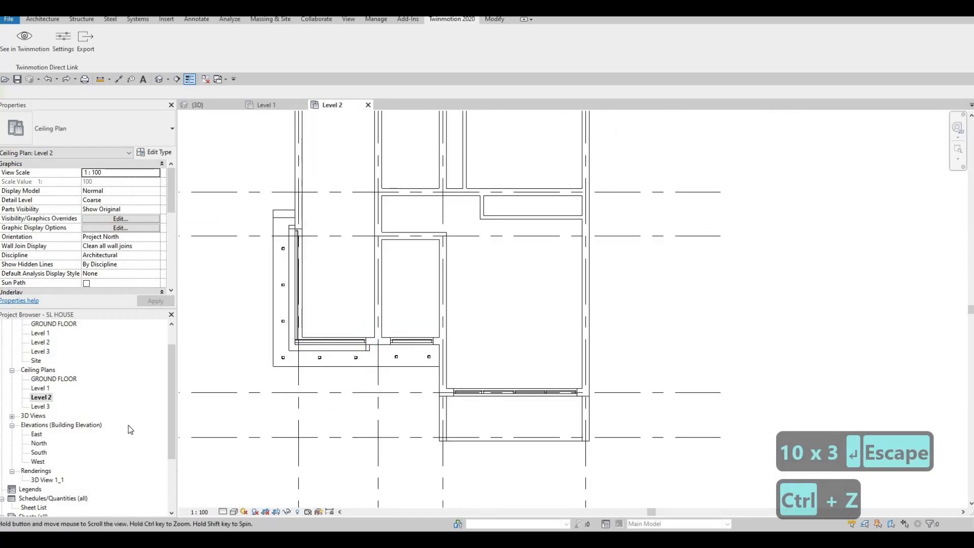
{"action": "double_click", "coordinate": [41, 406]}
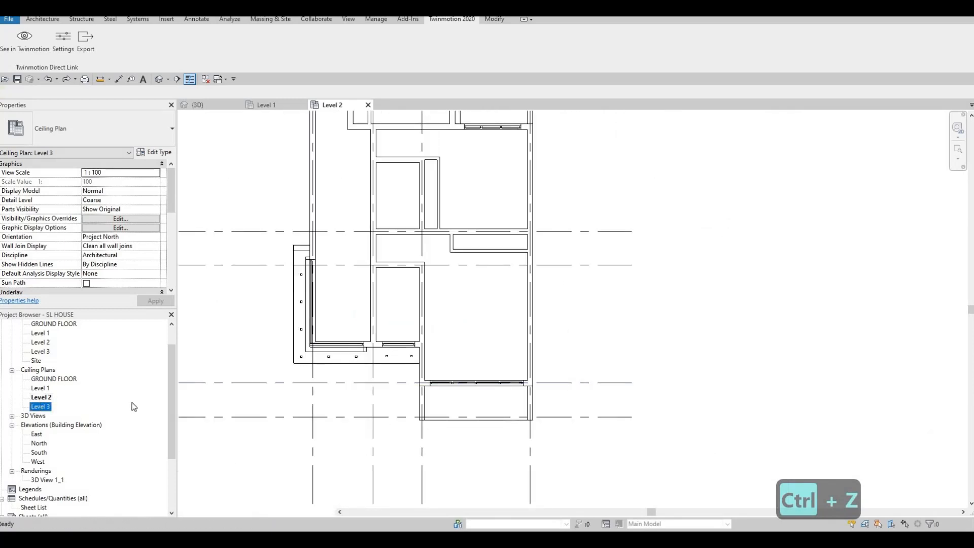
{"action": "double_click", "coordinate": [41, 388]}
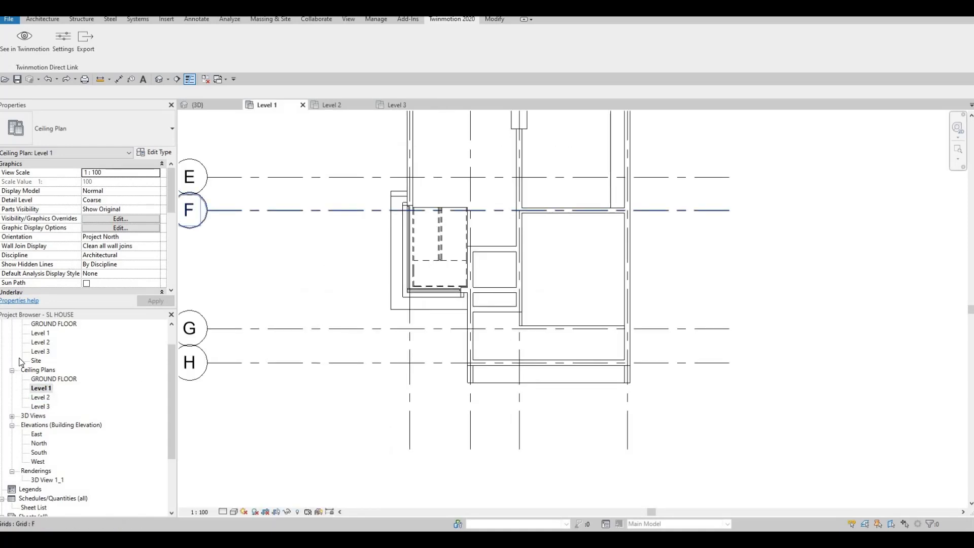
{"action": "double_click", "coordinate": [41, 333]}
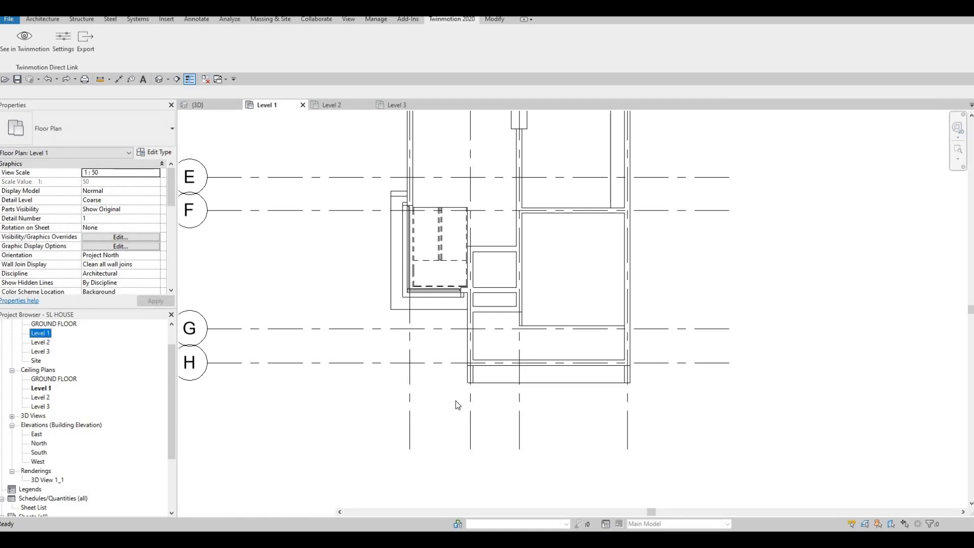
- Copy the pot light in front of the garage four times horizontally toward the entry, spaced 1000 mm apart
{"action": "scroll", "coordinate": [612, 446], "scroll_direction": "up", "scroll_amount": 5}
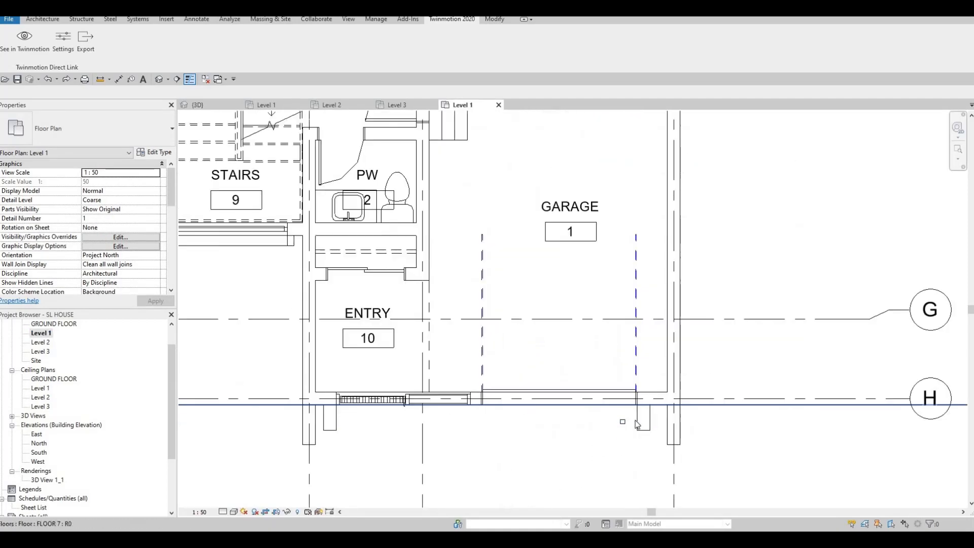
{"action": "left_click", "coordinate": [617, 439]}
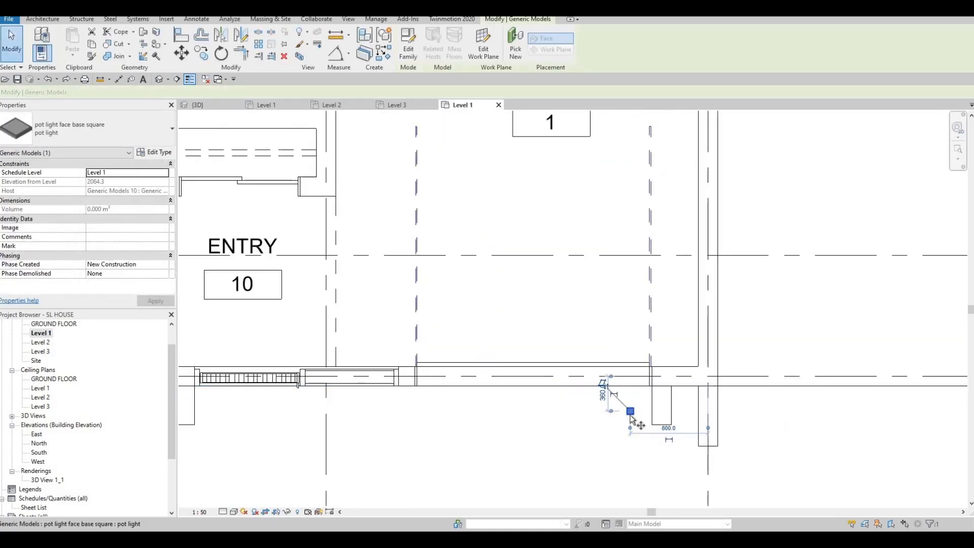
{"action": "key", "text": "c"}
{"action": "key", "text": "o"}
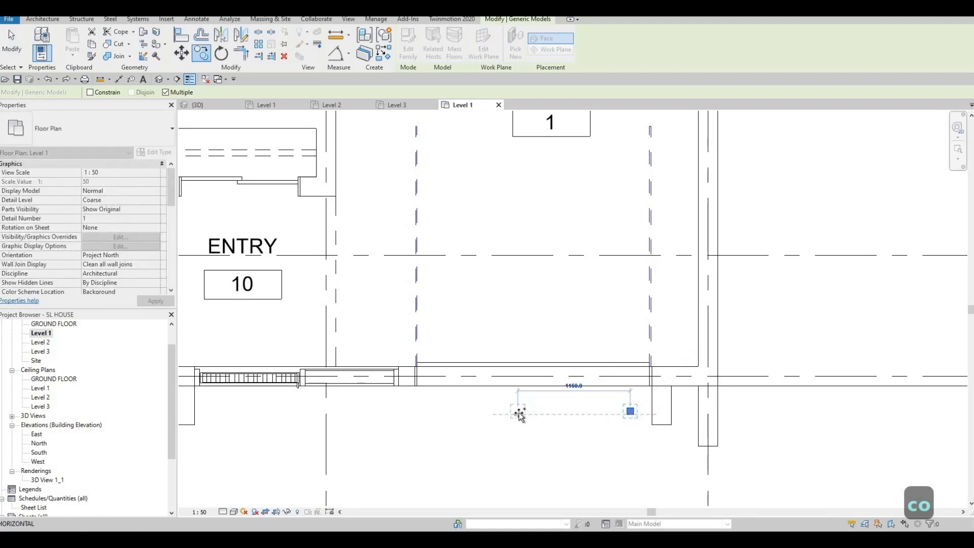
{"action": "type", "text": "1000"}
{"action": "key", "text": "Return"}
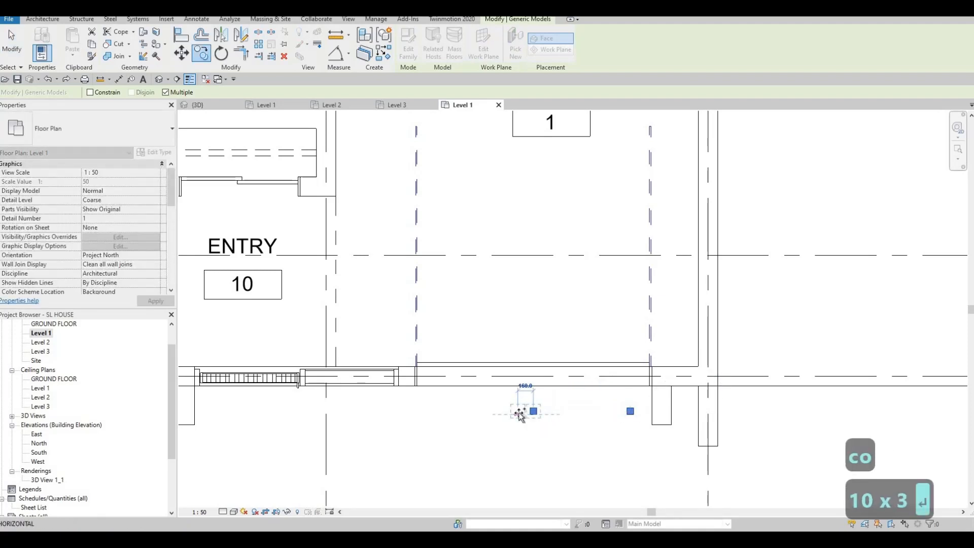
{"action": "middle_click_drag", "start_coordinate": [280, 417], "coordinate": [312, 406]}
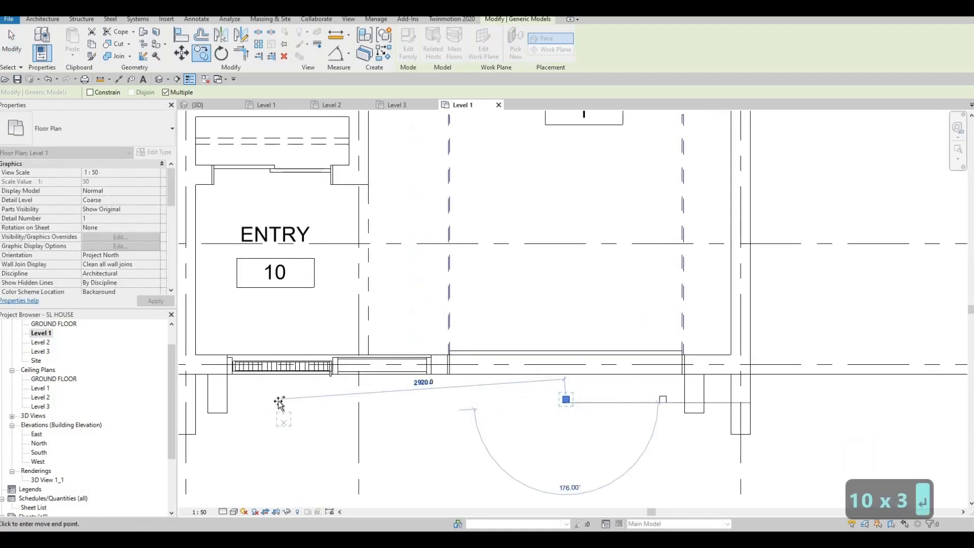
{"action": "type", "text": "1000"}
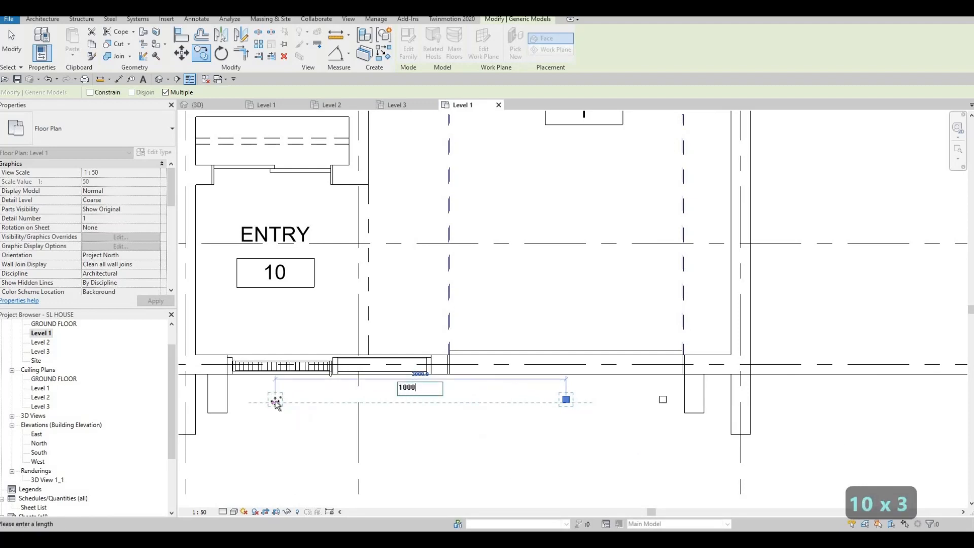
{"action": "key", "text": "Return"}
{"action": "type", "text": "1000"}
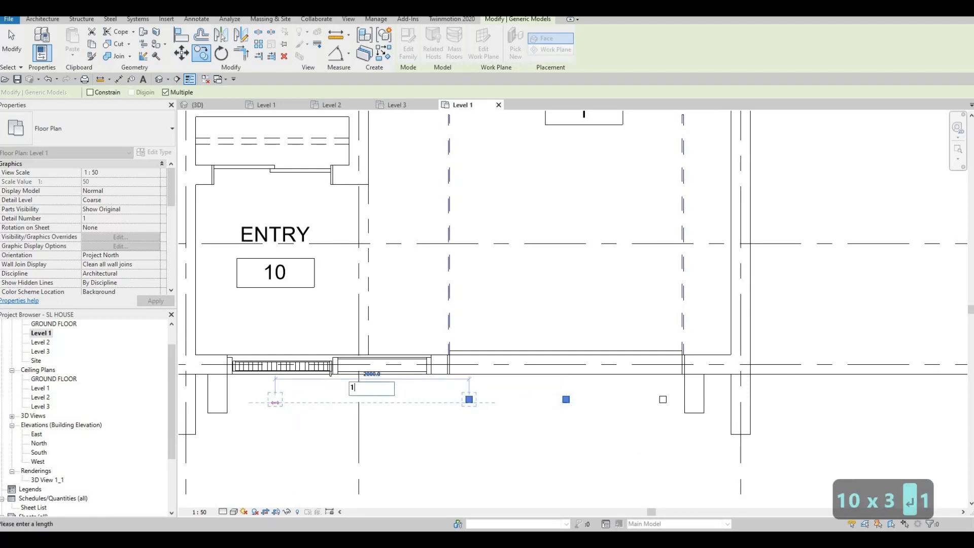
{"action": "key", "text": "Return"}
{"action": "type", "text": "1000"}
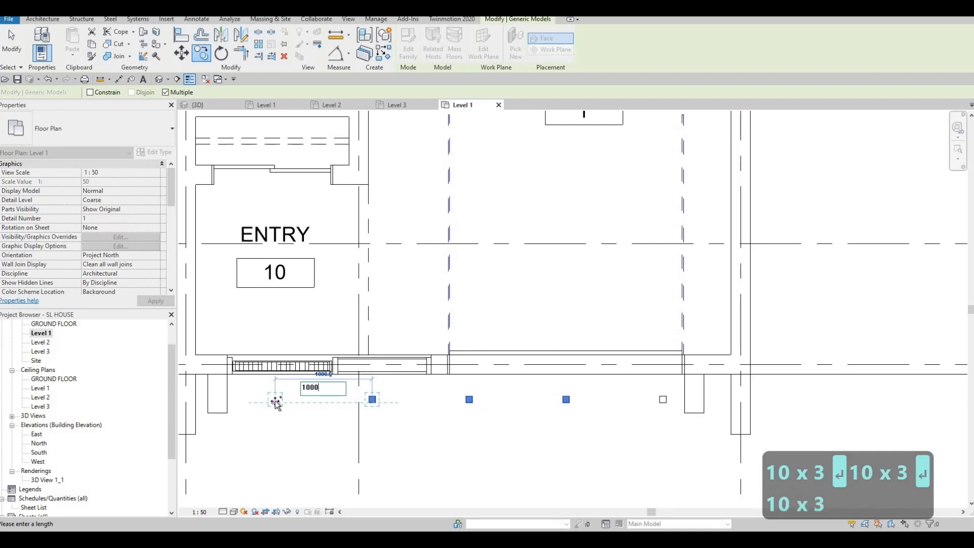
{"action": "key", "text": "Return"}
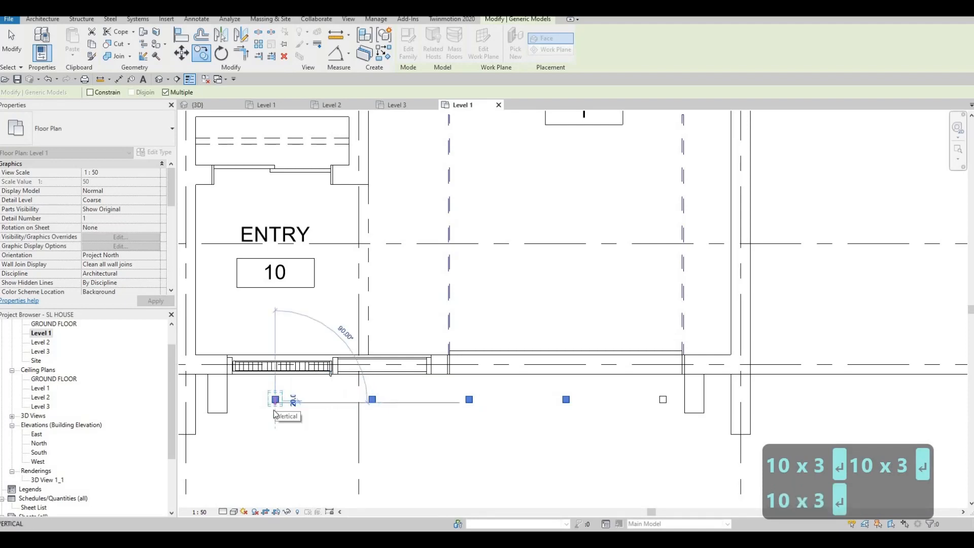
{"action": "key", "text": "Escape"}
{"action": "key", "text": "Escape"}
- Select all five pot lights in front of the garage and entry, and nudge them left and slightly up
{"action": "left_click_drag", "start_coordinate": [254, 382], "coordinate": [682, 457]}
{"action": "key", "text": "Left"}
{"action": "key", "text": "Left"}
{"action": "key", "text": "Left"}
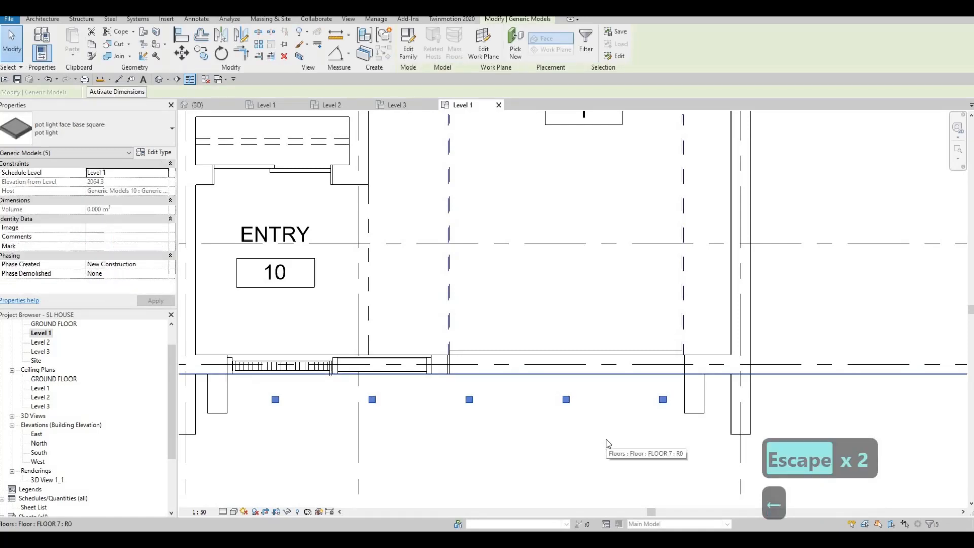
{"action": "key", "text": "Up"}
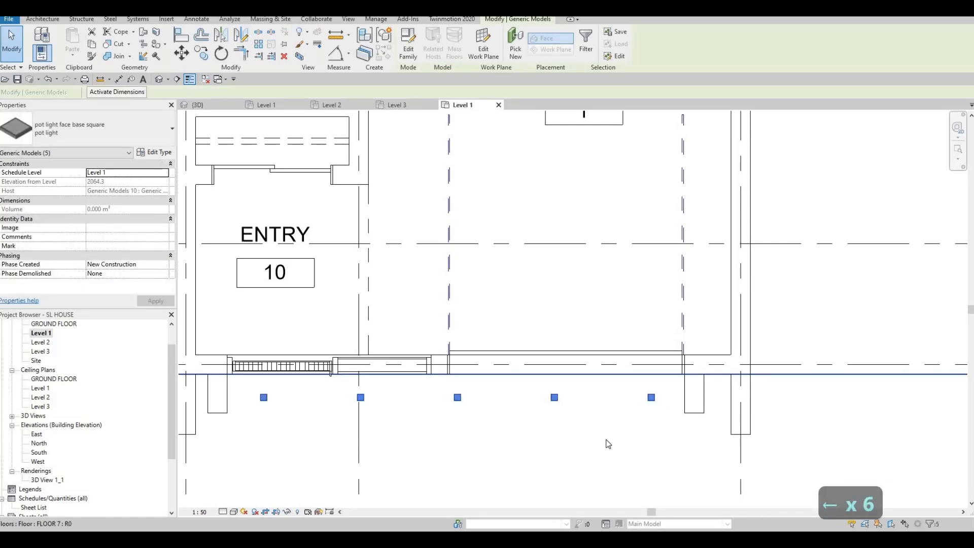
{"action": "key", "text": "Left"}
{"action": "key", "text": "Left"}
{"action": "key", "text": "Escape"}
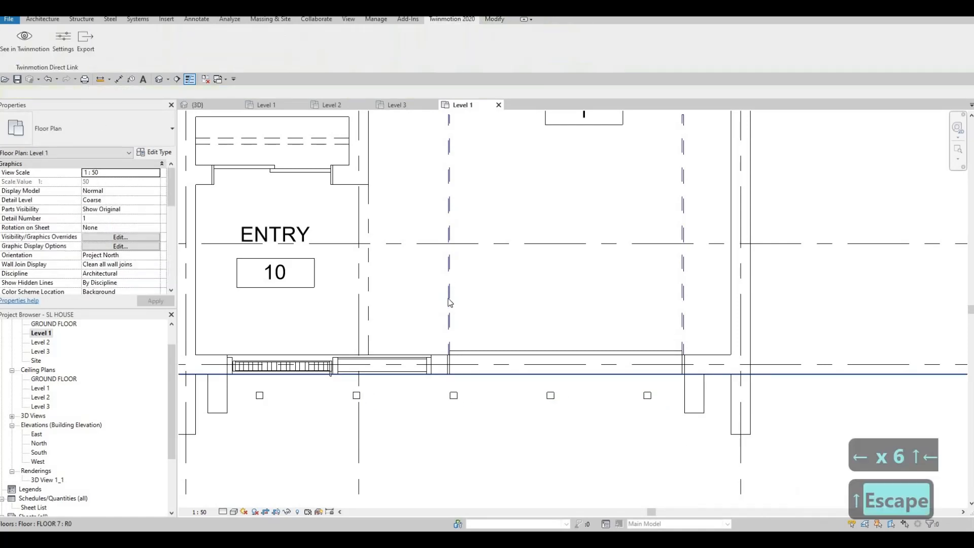
- Check the Level 2 floor and ceiling plans and examine the pot light under the balcony's roof frame in the 3D view
{"action": "scroll", "coordinate": [451, 304], "scroll_direction": "down", "scroll_amount": 4}
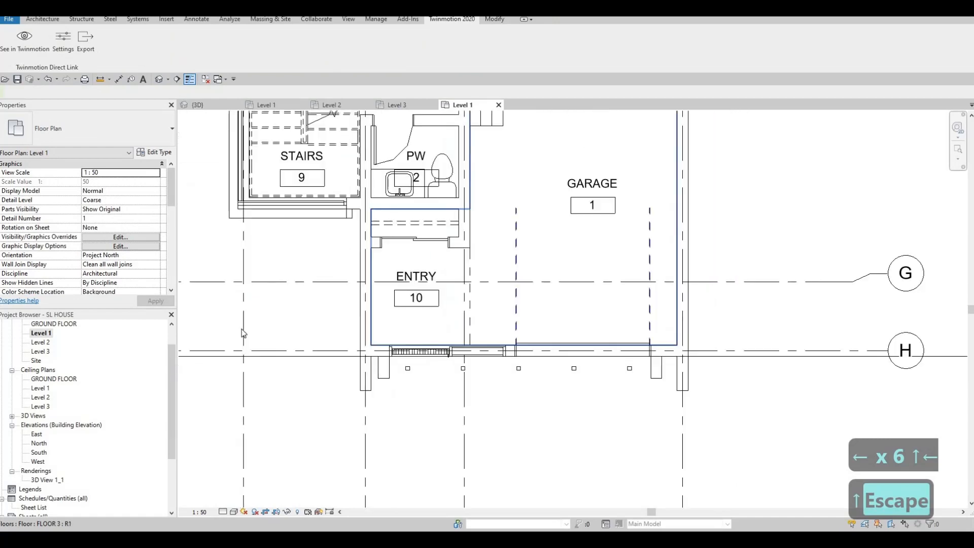
{"action": "double_click", "coordinate": [41, 342]}
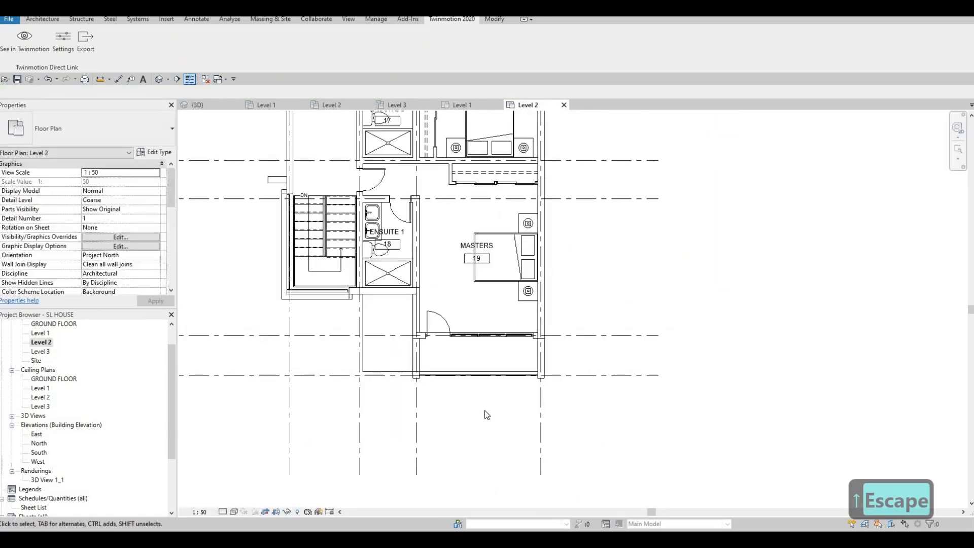
{"action": "scroll", "coordinate": [486, 414], "scroll_direction": "down", "scroll_amount": 2}
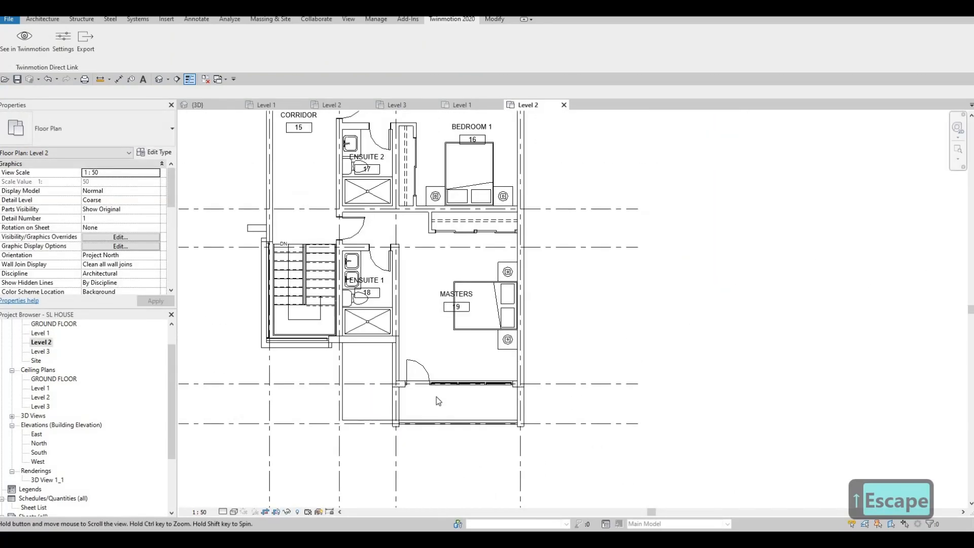
{"action": "double_click", "coordinate": [36, 398]}
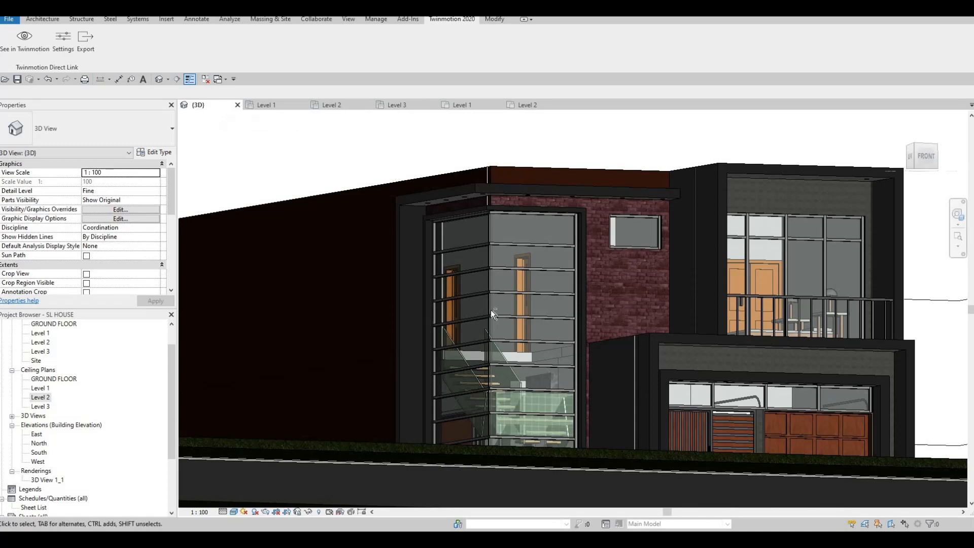
{"action": "middle_click_drag", "start_coordinate": [669, 223], "coordinate": [463, 267]}
{"action": "middle_click_drag", "start_coordinate": [624, 254], "coordinate": [656, 221], "text": "shift"}
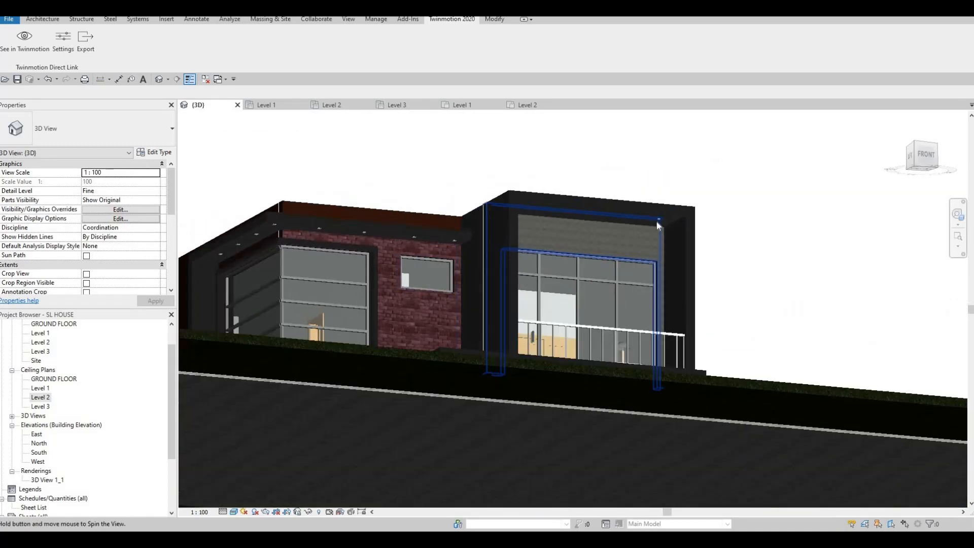
{"action": "scroll", "coordinate": [668, 266], "scroll_direction": "up", "scroll_amount": 5}
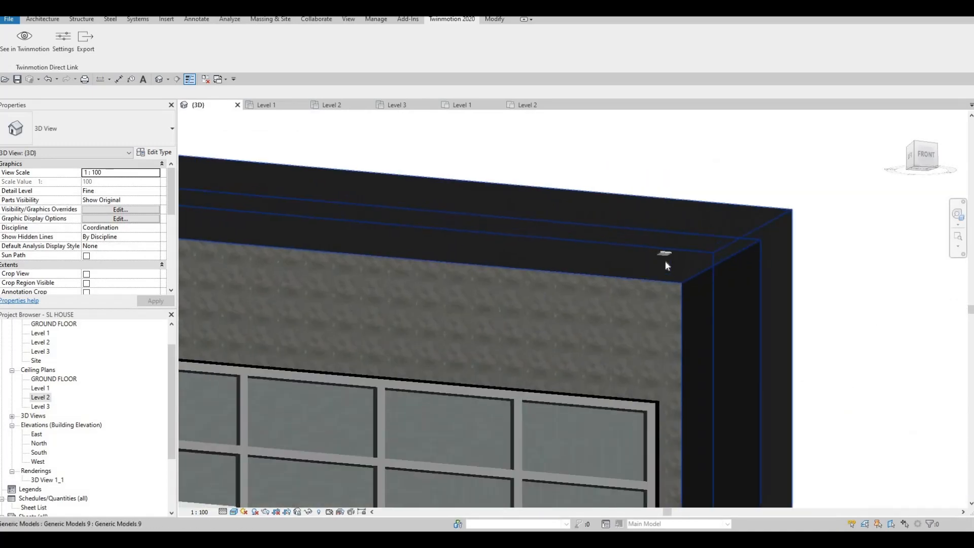
- Copy the pot light under the balcony's roof frame three times horizontally toward the main house, spaced 1000 mm apart
{"action": "left_click", "coordinate": [629, 281]}
{"action": "middle_click_drag", "start_coordinate": [614, 327], "coordinate": [602, 512], "text": "shift"}
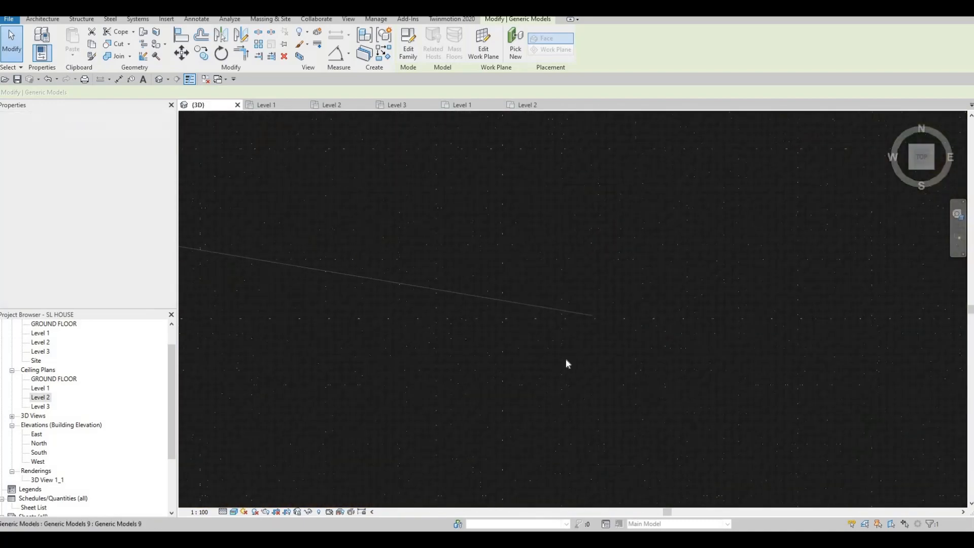
{"action": "scroll", "coordinate": [568, 373], "scroll_direction": "up", "scroll_amount": 10}
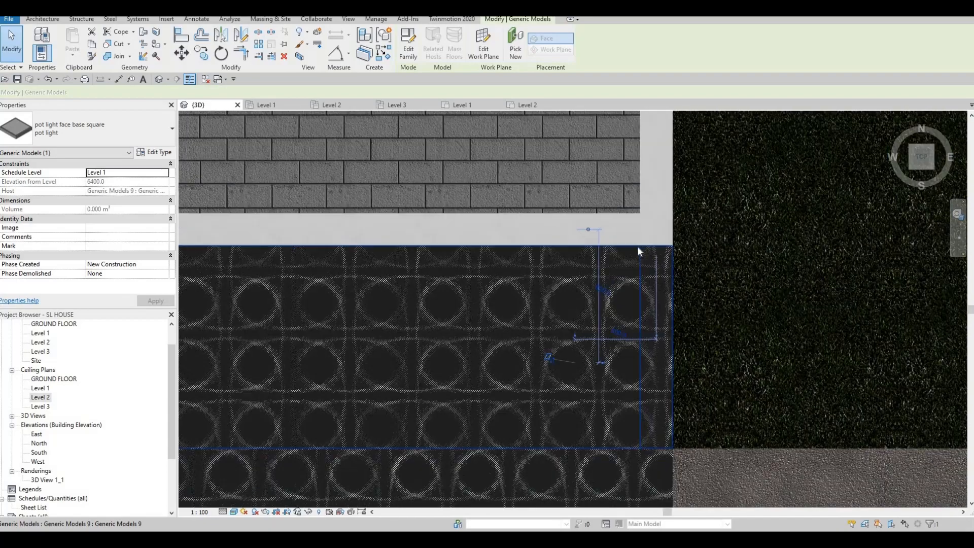
{"action": "scroll", "coordinate": [647, 267], "scroll_direction": "down", "scroll_amount": 4}
{"action": "scroll", "coordinate": [632, 281], "scroll_direction": "up", "scroll_amount": 5}
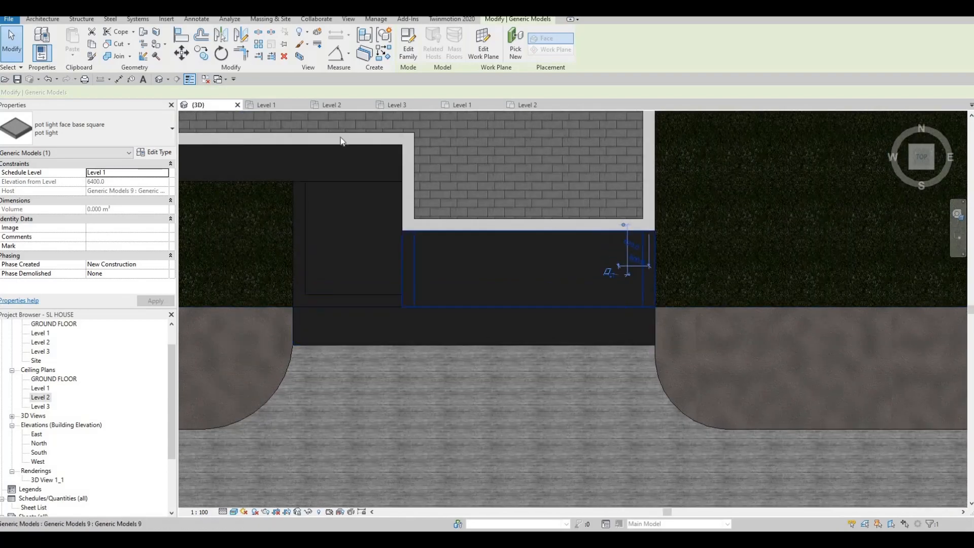
{"action": "key", "text": "c"}
{"action": "key", "text": "o"}
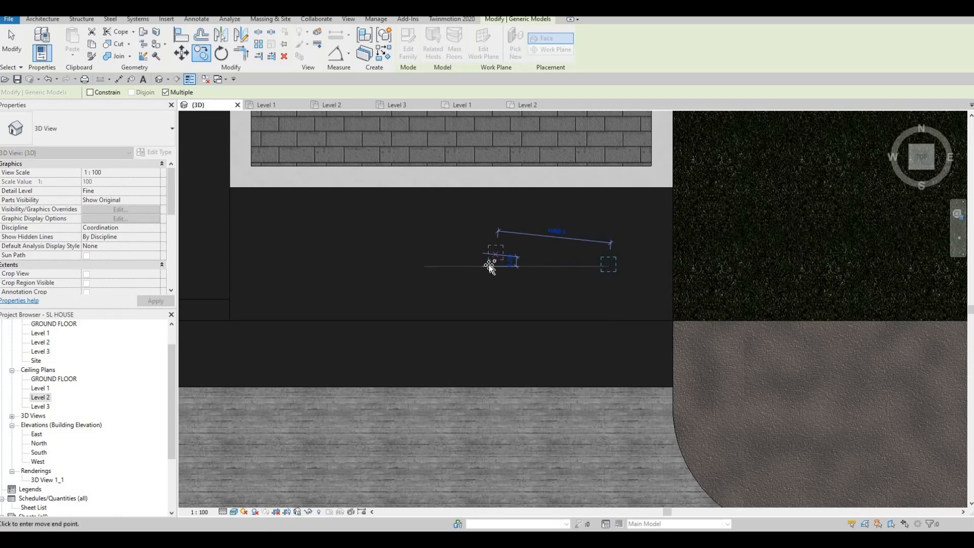
{"action": "type", "text": "1"}
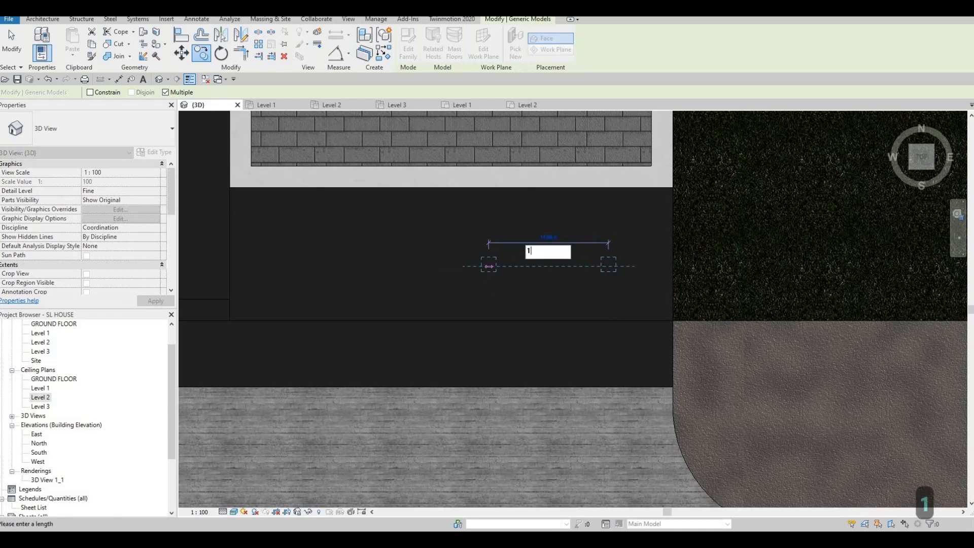
{"action": "type", "text": "000"}
{"action": "key", "text": "Return"}
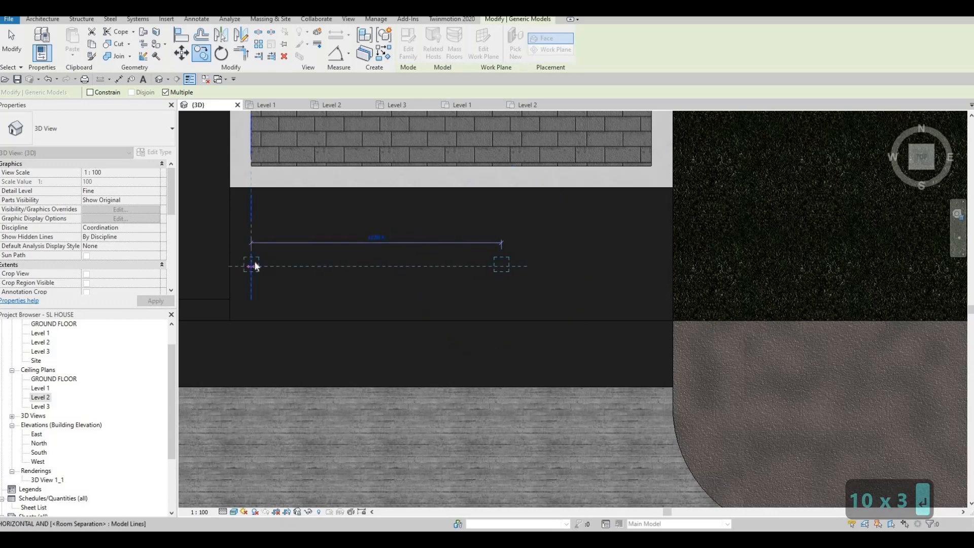
{"action": "type", "text": "1000"}
{"action": "key", "text": "Return"}
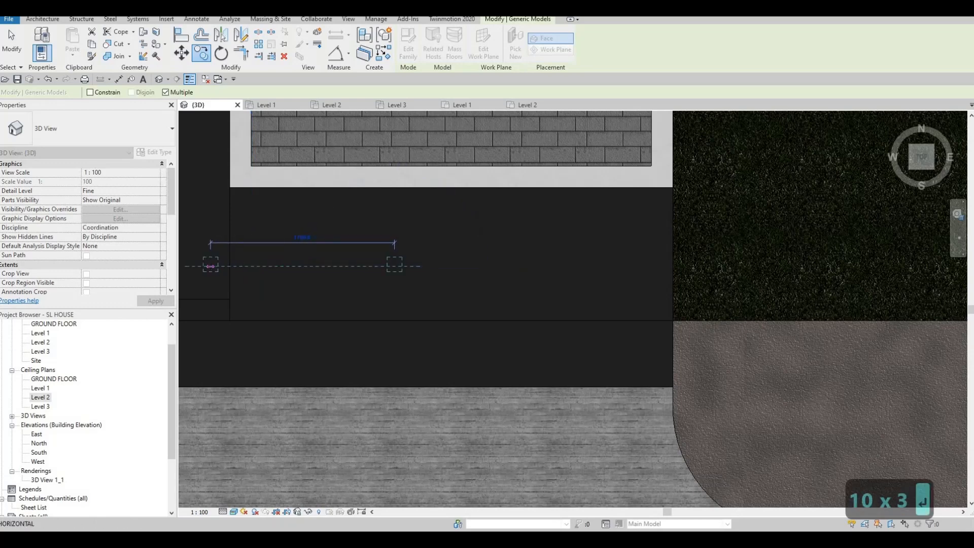
{"action": "type", "text": "1000"}
{"action": "key", "text": "Return"}
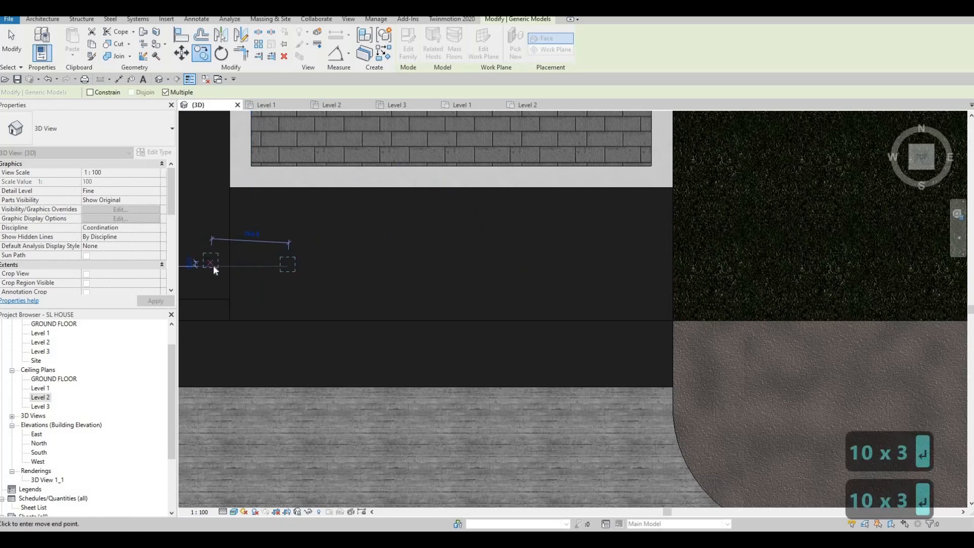
{"action": "key", "text": "Escape"}
{"action": "key", "text": "Escape"}
{"action": "key", "text": "Escape"}
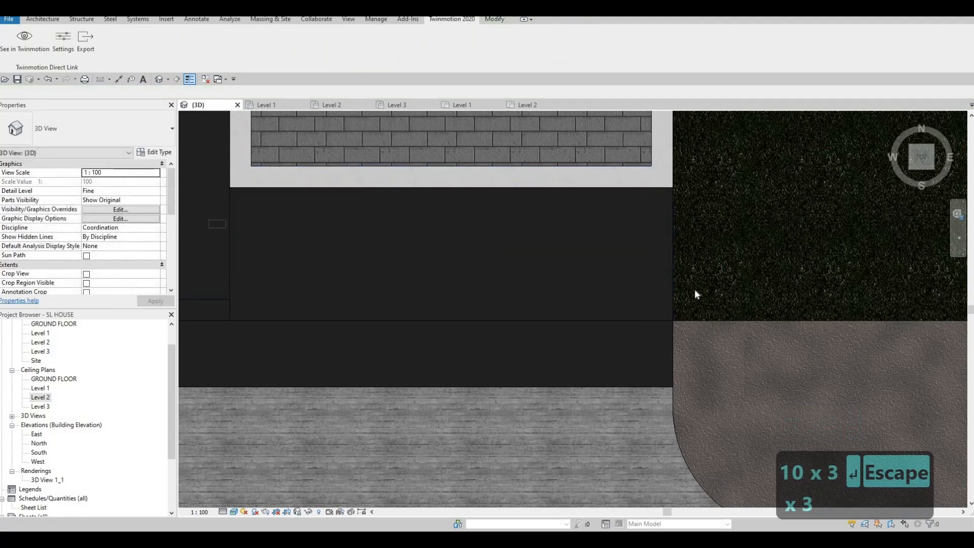
- Select all four pot lights under the balcony's roof frame and nudge them slightly left
{"action": "left_click", "coordinate": [680, 314]}
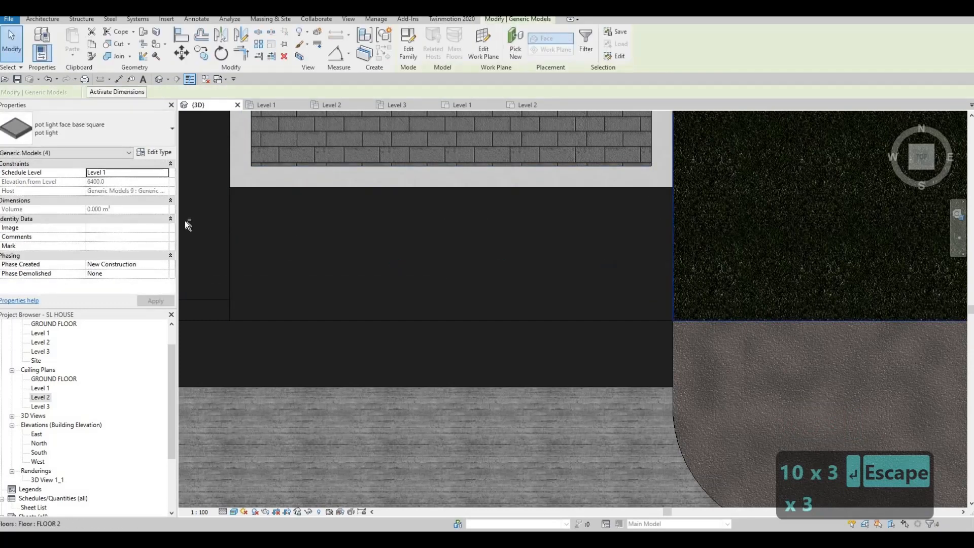
{"action": "left_click_drag", "start_coordinate": [182, 219], "coordinate": [703, 297]}
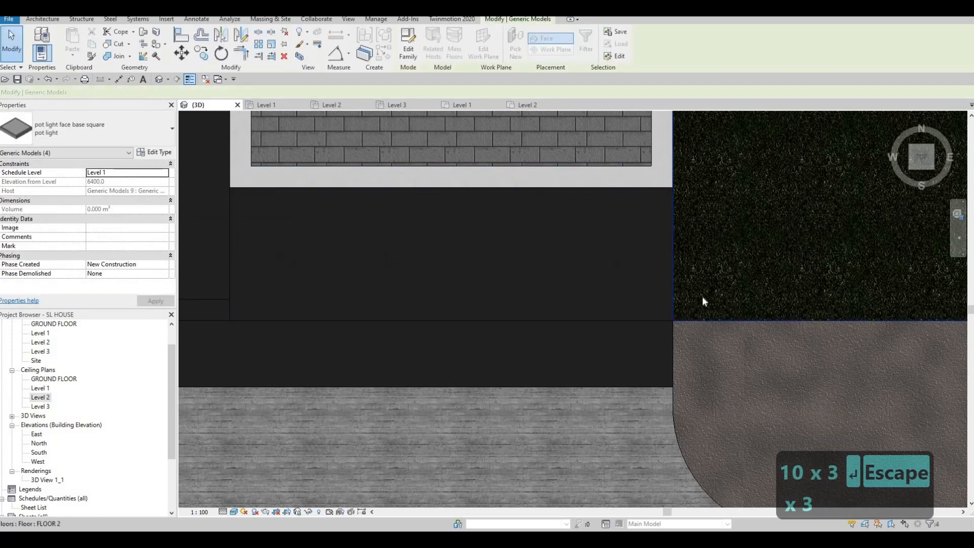
{"action": "key", "text": "Left"}
{"action": "key", "text": "Escape"}
{"action": "key", "text": "Escape"}
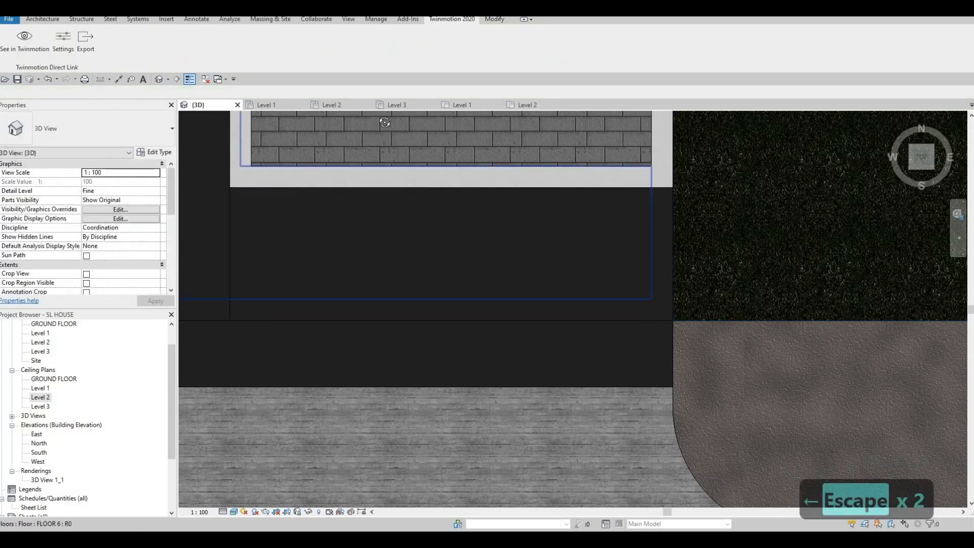
- Bring the 3D view back to the front of the house, save the project, and send the model to Twinmotion
{"action": "middle_click_drag", "start_coordinate": [385, 122], "coordinate": [487, 249], "text": "shift"}
{"action": "scroll", "coordinate": [442, 240], "scroll_direction": "down", "scroll_amount": 2}
{"action": "scroll", "coordinate": [834, 217], "scroll_direction": "down", "scroll_amount": 1}
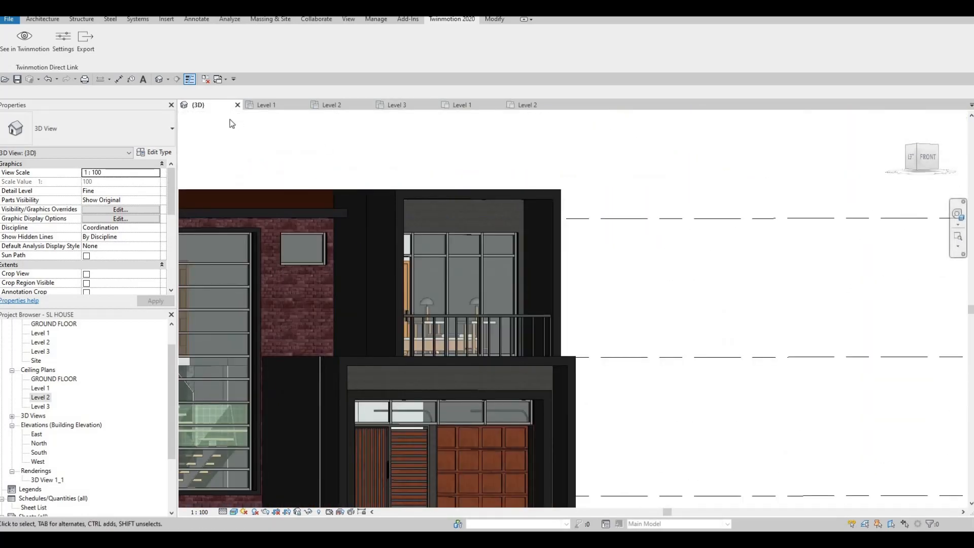
{"action": "middle_click_drag", "start_coordinate": [361, 403], "coordinate": [576, 340]}
{"action": "scroll", "coordinate": [576, 339], "scroll_direction": "down", "scroll_amount": 2}
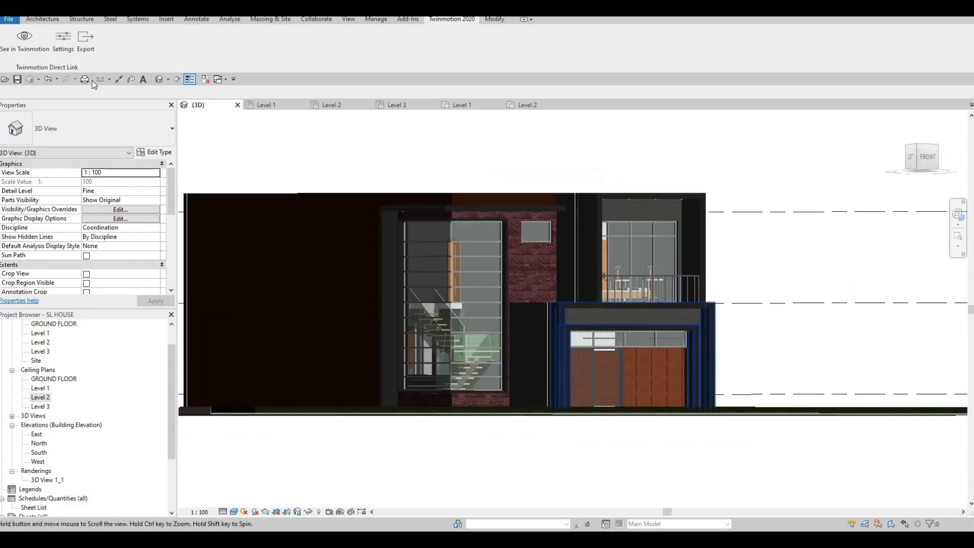
{"action": "left_click", "coordinate": [15, 80]}
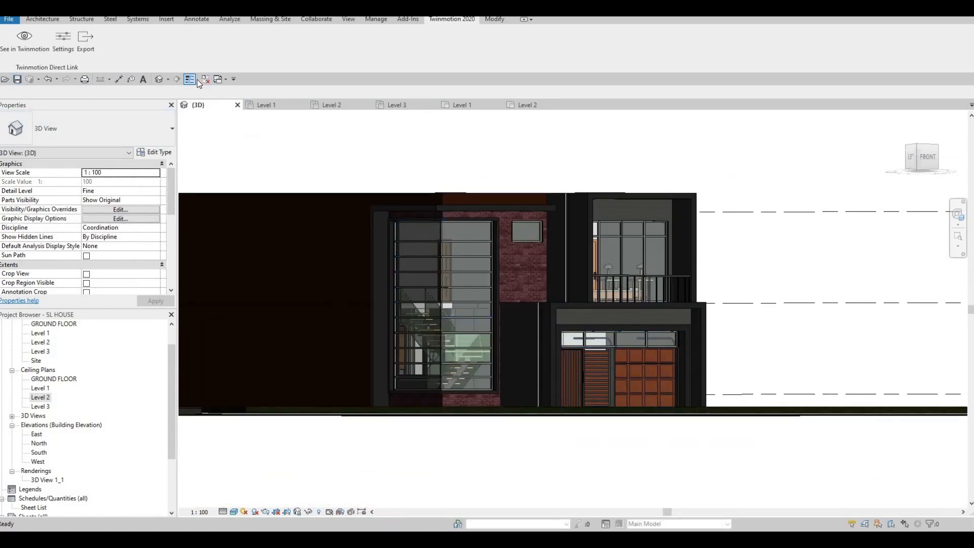
{"action": "left_click", "coordinate": [24, 41]}
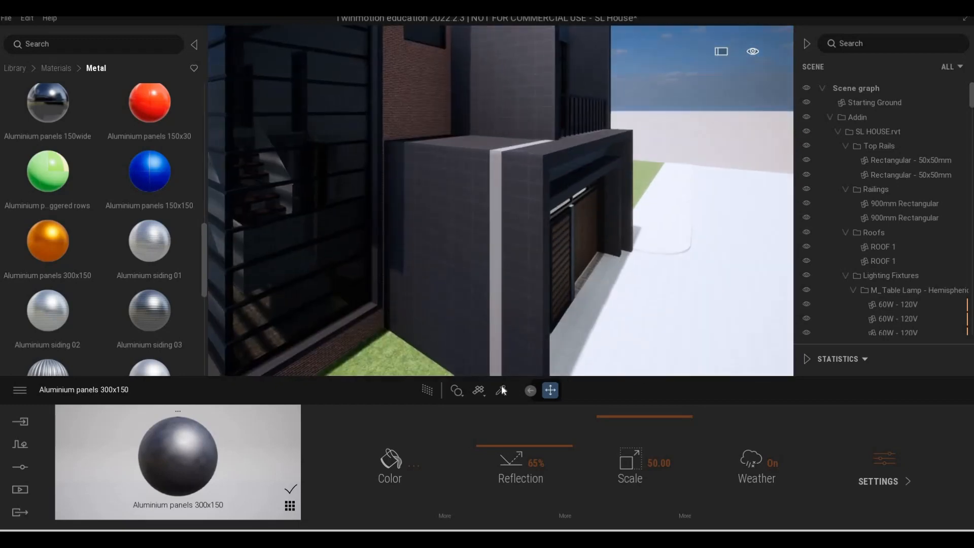
- Sample the material of the light strip beside the garage frame and examine the house front and its pot lights
{"action": "left_click", "coordinate": [501, 388]}
{"action": "left_click", "coordinate": [496, 248]}
{"action": "right_click_drag", "start_coordinate": [493, 248], "coordinate": [522, 244]}
{"action": "scroll", "coordinate": [522, 305], "scroll_direction": "down", "scroll_amount": 4}
{"action": "scroll", "coordinate": [538, 302], "scroll_direction": "up", "scroll_amount": 4}
{"action": "middle_click_drag", "start_coordinate": [539, 300], "coordinate": [512, 271]}
{"action": "scroll", "coordinate": [609, 273], "scroll_direction": "down", "scroll_amount": 4}
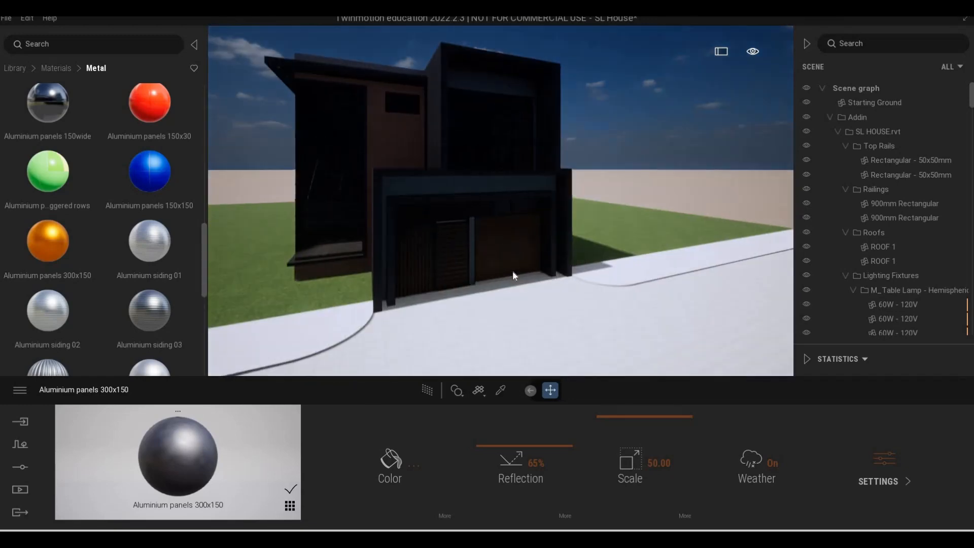
{"action": "scroll", "coordinate": [403, 276], "scroll_direction": "up", "scroll_amount": 7}
{"action": "middle_click_drag", "start_coordinate": [402, 276], "coordinate": [470, 281]}
{"action": "scroll", "coordinate": [422, 287], "scroll_direction": "up", "scroll_amount": 4}
{"action": "scroll", "coordinate": [422, 287], "scroll_direction": "down", "scroll_amount": 4}
{"action": "scroll", "coordinate": [470, 296], "scroll_direction": "down", "scroll_amount": 3}
{"action": "scroll", "coordinate": [470, 296], "scroll_direction": "up", "scroll_amount": 2}
{"action": "scroll", "coordinate": [470, 281], "scroll_direction": "down", "scroll_amount": 3}
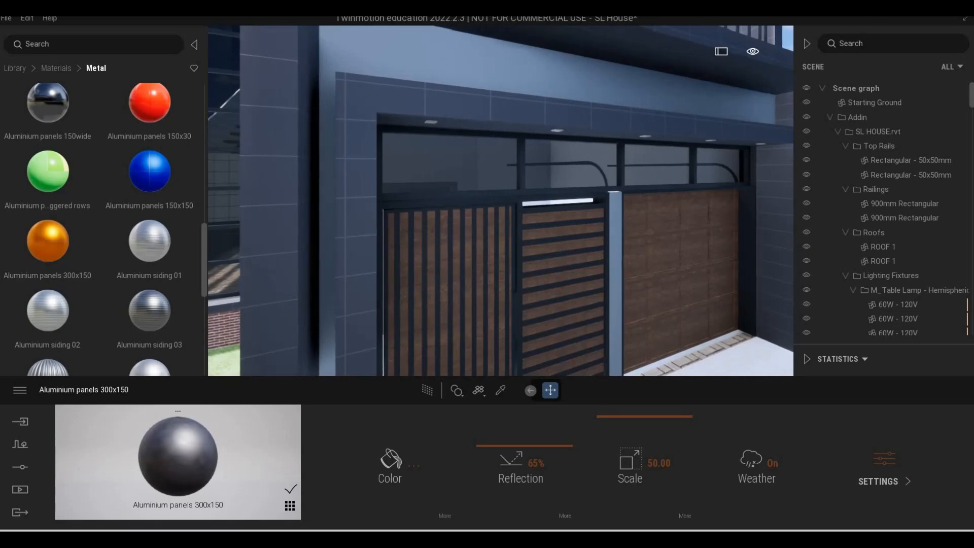
- Switch to Revit and paint the top face of the narrow wall between the gate and garage door with Metal Furring
{"action": "key", "text": "alt+Tab"}
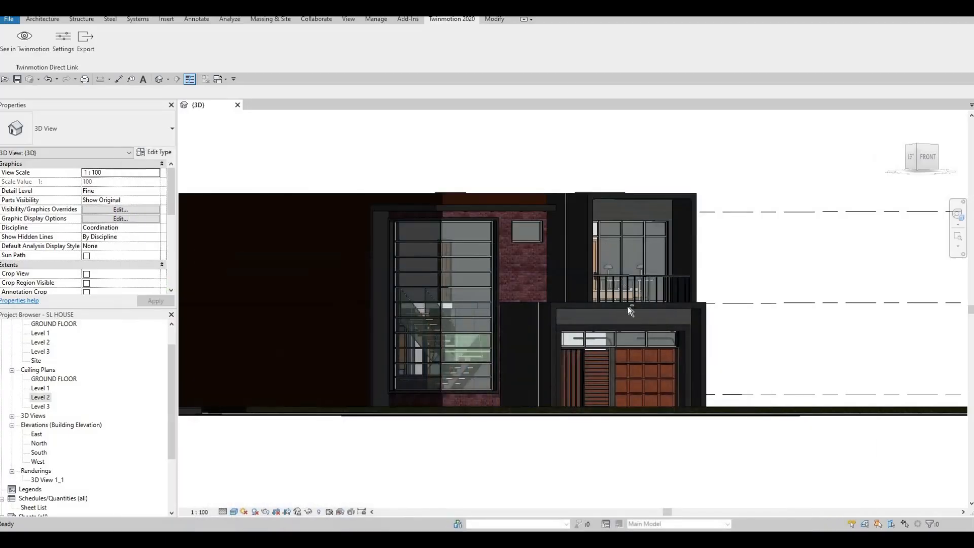
{"action": "middle_click_drag", "start_coordinate": [602, 350], "coordinate": [604, 357], "text": "shift"}
{"action": "scroll", "coordinate": [604, 357], "scroll_direction": "up", "scroll_amount": 6}
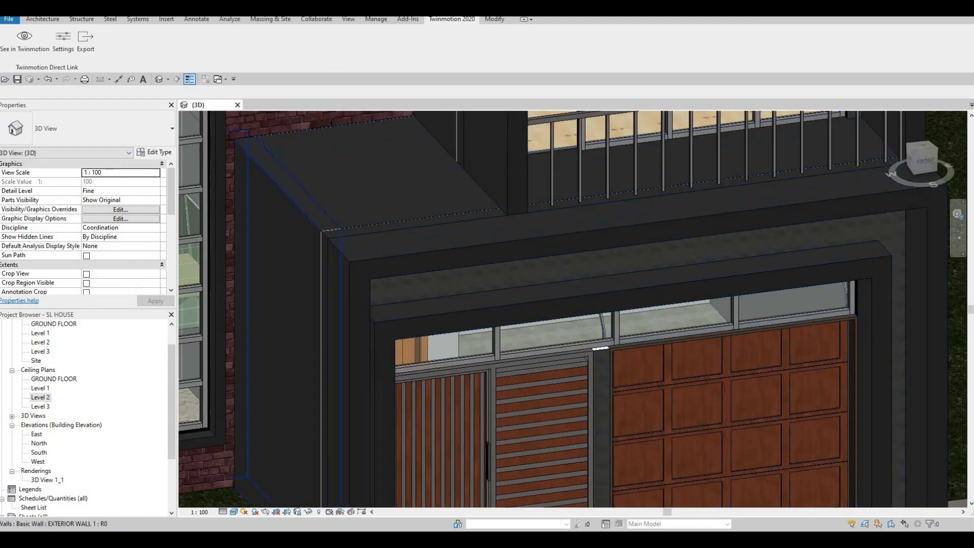
{"action": "left_click", "coordinate": [489, 19]}
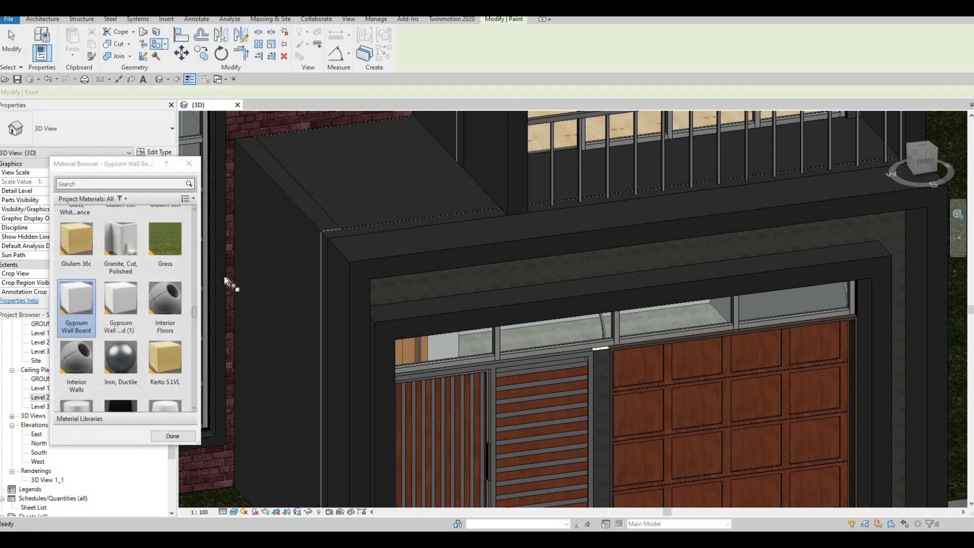
{"action": "scroll", "coordinate": [132, 327], "scroll_direction": "down", "scroll_amount": 7}
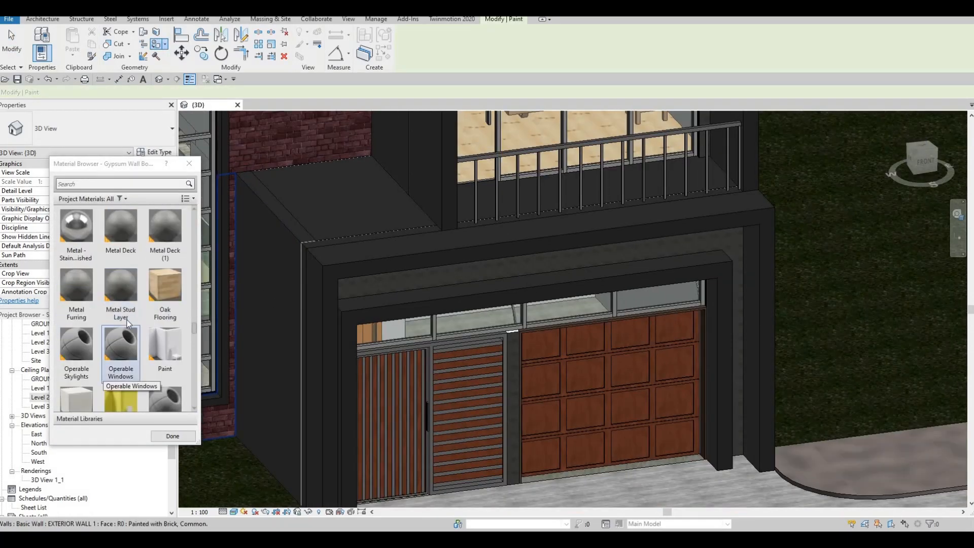
{"action": "left_click", "coordinate": [76, 292]}
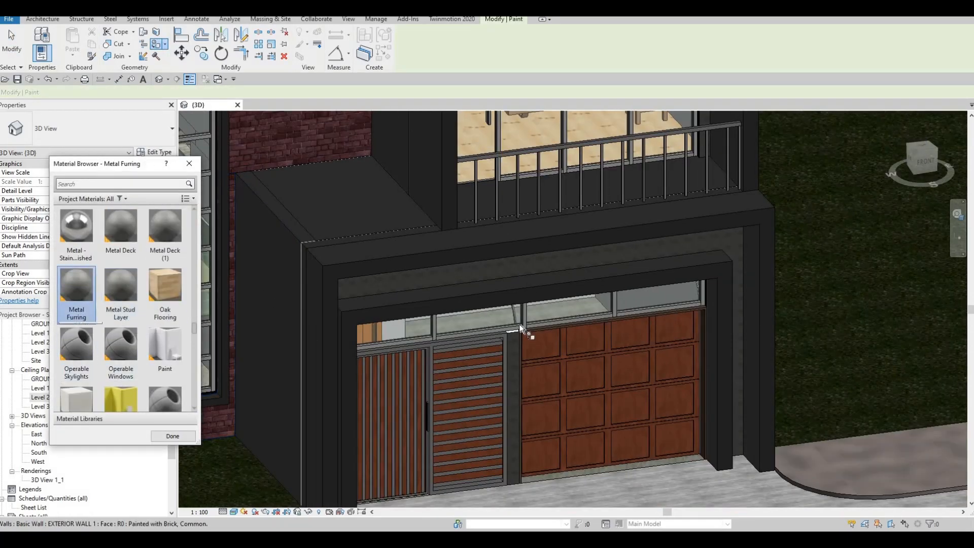
{"action": "scroll", "coordinate": [540, 340], "scroll_direction": "up", "scroll_amount": 3}
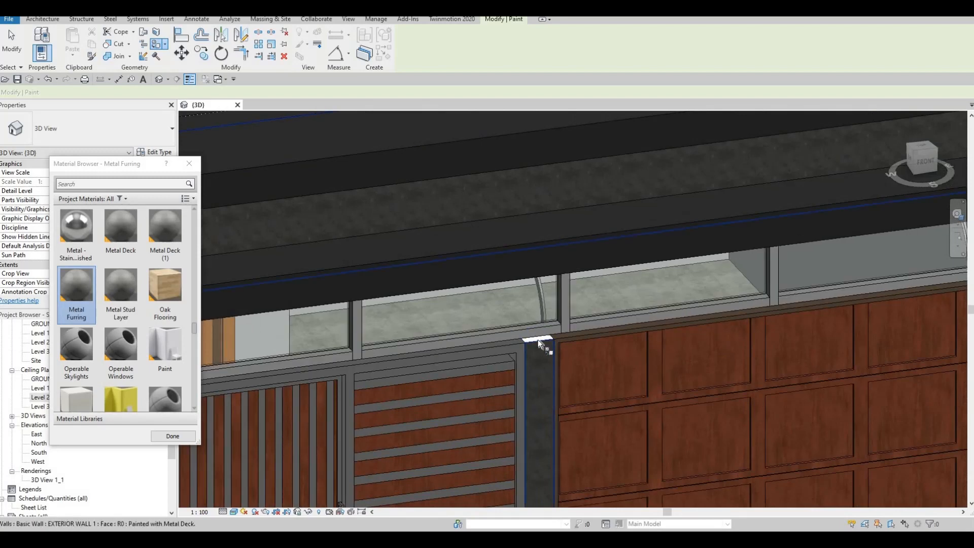
{"action": "key", "text": "Tab"}
{"action": "scroll", "coordinate": [506, 371], "scroll_direction": "down", "scroll_amount": 5}
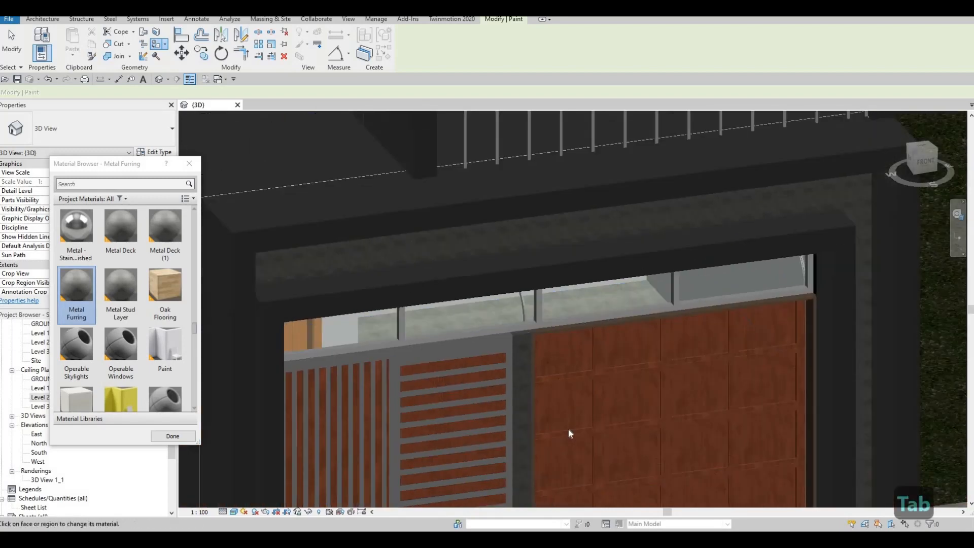
{"action": "key", "text": "Escape"}
{"action": "key", "text": "Escape"}
- Set the work plane by picking the front face of the narrow wall between the gate and garage door
{"action": "scroll", "coordinate": [568, 390], "scroll_direction": "up", "scroll_amount": 6}
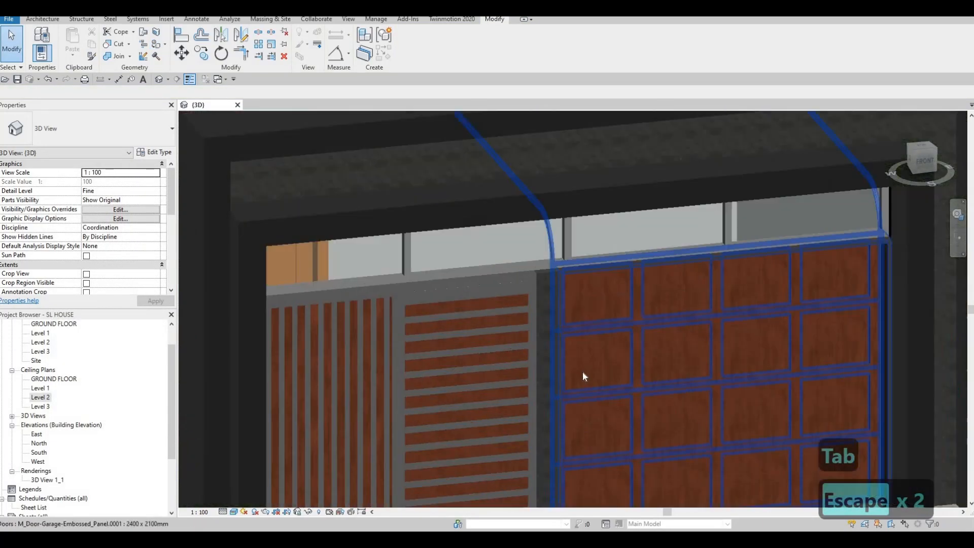
{"action": "scroll", "coordinate": [551, 284], "scroll_direction": "up", "scroll_amount": 2}
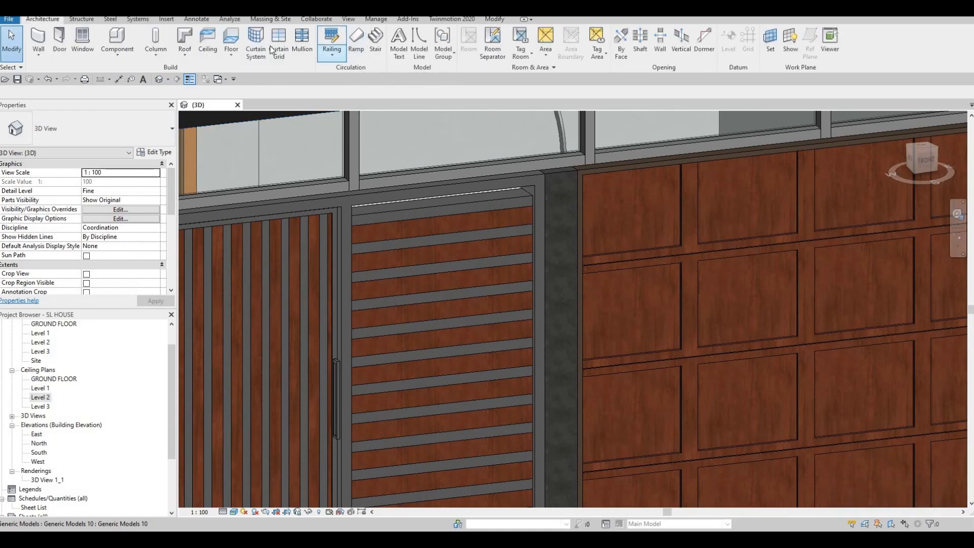
{"action": "left_click", "coordinate": [399, 53]}
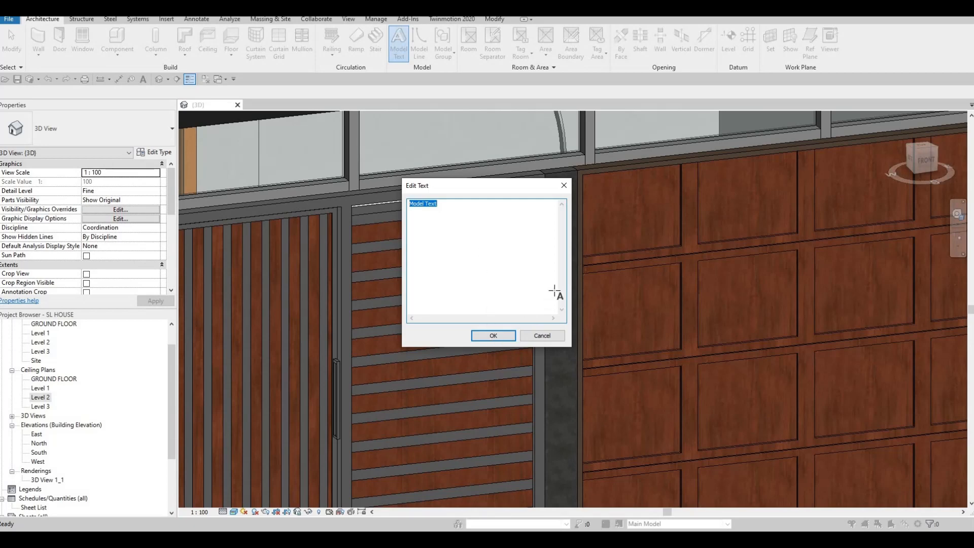
{"action": "left_click", "coordinate": [493, 335]}
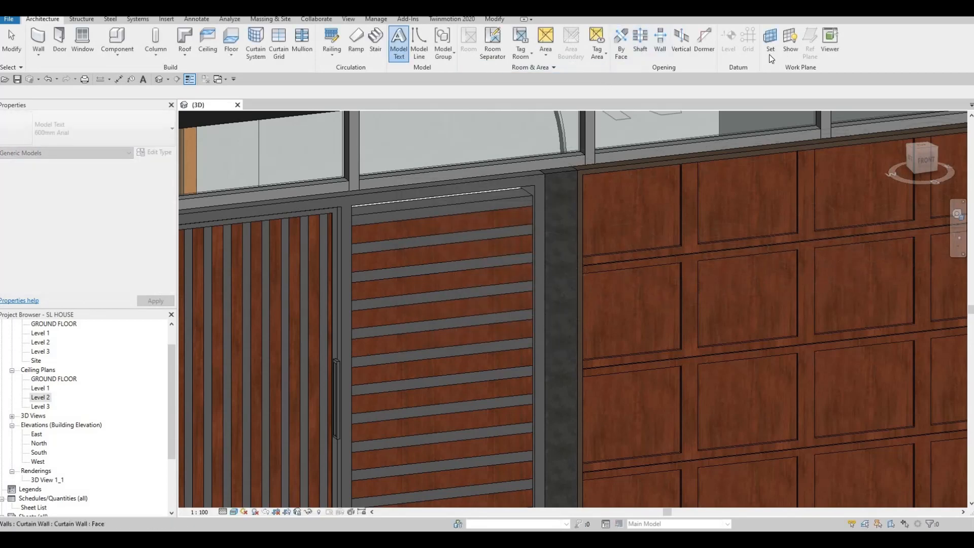
{"action": "left_click", "coordinate": [769, 51]}
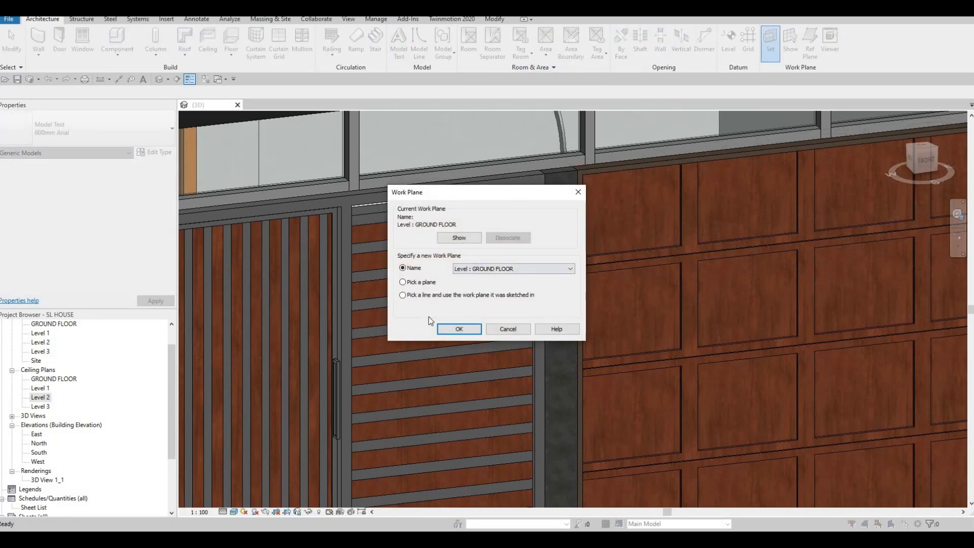
{"action": "left_click", "coordinate": [402, 282]}
{"action": "left_click", "coordinate": [460, 332]}
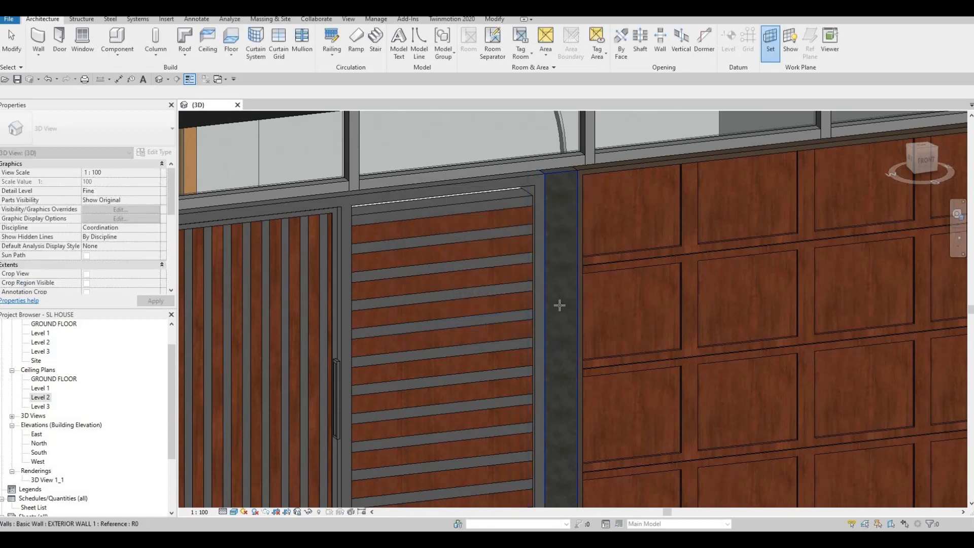
{"action": "left_click", "coordinate": [552, 313]}
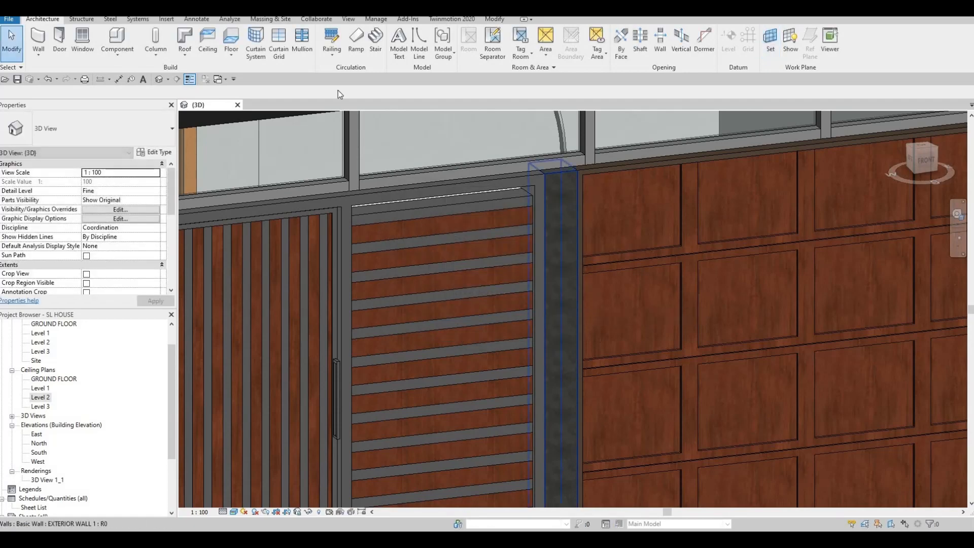
- Place a Model Text with its default wording on the wall's work plane in front of the garage door
{"action": "left_click", "coordinate": [399, 43]}
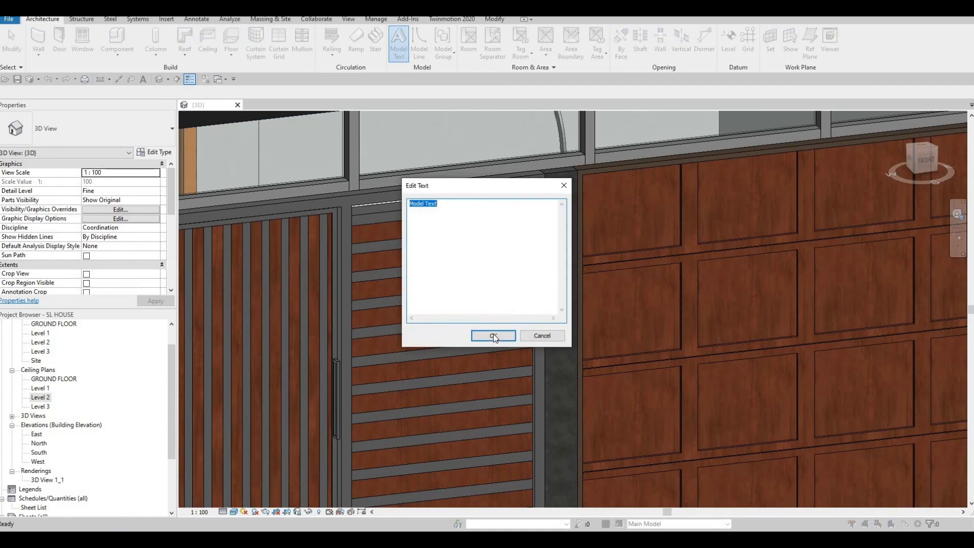
{"action": "left_click", "coordinate": [494, 336]}
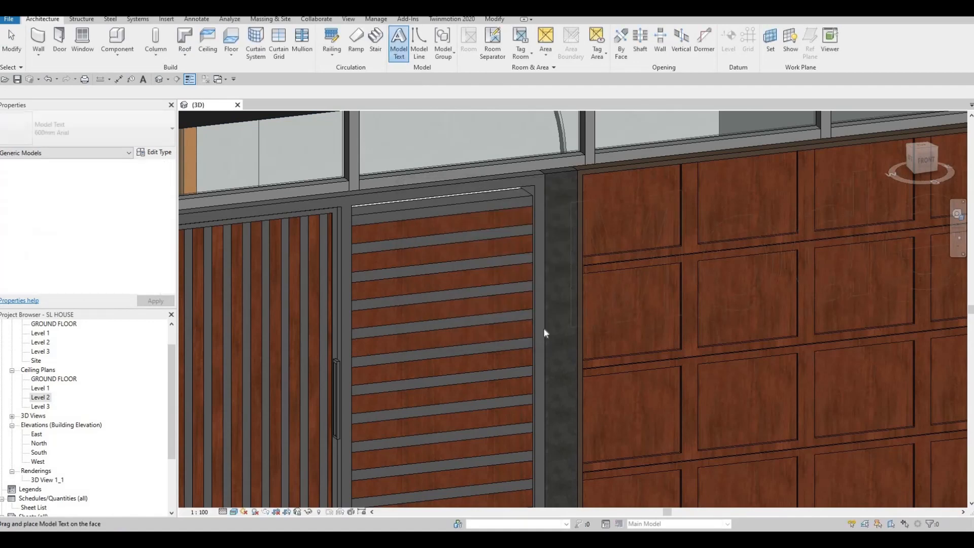
{"action": "left_click", "coordinate": [647, 300]}
{"action": "scroll", "coordinate": [622, 282], "scroll_direction": "down", "scroll_amount": 3}
{"action": "key", "text": "Escape"}
{"action": "key", "text": "Escape"}
{"action": "key", "text": "Escape"}
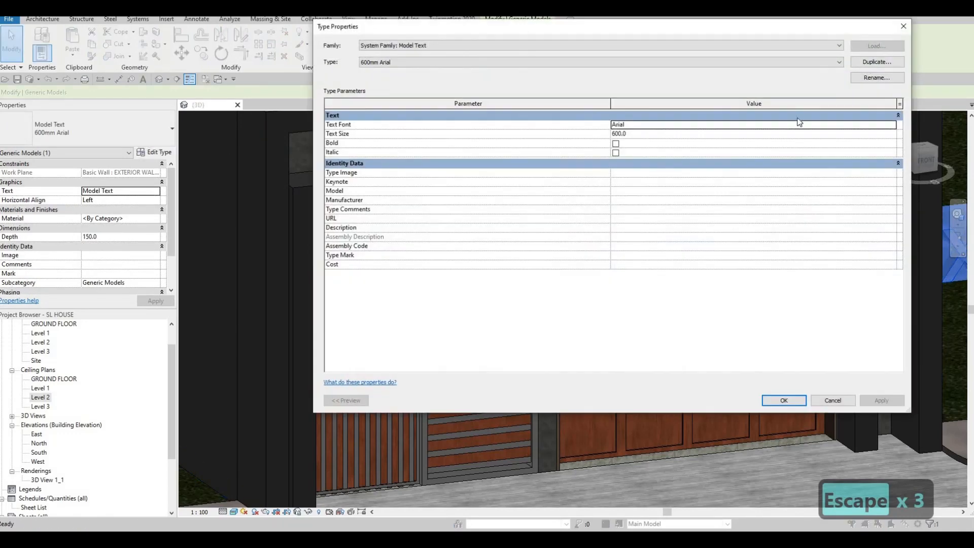
- Duplicate the 600mm Arial model text type as "house number" and set its text size to 50
{"action": "left_click", "coordinate": [868, 63]}
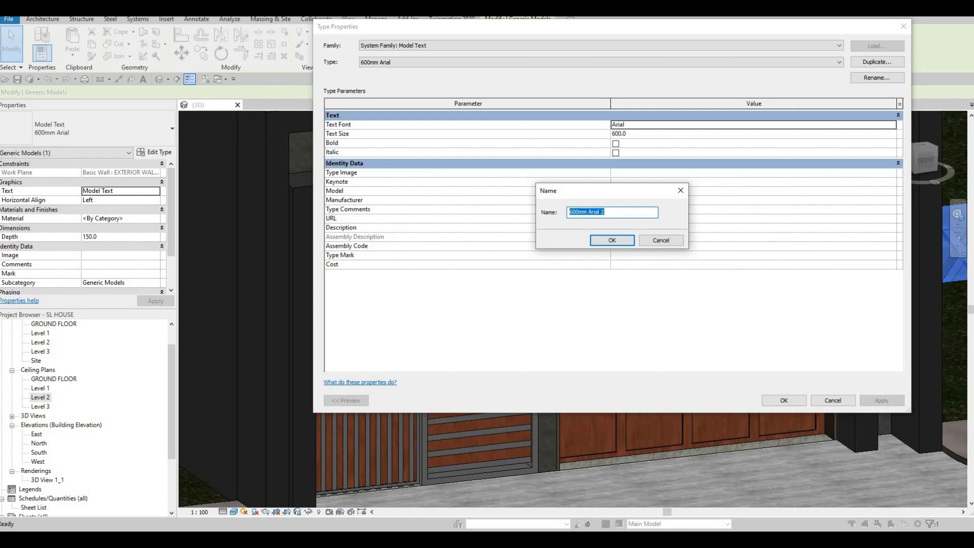
{"action": "type", "text": "house number"}
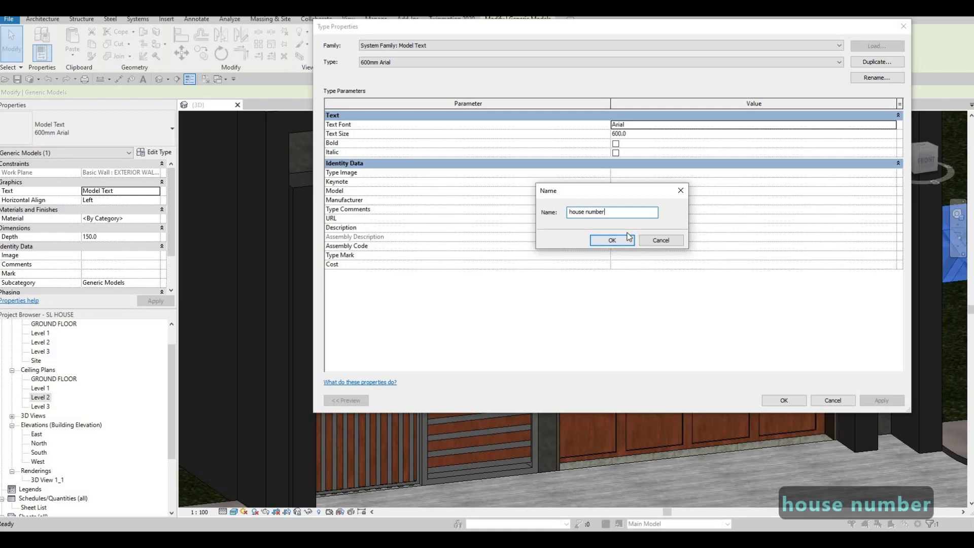
{"action": "key", "text": "Return"}
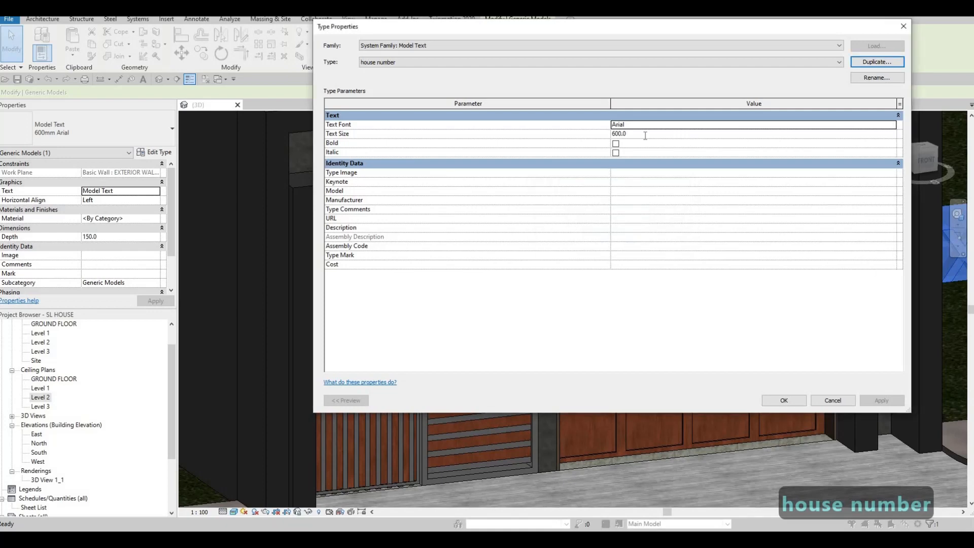
{"action": "left_click", "coordinate": [645, 135]}
{"action": "type", "text": "50"}
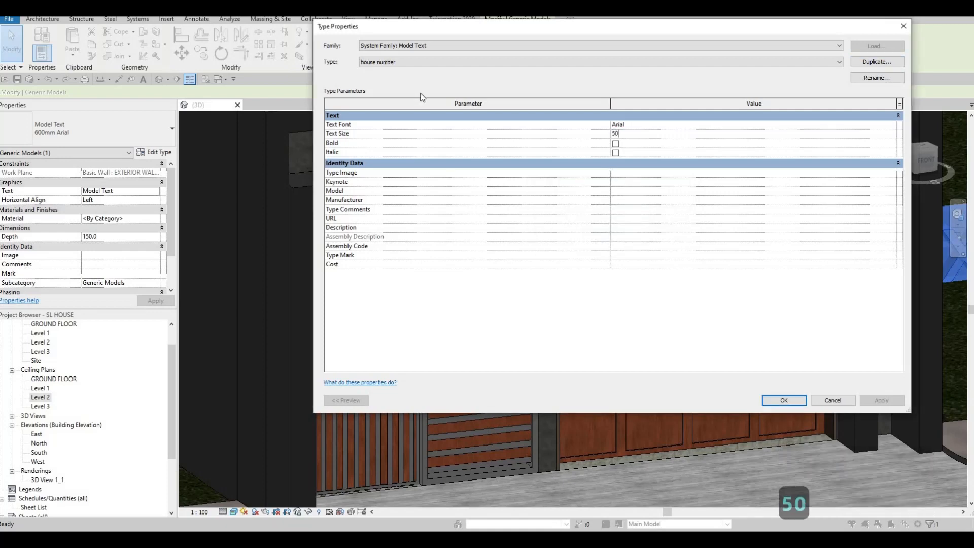
{"action": "key", "text": "Return"}
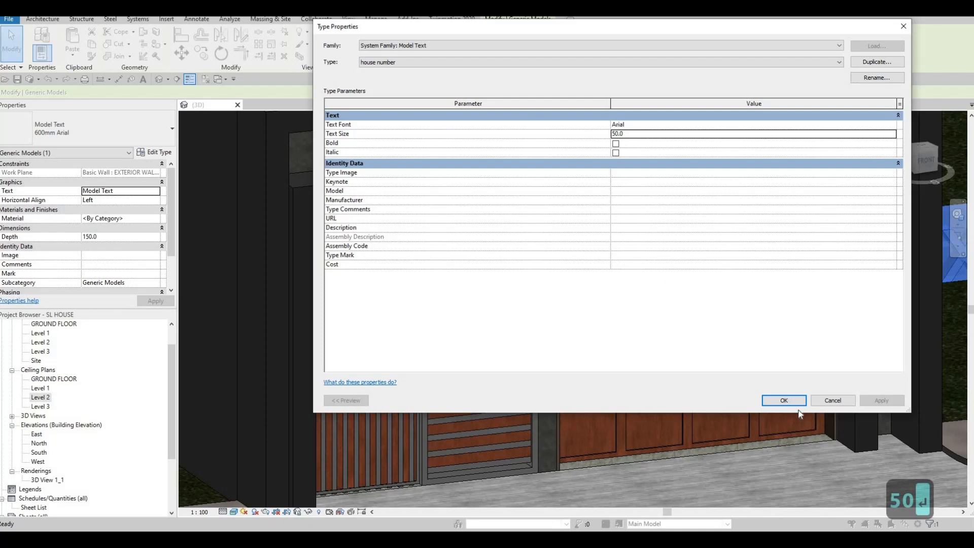
{"action": "key", "text": "Return"}
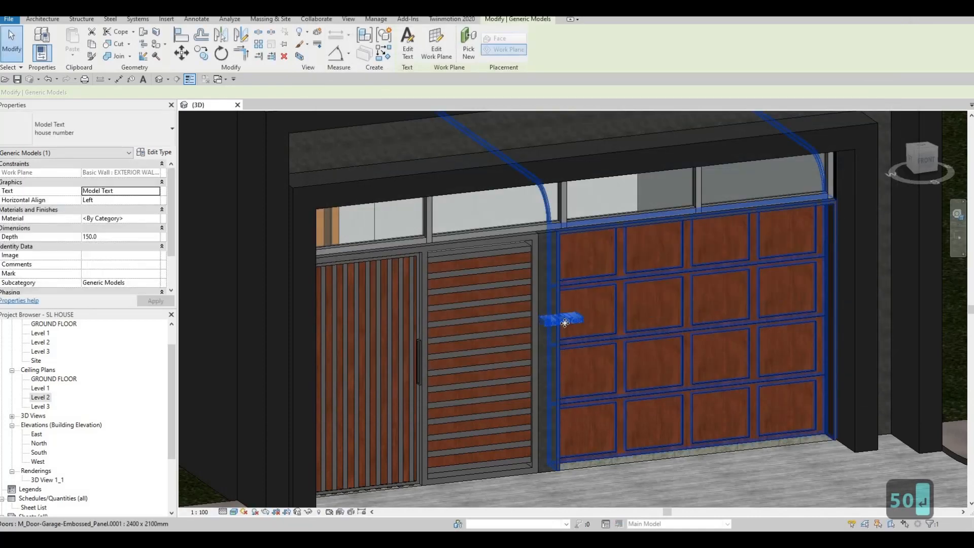
- Move the model text up near the top of the narrow wall beside the garage door and change its wording to 09
{"action": "scroll", "coordinate": [573, 235], "scroll_direction": "up", "scroll_amount": 5}
{"action": "left_click_drag", "start_coordinate": [563, 319], "coordinate": [561, 221]}
{"action": "key", "text": "Escape"}
{"action": "key", "text": "Escape"}
{"action": "double_click", "coordinate": [561, 221]}
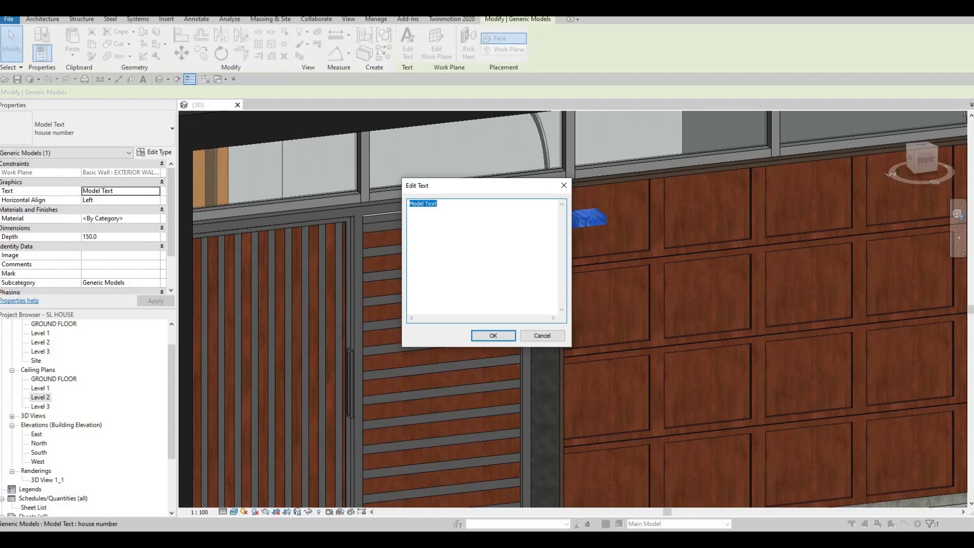
{"action": "type", "text": "09"}
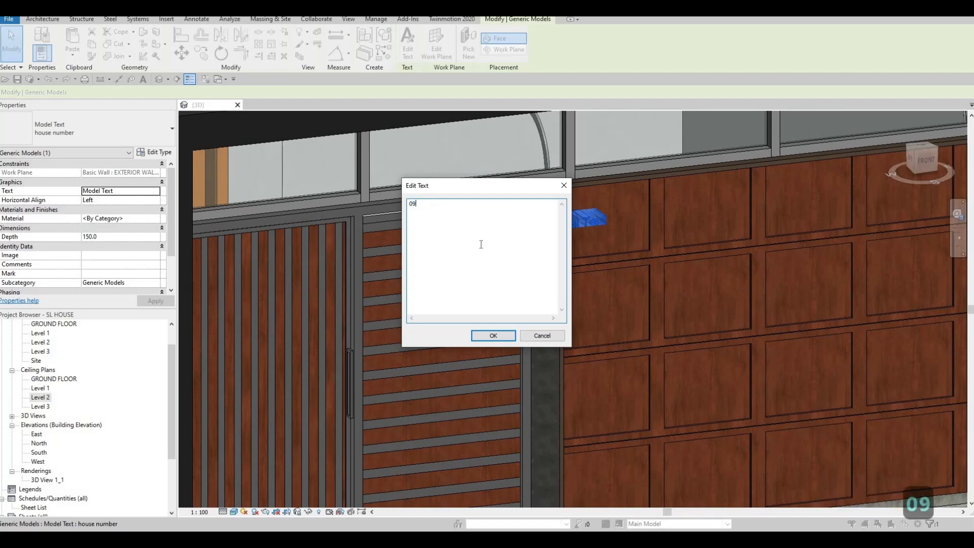
{"action": "left_click", "coordinate": [490, 336]}
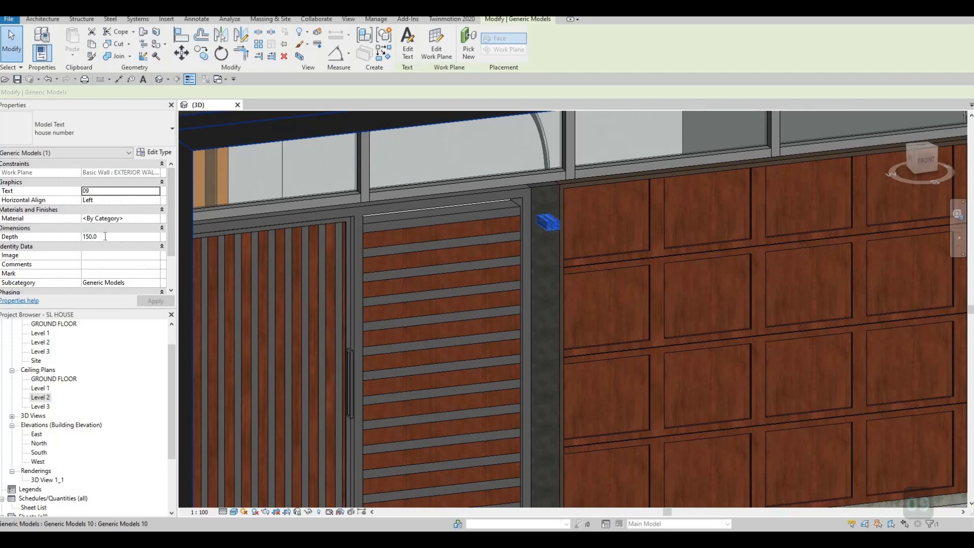
- Set the depth of the 09 model text to 50
{"action": "left_click", "coordinate": [105, 236]}
{"action": "type", "text": "50"}
{"action": "key", "text": "Return"}
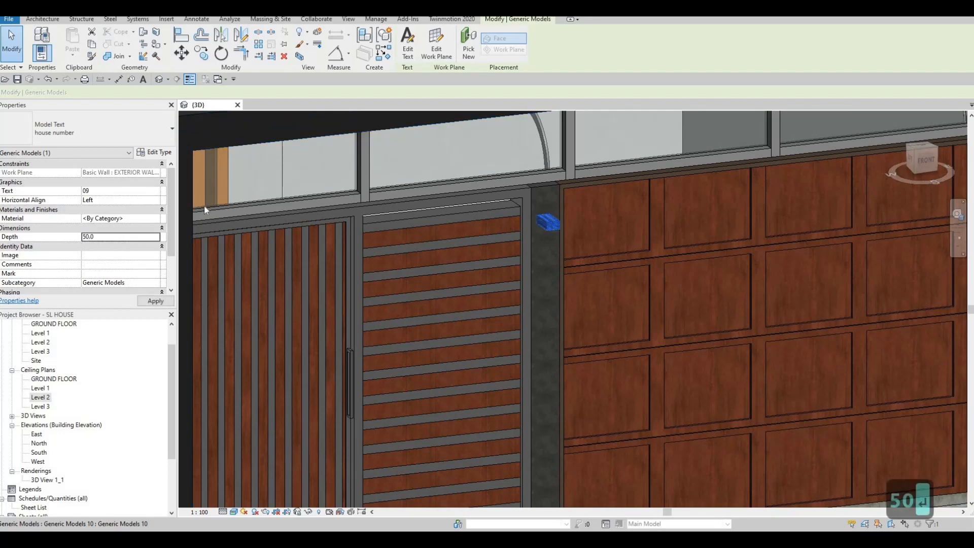
- Assign the Aluminum, Anodized Silver material from the AEC Metal library to the 09 model text
{"action": "left_click", "coordinate": [155, 220]}
{"action": "left_click", "coordinate": [155, 219]}
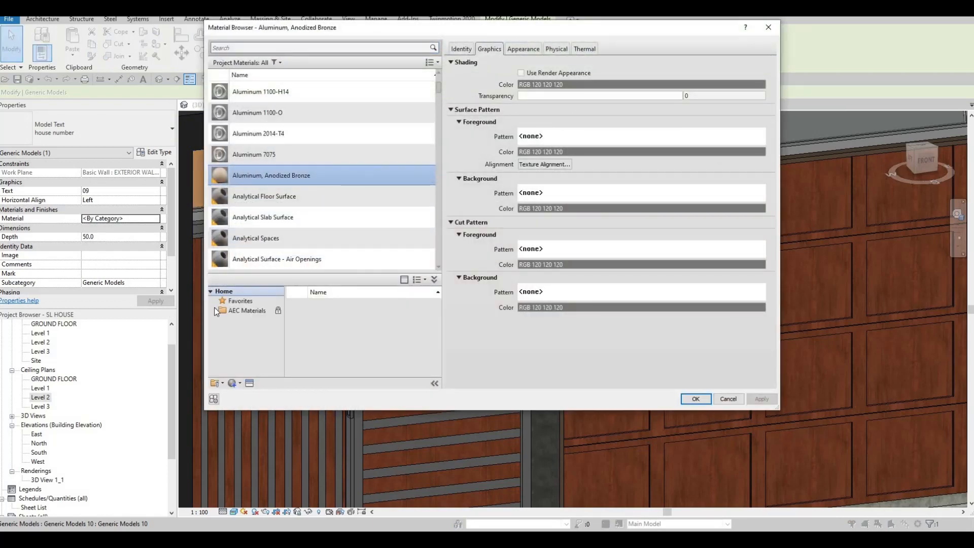
{"action": "scroll", "coordinate": [241, 339], "scroll_direction": "down", "scroll_amount": 5}
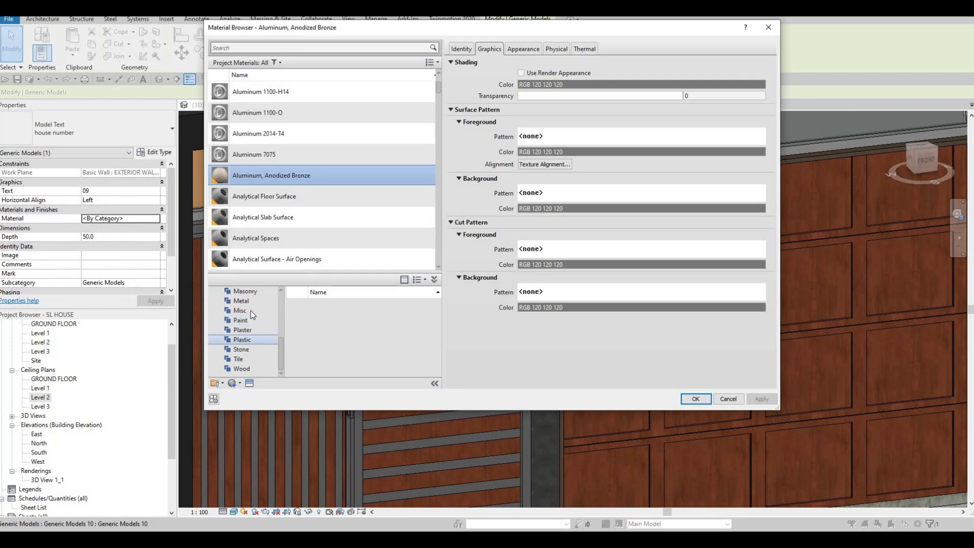
{"action": "left_click", "coordinate": [241, 301]}
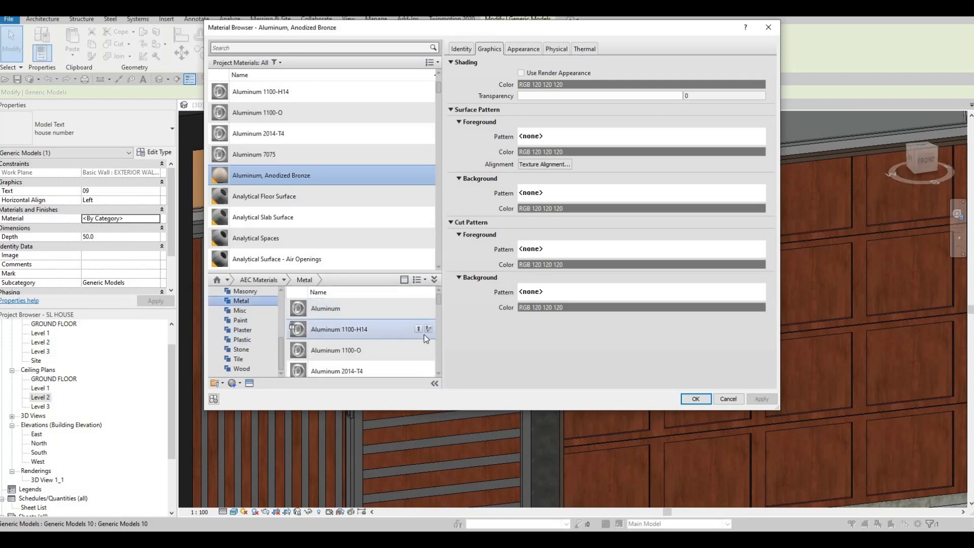
{"action": "scroll", "coordinate": [426, 339], "scroll_direction": "down", "scroll_amount": 5}
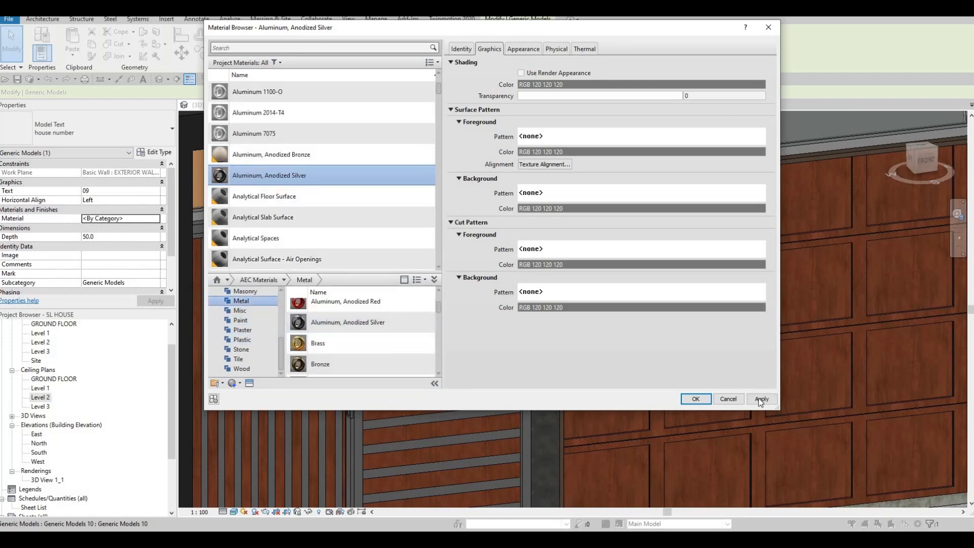
{"action": "left_click", "coordinate": [695, 399]}
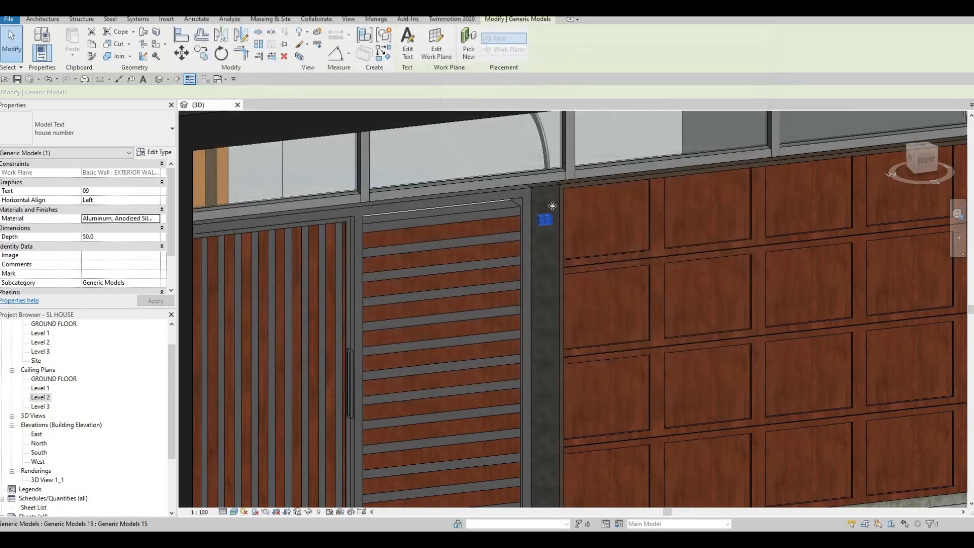
- Change the text size of the house number type to 100
{"action": "scroll", "coordinate": [551, 205], "scroll_direction": "up", "scroll_amount": 5}
{"action": "key", "text": "Escape"}
{"action": "left_click", "coordinate": [553, 209]}
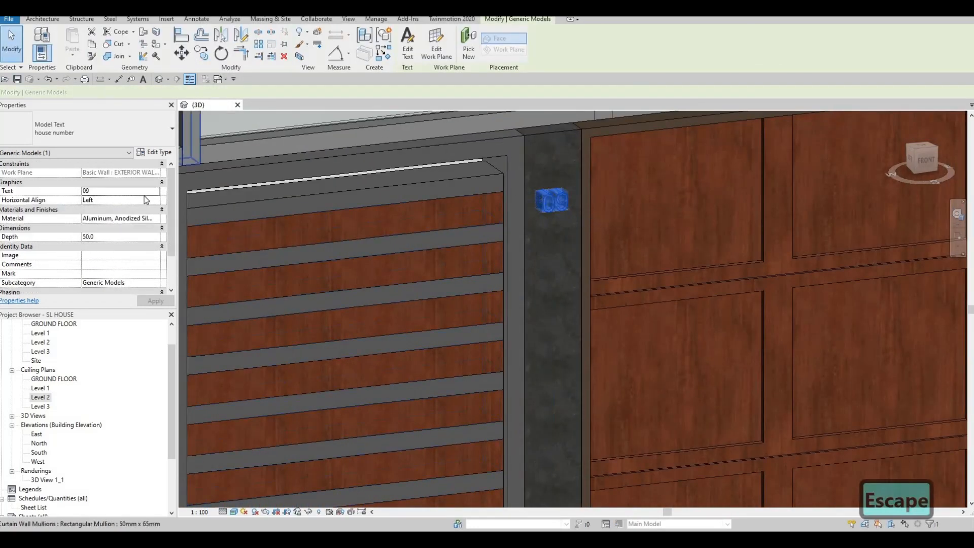
{"action": "scroll", "coordinate": [142, 202], "scroll_direction": "down", "scroll_amount": 2}
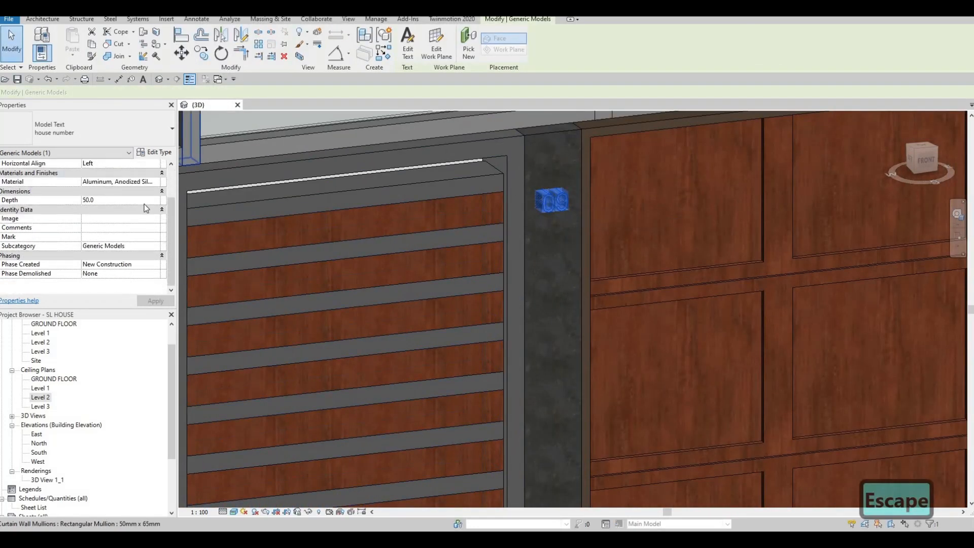
{"action": "scroll", "coordinate": [144, 204], "scroll_direction": "up", "scroll_amount": 2}
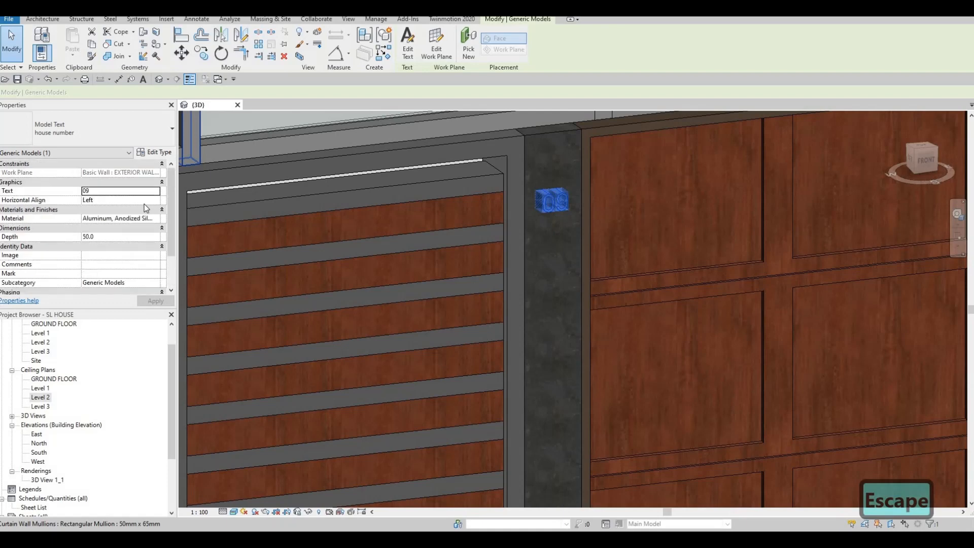
{"action": "left_click", "coordinate": [167, 154]}
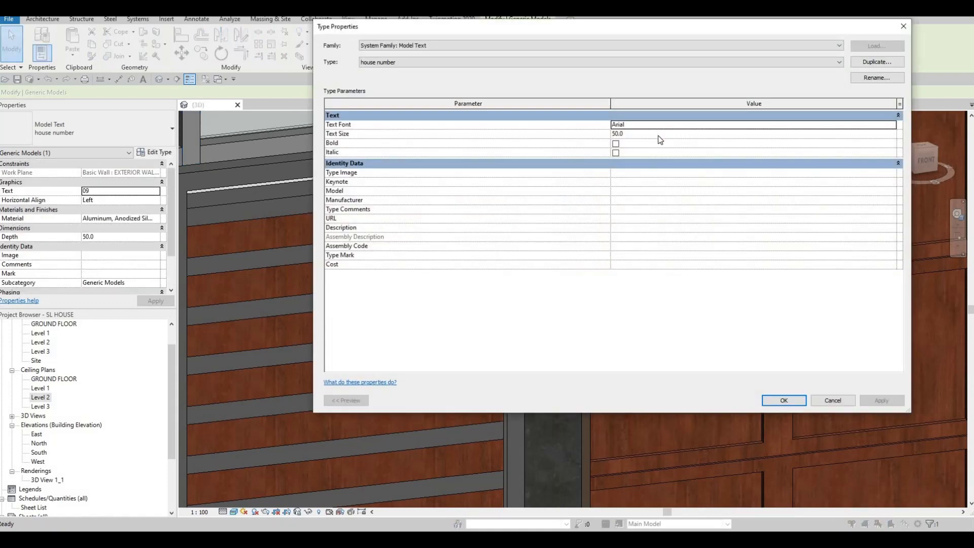
{"action": "type", "text": "100"}
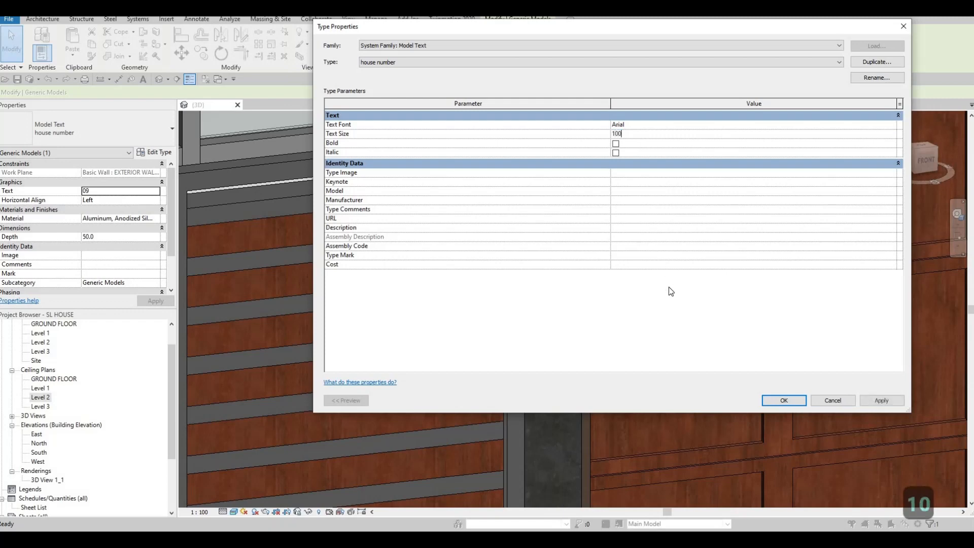
{"action": "left_click", "coordinate": [784, 400]}
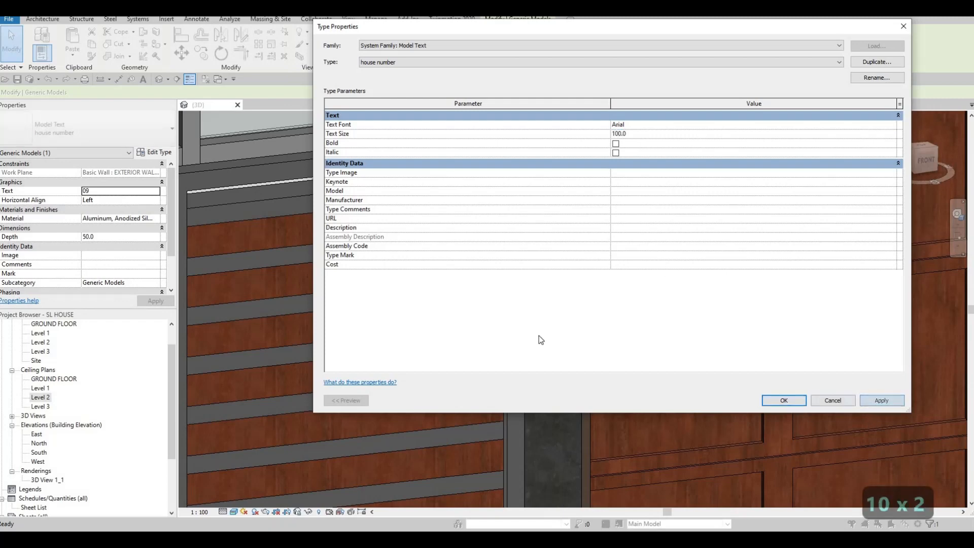
{"action": "key", "text": "Escape"}
{"action": "key", "text": "Escape"}
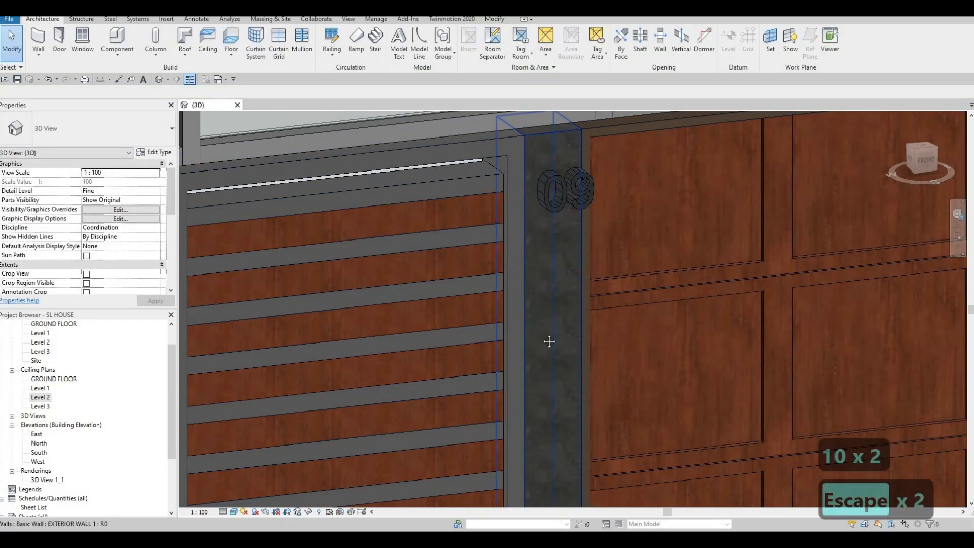
- Nudge the 09 text left and down until it sits centred across the narrow wall, lower beneath the wall's top
{"action": "middle_click_drag", "start_coordinate": [548, 340], "coordinate": [490, 231], "text": "shift"}
{"action": "left_click", "coordinate": [491, 231]}
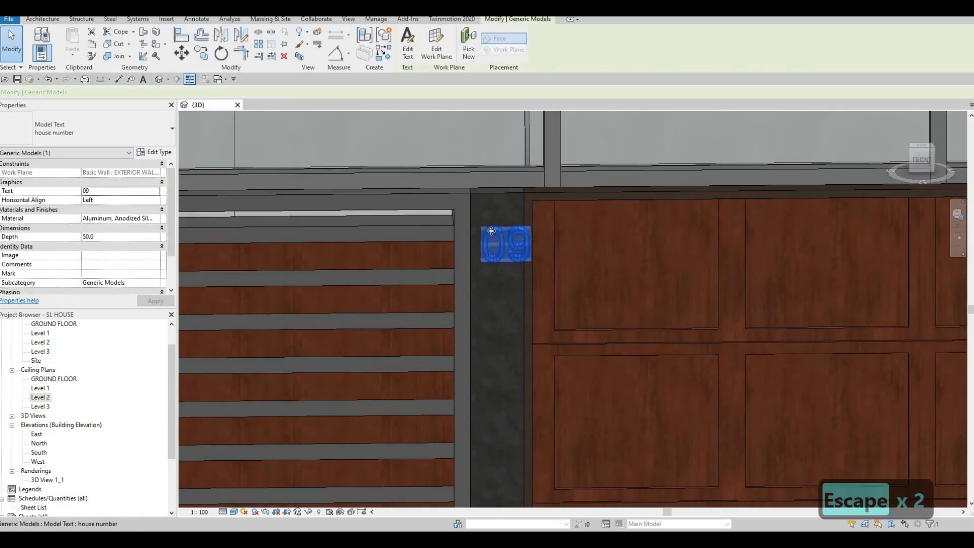
{"action": "key", "text": "Left"}
{"action": "key", "text": "Left"}
{"action": "key", "text": "Down"}
{"action": "key", "text": "Down"}
{"action": "key", "text": "Down"}
{"action": "key", "text": "Down"}
{"action": "key", "text": "Down"}
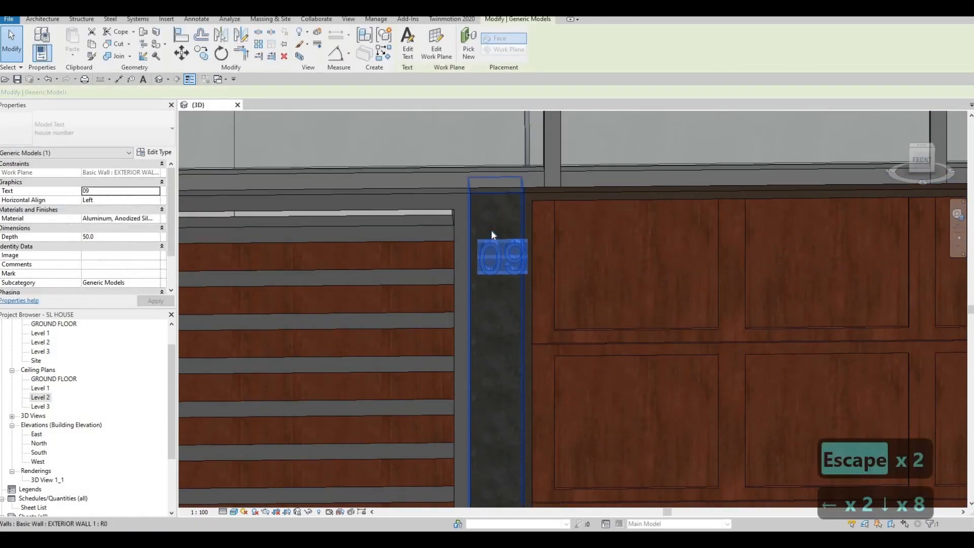
{"action": "key", "text": "Left"}
{"action": "key", "text": "Left"}
{"action": "key", "text": "Left"}
{"action": "key", "text": "Down"}
{"action": "key", "text": "Down"}
{"action": "key", "text": "Down"}
{"action": "key", "text": "Down"}
{"action": "key", "text": "Down"}
{"action": "key", "text": "Down"}
{"action": "key", "text": "Down"}
{"action": "key", "text": "Down"}
{"action": "key", "text": "Down"}
{"action": "key", "text": "Down"}
{"action": "key", "text": "Down"}
{"action": "key", "text": "Down"}
{"action": "key", "text": "Down"}
{"action": "key", "text": "Down"}
{"action": "key", "text": "Down"}
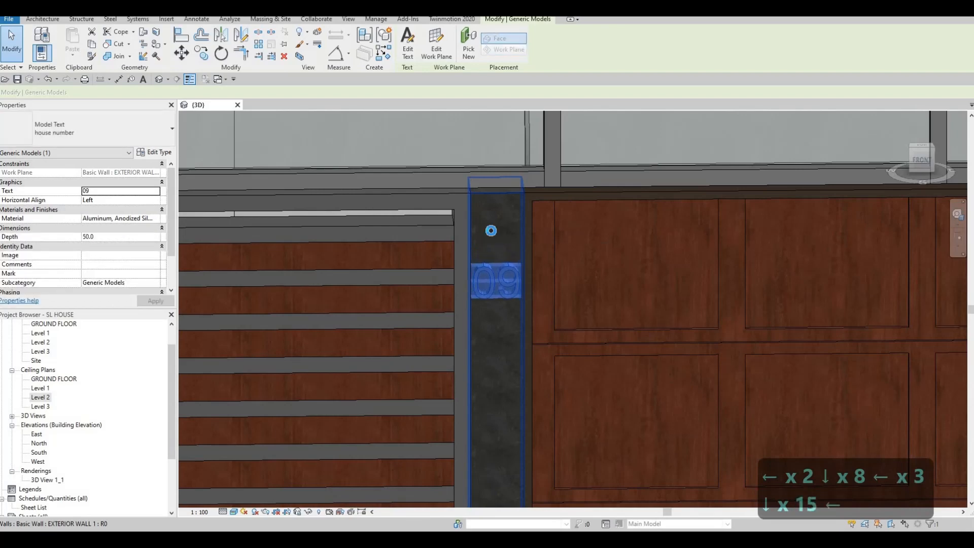
{"action": "key", "text": "Left"}
{"action": "key", "text": "Down"}
{"action": "key", "text": "Down"}
{"action": "key", "text": "Down"}
{"action": "key", "text": "Down"}
{"action": "key", "text": "Down"}
{"action": "key", "text": "Down"}
{"action": "key", "text": "Down"}
{"action": "key", "text": "Down"}
{"action": "key", "text": "Down"}
{"action": "key", "text": "Down"}
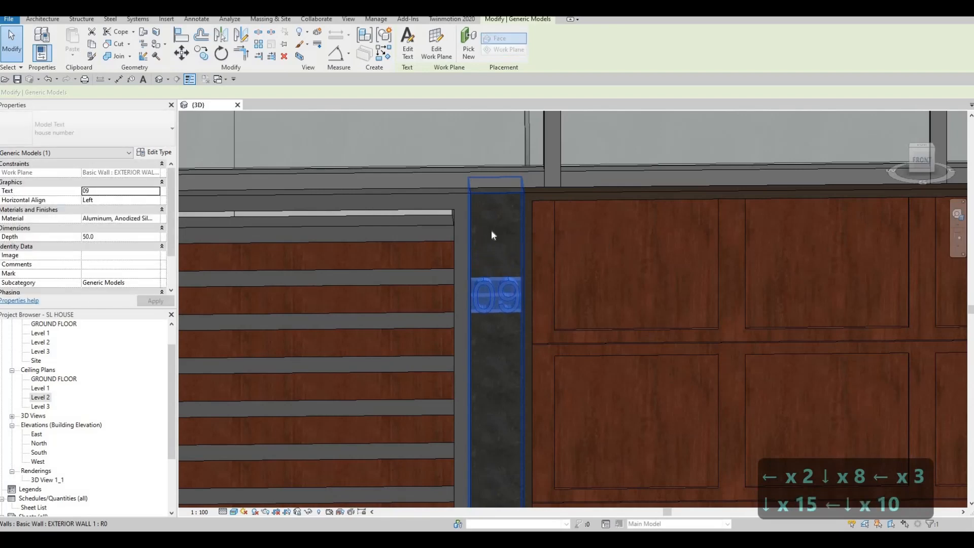
{"action": "key", "text": "Down"}
{"action": "key", "text": "Down"}
{"action": "key", "text": "Escape"}
- Set the depth of the 09 model text to 25
{"action": "middle_click_drag", "start_coordinate": [569, 351], "coordinate": [603, 297], "text": "shift"}
{"action": "scroll", "coordinate": [592, 268], "scroll_direction": "down", "scroll_amount": 3}
{"action": "key", "text": "Escape"}
{"action": "scroll", "coordinate": [601, 296], "scroll_direction": "up", "scroll_amount": 5}
{"action": "left_click", "coordinate": [596, 293]}
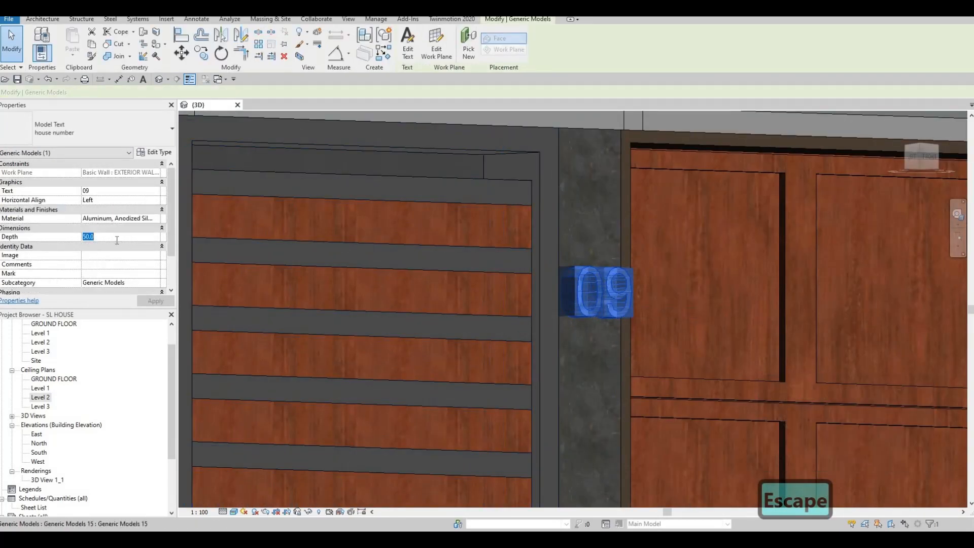
{"action": "type", "text": "250"}
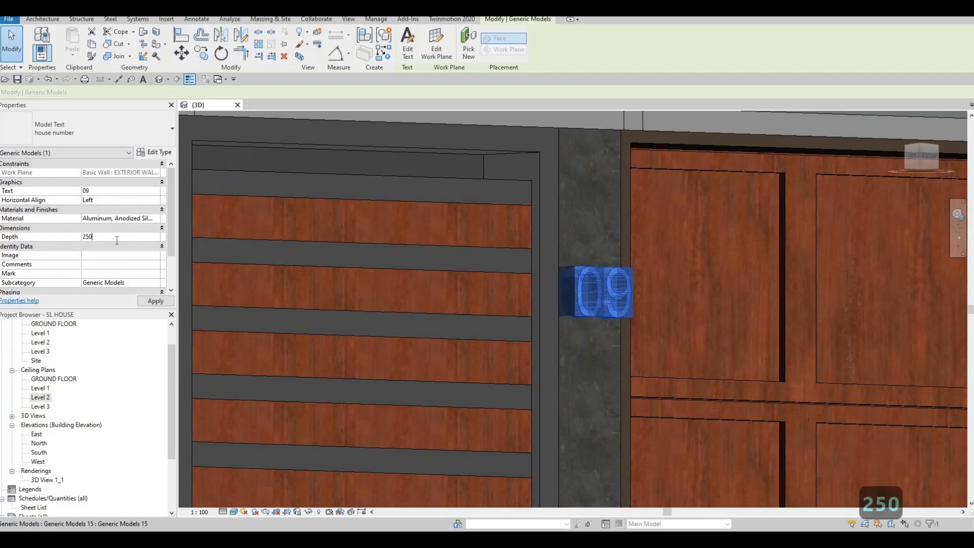
{"action": "key", "text": "BackSpace"}
{"action": "left_click", "coordinate": [153, 304]}
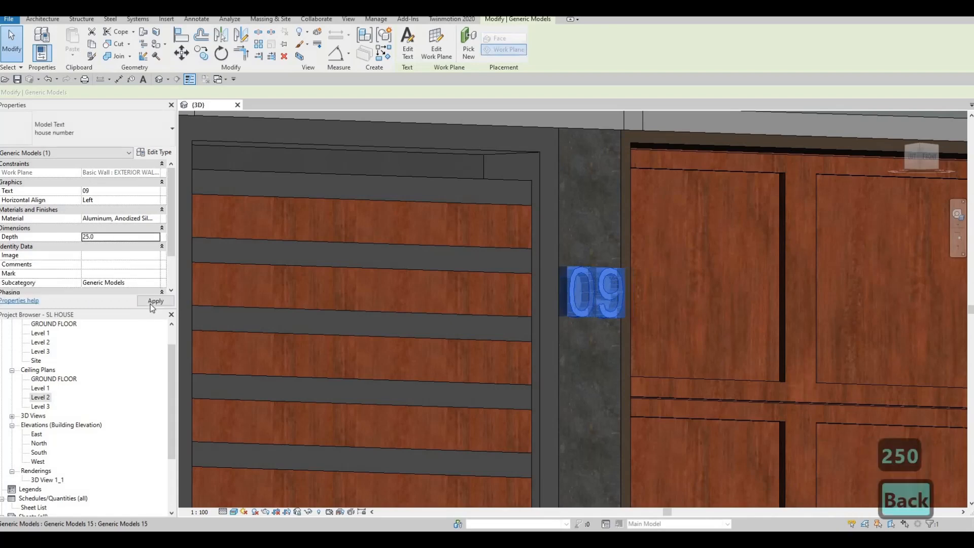
{"action": "key", "text": "Escape"}
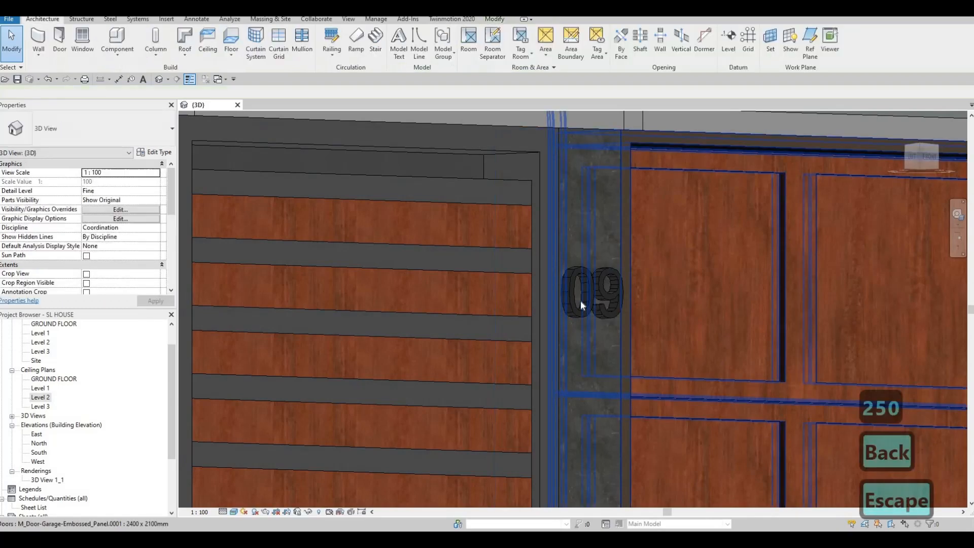
{"action": "key", "text": "Escape"}
- Examine the 09 text on the wall and the entrance frame where it meets the adjoining side wall and roof
{"action": "left_click", "coordinate": [581, 299]}
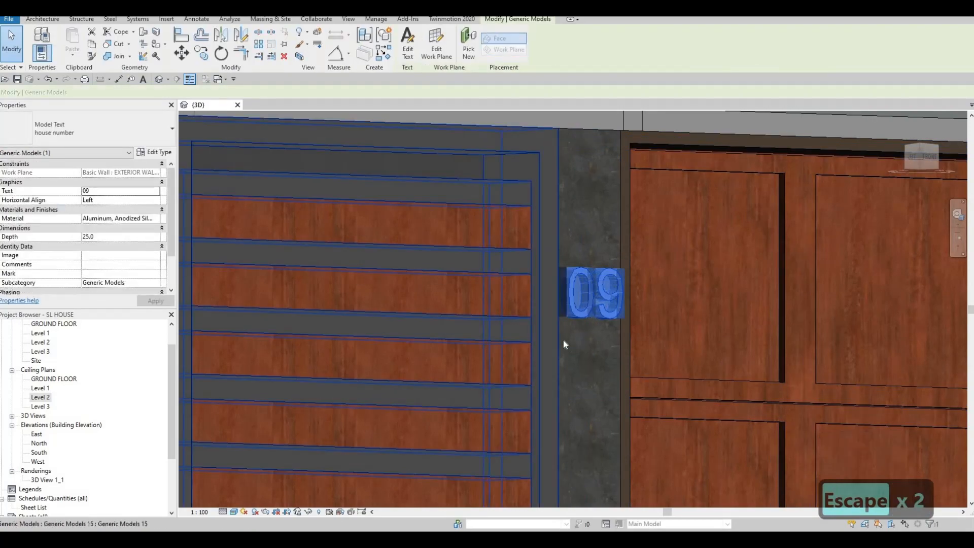
{"action": "key", "text": "Escape"}
{"action": "scroll", "coordinate": [562, 339], "scroll_direction": "down", "scroll_amount": 5}
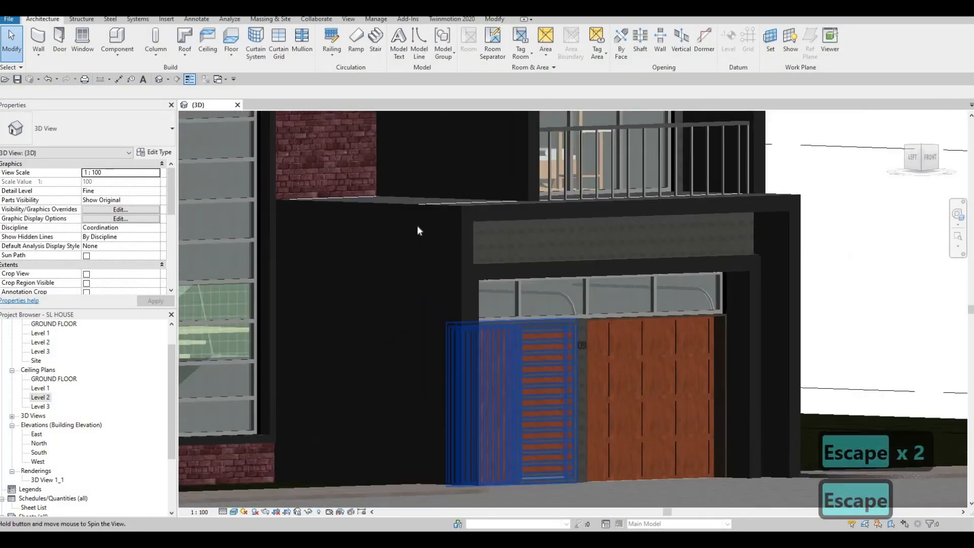
{"action": "scroll", "coordinate": [423, 229], "scroll_direction": "down", "scroll_amount": 2}
{"action": "middle_click_drag", "start_coordinate": [431, 230], "coordinate": [471, 261], "text": "shift"}
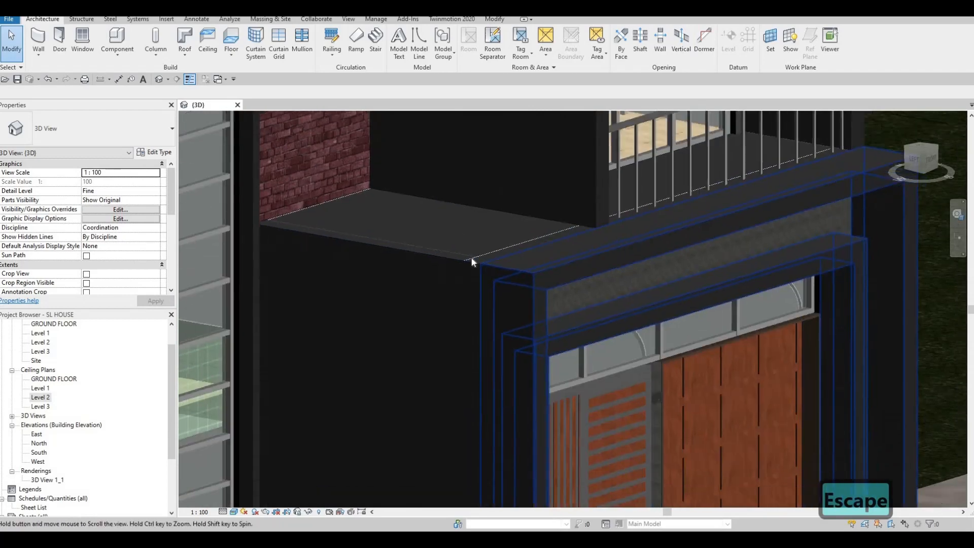
{"action": "scroll", "coordinate": [472, 261], "scroll_direction": "down", "scroll_amount": 2}
{"action": "left_click", "coordinate": [502, 258]}
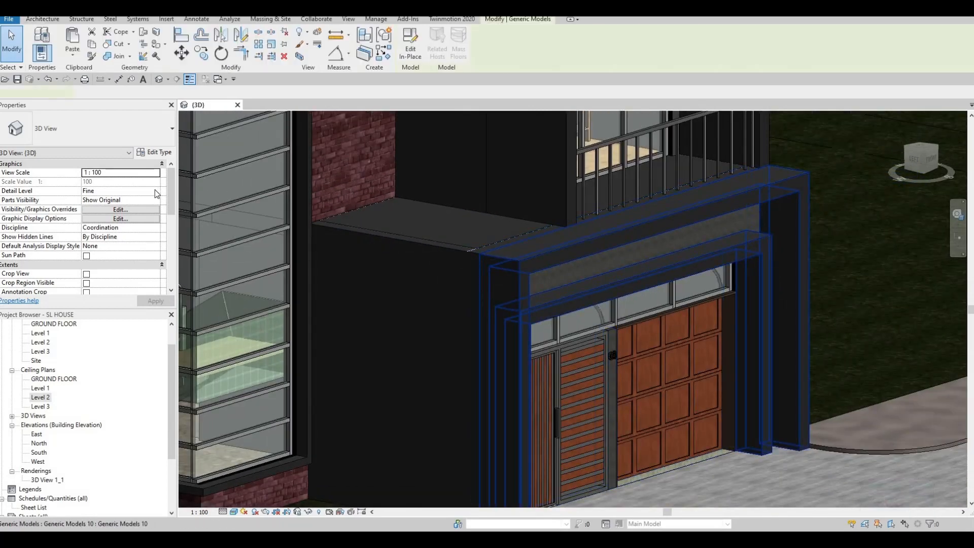
{"action": "key", "text": "Escape"}
{"action": "key", "text": "Escape"}
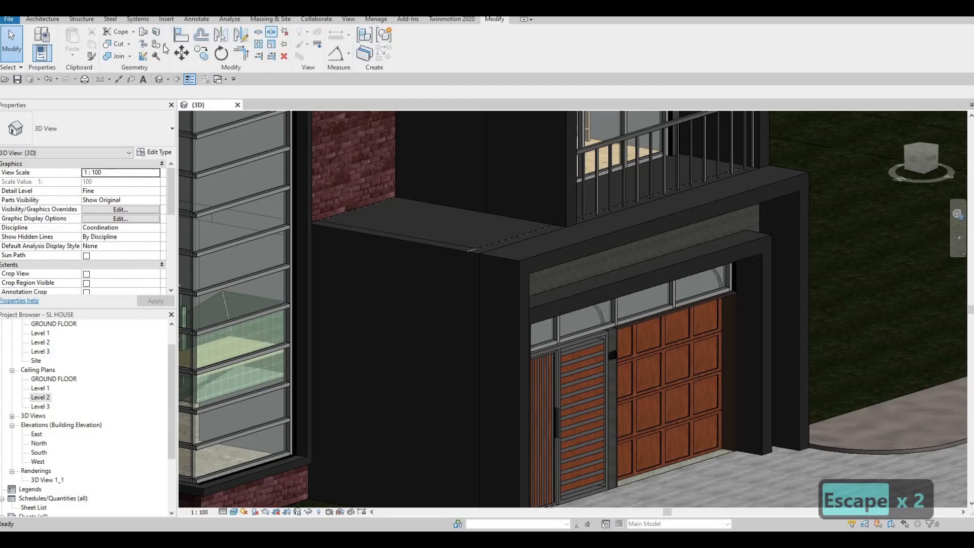
- Search the paint materials for cf and paint the face along the entrance roof's edge with CFRP
{"action": "key", "text": "p"}
{"action": "key", "text": "t"}
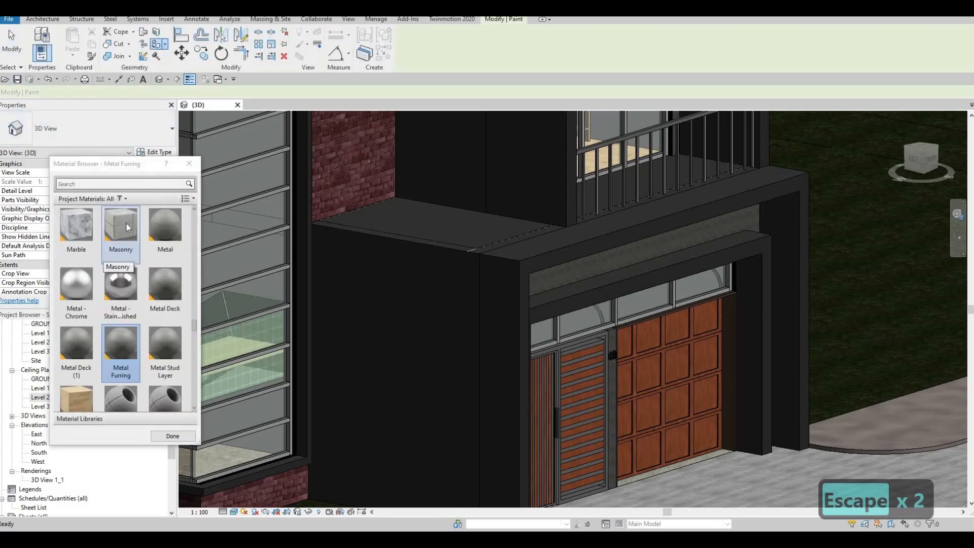
{"action": "left_click", "coordinate": [118, 184]}
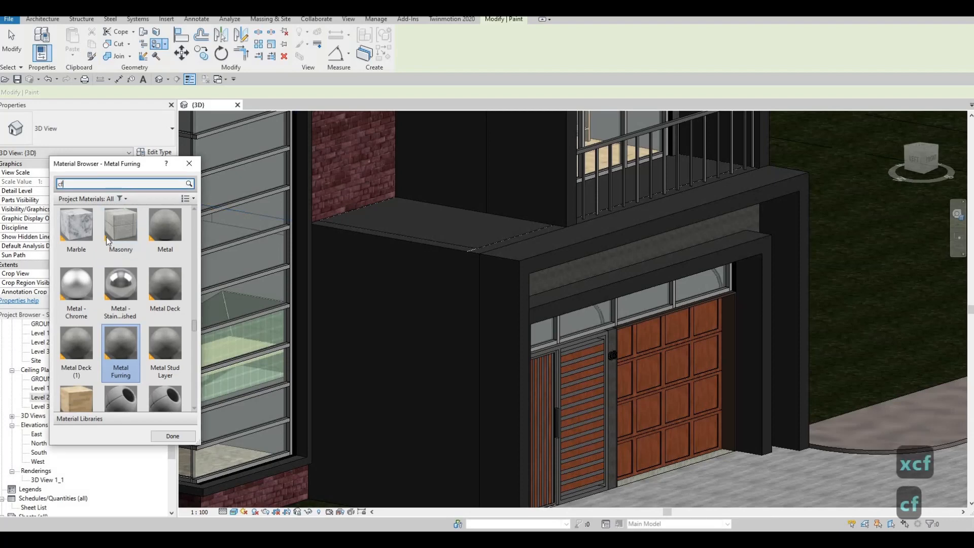
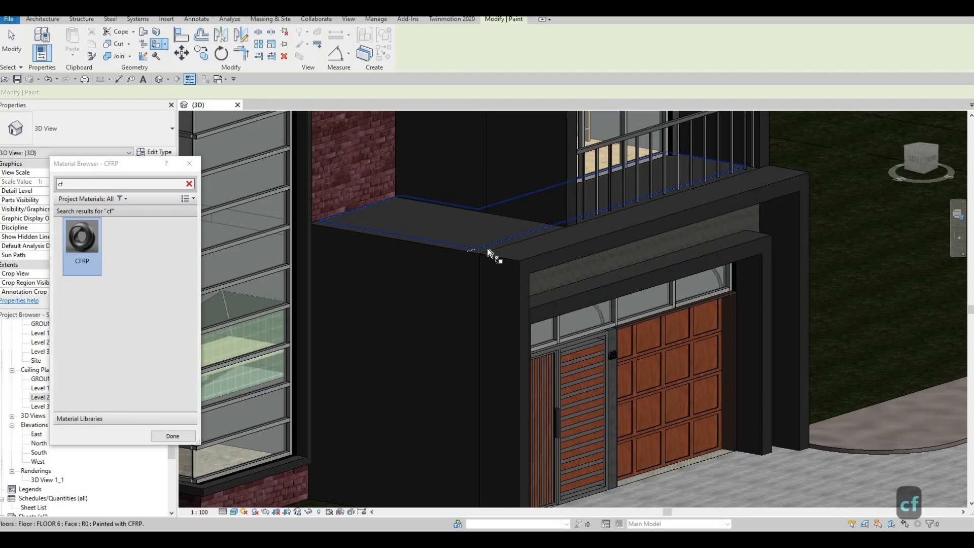
{"action": "key", "text": "Tab"}
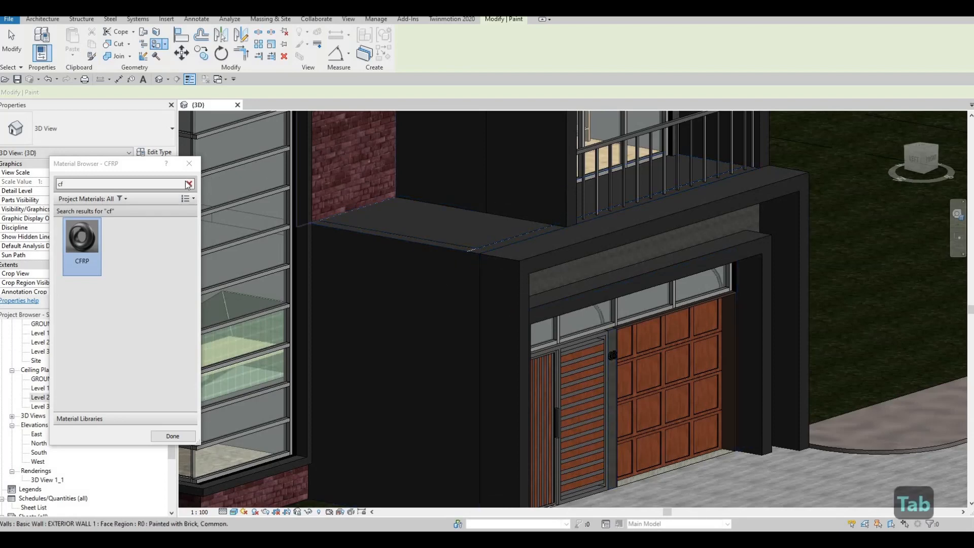
{"action": "left_click", "coordinate": [189, 183]}
{"action": "left_click", "coordinate": [189, 163]}
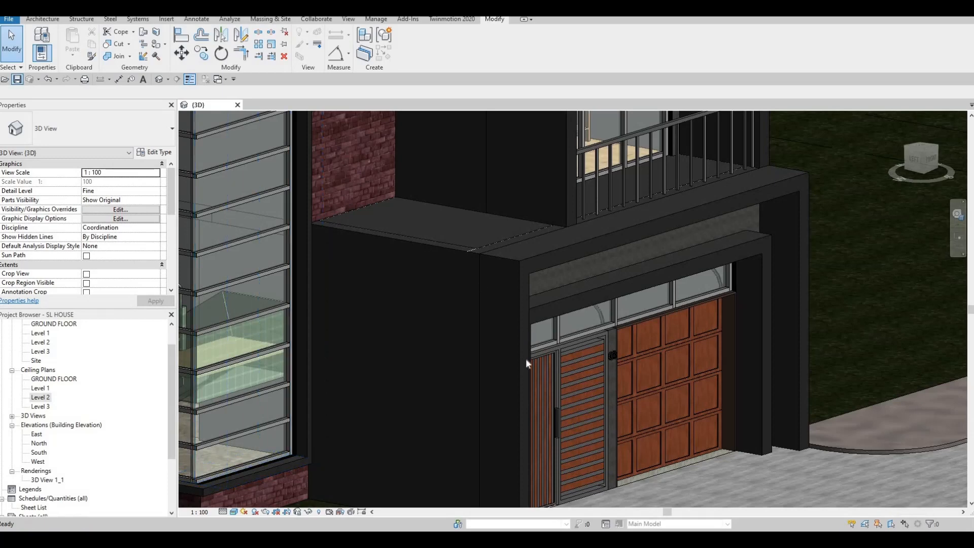
- Synchronize the updated house model to Twinmotion and switch to the Twinmotion scene
{"action": "scroll", "coordinate": [522, 361], "scroll_direction": "down", "scroll_amount": 5}
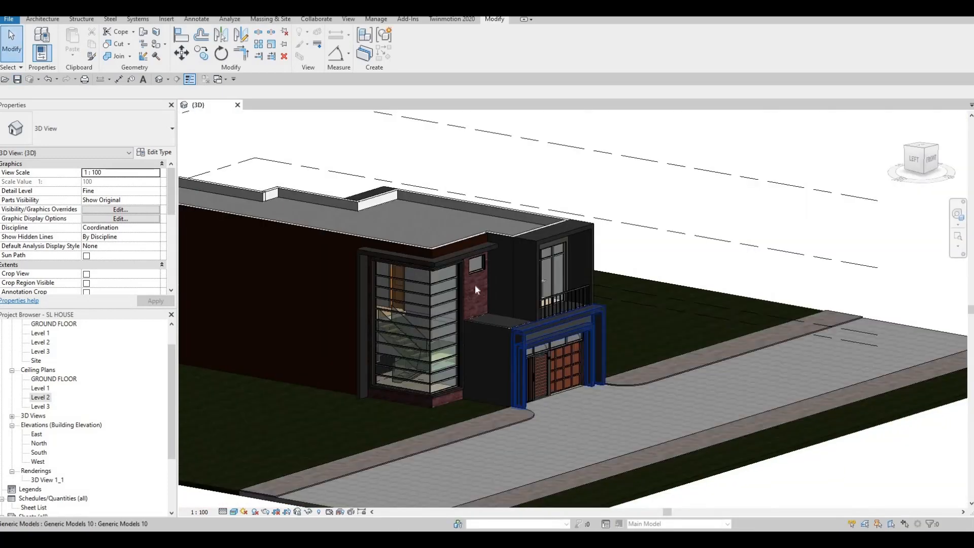
{"action": "middle_click_drag", "start_coordinate": [368, 114], "coordinate": [356, 109], "text": "shift"}
{"action": "scroll", "coordinate": [476, 289], "scroll_direction": "up", "scroll_amount": 2}
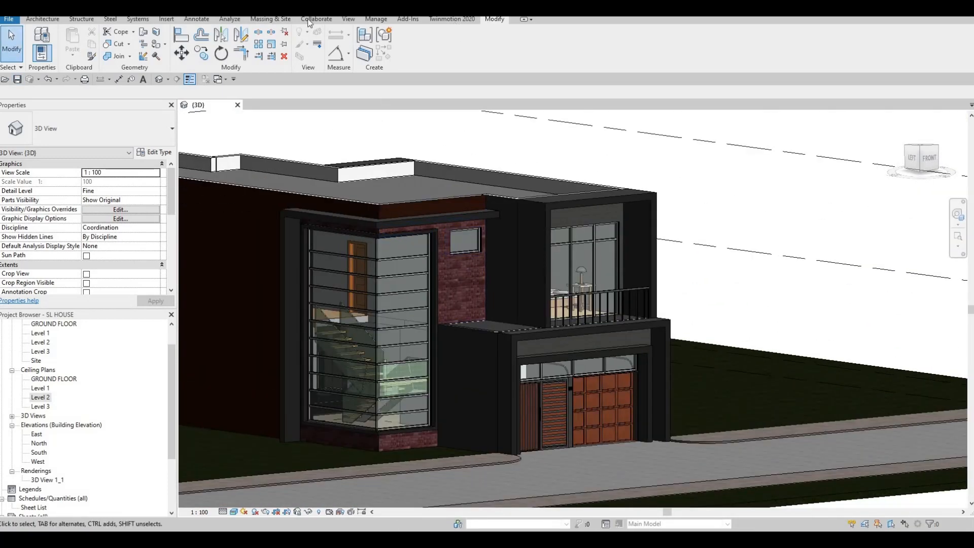
{"action": "scroll", "coordinate": [27, 41], "scroll_direction": "up", "scroll_amount": 1}
{"action": "left_click", "coordinate": [15, 41]}
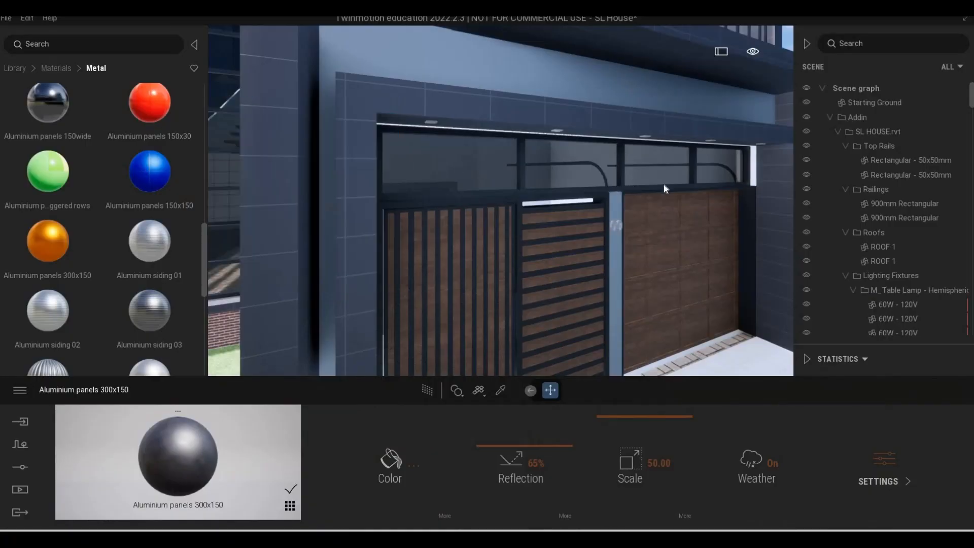
- Sample the Aluminum 7075 material from the gate frame and apply it to the white strip beside the far end of the garage door
{"action": "scroll", "coordinate": [670, 248], "scroll_direction": "down", "scroll_amount": 2}
{"action": "scroll", "coordinate": [671, 251], "scroll_direction": "up", "scroll_amount": 3}
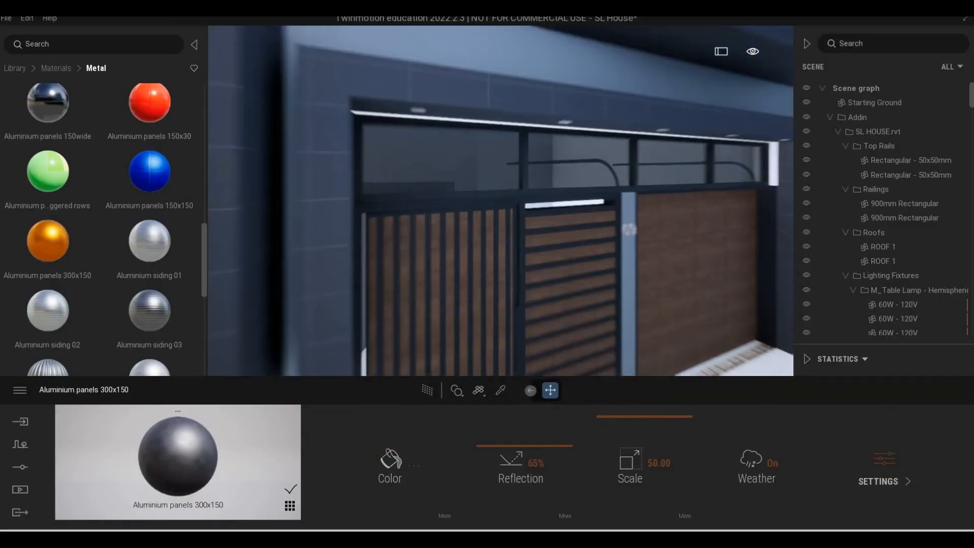
{"action": "right_click_drag", "start_coordinate": [670, 251], "coordinate": [717, 276]}
{"action": "middle_click_drag", "start_coordinate": [680, 304], "coordinate": [618, 316]}
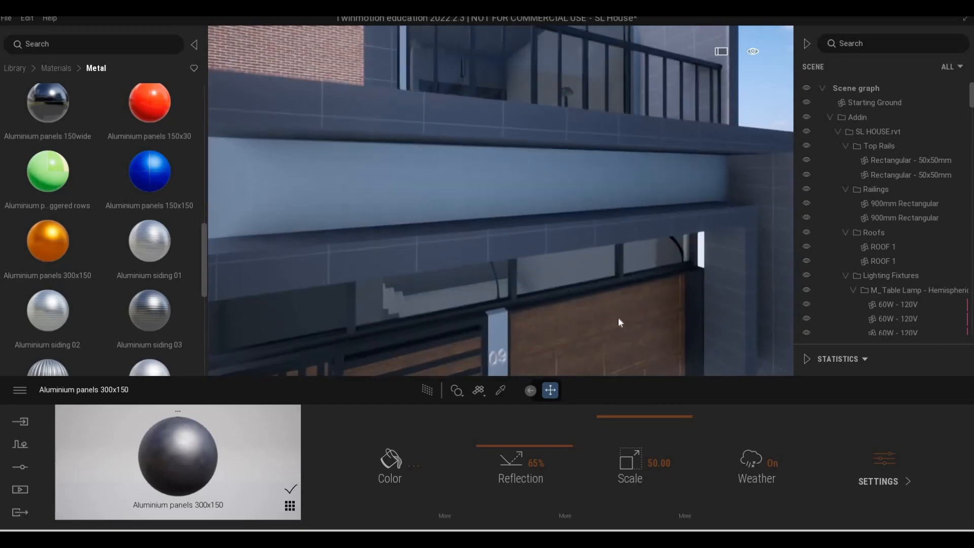
{"action": "left_click", "coordinate": [499, 389]}
{"action": "left_click", "coordinate": [459, 341]}
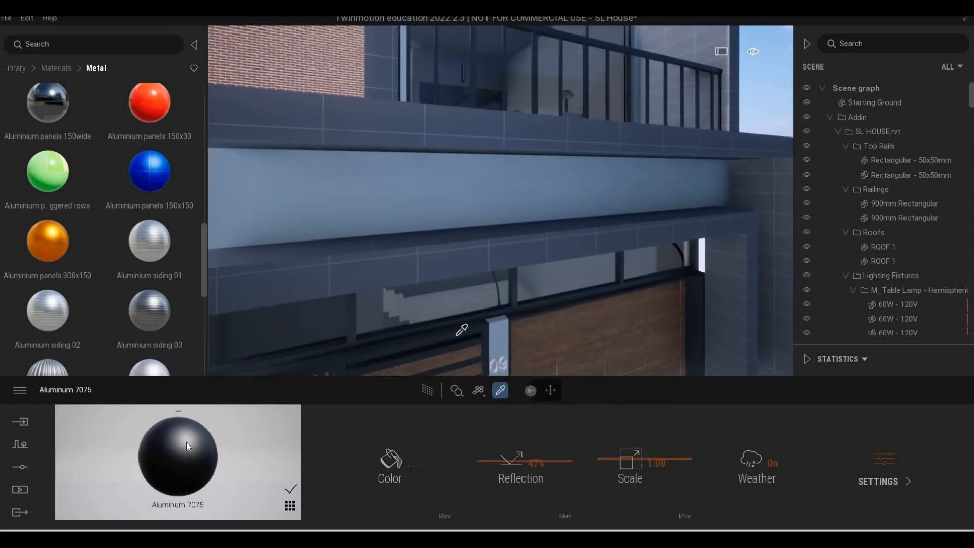
{"action": "left_click_drag", "start_coordinate": [697, 269], "coordinate": [701, 260]}
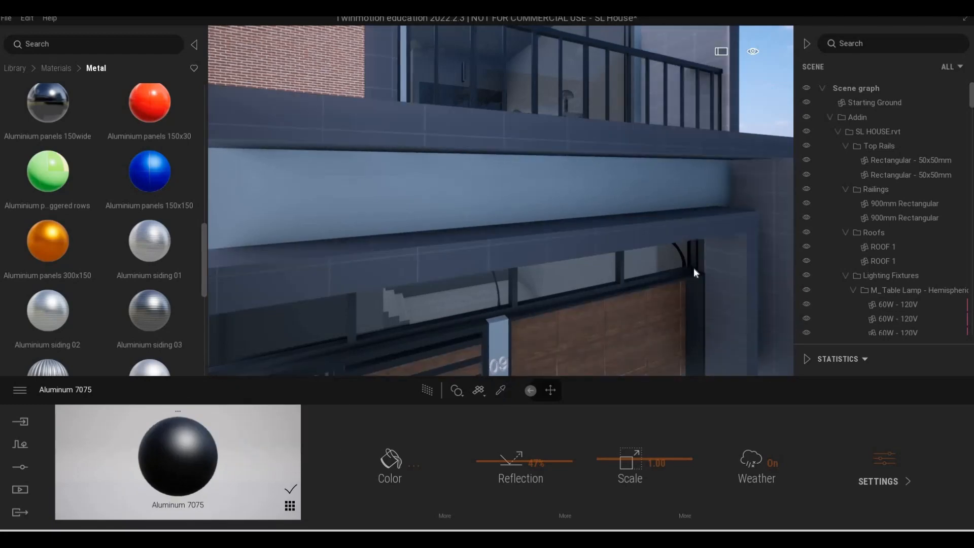
- Examine the facade, the parapet above the corner glazing and the side walls for surfaces with mismatched materials
{"action": "scroll", "coordinate": [684, 274], "scroll_direction": "down", "scroll_amount": 6}
{"action": "middle_click_drag", "start_coordinate": [683, 274], "coordinate": [720, 304], "text": "shift"}
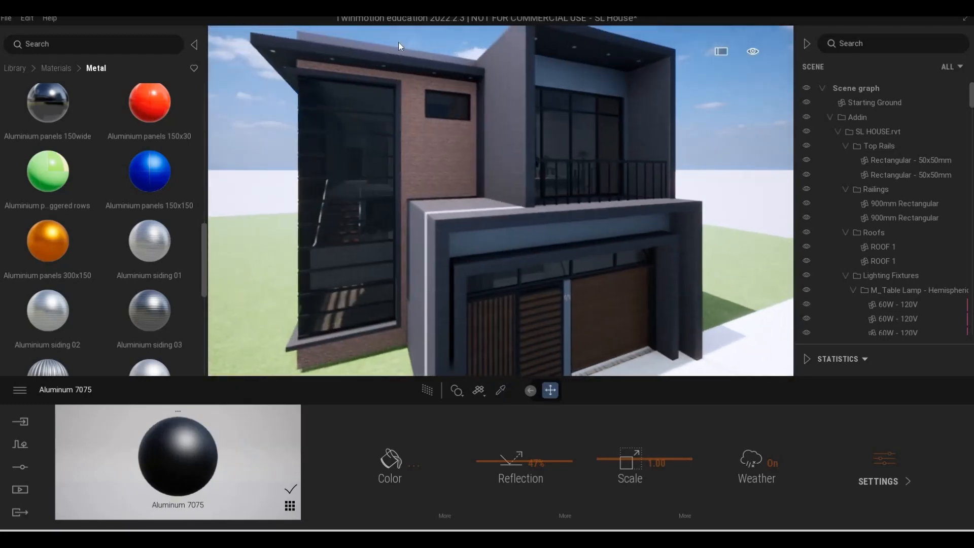
{"action": "scroll", "coordinate": [683, 274], "scroll_direction": "up", "scroll_amount": 4}
{"action": "scroll", "coordinate": [597, 215], "scroll_direction": "up", "scroll_amount": 3}
{"action": "middle_click_drag", "start_coordinate": [471, 218], "coordinate": [655, 248]}
{"action": "middle_click_drag", "start_coordinate": [568, 44], "coordinate": [635, 144], "text": "shift"}
{"action": "left_click", "coordinate": [643, 62]}
{"action": "scroll", "coordinate": [635, 144], "scroll_direction": "down", "scroll_amount": 5}
{"action": "key", "text": "Escape"}
{"action": "middle_click_drag", "start_coordinate": [555, 301], "coordinate": [555, 312], "text": "shift"}
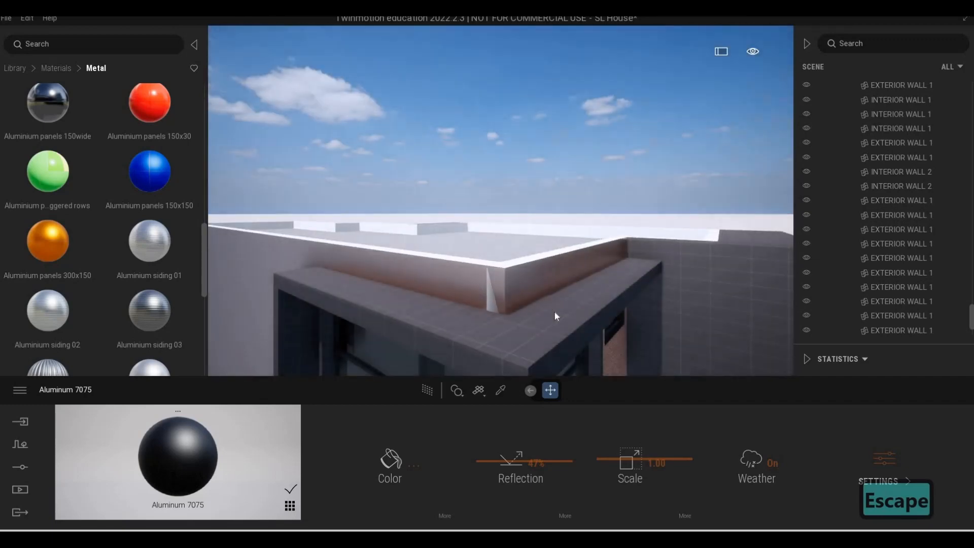
{"action": "scroll", "coordinate": [553, 320], "scroll_direction": "up", "scroll_amount": 5}
{"action": "scroll", "coordinate": [552, 322], "scroll_direction": "down", "scroll_amount": 5}
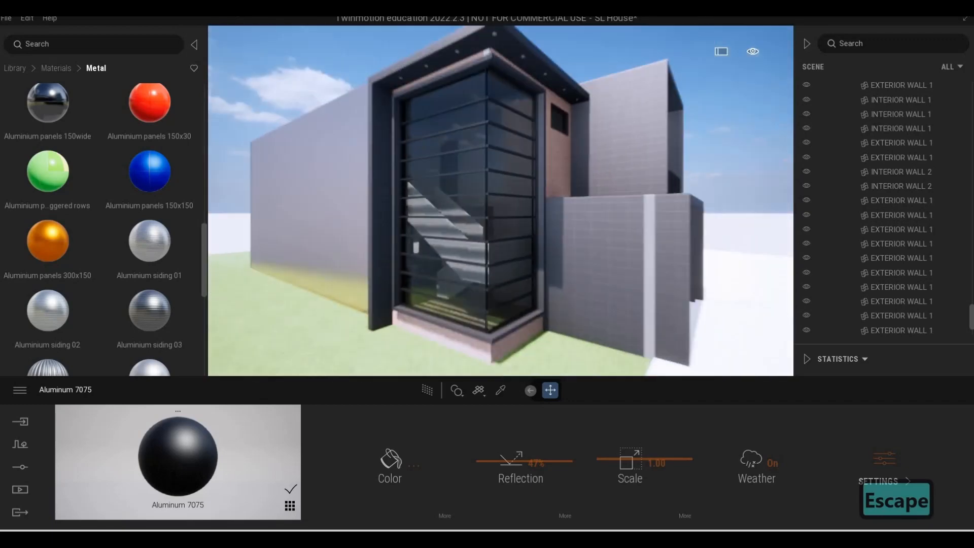
- Sample Aluminium panels 300x150 from the entrance side wall and apply it to the white vertical strip on that wall
{"action": "middle_click_drag", "start_coordinate": [659, 256], "coordinate": [613, 276], "text": "shift"}
{"action": "scroll", "coordinate": [576, 217], "scroll_direction": "up", "scroll_amount": 5}
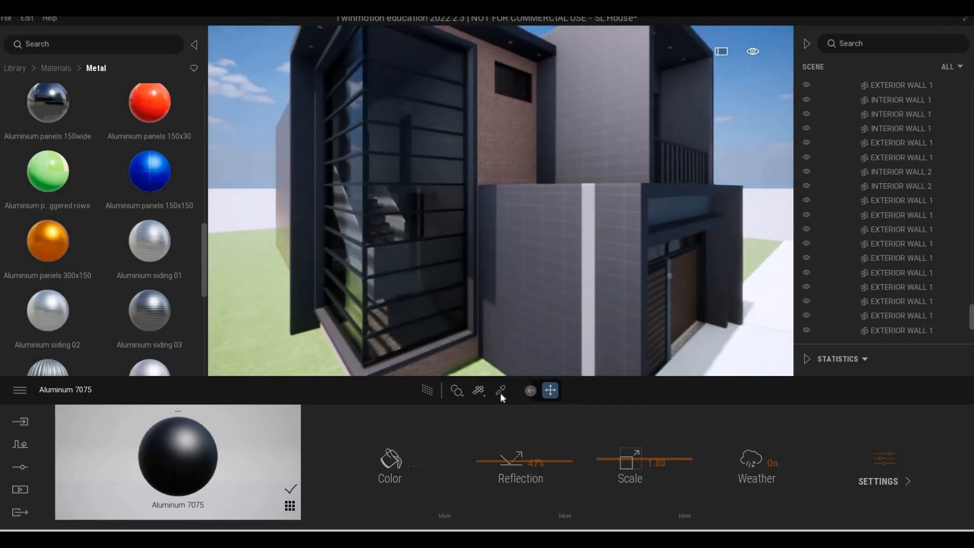
{"action": "left_click", "coordinate": [500, 391]}
{"action": "left_click", "coordinate": [619, 324]}
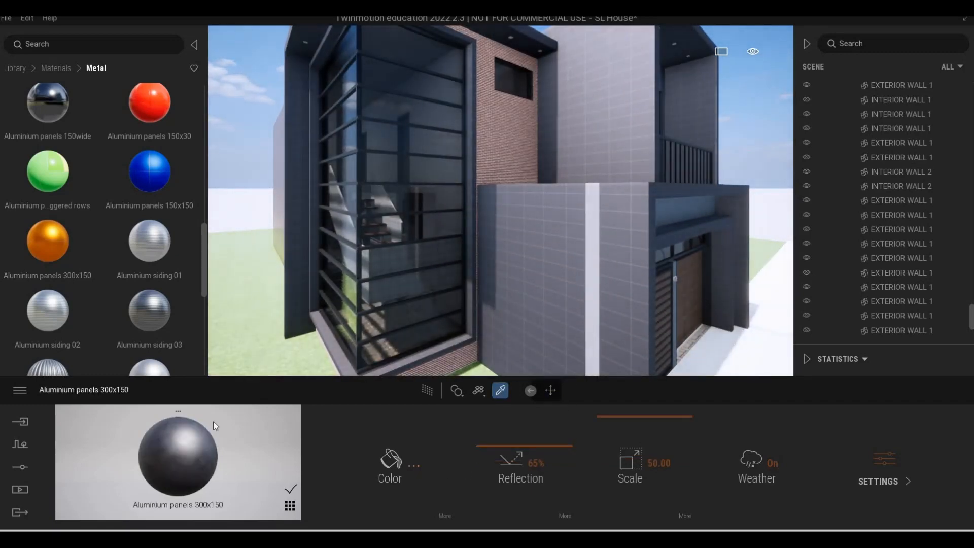
{"action": "left_click", "coordinate": [592, 285]}
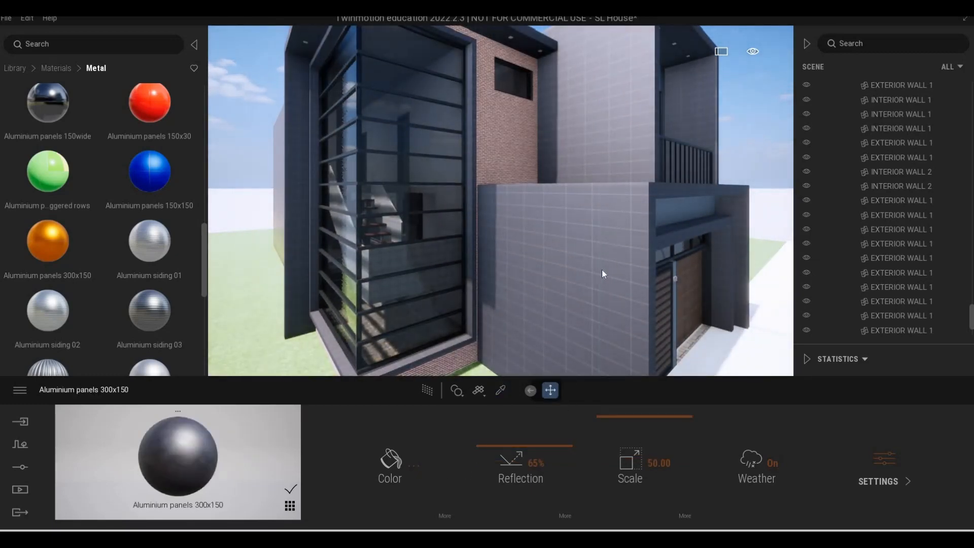
- Examine the gate, entrance roof, corner glazing and plain side wall from several angles
{"action": "middle_click_drag", "start_coordinate": [601, 270], "coordinate": [494, 148]}
{"action": "scroll", "coordinate": [489, 178], "scroll_direction": "up", "scroll_amount": 10}
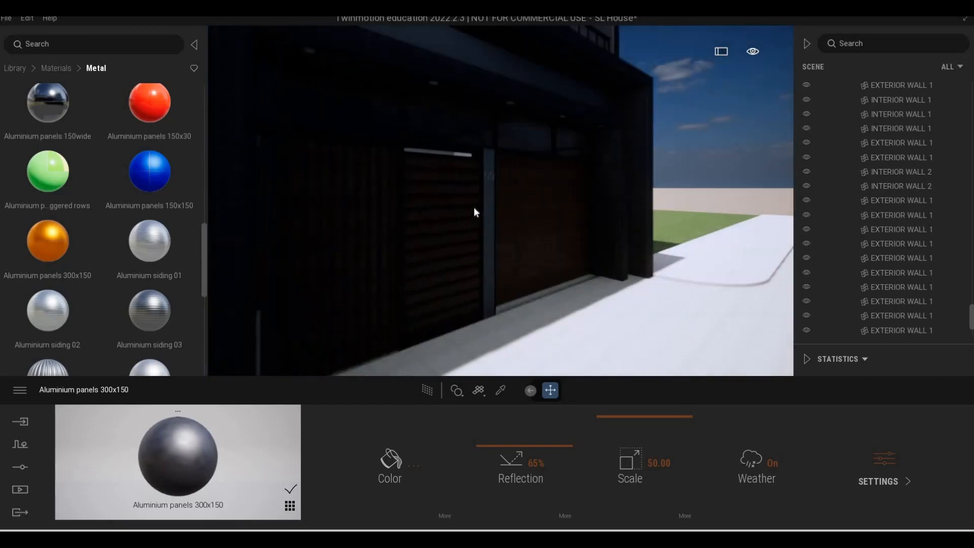
{"action": "scroll", "coordinate": [485, 249], "scroll_direction": "down", "scroll_amount": 15}
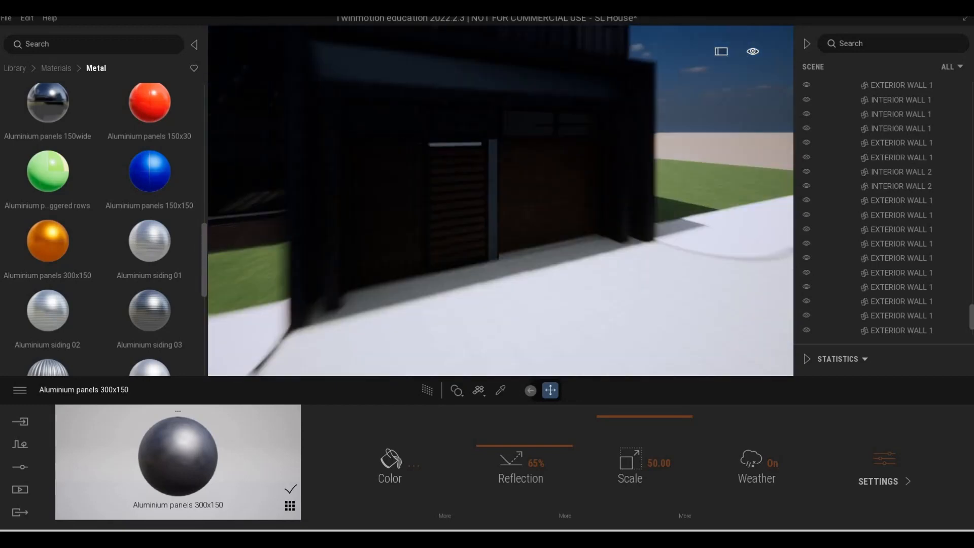
{"action": "scroll", "coordinate": [517, 127], "scroll_direction": "down", "scroll_amount": 5}
{"action": "scroll", "coordinate": [525, 130], "scroll_direction": "up", "scroll_amount": 10}
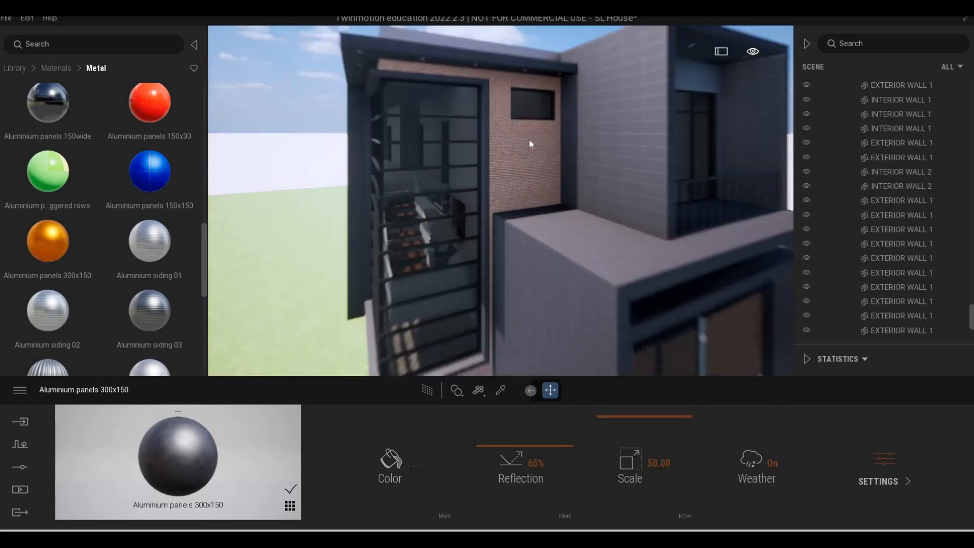
{"action": "middle_click_drag", "start_coordinate": [524, 171], "coordinate": [532, 187]}
{"action": "right_click_drag", "start_coordinate": [531, 187], "coordinate": [610, 209]}
{"action": "middle_click_drag", "start_coordinate": [611, 209], "coordinate": [479, 200]}
{"action": "right_click_drag", "start_coordinate": [479, 200], "coordinate": [295, 289]}
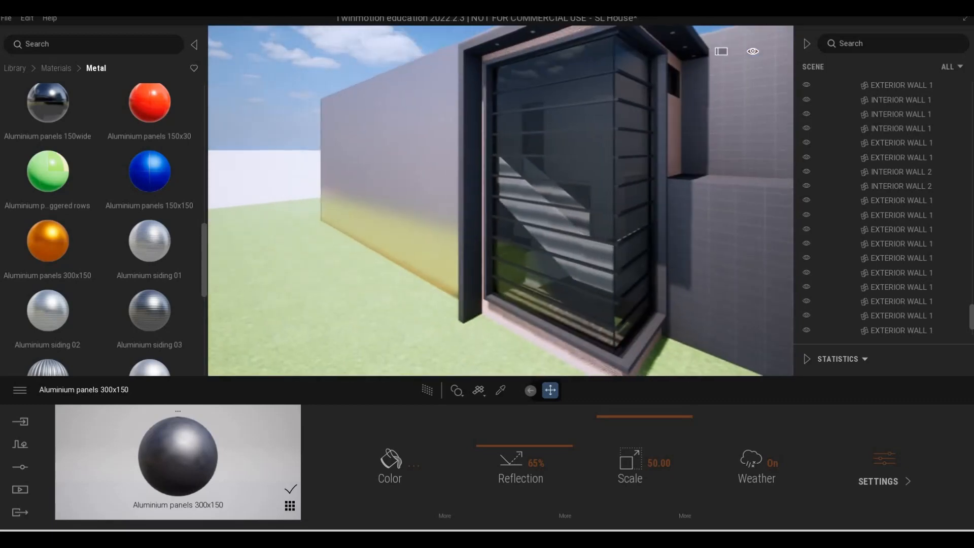
{"action": "middle_click_drag", "start_coordinate": [326, 300], "coordinate": [263, 285]}
- Darken the colour of the Aluminium panels 300x150 material
{"action": "middle_click_drag", "start_coordinate": [466, 255], "coordinate": [493, 395]}
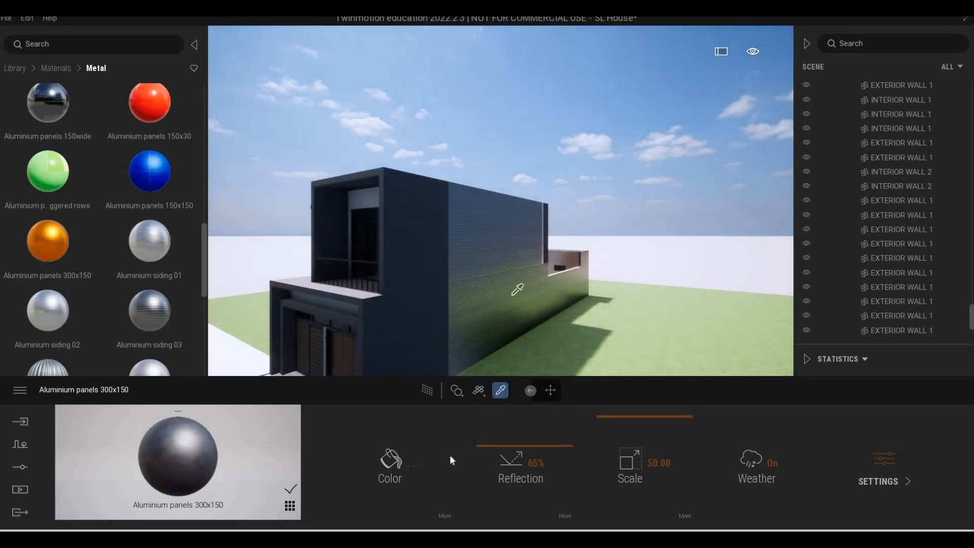
{"action": "left_click", "coordinate": [391, 460]}
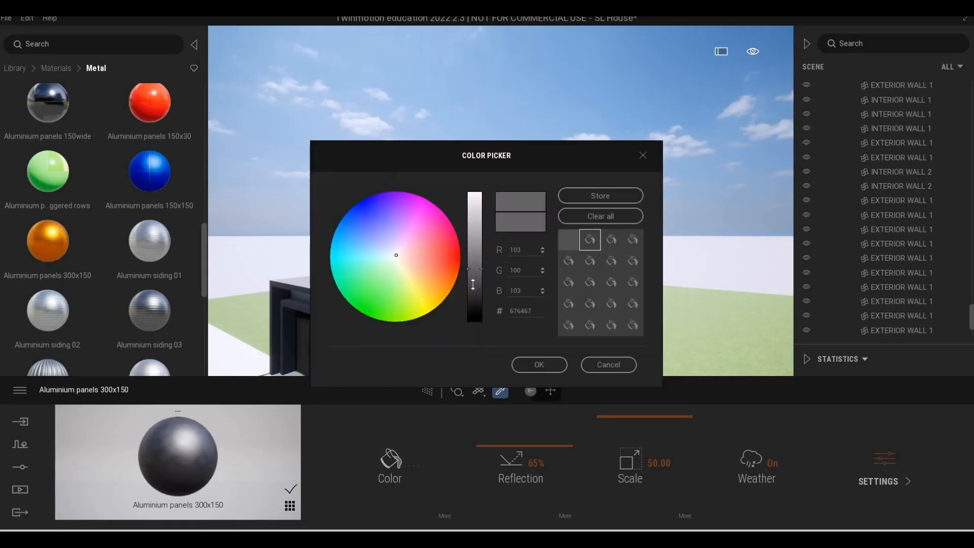
{"action": "left_click_drag", "start_coordinate": [473, 284], "coordinate": [473, 299]}
{"action": "left_click", "coordinate": [527, 364]}
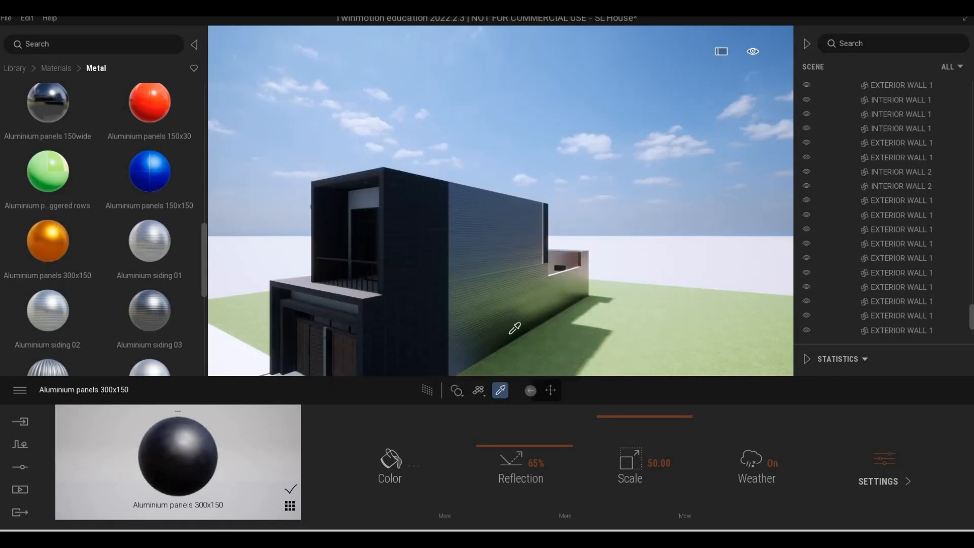
- Sample Aluminium siding 03 from the long side wall and set its colour to 686868
{"action": "scroll", "coordinate": [479, 300], "scroll_direction": "up", "scroll_amount": 3}
{"action": "left_click", "coordinate": [480, 250]}
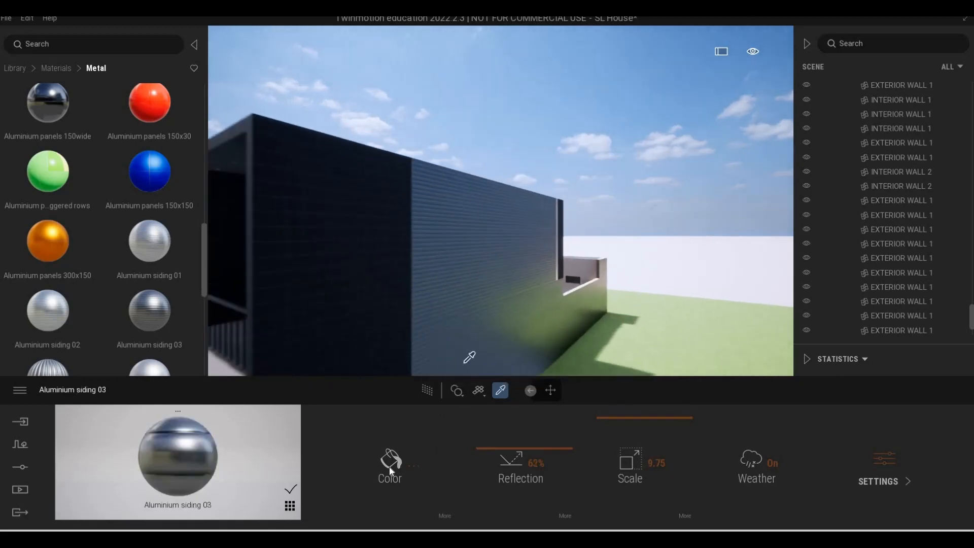
{"action": "left_click", "coordinate": [474, 272]}
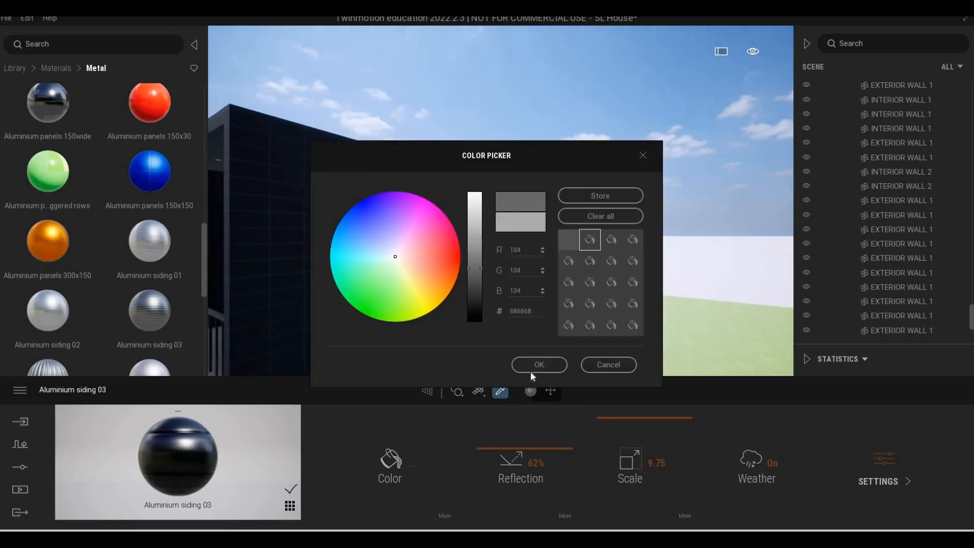
{"action": "left_click", "coordinate": [538, 365]}
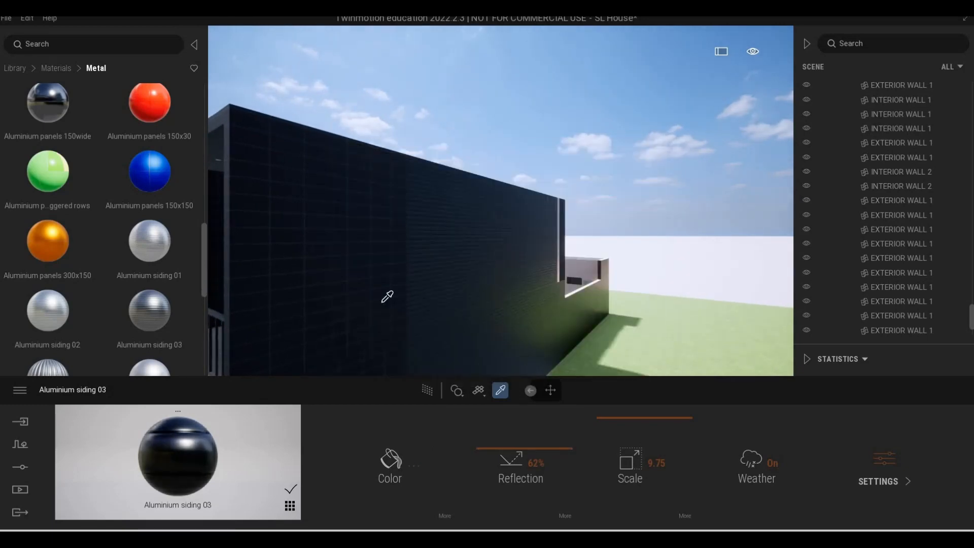
- Apply the darkened Aluminium siding 03 material to the plain side wall next to the corner stair glazing
{"action": "scroll", "coordinate": [390, 294], "scroll_direction": "up", "scroll_amount": 1}
{"action": "scroll", "coordinate": [392, 293], "scroll_direction": "down", "scroll_amount": 2}
{"action": "middle_click_drag", "start_coordinate": [392, 292], "coordinate": [467, 288], "text": "shift"}
{"action": "scroll", "coordinate": [466, 291], "scroll_direction": "down", "scroll_amount": 1}
{"action": "scroll", "coordinate": [465, 291], "scroll_direction": "down", "scroll_amount": 2}
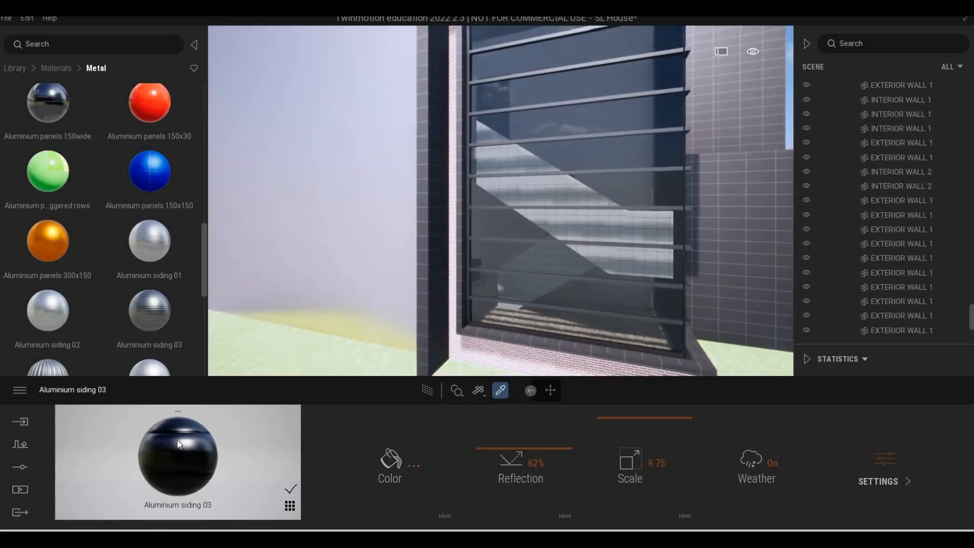
{"action": "left_click_drag", "start_coordinate": [310, 301], "coordinate": [323, 304]}
{"action": "scroll", "coordinate": [446, 288], "scroll_direction": "down", "scroll_amount": 2}
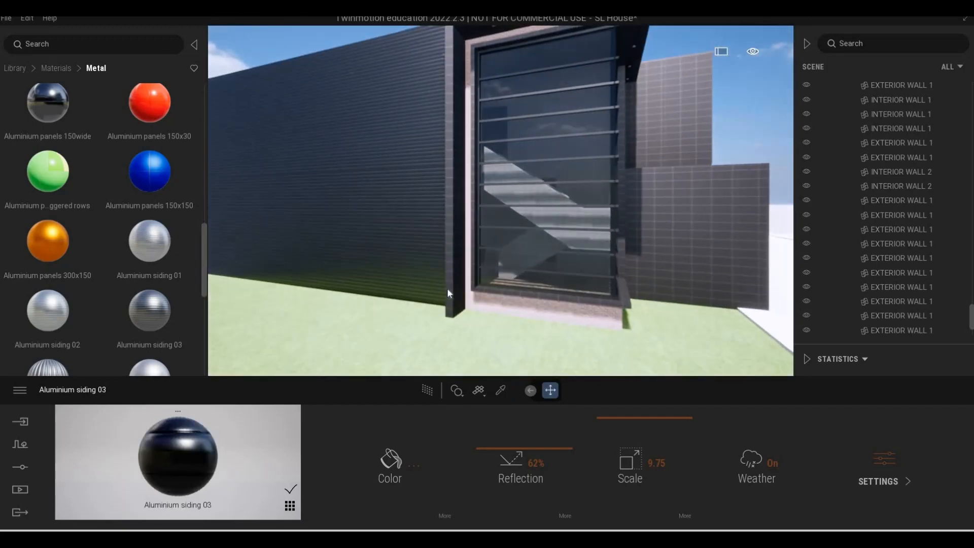
- Examine the darkened cladding around the corner glazing, entrance and balcony
{"action": "middle_click_drag", "start_coordinate": [447, 288], "coordinate": [470, 290], "text": "shift"}
{"action": "scroll", "coordinate": [577, 275], "scroll_direction": "up", "scroll_amount": 2}
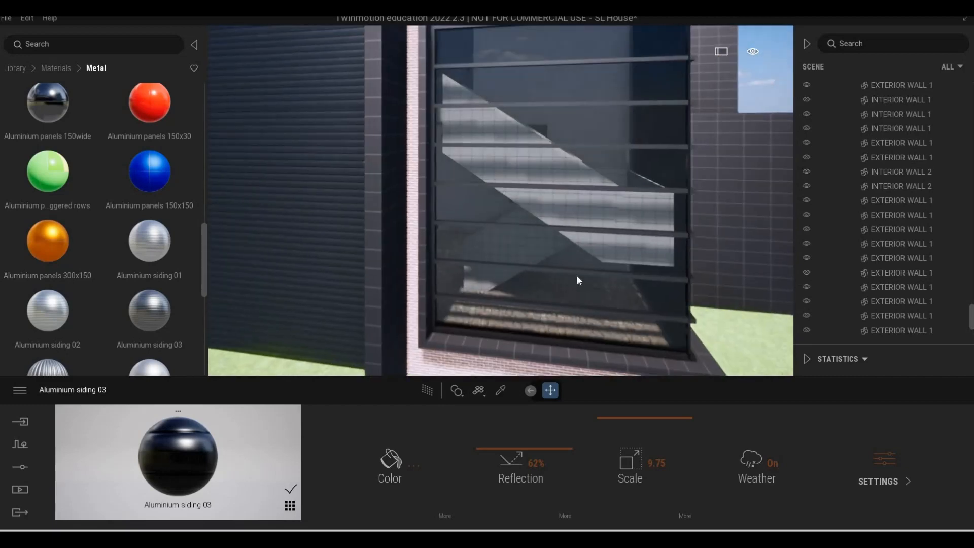
{"action": "scroll", "coordinate": [577, 274], "scroll_direction": "down", "scroll_amount": 2}
{"action": "scroll", "coordinate": [577, 275], "scroll_direction": "down", "scroll_amount": 2}
{"action": "middle_click_drag", "start_coordinate": [577, 275], "coordinate": [459, 133], "text": "shift"}
{"action": "scroll", "coordinate": [692, 260], "scroll_direction": "down", "scroll_amount": 3}
{"action": "left_click_drag", "start_coordinate": [458, 133], "coordinate": [574, 181], "text": "shift"}
{"action": "scroll", "coordinate": [574, 181], "scroll_direction": "up", "scroll_amount": 2}
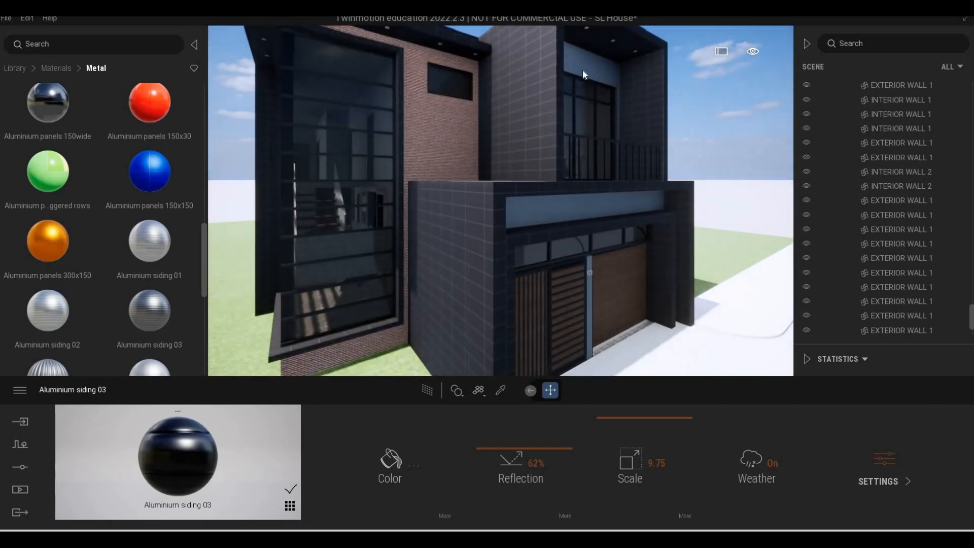
- Apply Aluminium panels 150x150 to the wall around the balcony window and sample that material for editing
{"action": "middle_click_drag", "start_coordinate": [582, 70], "coordinate": [176, 193], "text": "shift"}
{"action": "scroll", "coordinate": [579, 220], "scroll_direction": "up", "scroll_amount": 3}
{"action": "middle_click_drag", "start_coordinate": [534, 225], "coordinate": [195, 176], "text": "shift"}
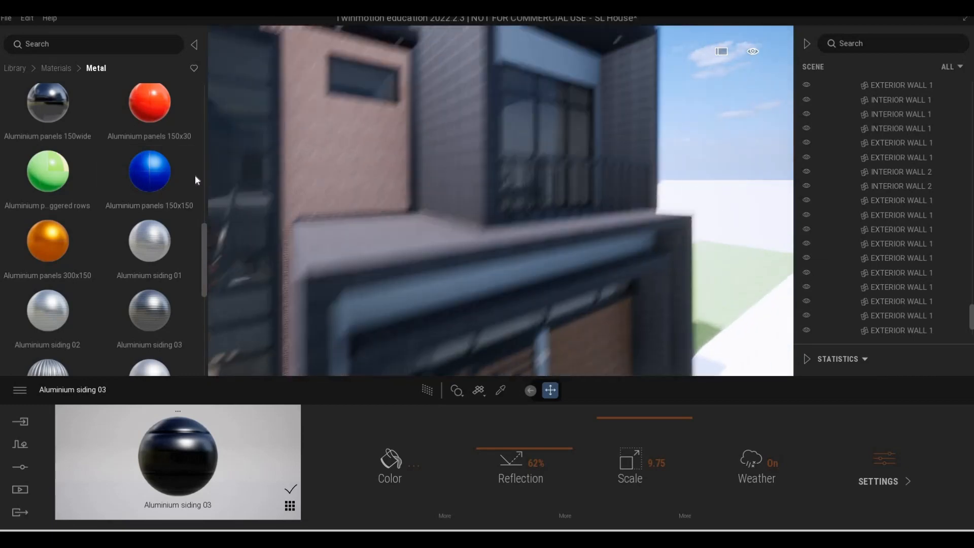
{"action": "left_click_drag", "start_coordinate": [150, 173], "coordinate": [469, 113]}
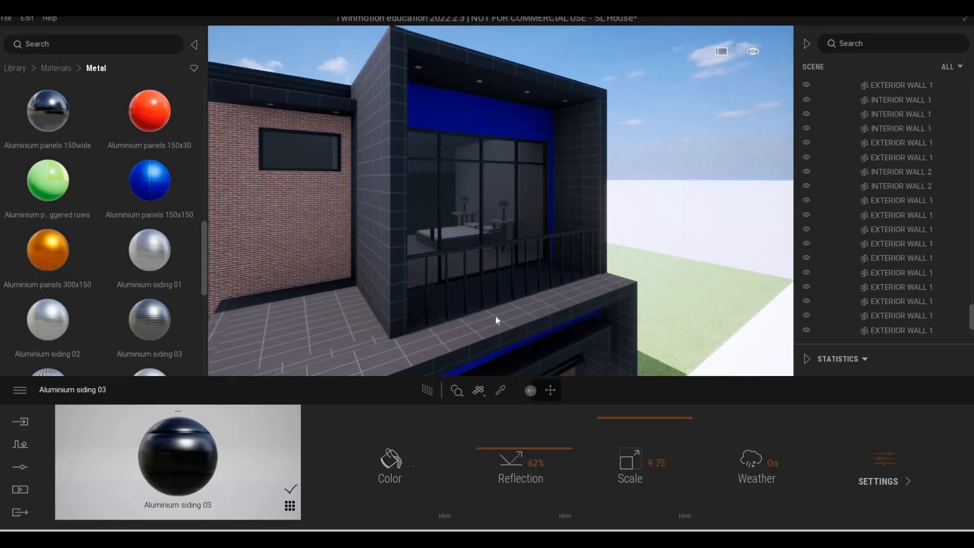
{"action": "left_click", "coordinate": [501, 390]}
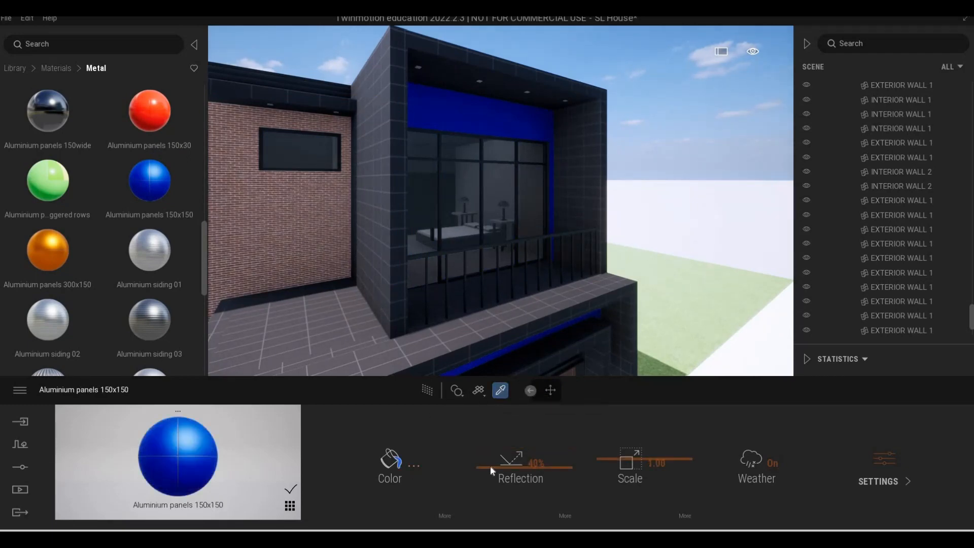
- Set the Aluminium panels 150x150 reflection to 56%, and try Aluminium panels 150x30 at scale 4.86 on the wall above the balcony window
{"action": "left_click_drag", "start_coordinate": [490, 464], "coordinate": [613, 400]}
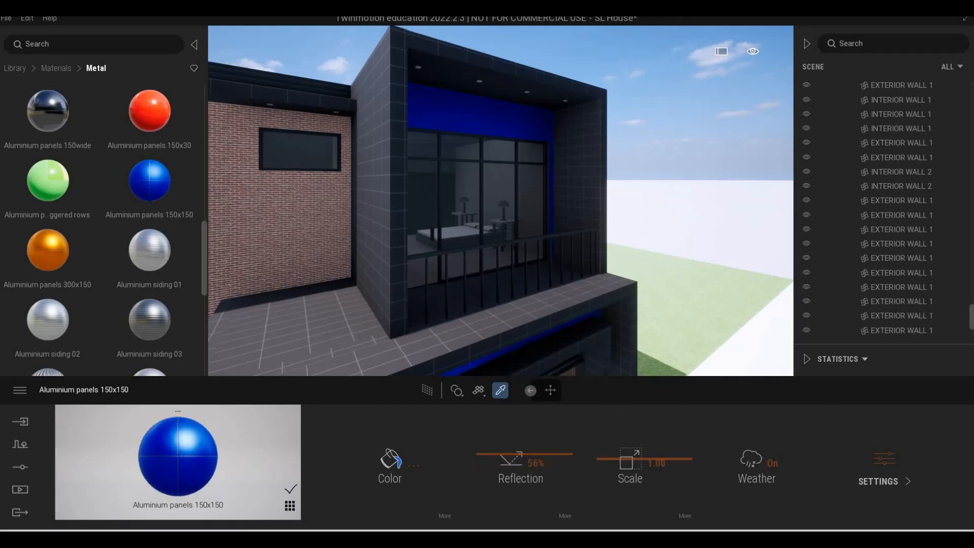
{"action": "scroll", "coordinate": [517, 100], "scroll_direction": "up", "scroll_amount": 5}
{"action": "middle_click_drag", "start_coordinate": [508, 105], "coordinate": [510, 147]}
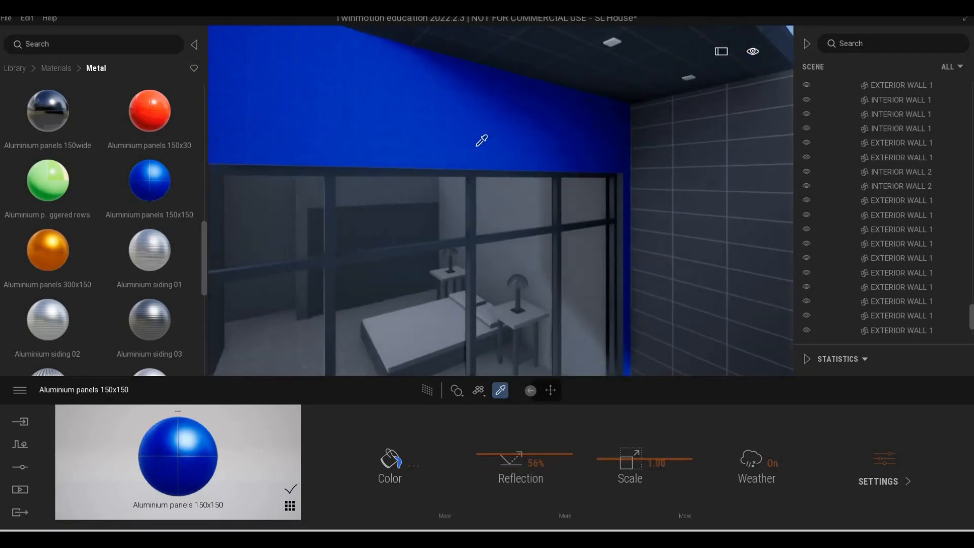
{"action": "left_click_drag", "start_coordinate": [153, 125], "coordinate": [406, 133]}
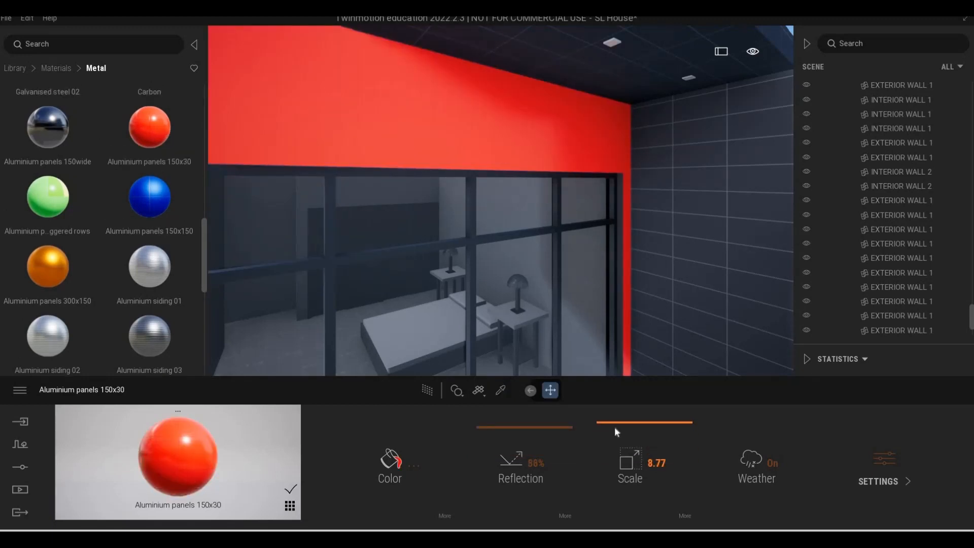
{"action": "left_click_drag", "start_coordinate": [616, 431], "coordinate": [615, 441]}
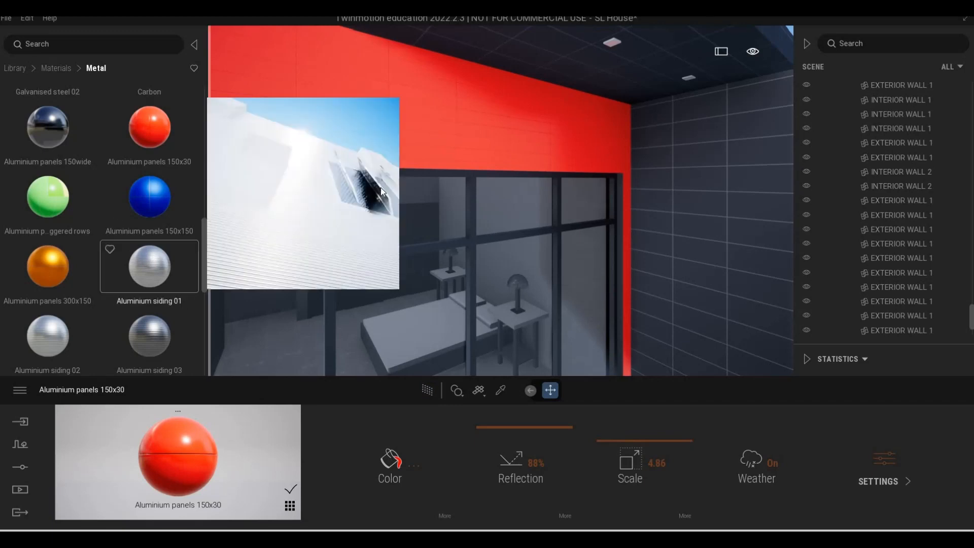
- Reapply Aluminium panels 150x150 to the wall above the balcony window and darken its colour to a near-black bluish grey
{"action": "left_click_drag", "start_coordinate": [150, 196], "coordinate": [438, 147]}
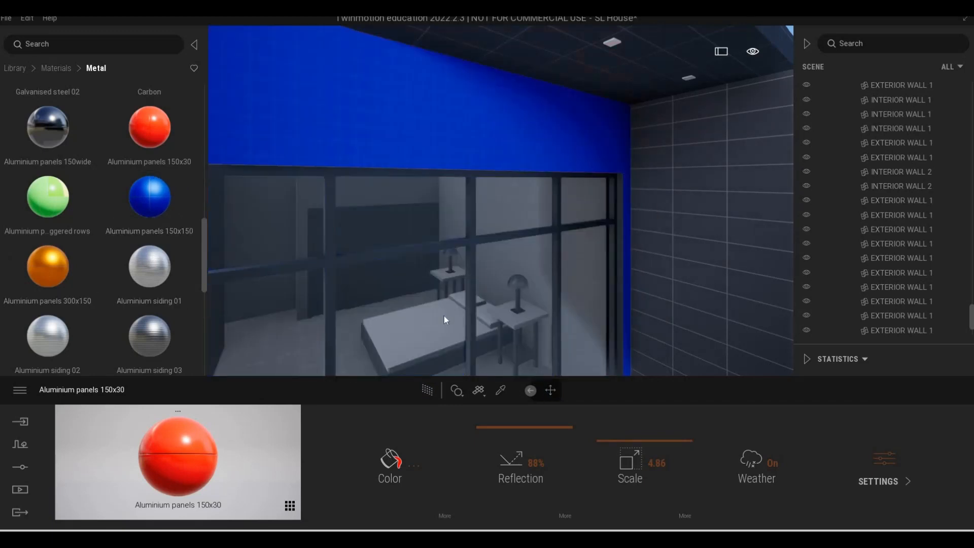
{"action": "left_click", "coordinate": [384, 450]}
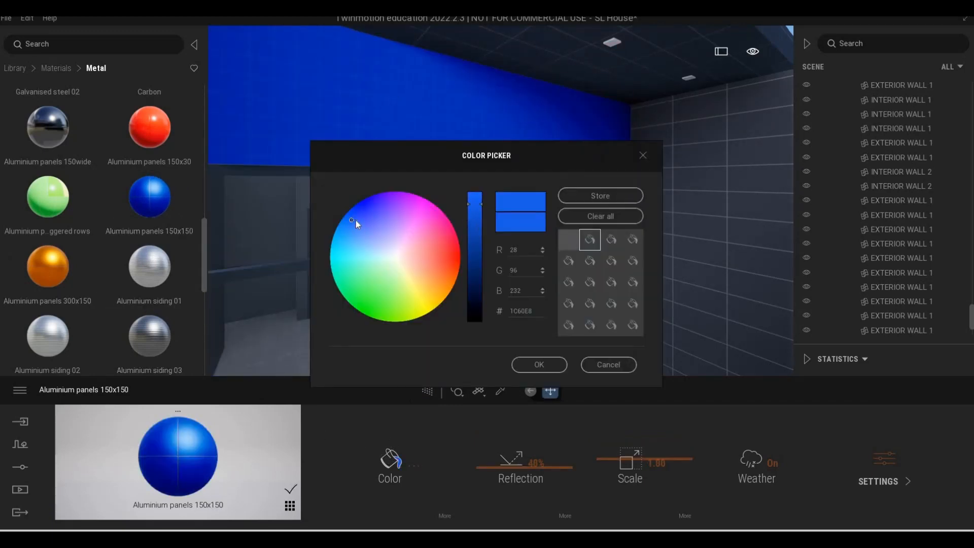
{"action": "left_click", "coordinate": [391, 253]}
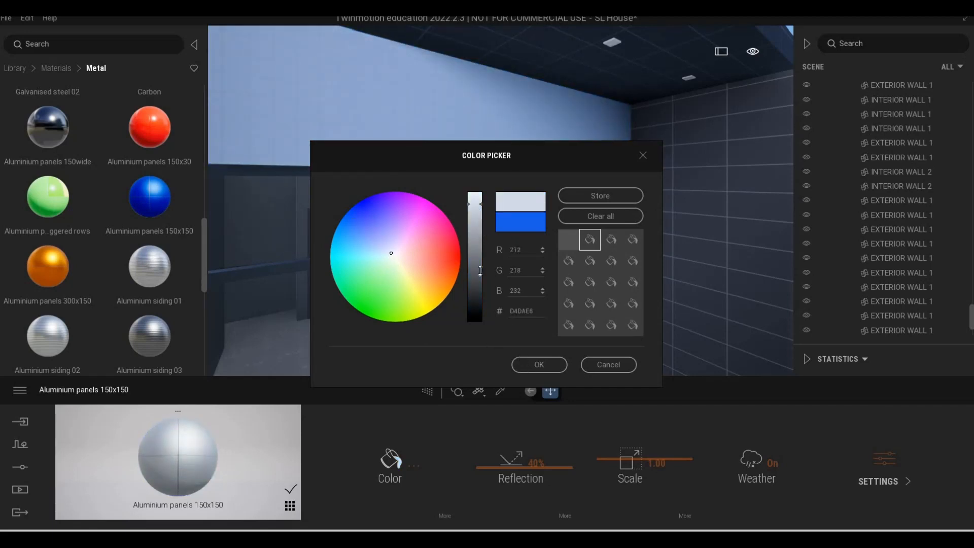
{"action": "left_click_drag", "start_coordinate": [483, 290], "coordinate": [482, 320]}
{"action": "left_click", "coordinate": [536, 369]}
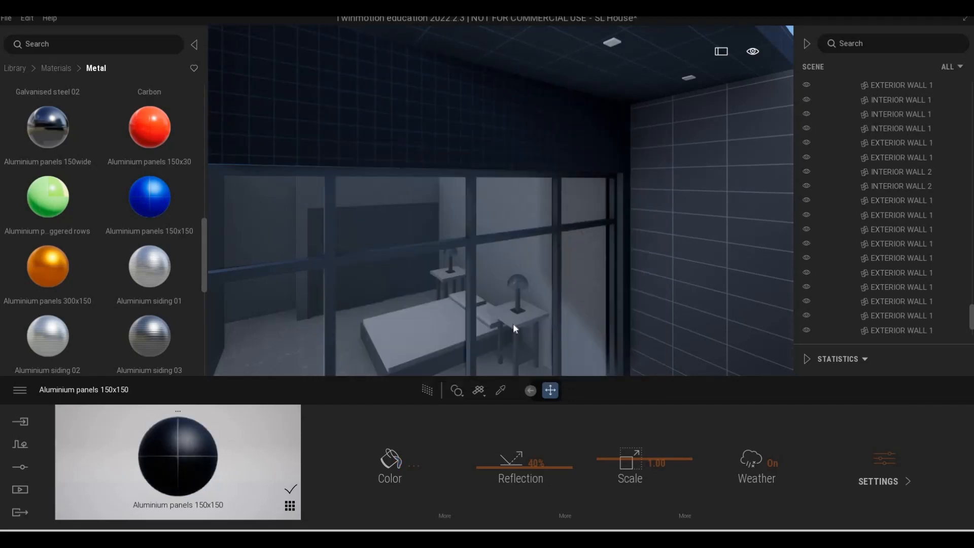
- Sample the Aluminium panels 300x150 material from the balcony frame and set its colour to 7C8385
{"action": "scroll", "coordinate": [488, 326], "scroll_direction": "down", "scroll_amount": 5}
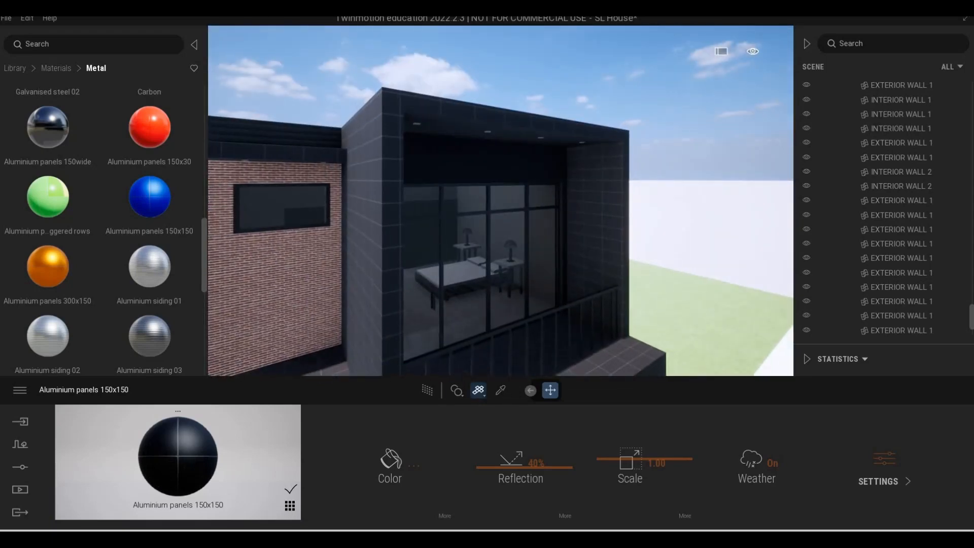
{"action": "left_click", "coordinate": [500, 390]}
{"action": "left_click", "coordinate": [405, 464]}
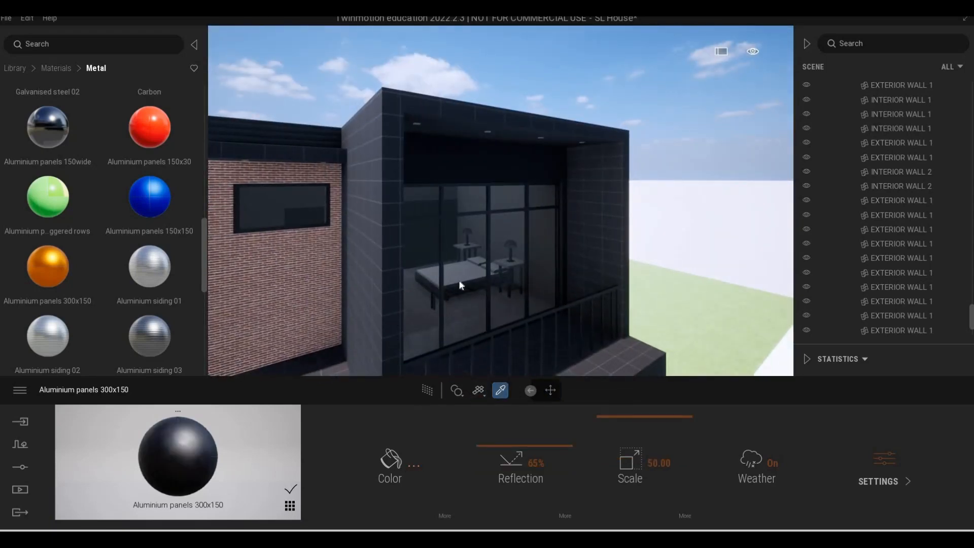
{"action": "left_click_drag", "start_coordinate": [460, 282], "coordinate": [409, 265]}
{"action": "left_click", "coordinate": [392, 255]}
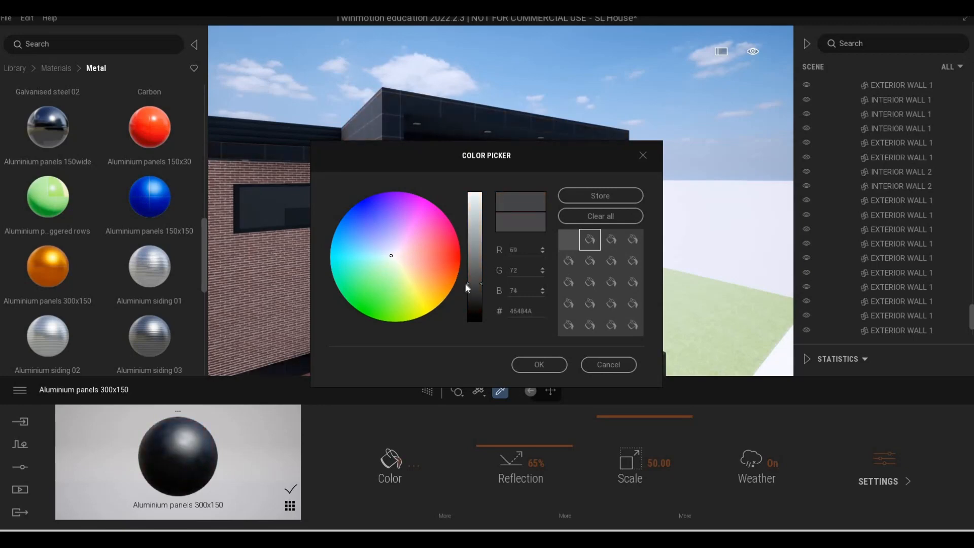
{"action": "left_click_drag", "start_coordinate": [469, 280], "coordinate": [473, 245]}
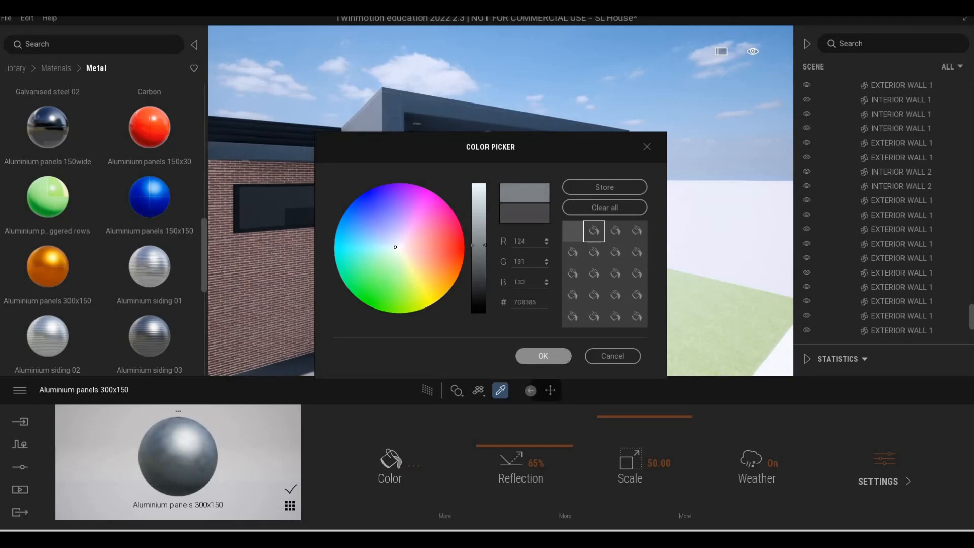
{"action": "left_click", "coordinate": [543, 355]}
- Apply Stacked stone 05 to the brick wall beside the stair glazing and set its scale to 1.71
{"action": "middle_click_drag", "start_coordinate": [484, 308], "coordinate": [591, 309], "text": "shift"}
{"action": "scroll", "coordinate": [572, 330], "scroll_direction": "up", "scroll_amount": 5}
{"action": "scroll", "coordinate": [583, 327], "scroll_direction": "down", "scroll_amount": 5}
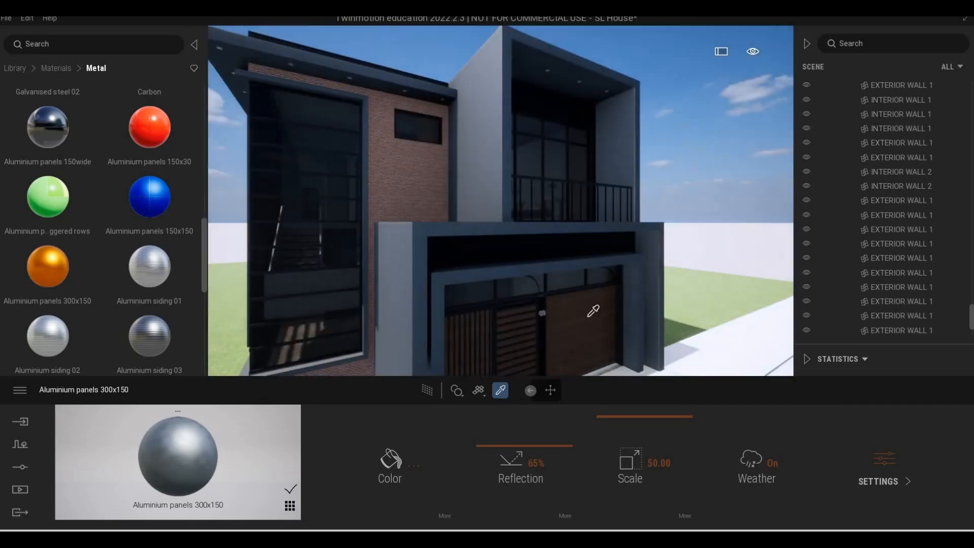
{"action": "scroll", "coordinate": [592, 309], "scroll_direction": "down", "scroll_amount": 3}
{"action": "left_click", "coordinate": [58, 69]}
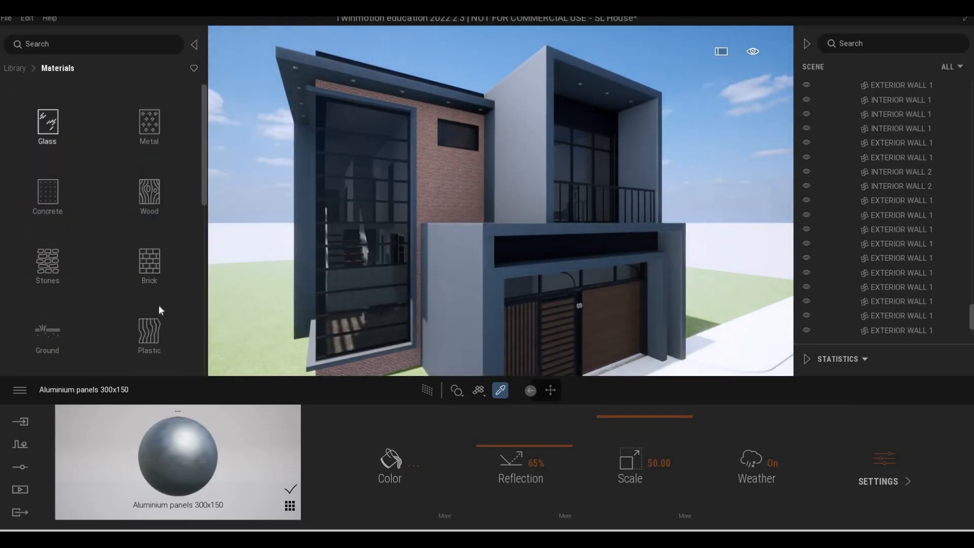
{"action": "scroll", "coordinate": [76, 244], "scroll_direction": "down", "scroll_amount": 1}
{"action": "left_click", "coordinate": [54, 214]}
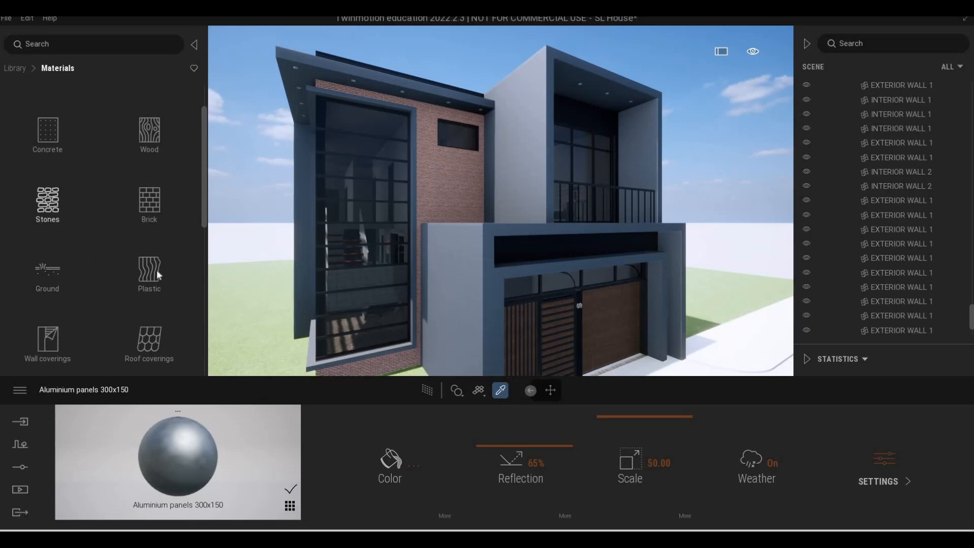
{"action": "left_click_drag", "start_coordinate": [150, 318], "coordinate": [437, 178]}
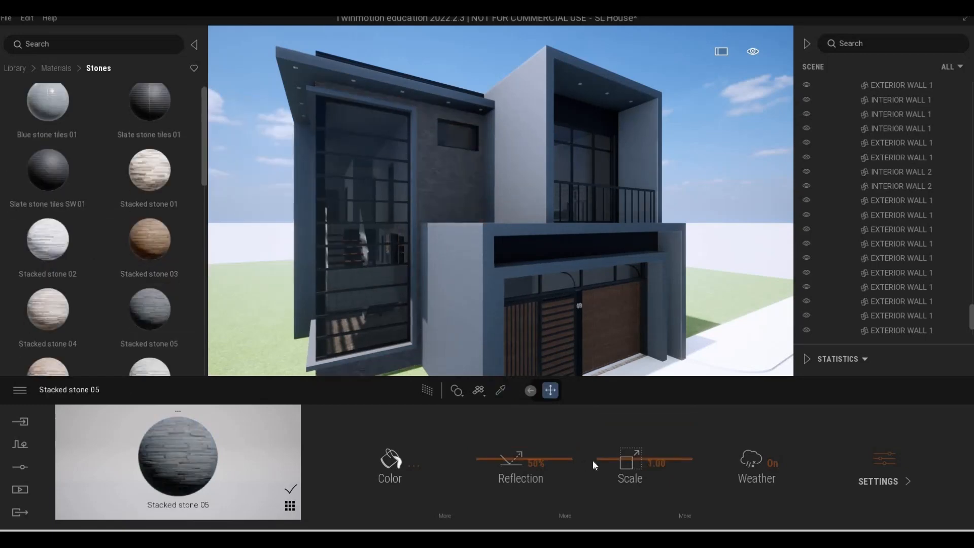
{"action": "left_click_drag", "start_coordinate": [618, 452], "coordinate": [596, 440]}
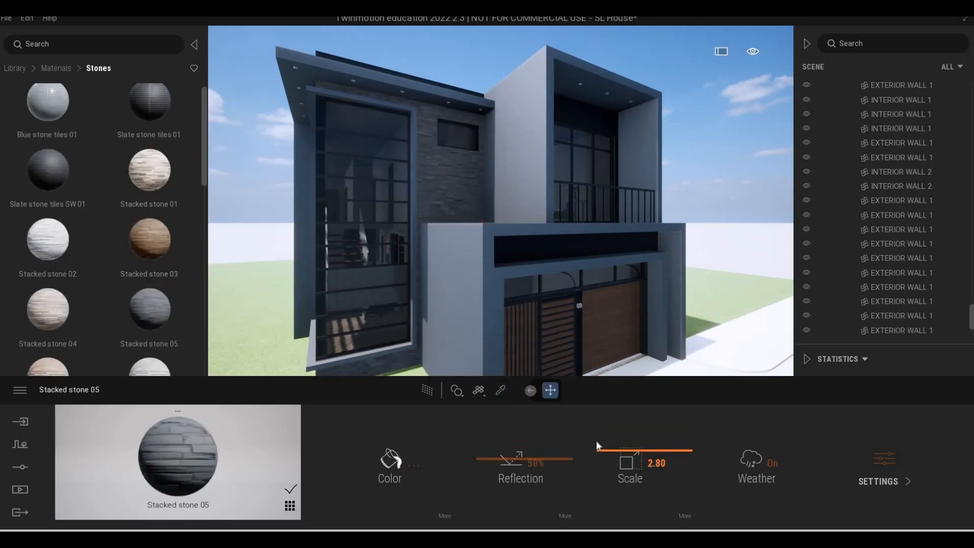
{"action": "left_click_drag", "start_coordinate": [494, 311], "coordinate": [602, 454]}
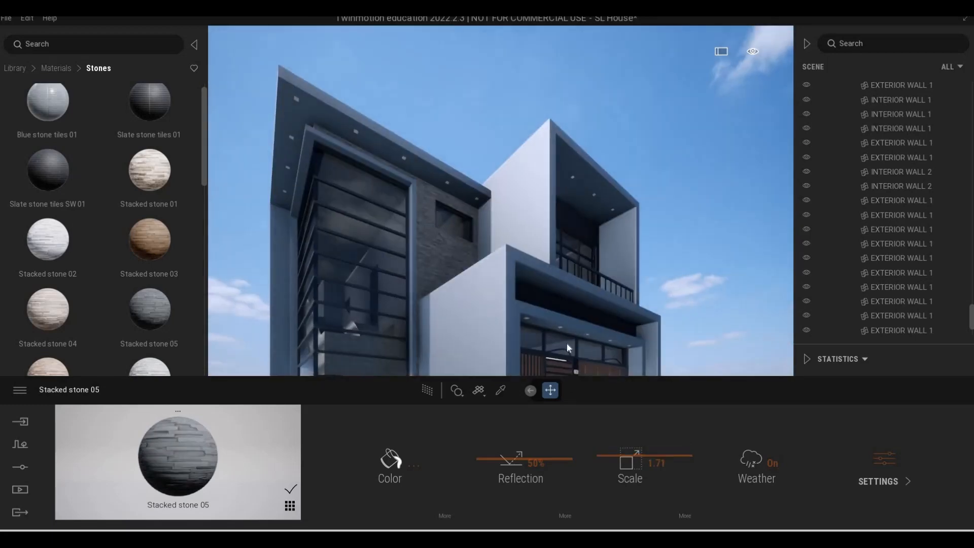
- Examine the front facade, the entrance gate and the dark panel strip above it
{"action": "scroll", "coordinate": [568, 314], "scroll_direction": "down", "scroll_amount": 3}
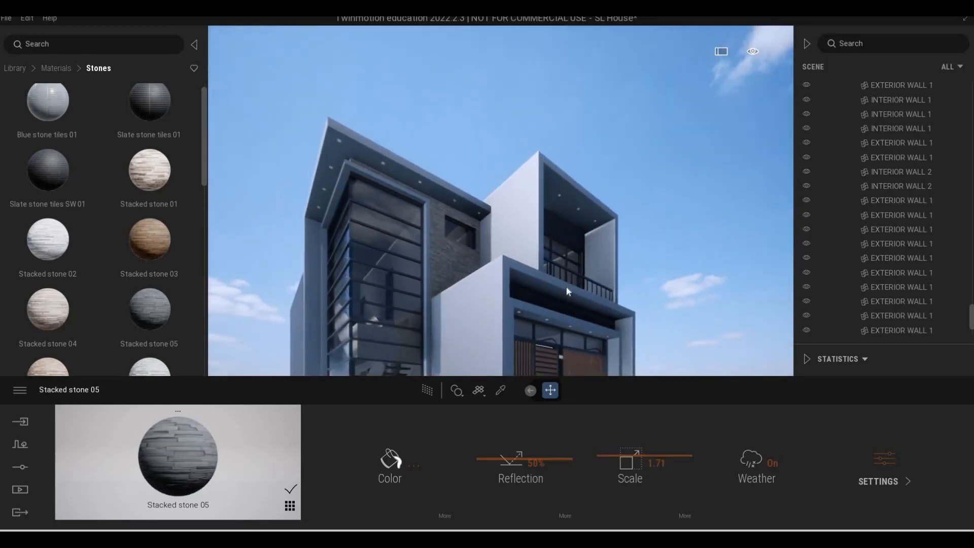
{"action": "right_click_drag", "start_coordinate": [567, 288], "coordinate": [561, 284]}
{"action": "middle_click_drag", "start_coordinate": [561, 284], "coordinate": [579, 165]}
{"action": "scroll", "coordinate": [580, 166], "scroll_direction": "up", "scroll_amount": 1}
{"action": "scroll", "coordinate": [531, 211], "scroll_direction": "up", "scroll_amount": 5}
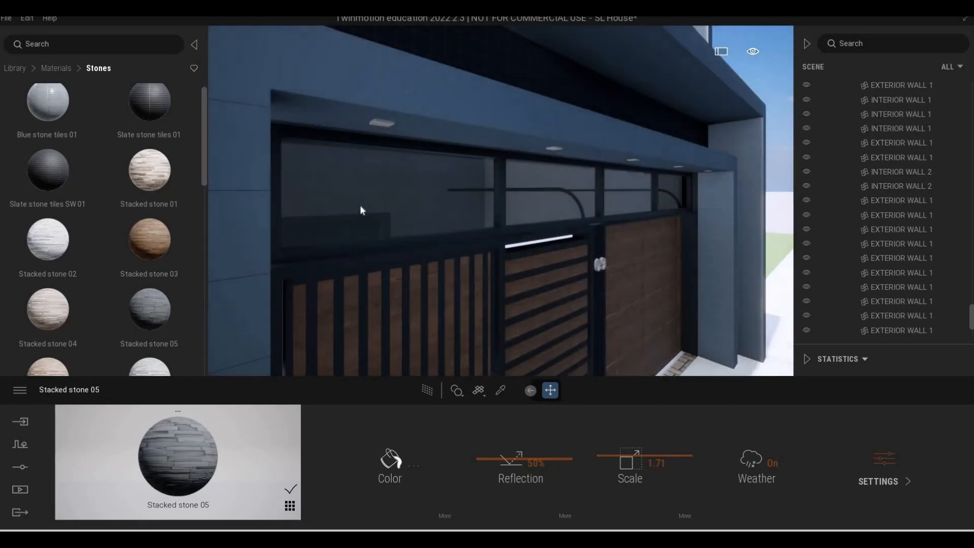
{"action": "key", "text": "d"}
{"action": "right_click_drag", "start_coordinate": [361, 211], "coordinate": [548, 155]}
{"action": "key", "text": "a"}
{"action": "key", "text": "s"}
{"action": "key", "text": "e"}
{"action": "key", "text": "q"}
{"action": "key", "text": "w"}
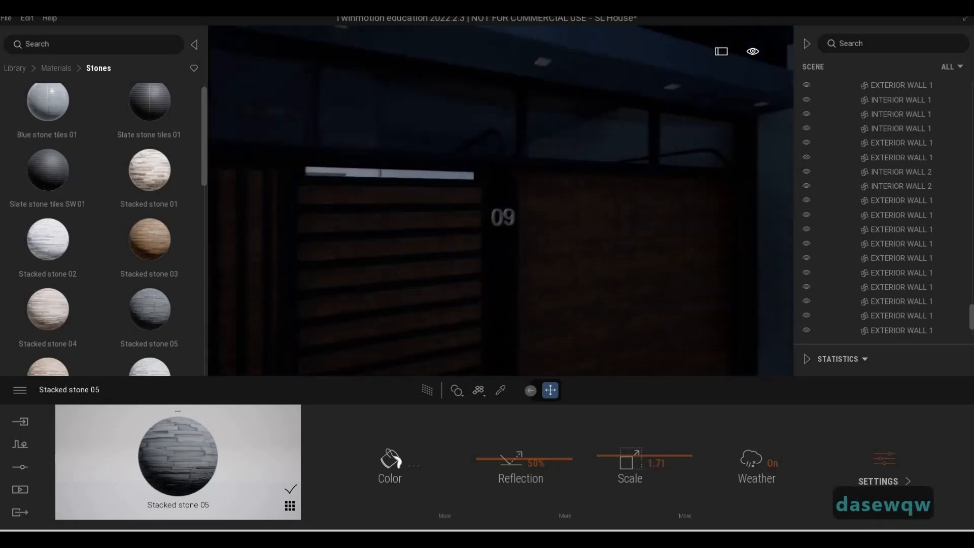
{"action": "key", "text": "d"}
{"action": "key", "text": "d"}
{"action": "key", "text": "a"}
{"action": "key", "text": "w"}
{"action": "key", "text": "q"}
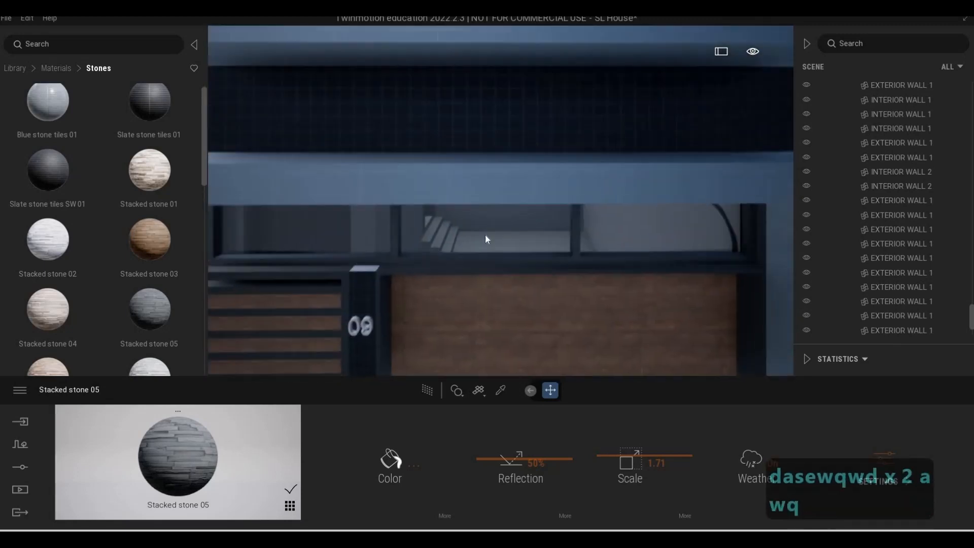
{"action": "key", "text": "a"}
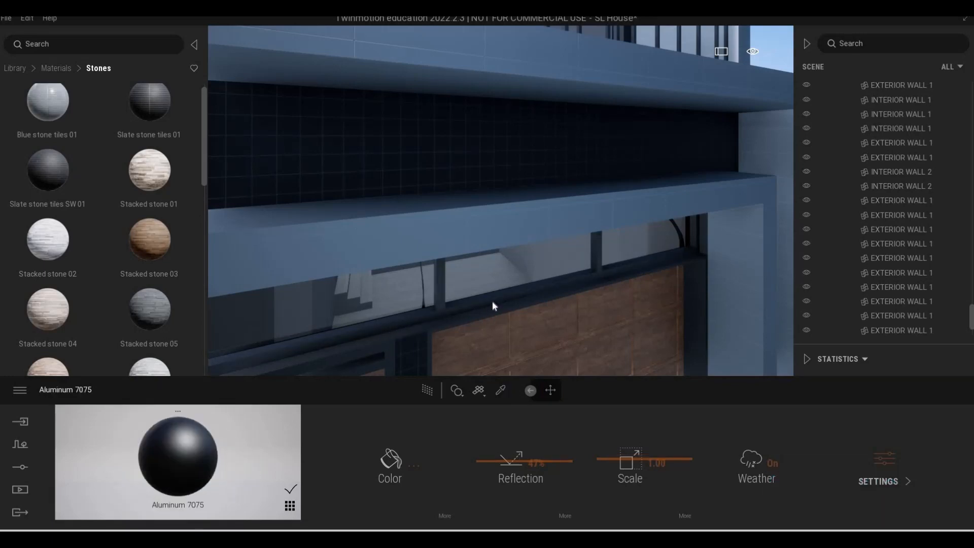
- Examine the entrance canopy, stone wall, roof edge and balcony recess with the updated materials
{"action": "left_click", "coordinate": [551, 390]}
{"action": "key", "text": "a"}
{"action": "key", "text": "e"}
{"action": "key", "text": "s"}
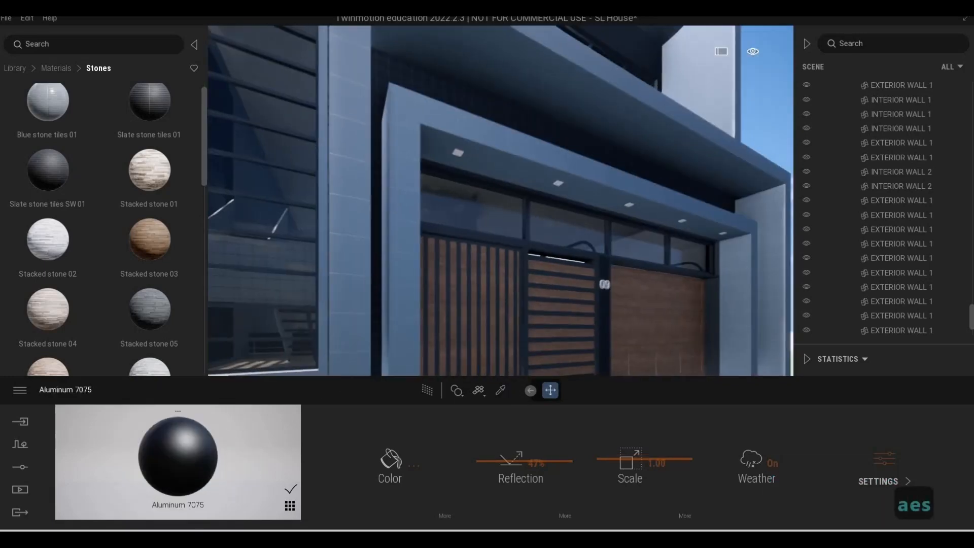
{"action": "key", "text": "d"}
{"action": "key", "text": "w"}
{"action": "key", "text": "d"}
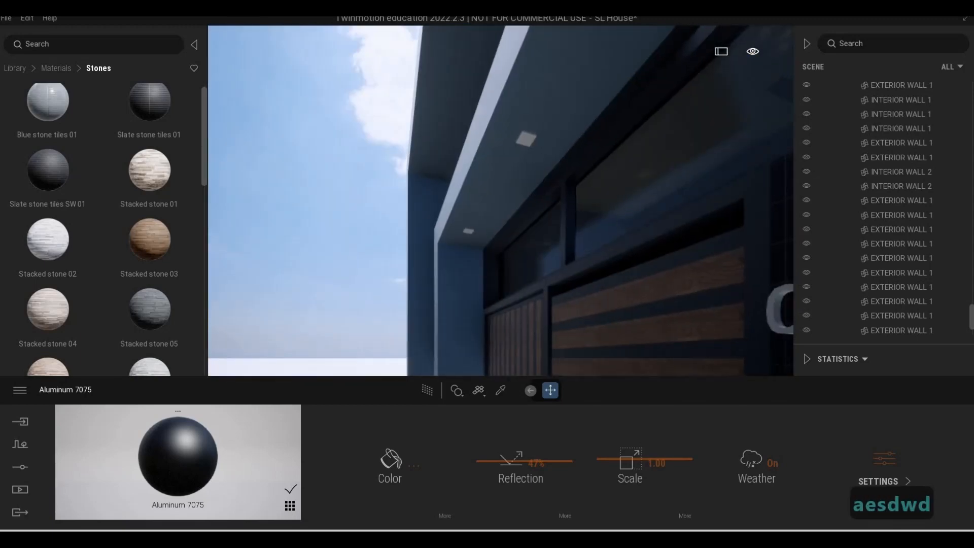
{"action": "key", "text": "a"}
{"action": "key", "text": "w"}
{"action": "key", "text": "q"}
{"action": "key", "text": "w"}
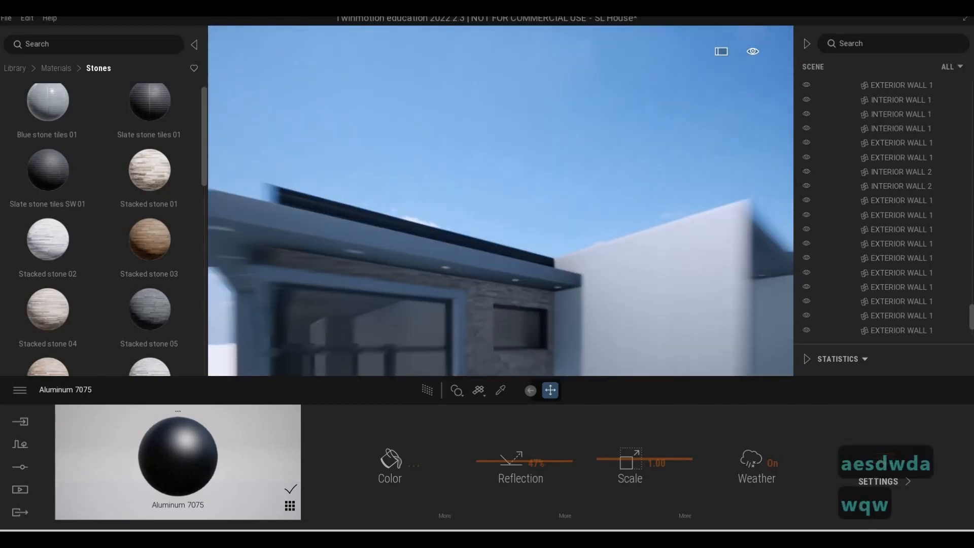
{"action": "key", "text": "d"}
{"action": "key", "text": "d"}
{"action": "key", "text": "w"}
{"action": "key", "text": "e"}
{"action": "key", "text": "s"}
{"action": "key", "text": "a"}
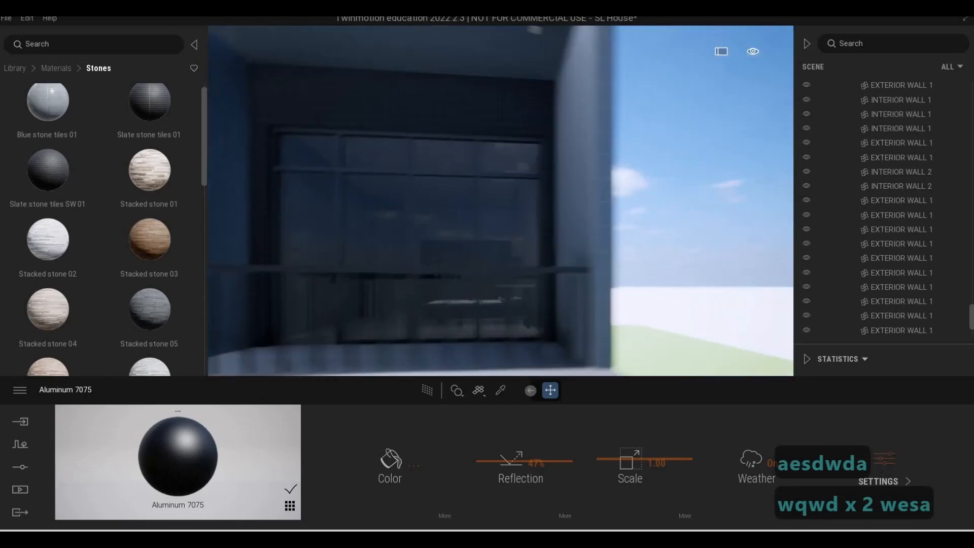
{"action": "key", "text": "a"}
{"action": "key", "text": "a"}
{"action": "key", "text": "a"}
{"action": "key", "text": "w"}
{"action": "key", "text": "a"}
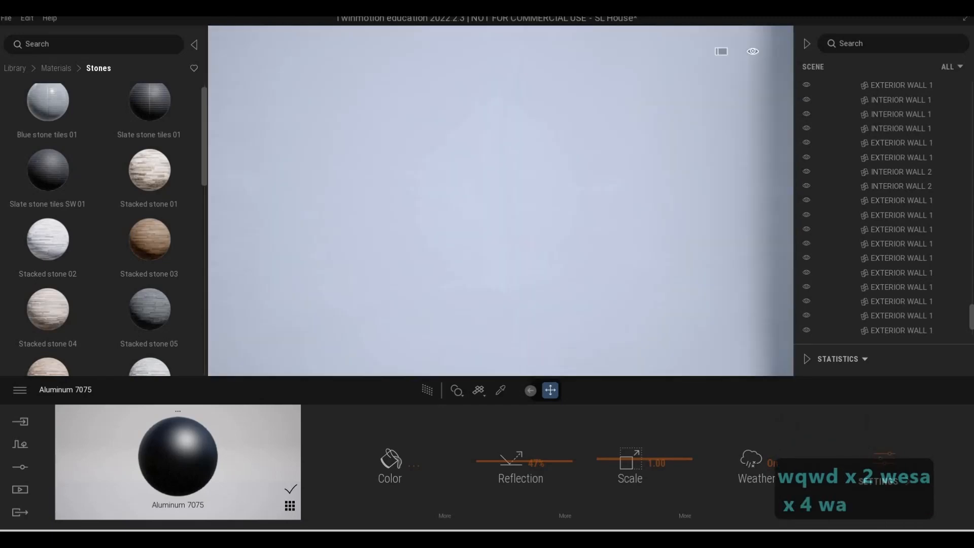
{"action": "key", "text": "s"}
{"action": "key", "text": "d"}
{"action": "key", "text": "w"}
{"action": "key", "text": "d"}
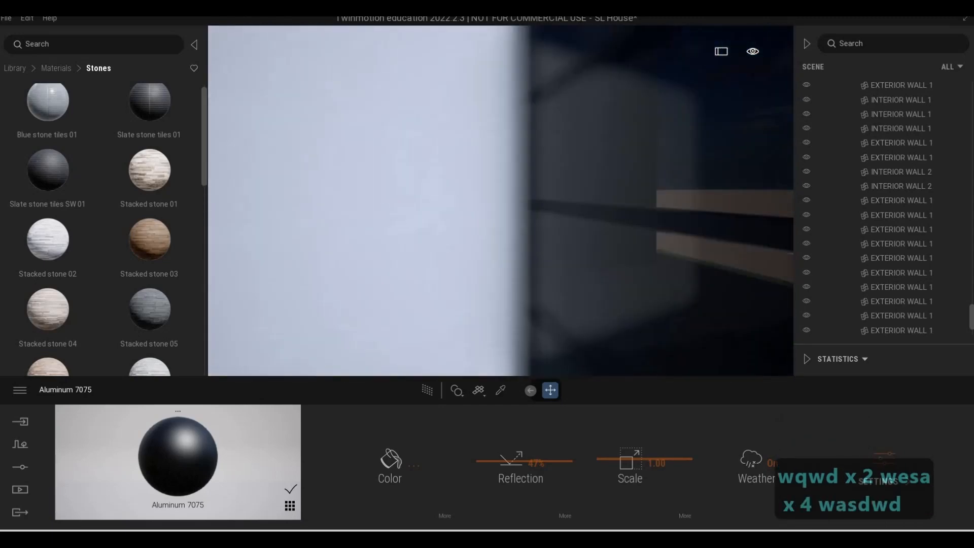
- Apply Clear glass to the white gridded railing panels of the interior staircase
{"action": "key", "text": "d"}
{"action": "key", "text": "s"}
{"action": "key", "text": "e"}
{"action": "key", "text": "s"}
{"action": "key", "text": "a"}
{"action": "key", "text": "w"}
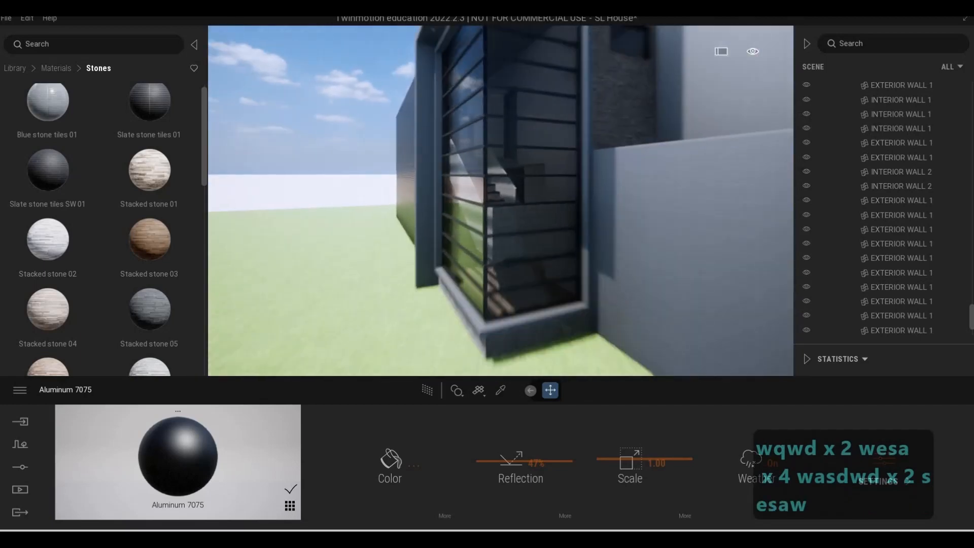
{"action": "key", "text": "d"}
{"action": "mouse_move", "coordinate": [49, 65]}
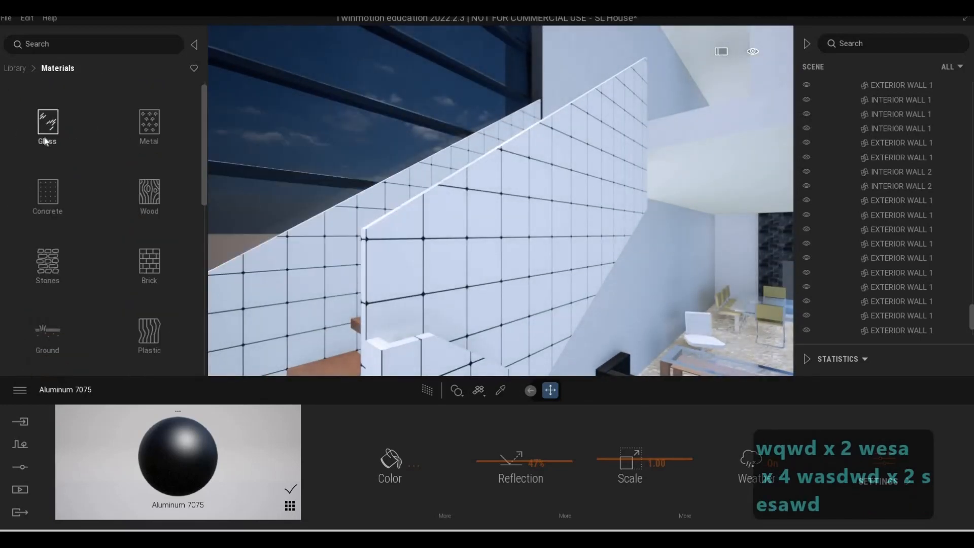
{"action": "left_click", "coordinate": [48, 122]}
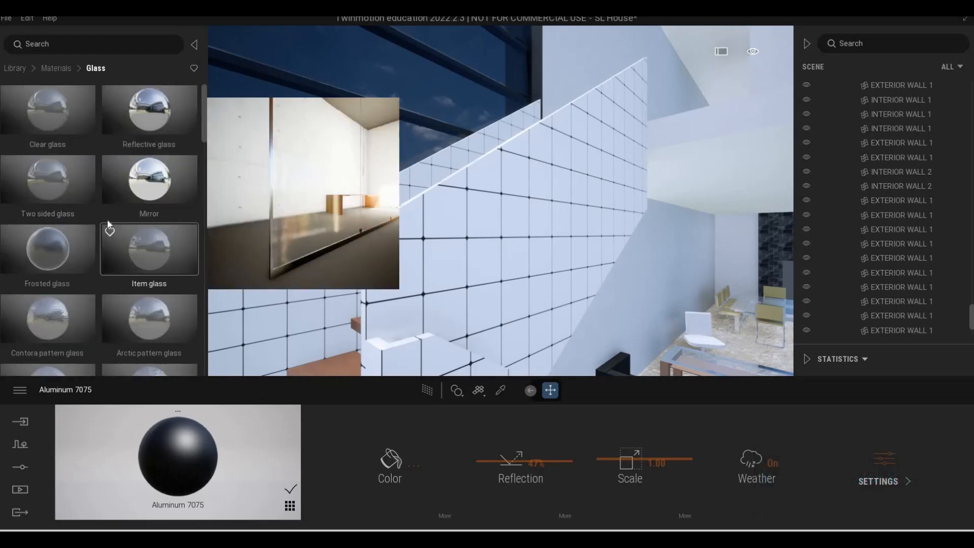
{"action": "left_click_drag", "start_coordinate": [59, 126], "coordinate": [414, 178]}
- Set the stair railing's Clear glass opacity to 64% and darken its colour to grey
{"action": "key", "text": "a"}
{"action": "key", "text": "d"}
{"action": "key", "text": "w"}
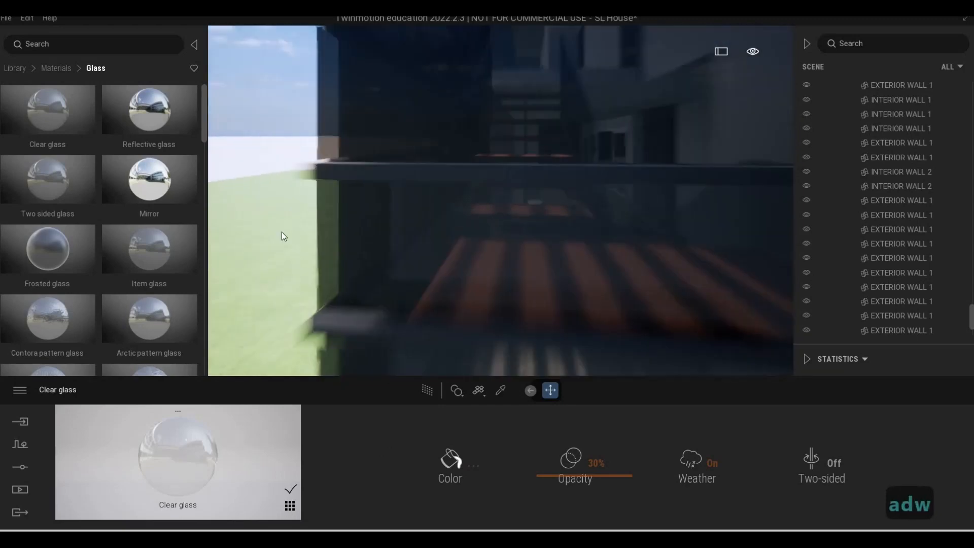
{"action": "key", "text": "d"}
{"action": "left_click_drag", "start_coordinate": [556, 446], "coordinate": [431, 451]}
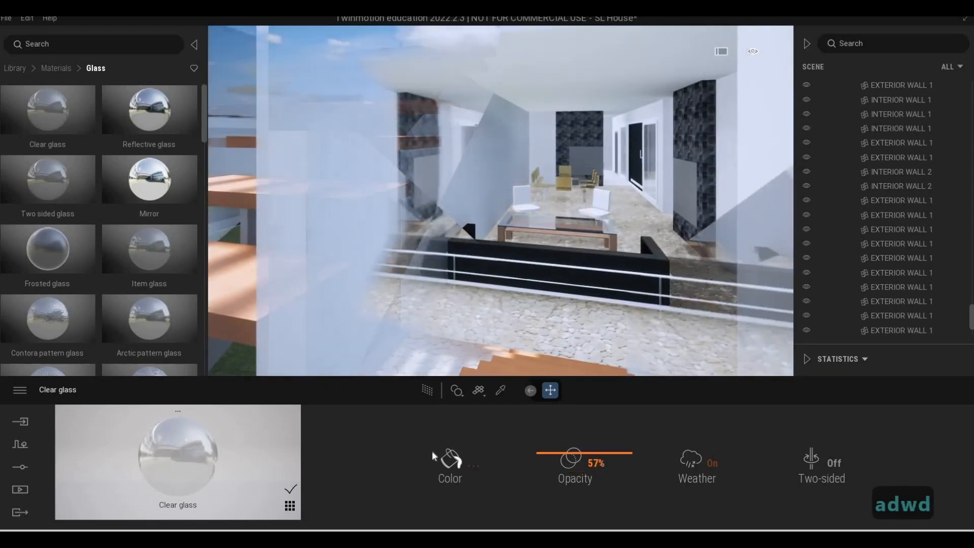
{"action": "left_click_drag", "start_coordinate": [476, 207], "coordinate": [475, 278]}
{"action": "left_click", "coordinate": [538, 364]}
{"action": "key", "text": "s"}
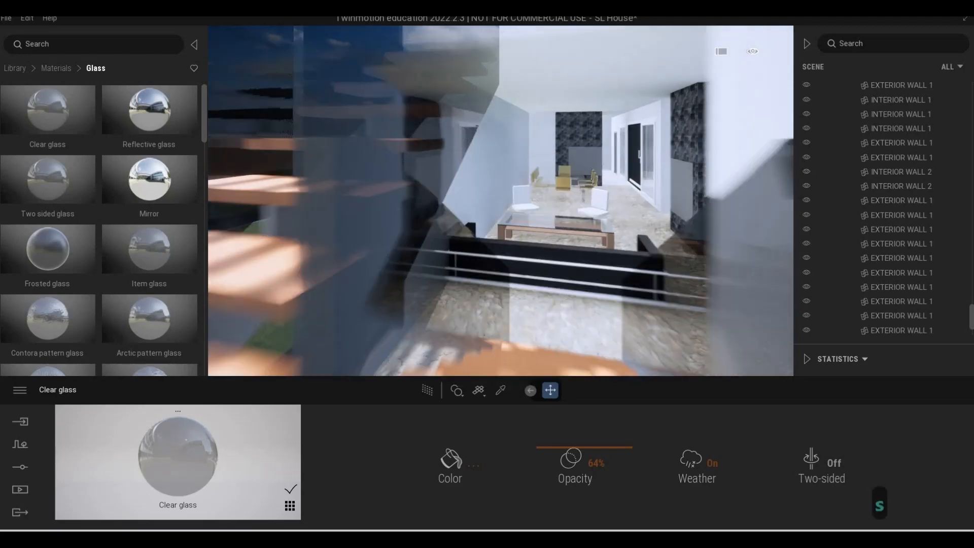
- Examine the wooden stair treads and the tall corner window from inside and outside the house
{"action": "key", "text": "a"}
{"action": "key", "text": "s"}
{"action": "key", "text": "w"}
{"action": "key", "text": "w"}
{"action": "key", "text": "w"}
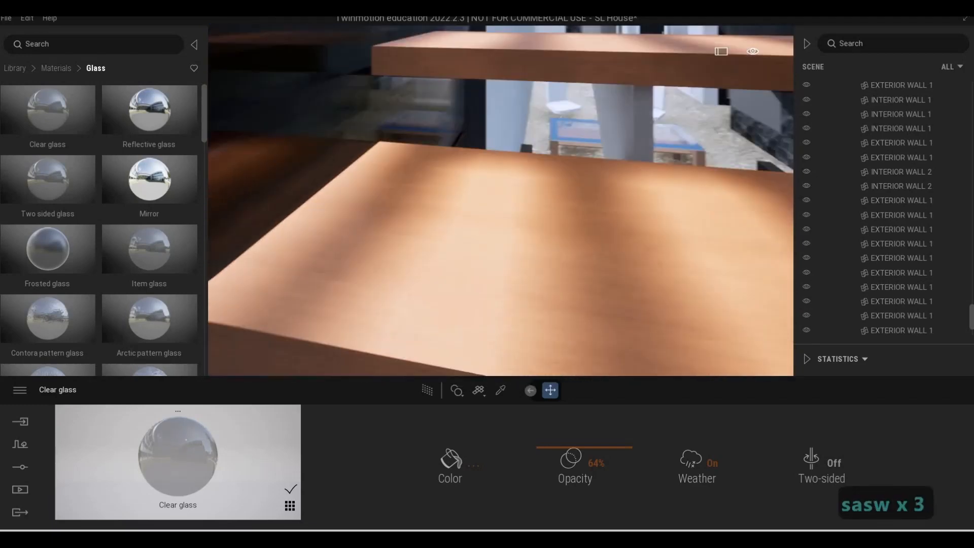
{"action": "key", "text": "d"}
{"action": "key", "text": "a"}
{"action": "key", "text": "e"}
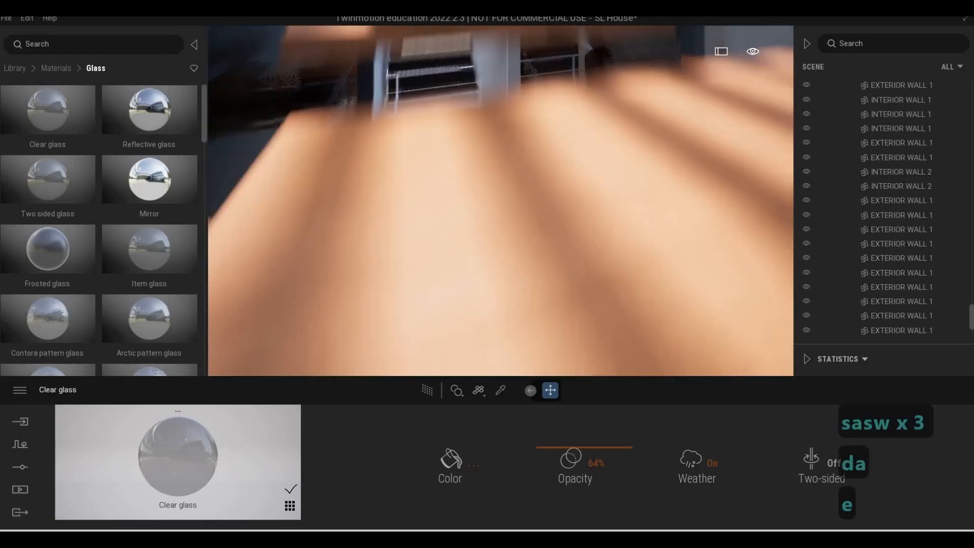
{"action": "key", "text": "s"}
{"action": "key", "text": "a"}
{"action": "key", "text": "s"}
{"action": "key", "text": "d"}
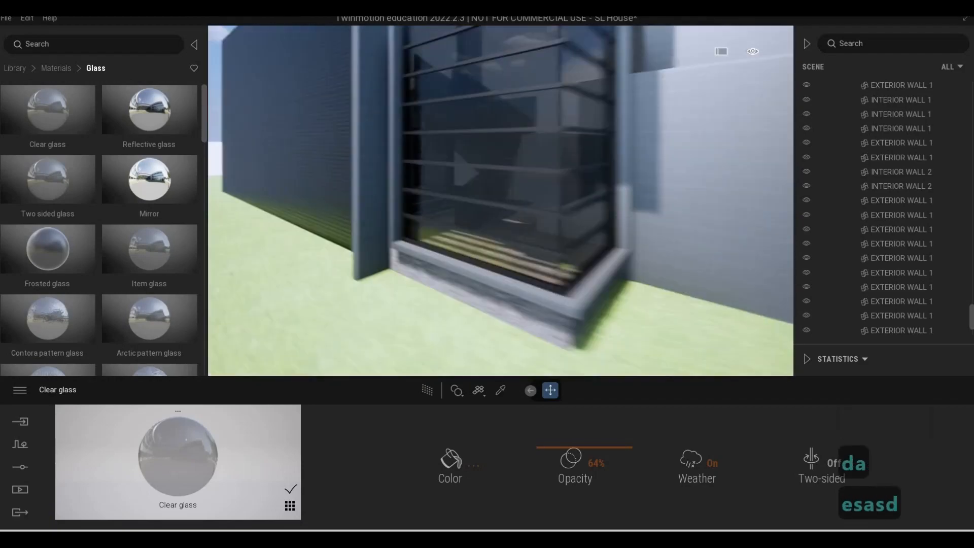
- Apply the Grey sandstone material from the Stones library to the cobble-patterned interior floor beneath the staircase
{"action": "key", "text": "w"}
{"action": "key", "text": "w"}
{"action": "key", "text": "s"}
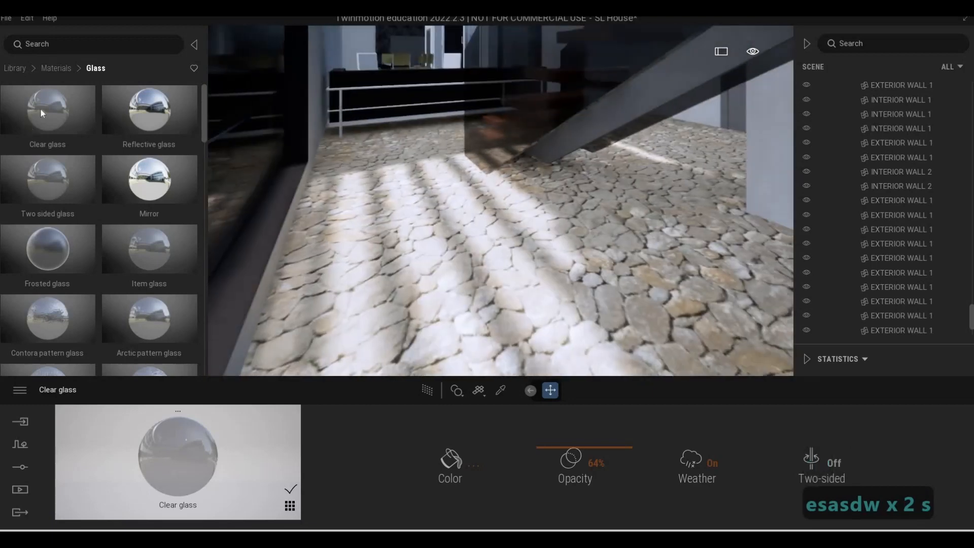
{"action": "left_click", "coordinate": [46, 66]}
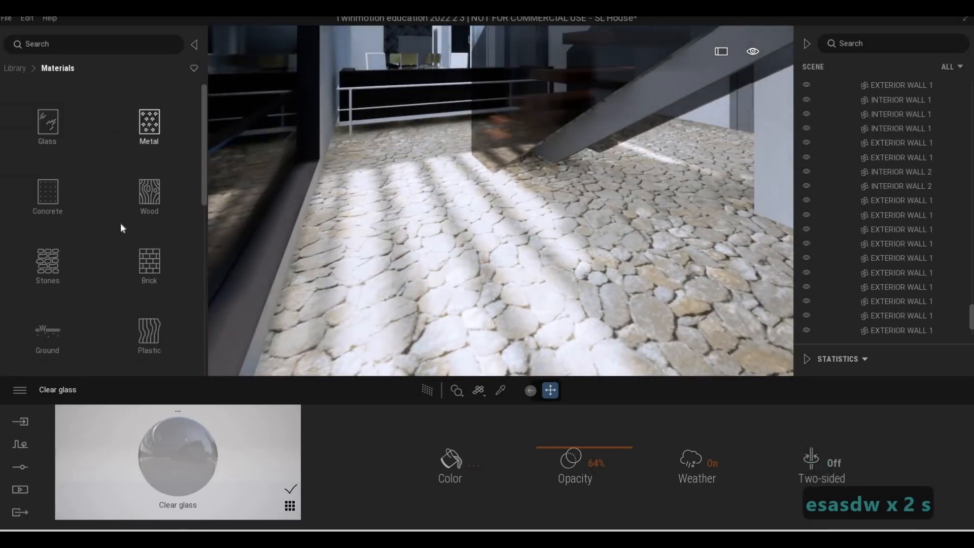
{"action": "left_click", "coordinate": [43, 262]}
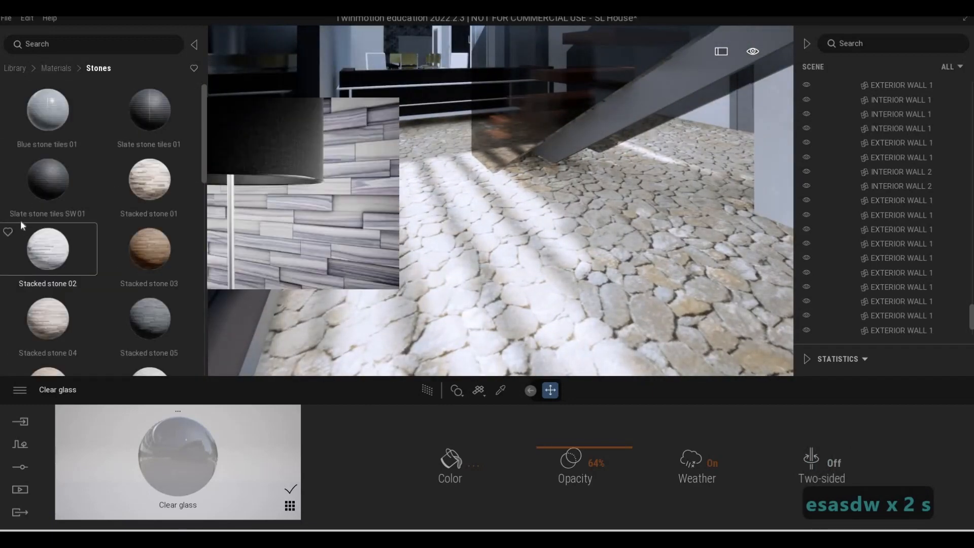
{"action": "scroll", "coordinate": [138, 269], "scroll_direction": "down", "scroll_amount": 8}
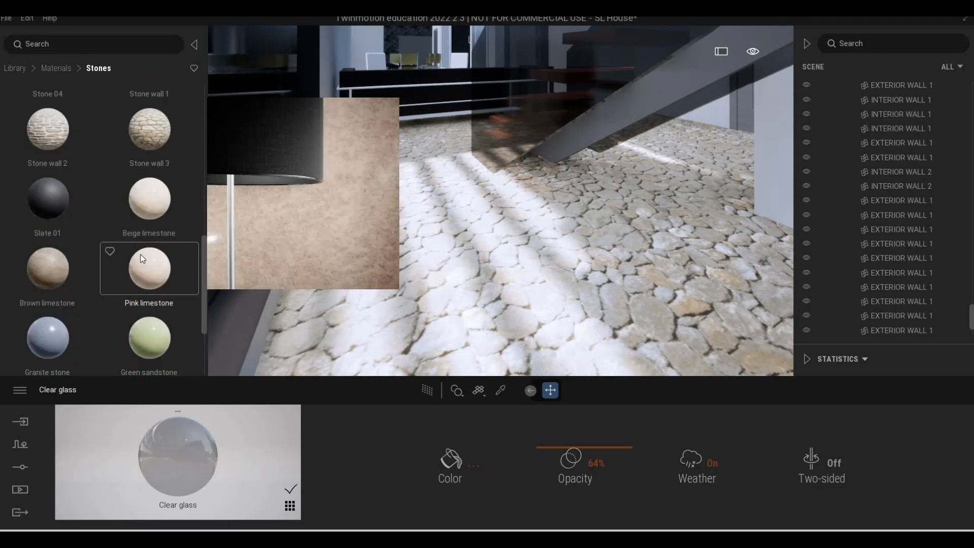
{"action": "scroll", "coordinate": [91, 300], "scroll_direction": "down", "scroll_amount": 2}
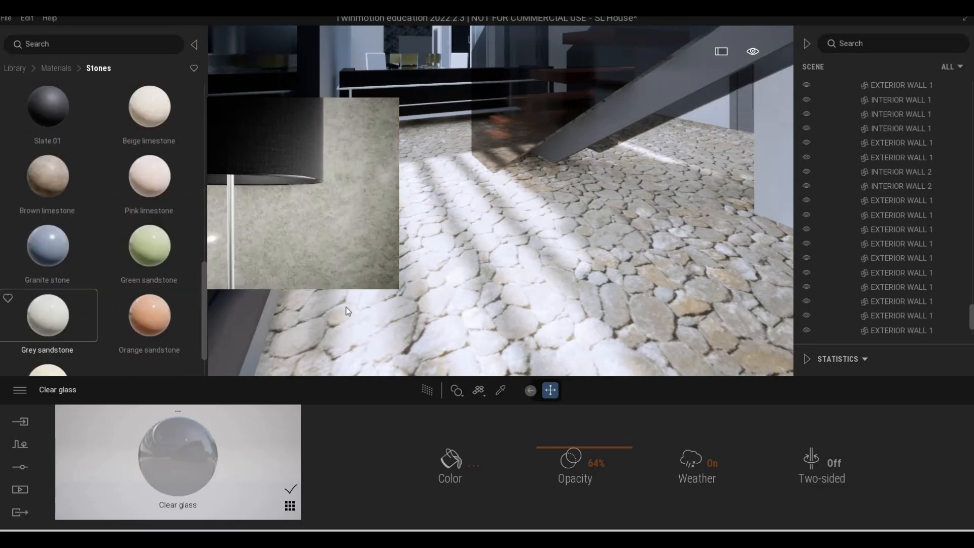
{"action": "left_click_drag", "start_coordinate": [346, 306], "coordinate": [396, 279]}
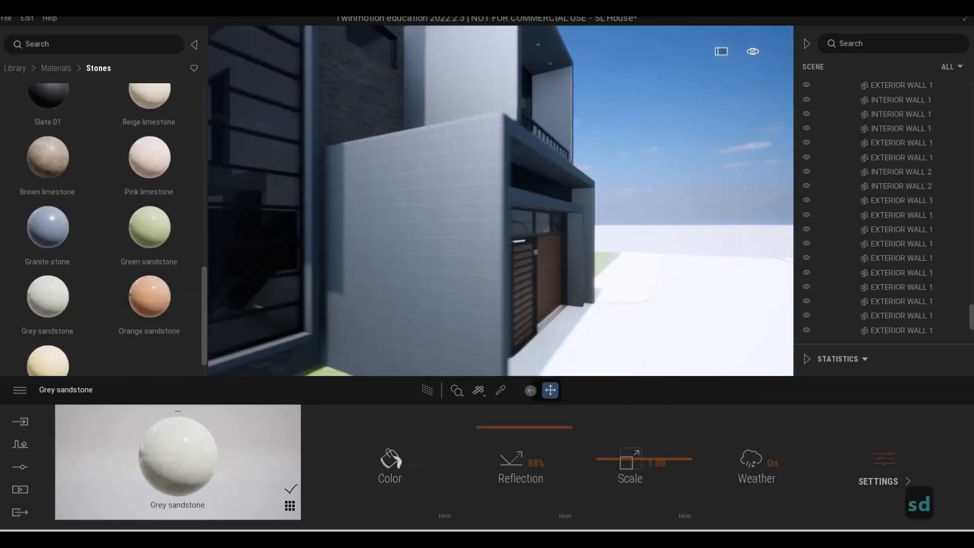
- Examine the front facade's entrance gate and canopy and look at the stair interior through the tall window
{"action": "key", "text": "d"}
{"action": "key", "text": "d"}
{"action": "key", "text": "d"}
{"action": "key", "text": "w"}
{"action": "key", "text": "a"}
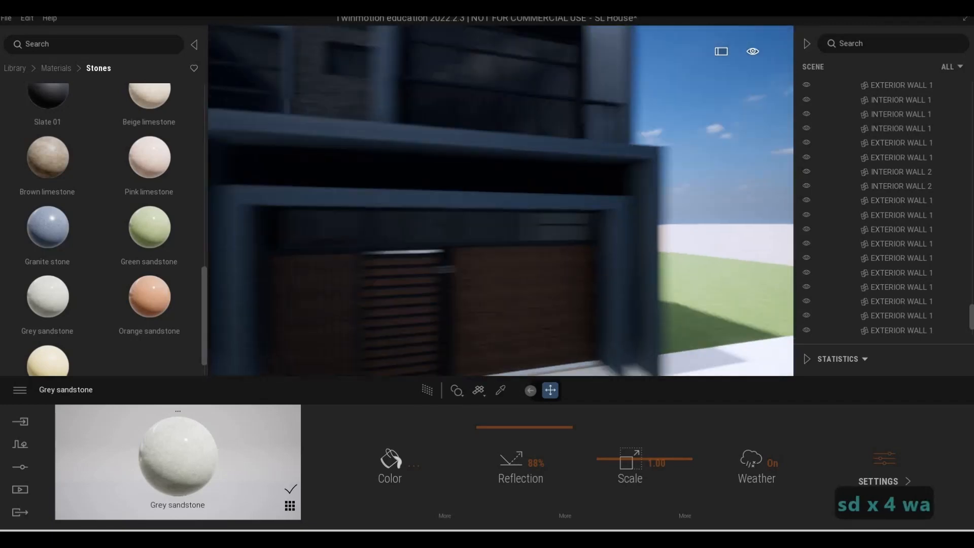
{"action": "key", "text": "w"}
{"action": "key", "text": "a"}
{"action": "key", "text": "w"}
{"action": "key", "text": "q"}
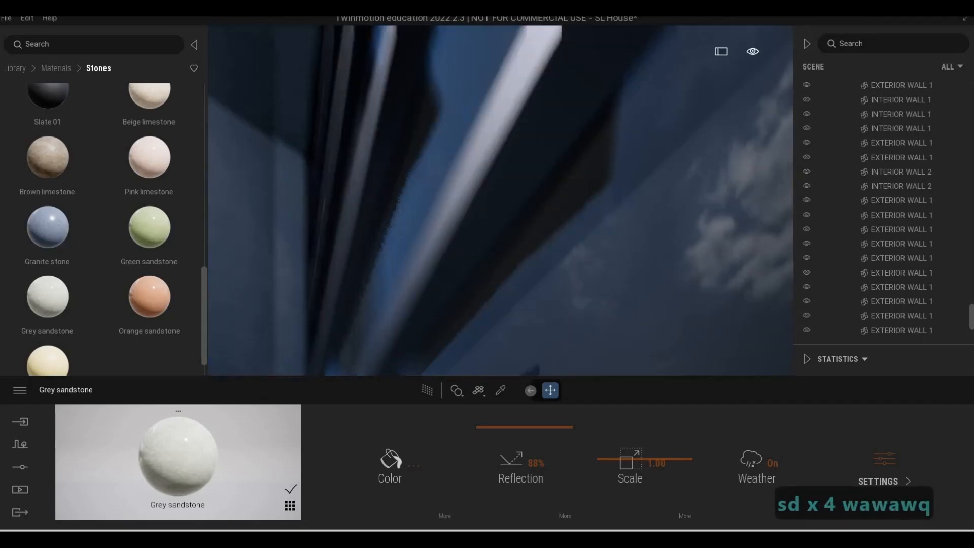
{"action": "key", "text": "w"}
{"action": "key", "text": "d"}
{"action": "key", "text": "a"}
{"action": "key", "text": "s"}
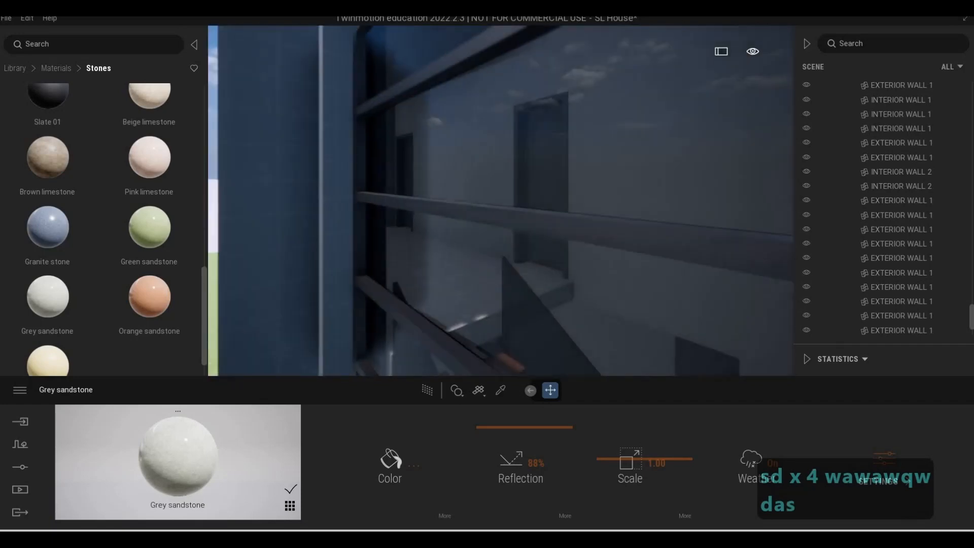
- Examine the corner window's exterior, the overall house form and the downlight in the upper balcony's soffit
{"action": "key", "text": "s"}
{"action": "key", "text": "e"}
{"action": "key", "text": "d"}
{"action": "key", "text": "a"}
{"action": "key", "text": "d"}
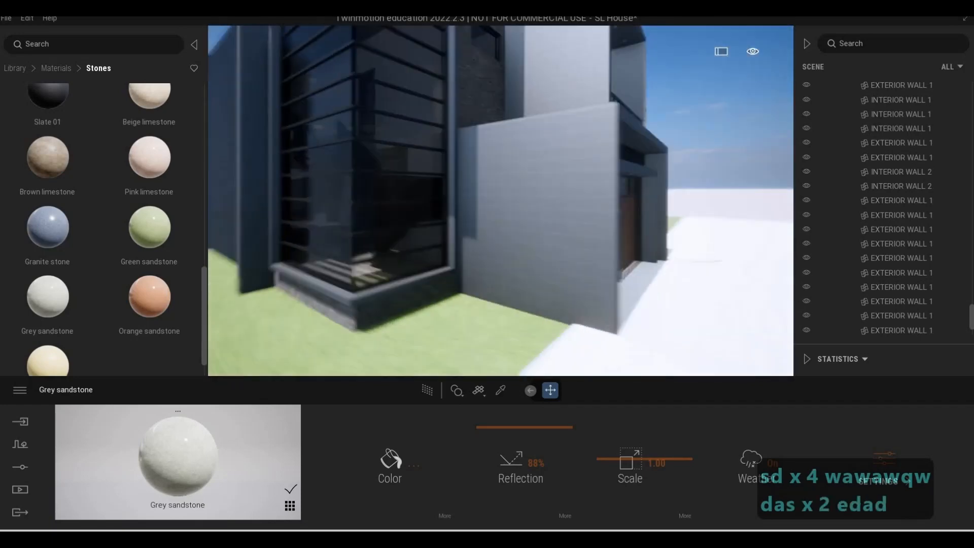
{"action": "key", "text": "d"}
{"action": "key", "text": "d"}
{"action": "key", "text": "d"}
{"action": "key", "text": "d"}
{"action": "key", "text": "w"}
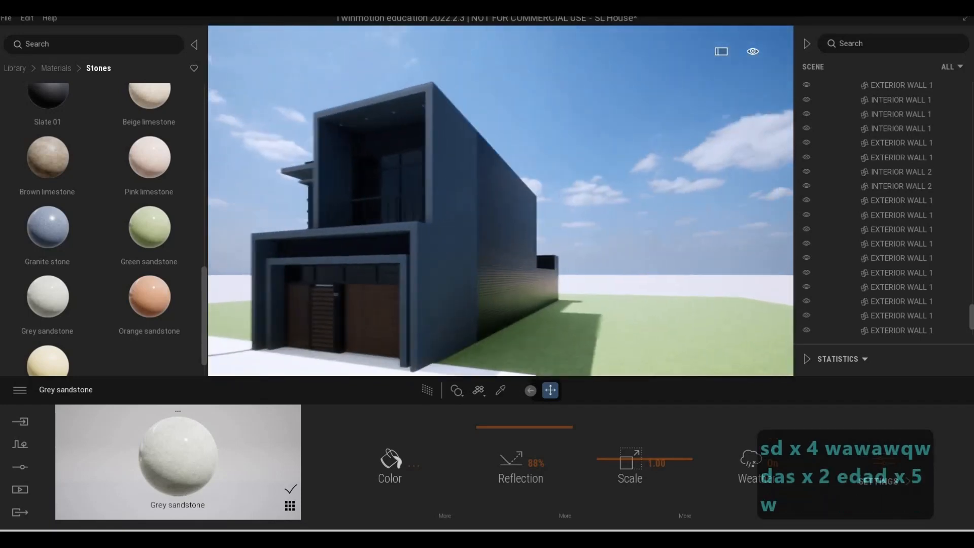
{"action": "key", "text": "a"}
{"action": "key", "text": "w"}
{"action": "key", "text": "d"}
{"action": "key", "text": "w"}
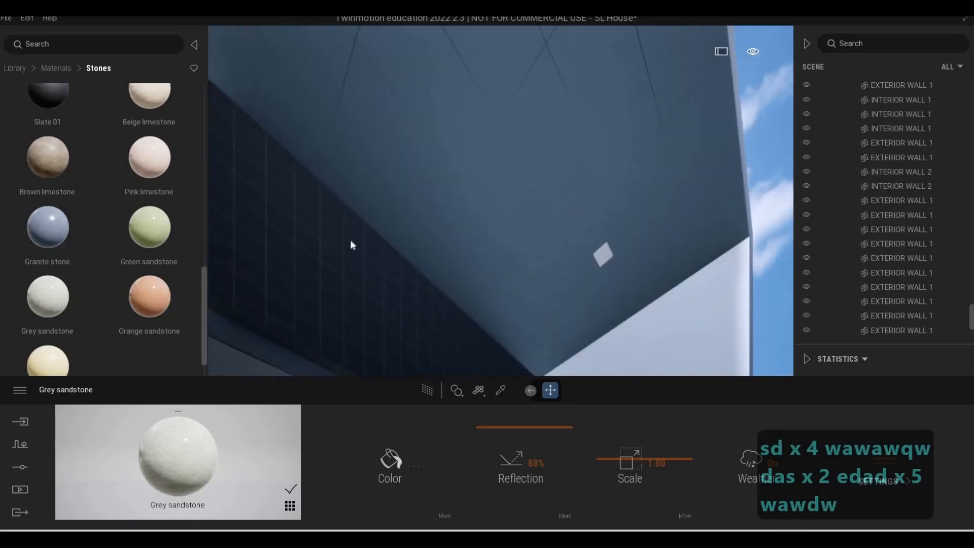
{"action": "key", "text": "d"}
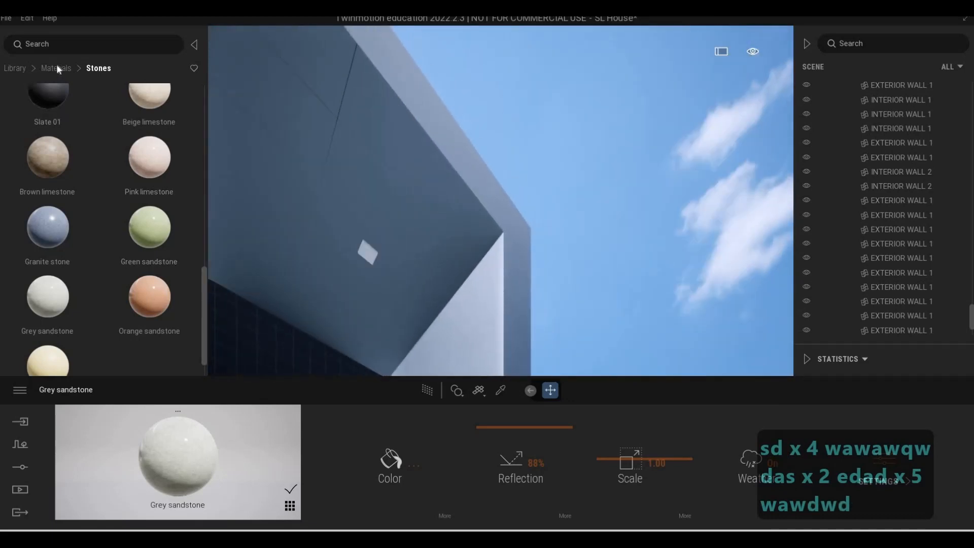
- Try to apply the Matt chrome metal material to the downlight in the balcony soffit
{"action": "left_click", "coordinate": [56, 68]}
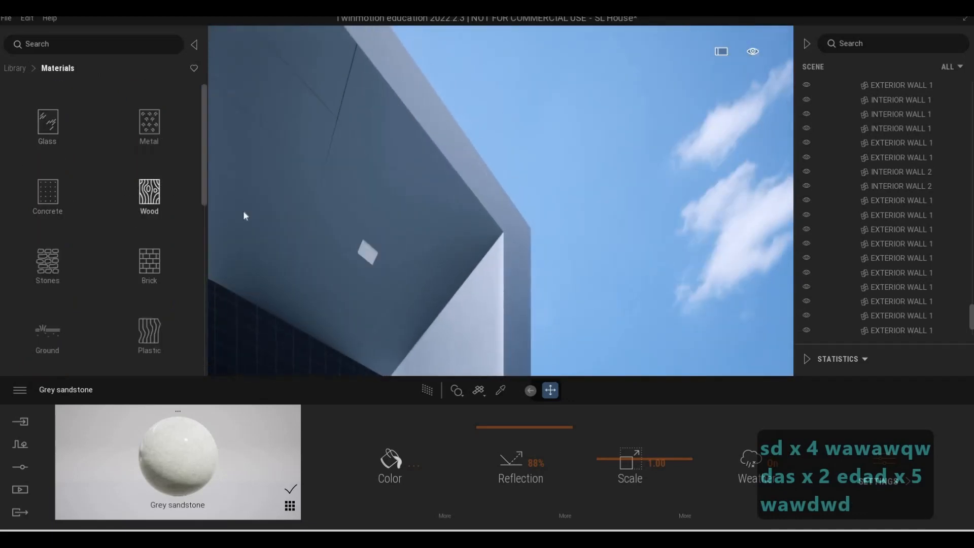
{"action": "key", "text": "w"}
{"action": "key", "text": "a"}
{"action": "key", "text": "s"}
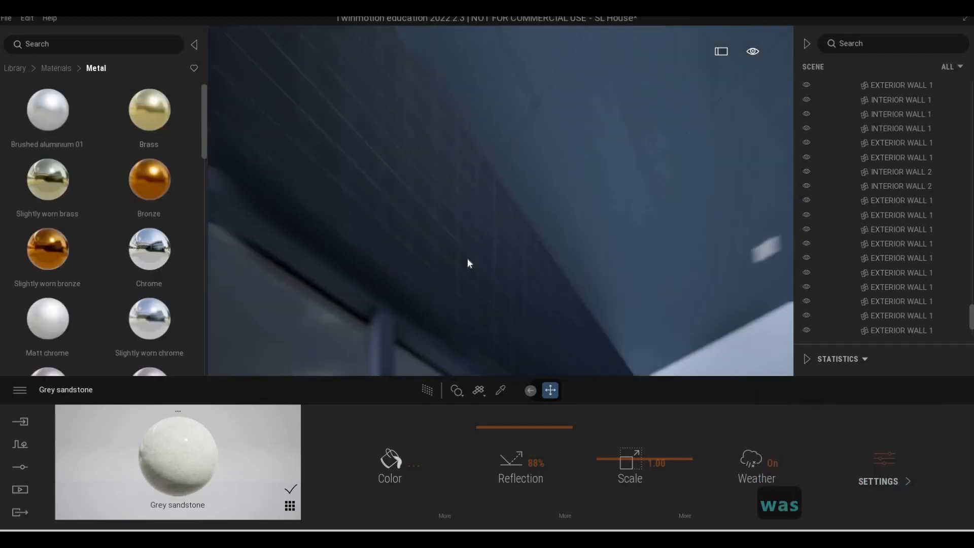
{"action": "key", "text": "d"}
{"action": "key", "text": "w"}
{"action": "key", "text": "w"}
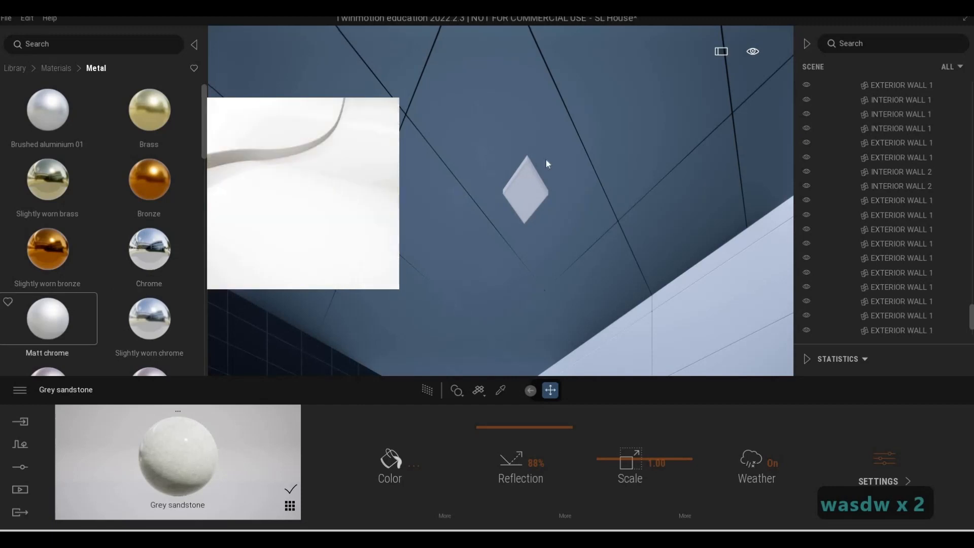
{"action": "left_click_drag", "start_coordinate": [545, 159], "coordinate": [545, 162]}
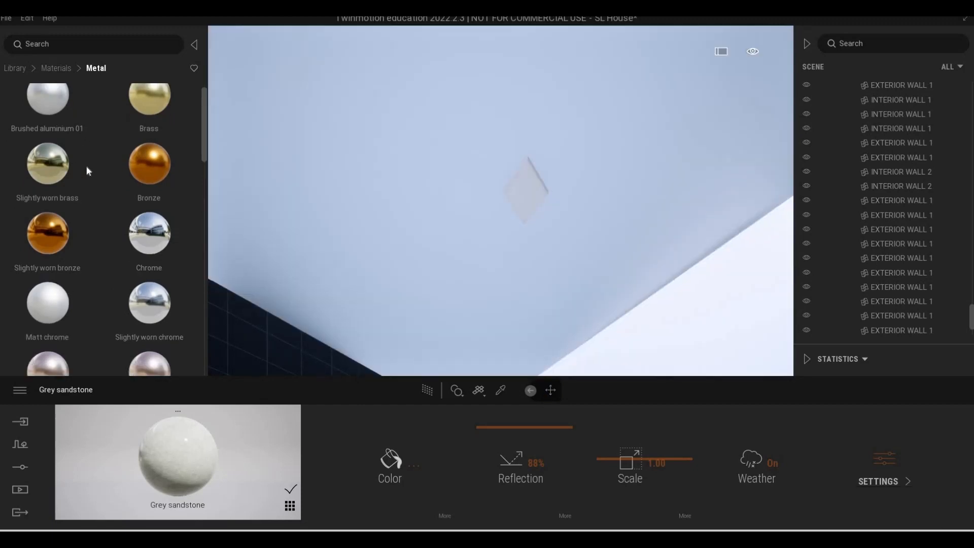
{"action": "left_click_drag", "start_coordinate": [50, 97], "coordinate": [578, 218]}
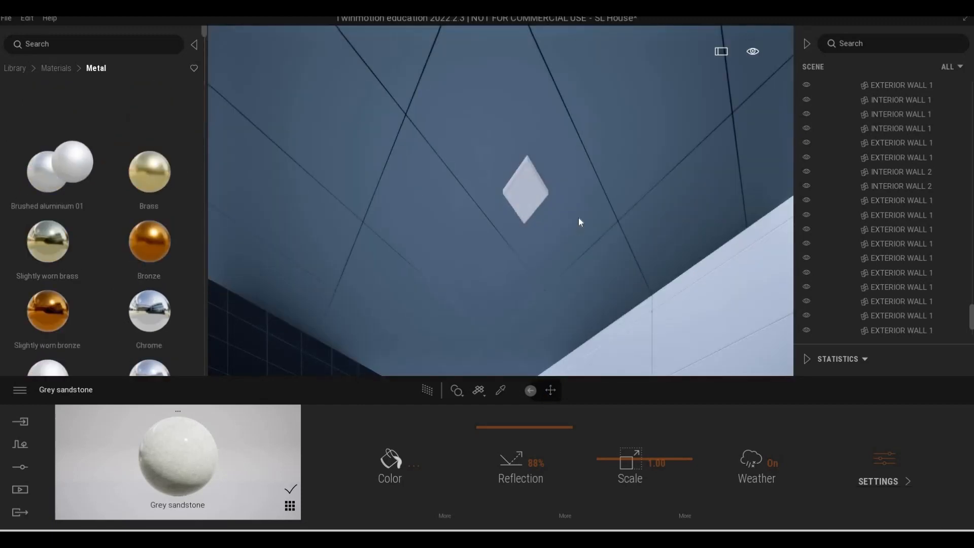
- Apply Brushed aluminium 01 to the soffit downlight's frame and darken its colour to near black
{"action": "key", "text": "w"}
{"action": "key", "text": "s"}
{"action": "key", "text": "w"}
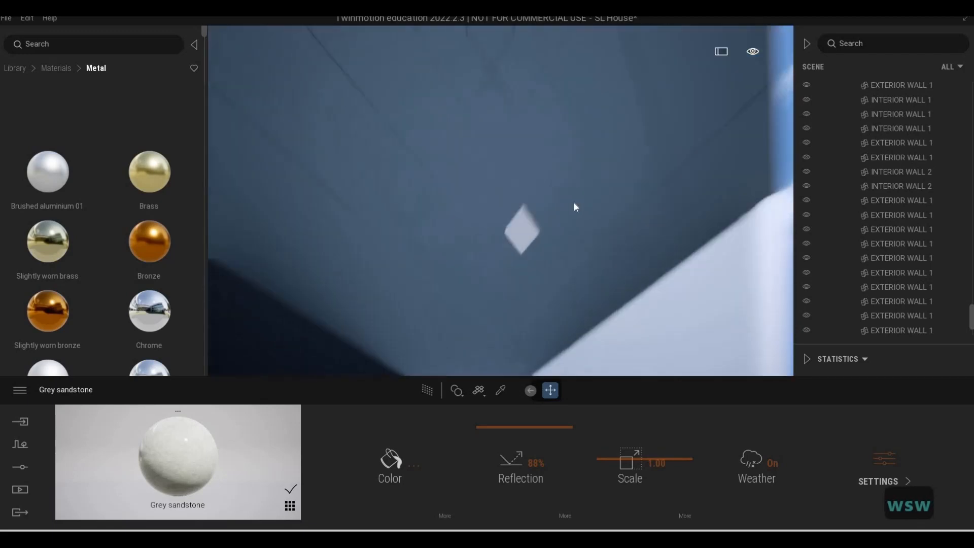
{"action": "left_click_drag", "start_coordinate": [47, 171], "coordinate": [558, 122]}
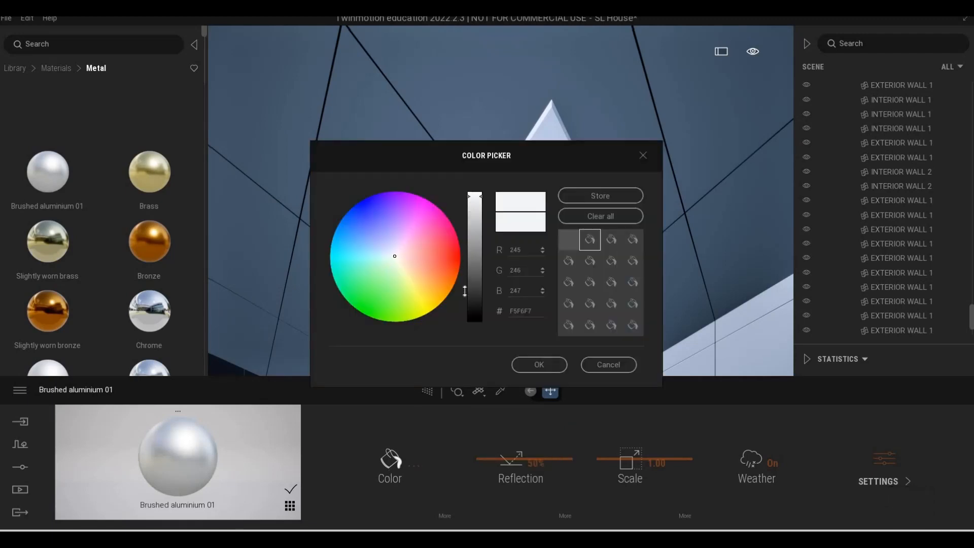
{"action": "left_click", "coordinate": [467, 289]}
{"action": "left_click", "coordinate": [546, 369]}
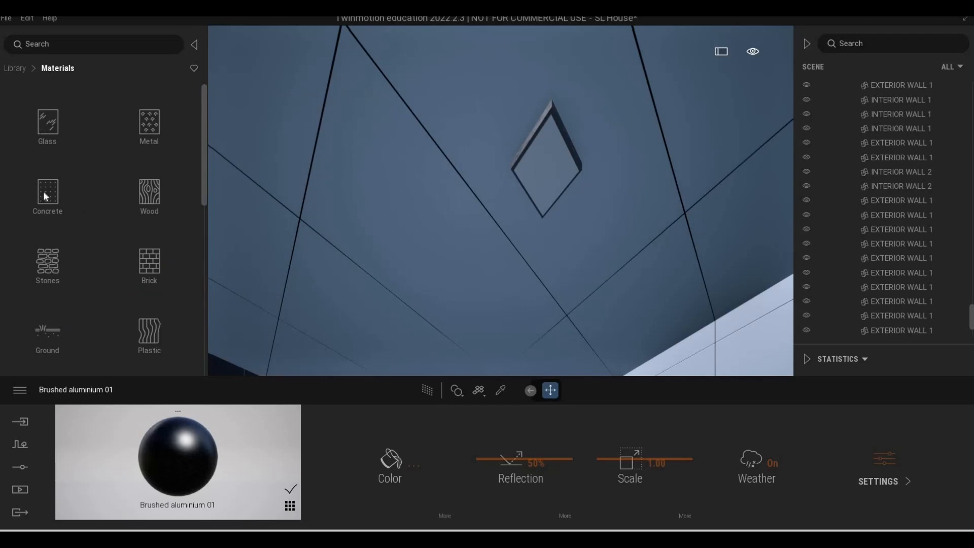
- Apply the Neon 01 material to the inner panel of the soffit downlight
{"action": "scroll", "coordinate": [54, 248], "scroll_direction": "down", "scroll_amount": 8}
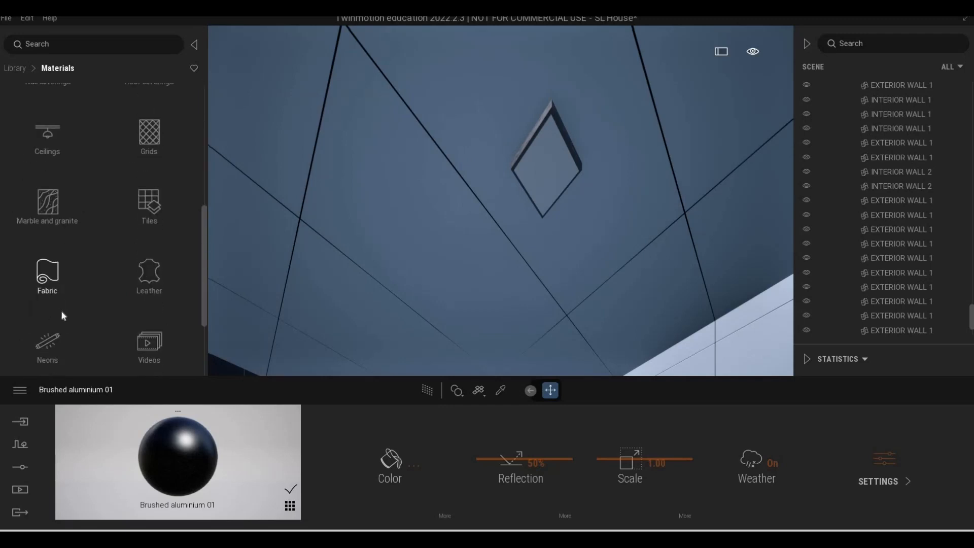
{"action": "left_click", "coordinate": [48, 312]}
{"action": "left_click_drag", "start_coordinate": [486, 154], "coordinate": [556, 166]}
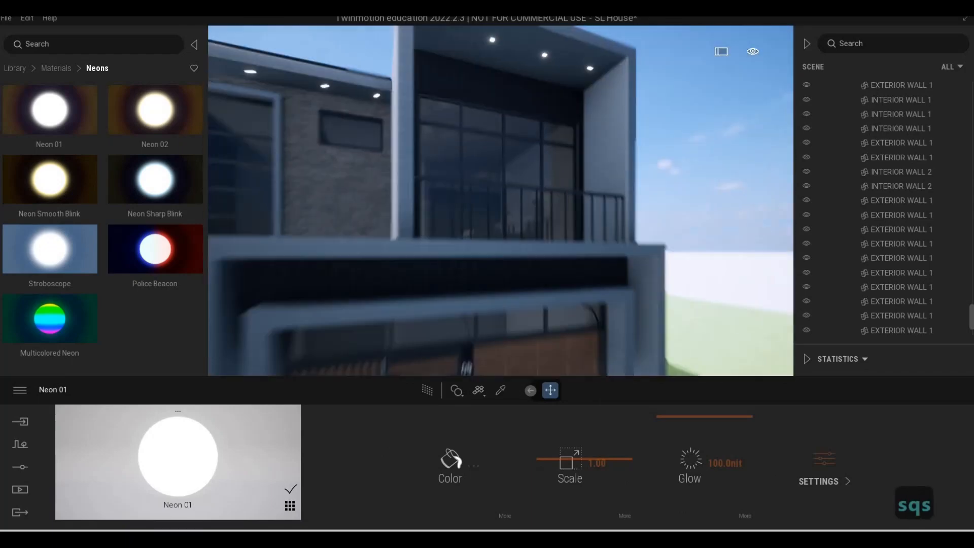
- Examine the glowing downlights along the roof edge, balcony soffit and entrance canopy from several sides of the house
{"action": "key", "text": "e"}
{"action": "key", "text": "s"}
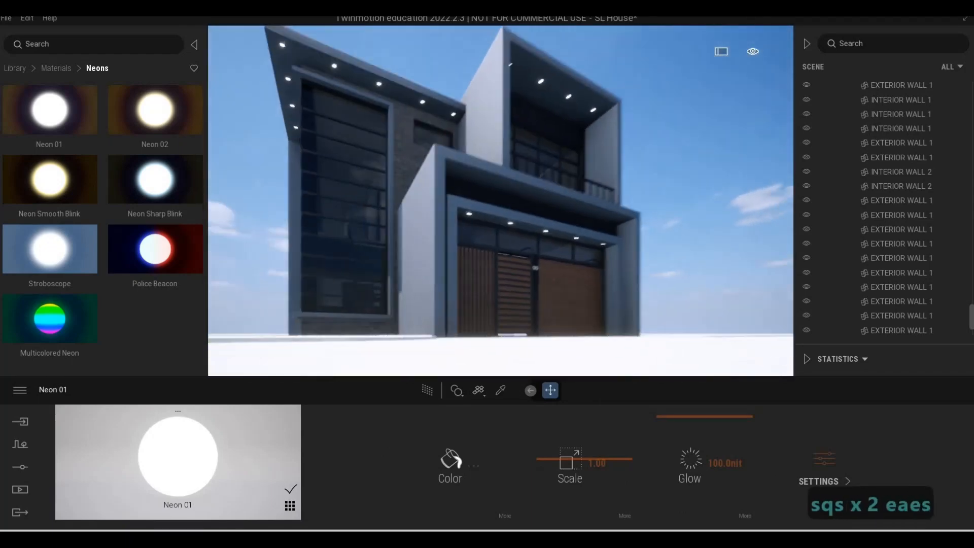
{"action": "key", "text": "s"}
{"action": "key", "text": "q"}
{"action": "key", "text": "e"}
{"action": "key", "text": "d"}
{"action": "key", "text": "w"}
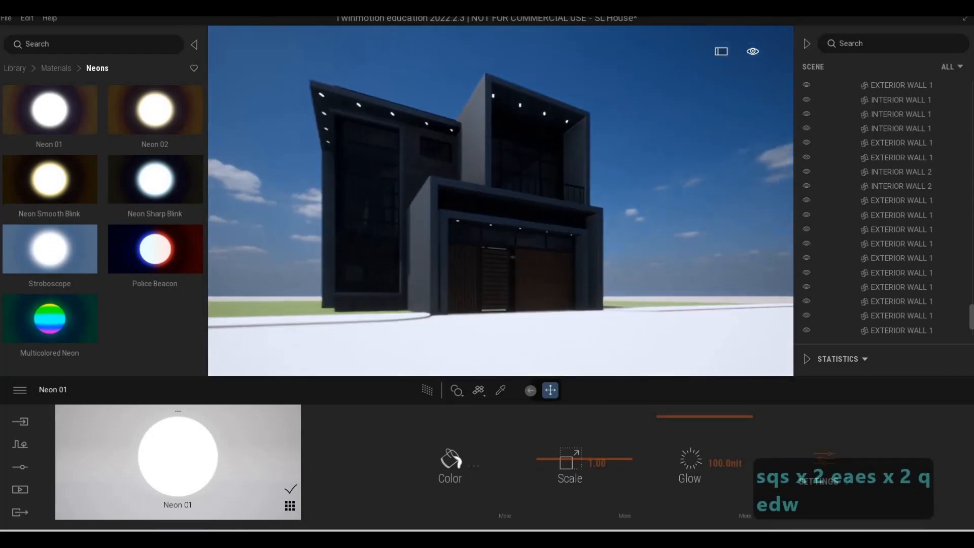
{"action": "key", "text": "s"}
{"action": "key", "text": "w"}
{"action": "key", "text": "a"}
{"action": "key", "text": "a"}
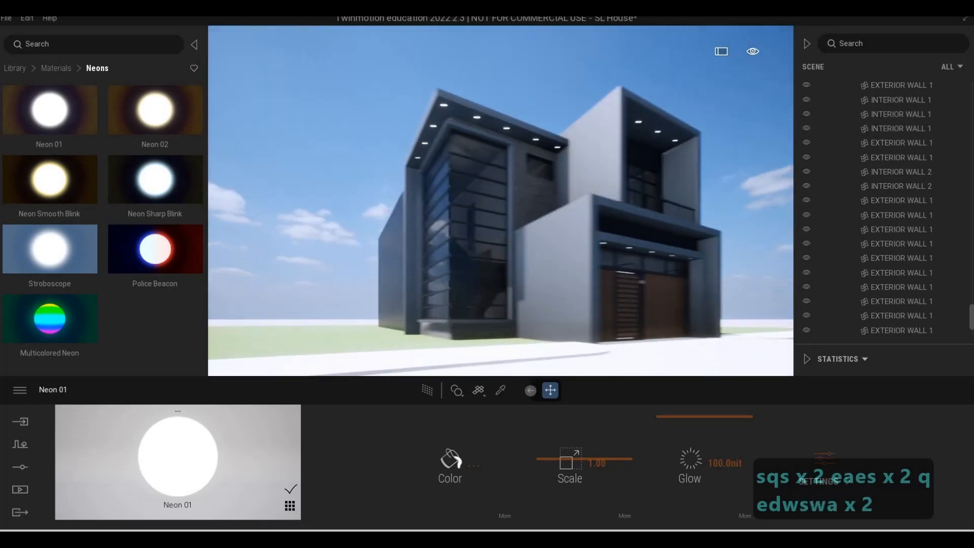
{"action": "key", "text": "d"}
{"action": "key", "text": "d"}
{"action": "key", "text": "w"}
{"action": "key", "text": "d"}
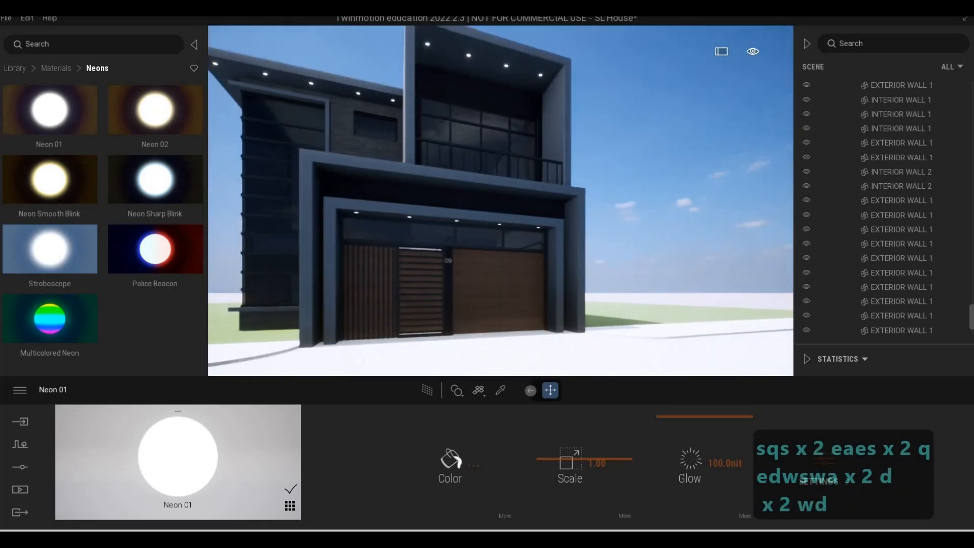
- Pick the Aluminium panels 150x150 material above the balcony window and set its reflection to 57%
{"action": "key", "text": "w"}
{"action": "key", "text": "w"}
{"action": "key", "text": "q"}
{"action": "key", "text": "w"}
{"action": "key", "text": "s"}
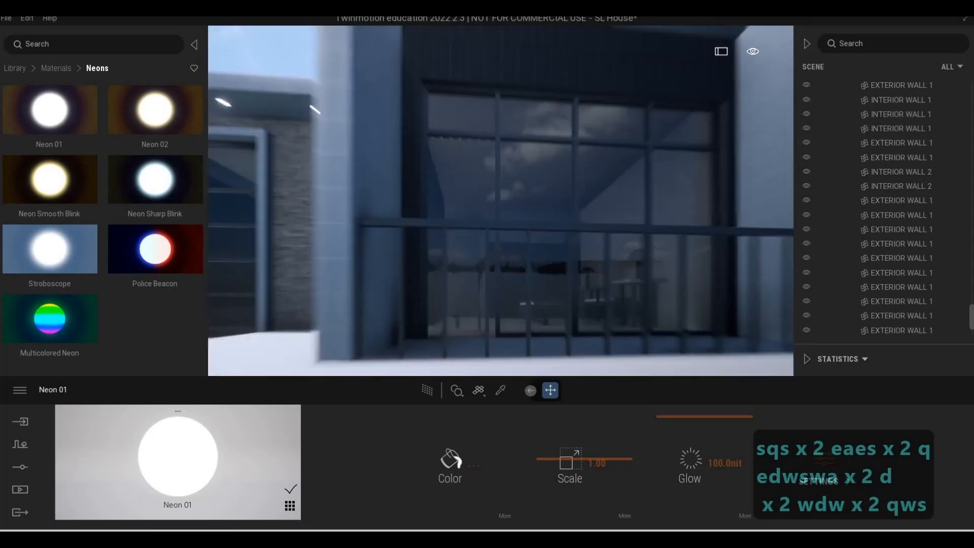
{"action": "key", "text": "d"}
{"action": "key", "text": "w"}
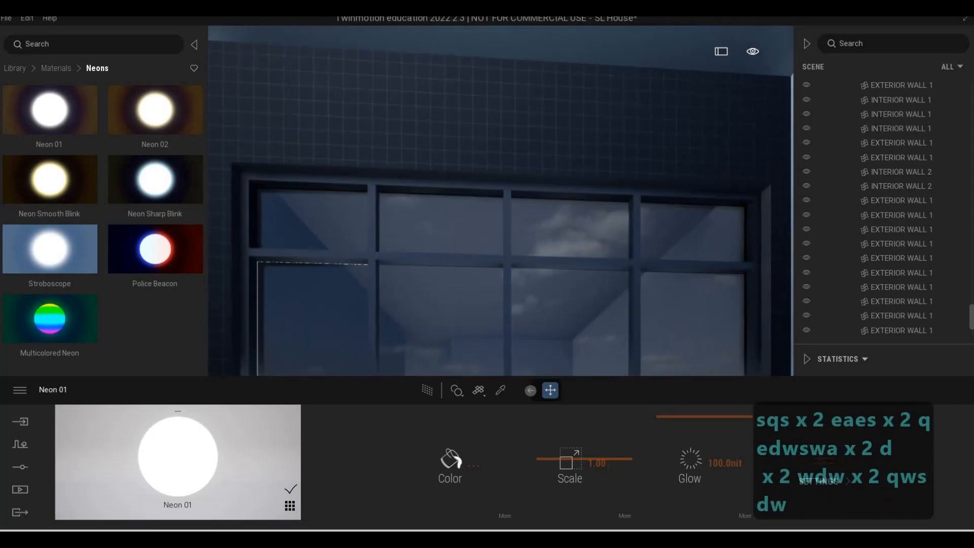
{"action": "left_click", "coordinate": [501, 390]}
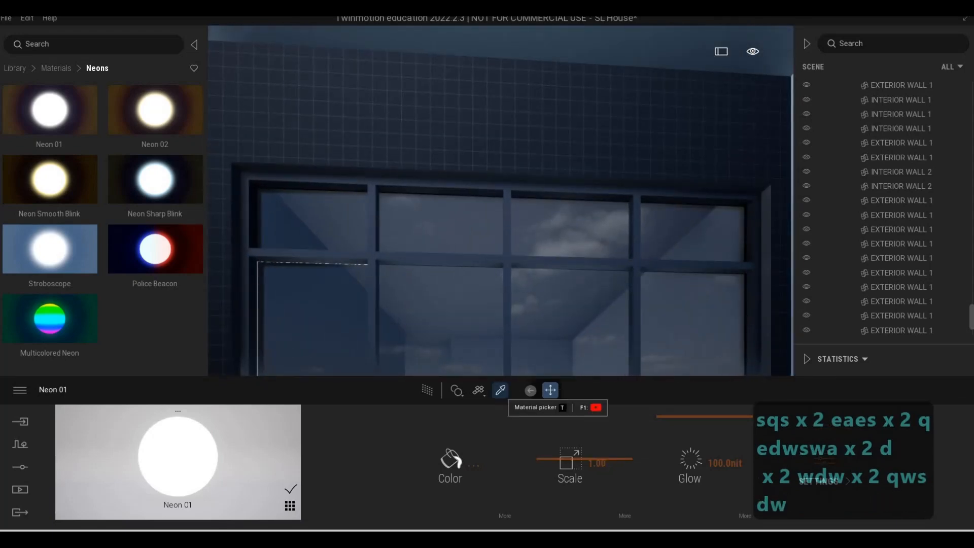
{"action": "mouse_move", "coordinate": [527, 442]}
{"action": "left_mouse_down"}
{"action": "mouse_move", "coordinate": [528, 430]}
{"action": "mouse_move", "coordinate": [523, 450]}
{"action": "left_mouse_up"}
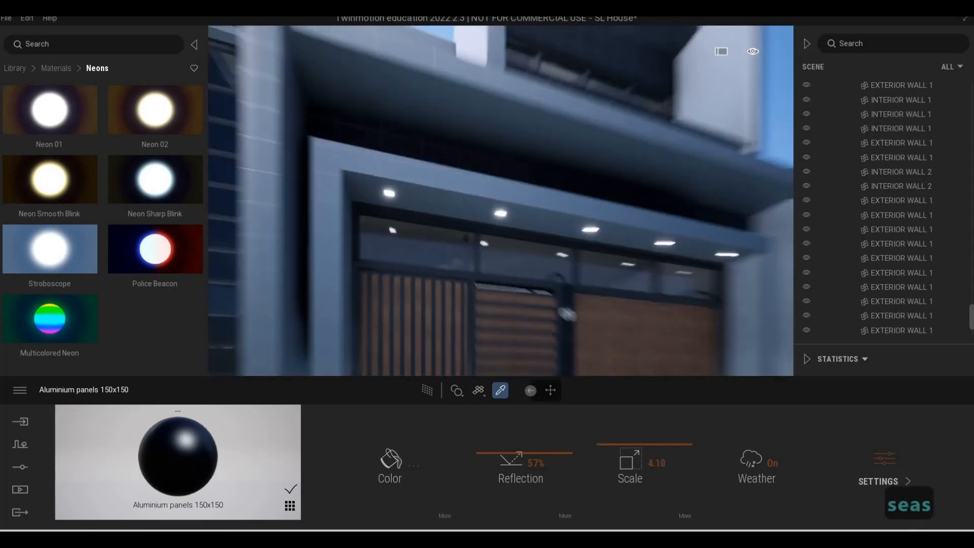
{"action": "key", "text": "a"}
{"action": "key", "text": "w"}
{"action": "key", "text": "d"}
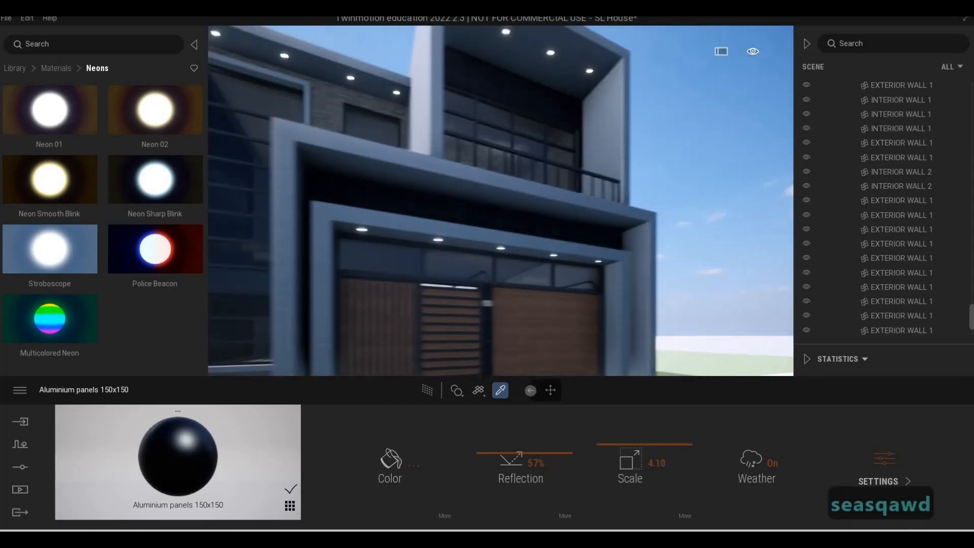
- Browse the Quixel Megascans surface categories for an alternative finish for the wall around the front balcony window
{"action": "key", "text": "w"}
{"action": "key", "text": "q"}
{"action": "key", "text": "w"}
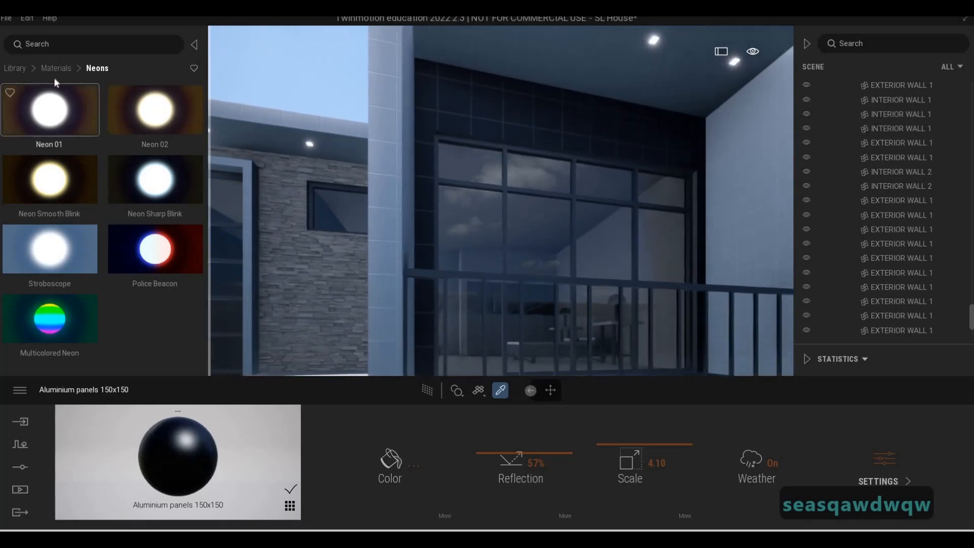
{"action": "left_click", "coordinate": [55, 68]}
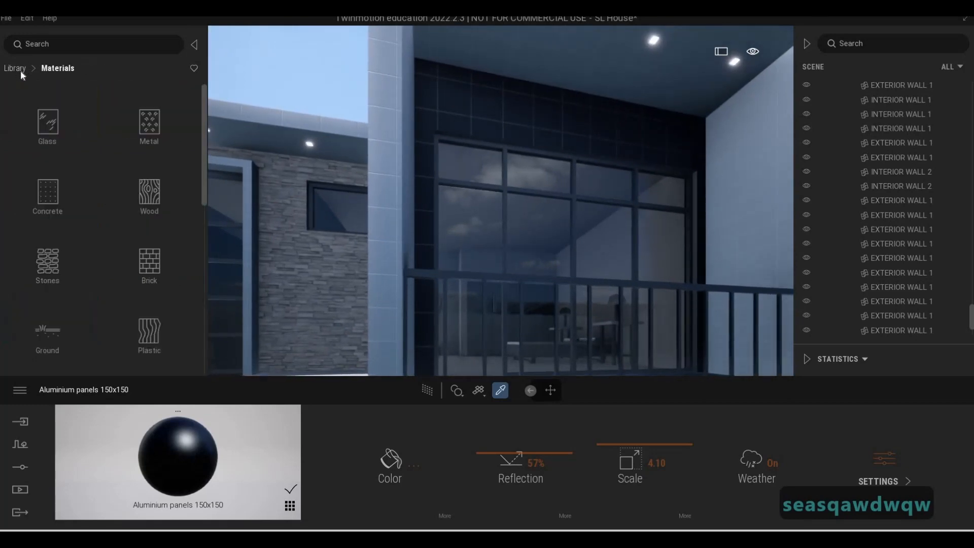
{"action": "left_click", "coordinate": [19, 69]}
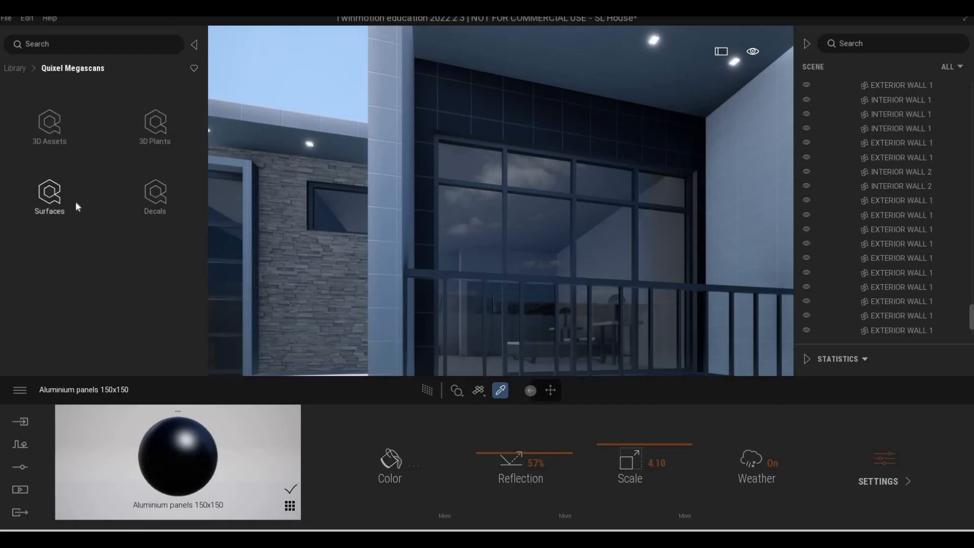
{"action": "scroll", "coordinate": [61, 244], "scroll_direction": "down", "scroll_amount": 1}
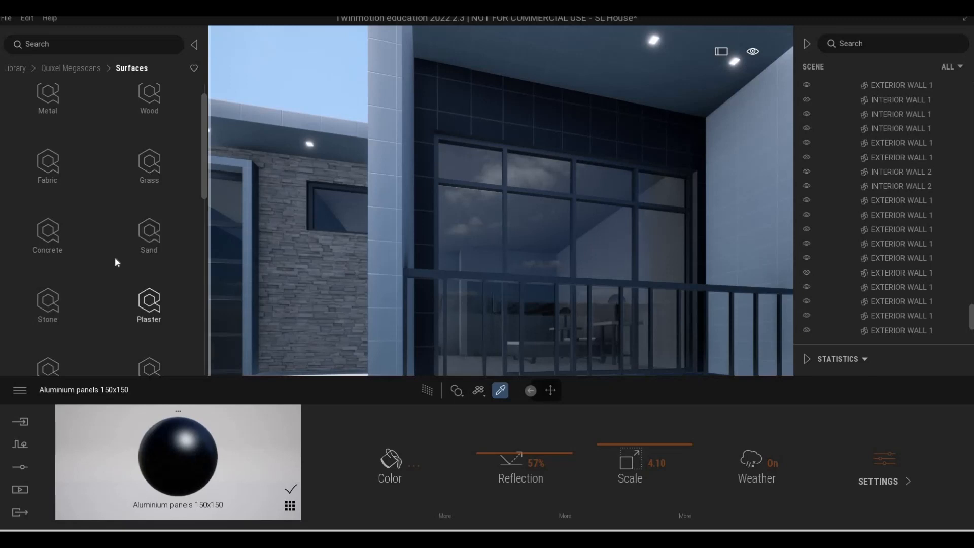
{"action": "left_click", "coordinate": [51, 68]}
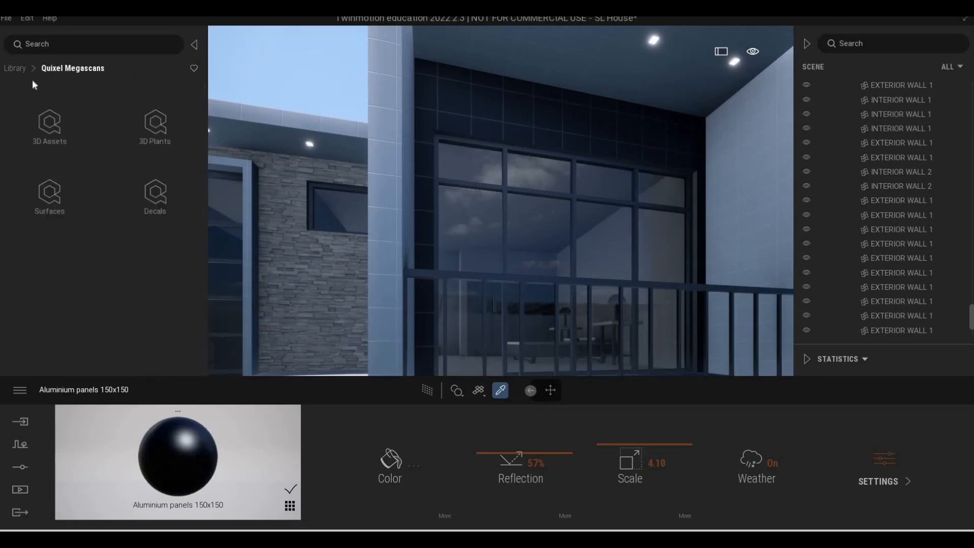
{"action": "left_click", "coordinate": [14, 68]}
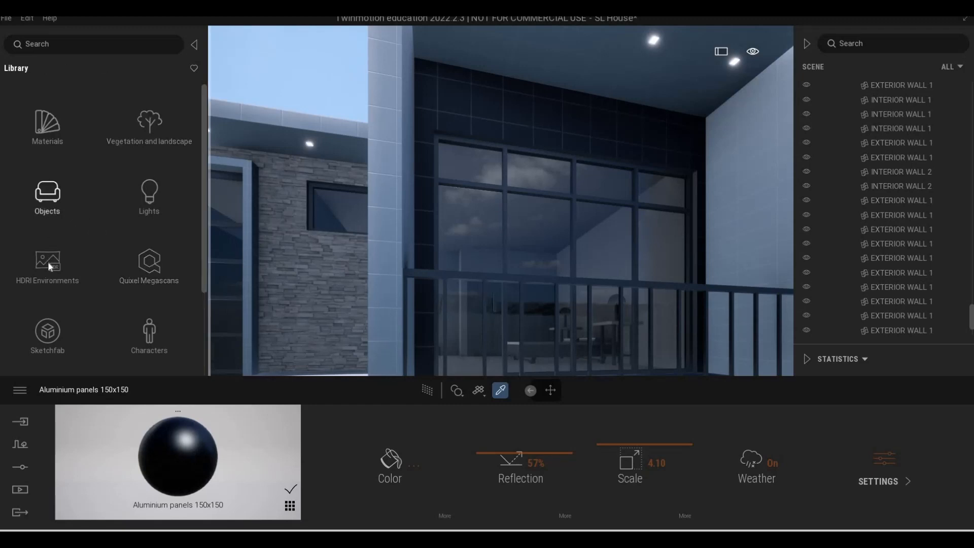
- Apply the Poured concrete 01 material from the Concrete library to the wall around the front balcony window
{"action": "scroll", "coordinate": [49, 270], "scroll_direction": "down", "scroll_amount": 4}
{"action": "scroll", "coordinate": [41, 213], "scroll_direction": "up", "scroll_amount": 4}
{"action": "left_click", "coordinate": [51, 135]}
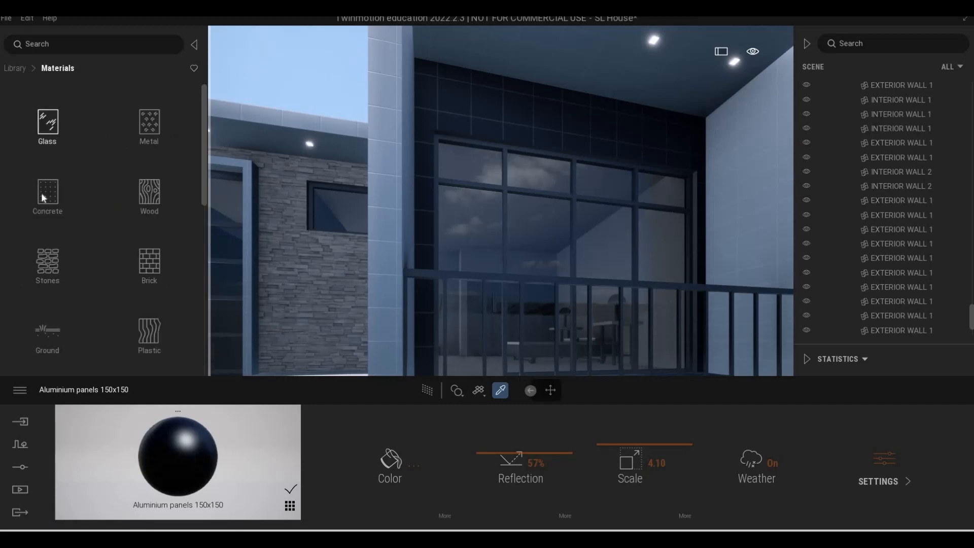
{"action": "left_click", "coordinate": [41, 193]}
{"action": "scroll", "coordinate": [114, 262], "scroll_direction": "down", "scroll_amount": 5}
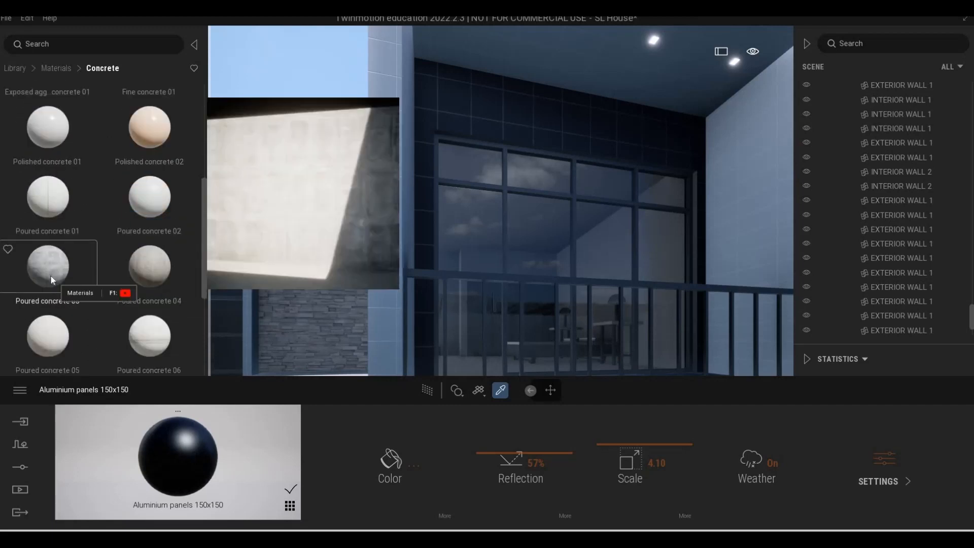
{"action": "scroll", "coordinate": [52, 277], "scroll_direction": "down", "scroll_amount": 3}
{"action": "scroll", "coordinate": [167, 239], "scroll_direction": "down", "scroll_amount": 1}
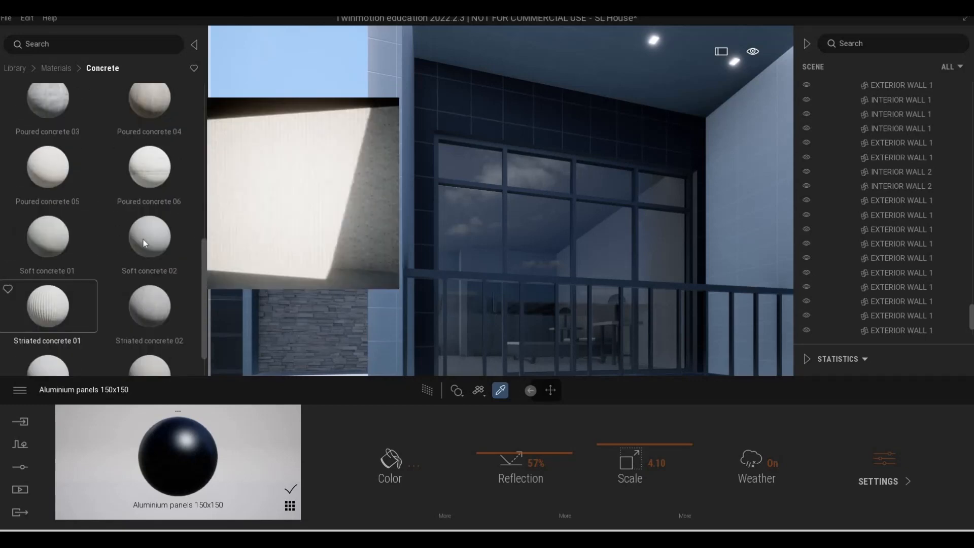
{"action": "scroll", "coordinate": [64, 330], "scroll_direction": "down", "scroll_amount": 1}
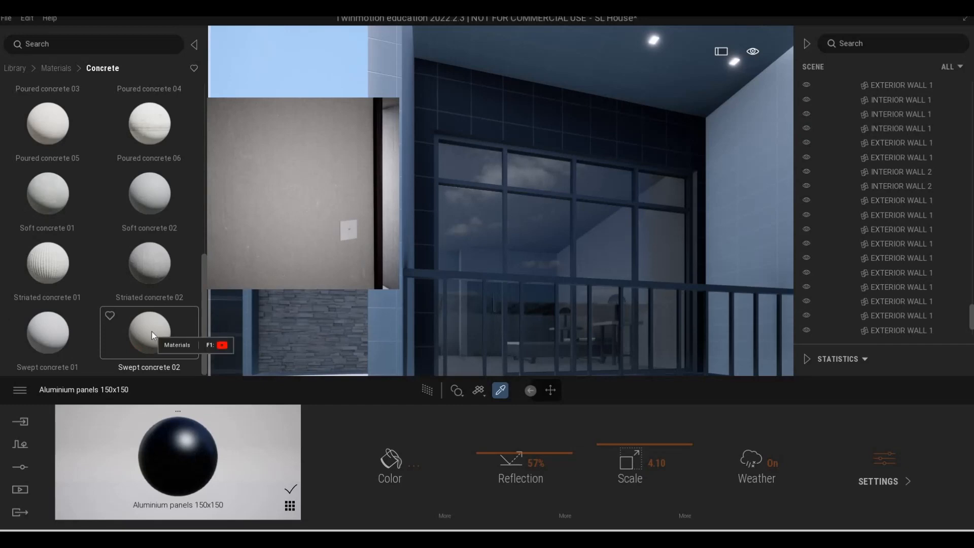
{"action": "scroll", "coordinate": [148, 309], "scroll_direction": "up", "scroll_amount": 4}
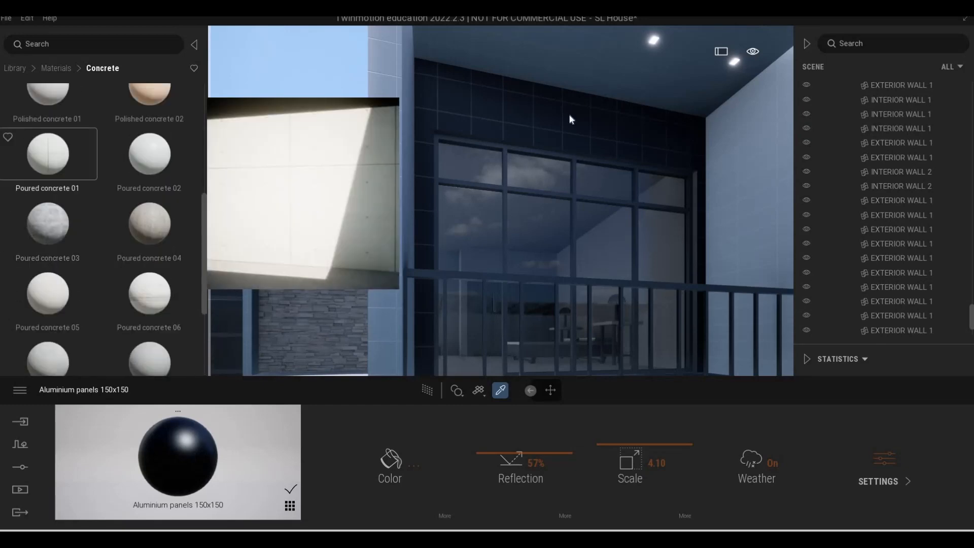
{"action": "left_click_drag", "start_coordinate": [570, 118], "coordinate": [570, 120]}
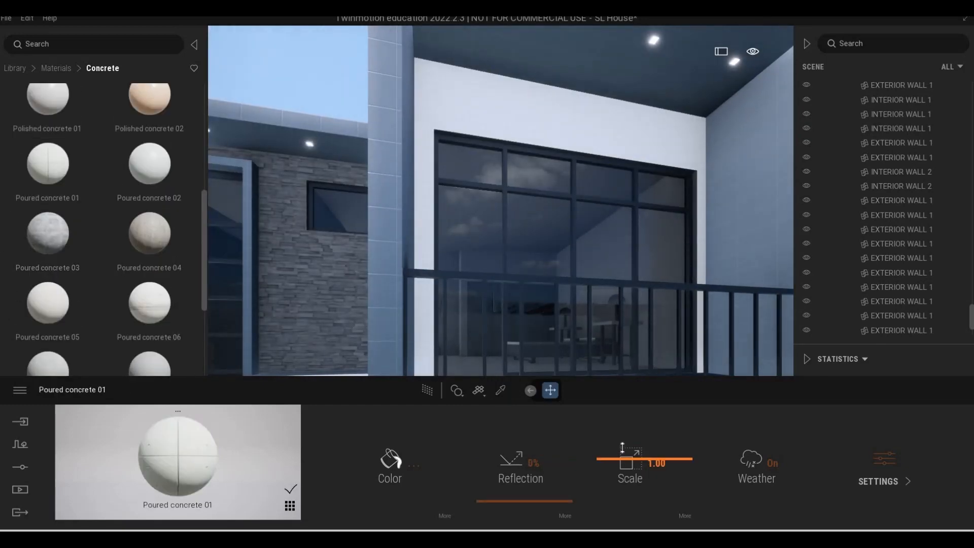
- Set the poured concrete's scale to 6.17 and its reflection to 23%, and darken its colour to light grey
{"action": "key", "text": "s"}
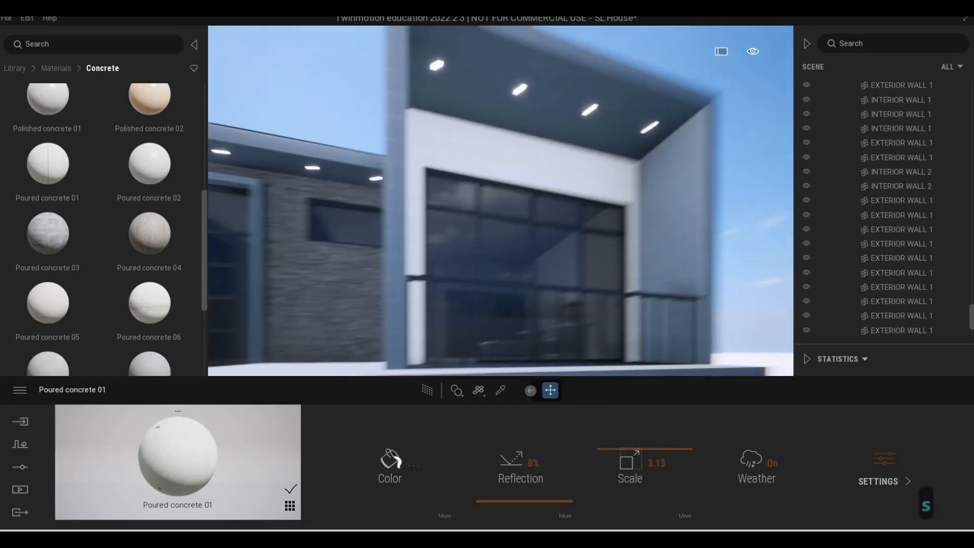
{"action": "key", "text": "x"}
{"action": "key", "text": "z"}
{"action": "key", "text": "w"}
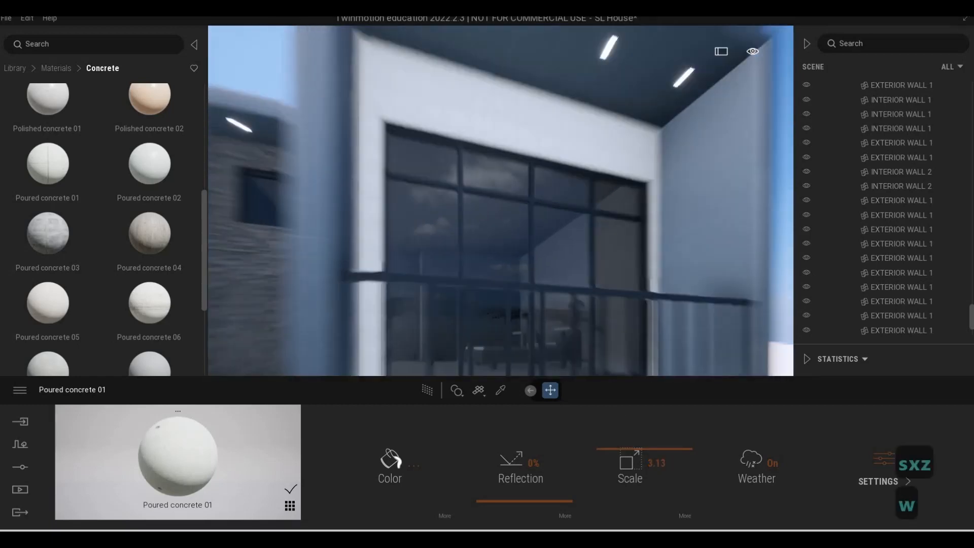
{"action": "key", "text": "d"}
{"action": "key", "text": "q"}
{"action": "key", "text": "a"}
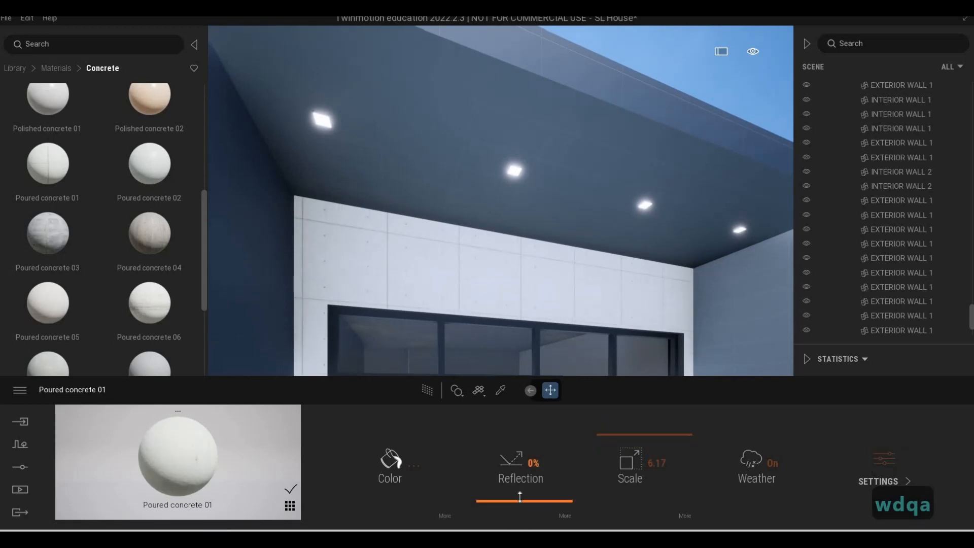
{"action": "left_click_drag", "start_coordinate": [415, 467], "coordinate": [415, 465]}
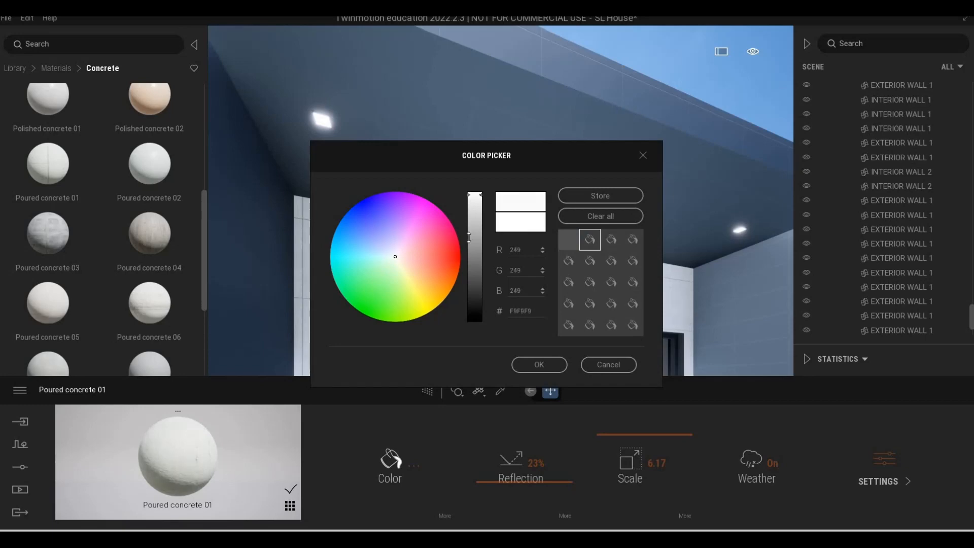
{"action": "left_click", "coordinate": [472, 226]}
{"action": "left_click", "coordinate": [539, 364]}
- Increase the scale of the Poured concrete 01 material on the front facade to 7.04
{"action": "key", "text": "s"}
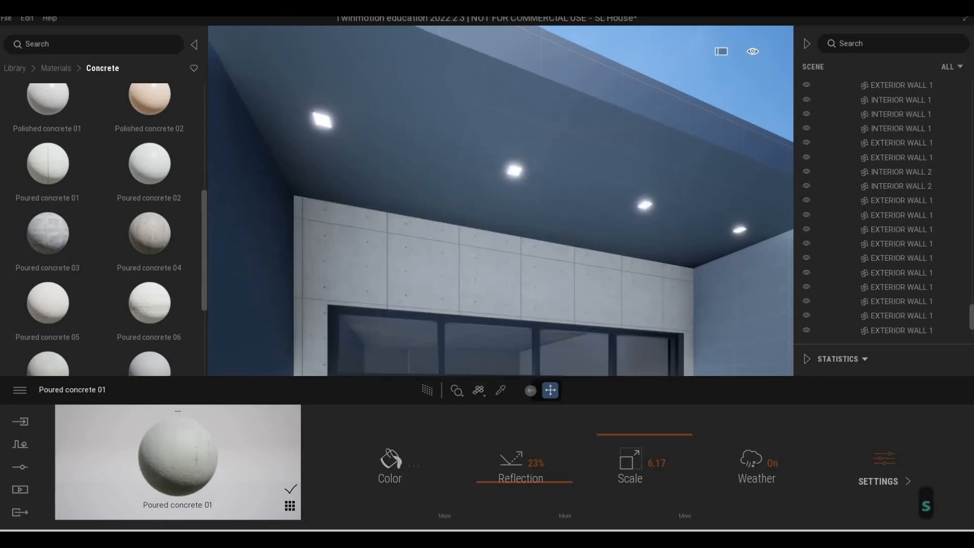
{"action": "key", "text": "a"}
{"action": "key", "text": "e"}
{"action": "key", "text": "d"}
{"action": "key", "text": "s"}
{"action": "key", "text": "e"}
{"action": "key", "text": "a"}
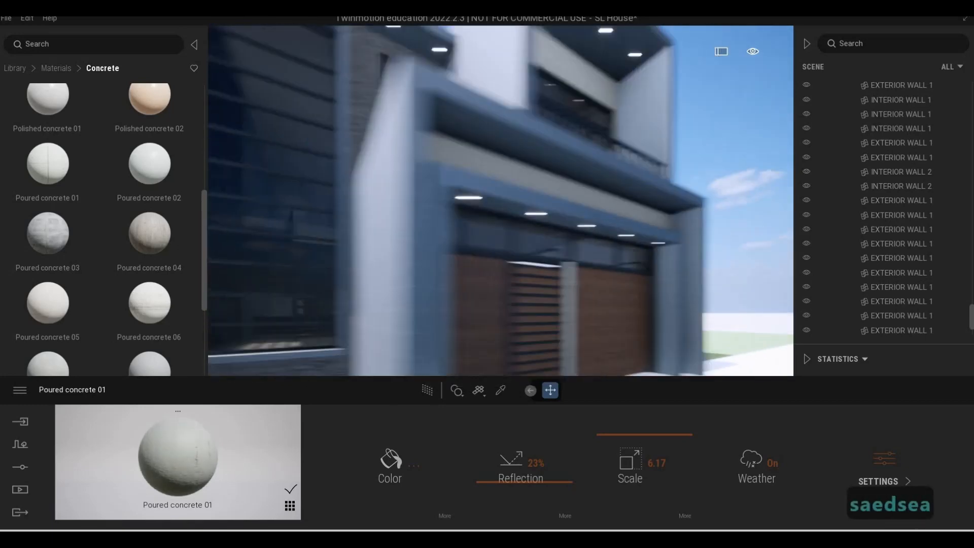
{"action": "key", "text": "d"}
{"action": "key", "text": "d"}
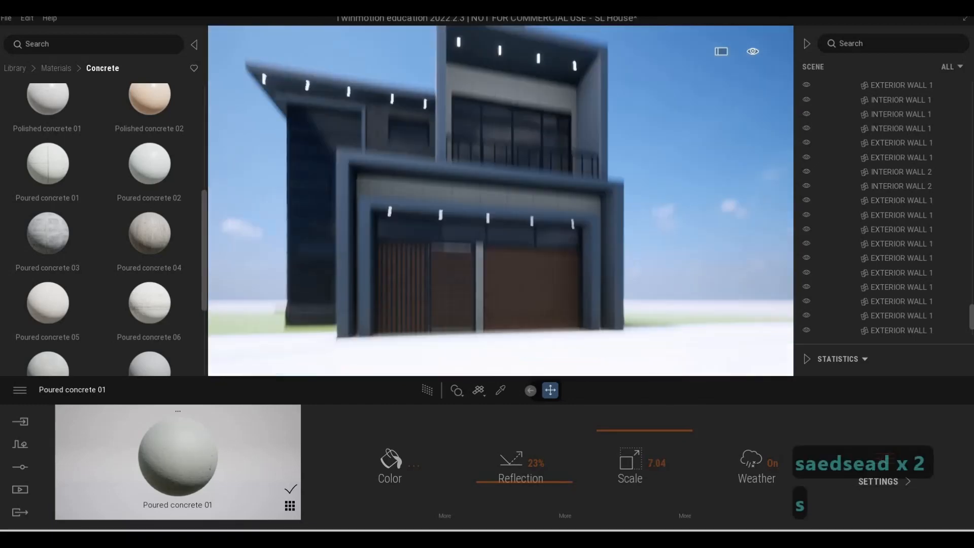
- Examine the concrete walls above the garage entrance and around the front balcony from several angles along the street facade
{"action": "key", "text": "s"}
{"action": "key", "text": "a"}
{"action": "key", "text": "q"}
{"action": "key", "text": "a"}
{"action": "key", "text": "d"}
{"action": "key", "text": "w"}
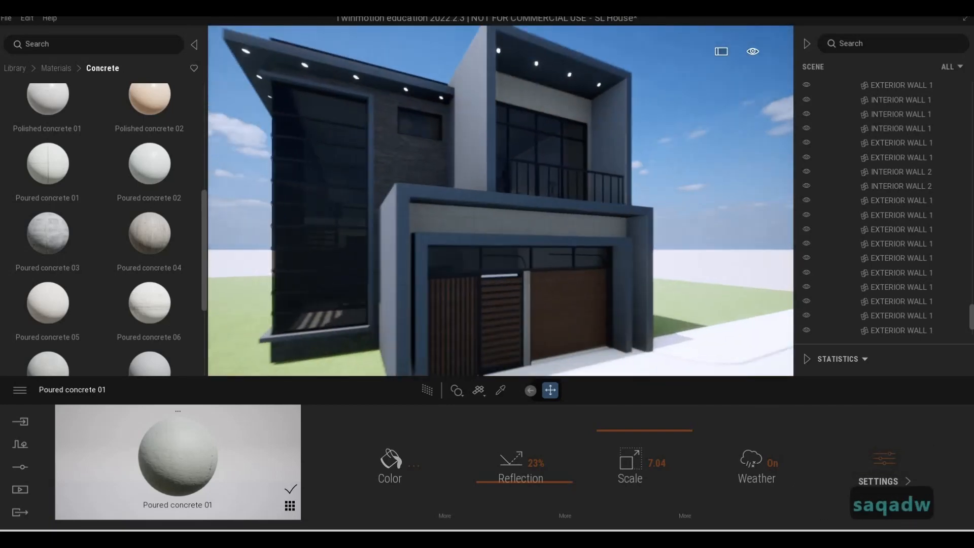
{"action": "key", "text": "w"}
{"action": "key", "text": "a"}
{"action": "key", "text": "d"}
{"action": "key", "text": "d"}
{"action": "key", "text": "d"}
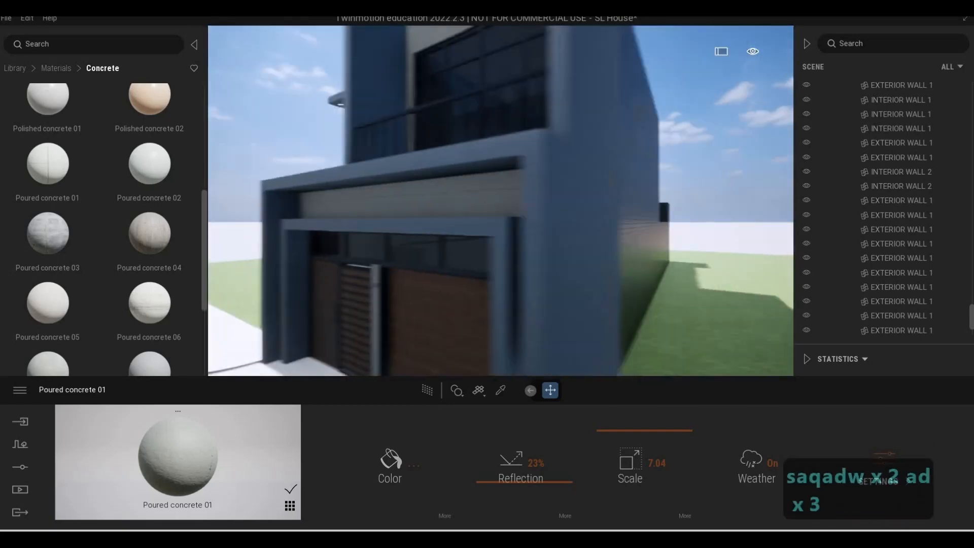
{"action": "key", "text": "w"}
{"action": "key", "text": "e"}
{"action": "key", "text": "a"}
{"action": "key", "text": "s"}
{"action": "key", "text": "a"}
{"action": "key", "text": "s"}
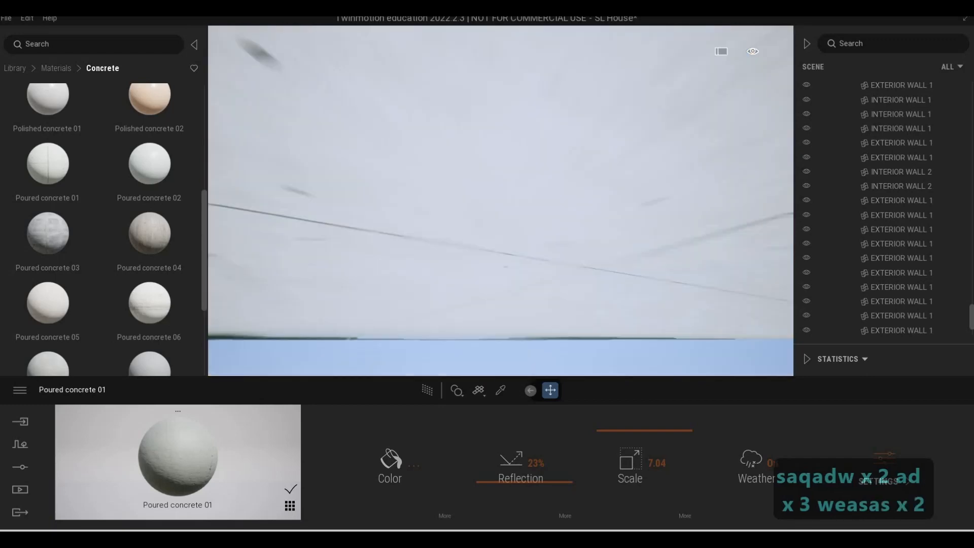
{"action": "key", "text": "q"}
{"action": "key", "text": "a"}
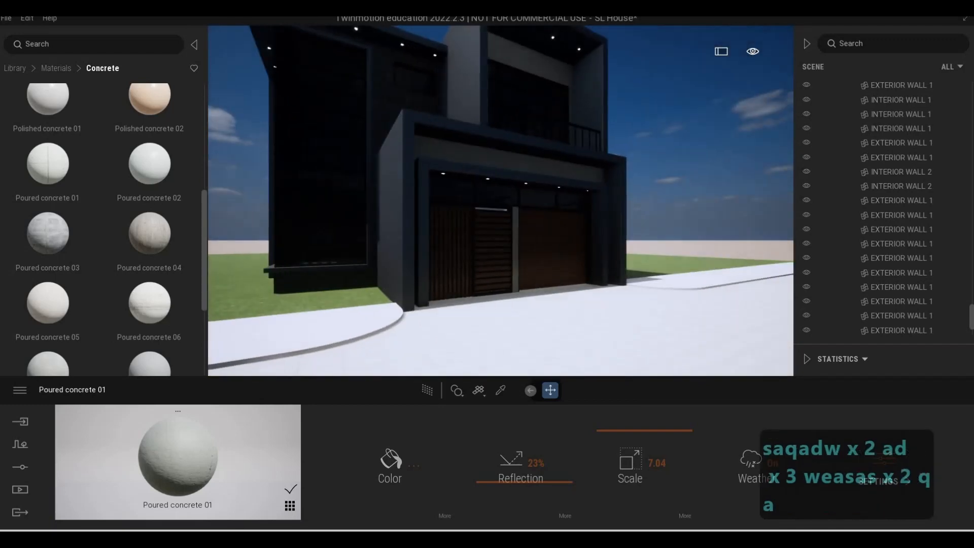
- Examine the side wall and the rear balcony of the house for surfaces that still lack a finished material
{"action": "key", "text": "e"}
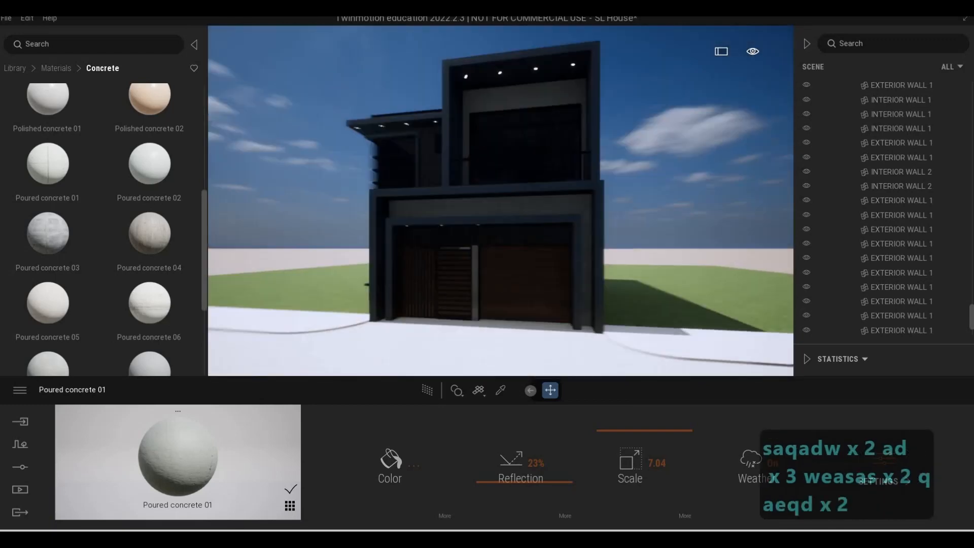
{"action": "key", "text": "d"}
{"action": "key", "text": "d"}
{"action": "key", "text": "d"}
{"action": "key", "text": "d"}
{"action": "key", "text": "d"}
{"action": "key", "text": "d"}
{"action": "key", "text": "d"}
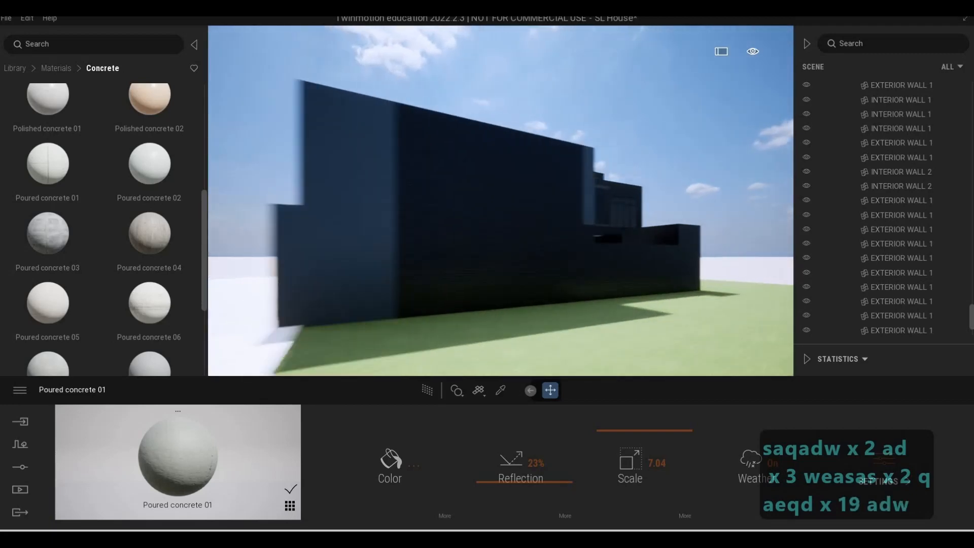
{"action": "key", "text": "w"}
{"action": "key", "text": "w"}
{"action": "key", "text": "a"}
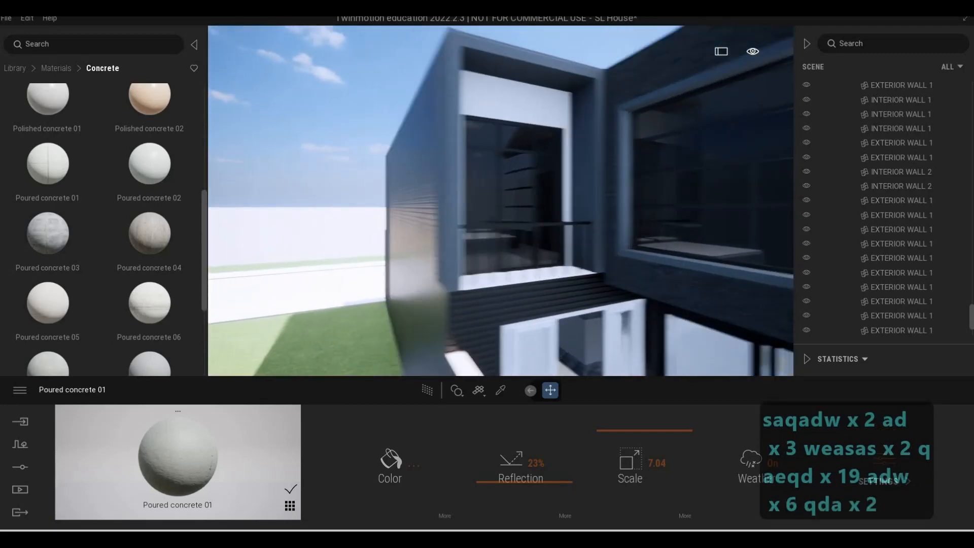
- Apply the same Poured concrete 01 material to the white wall around the rear balcony window
{"action": "key", "text": "s"}
{"action": "key", "text": "w"}
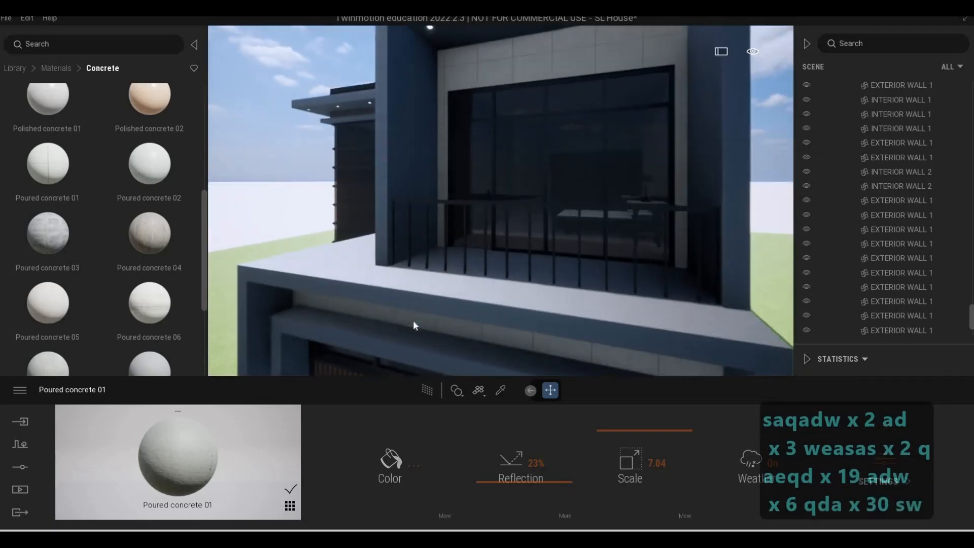
{"action": "key", "text": "d"}
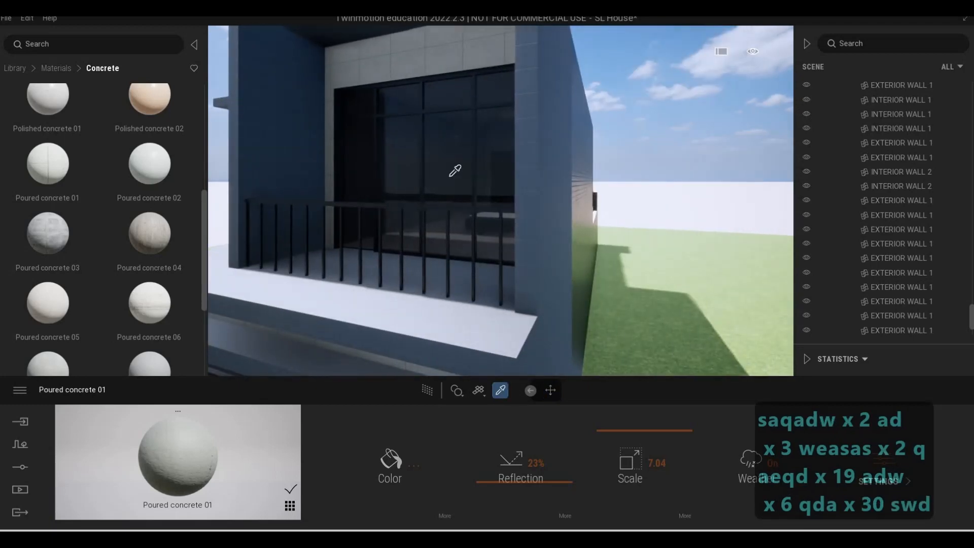
{"action": "key", "text": "d"}
{"action": "key", "text": "w"}
{"action": "key", "text": "d"}
{"action": "key", "text": "w"}
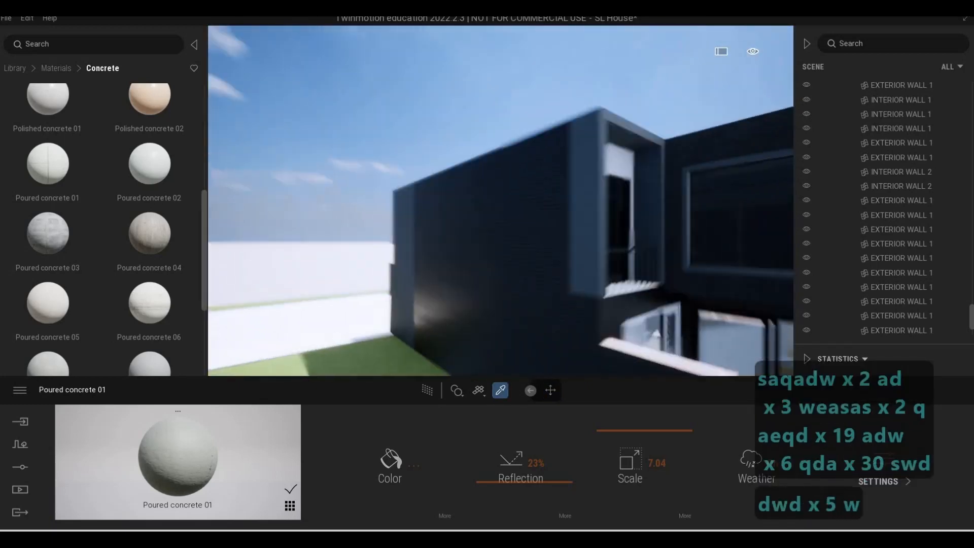
{"action": "key", "text": "d"}
{"action": "key", "text": "s"}
{"action": "left_click_drag", "start_coordinate": [190, 370], "coordinate": [435, 111]}
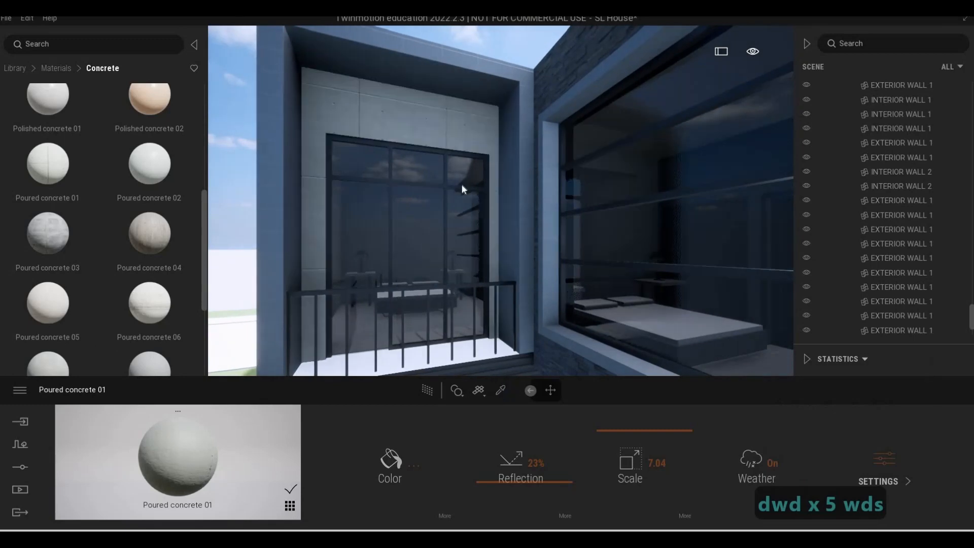
- Pick the Color_Gealan_RAL-9005-Deep Black_Exterior material from the black window frame and apply it to the white sliding door frame in the courtyard
{"action": "key", "text": "a"}
{"action": "key", "text": "d"}
{"action": "key", "text": "s"}
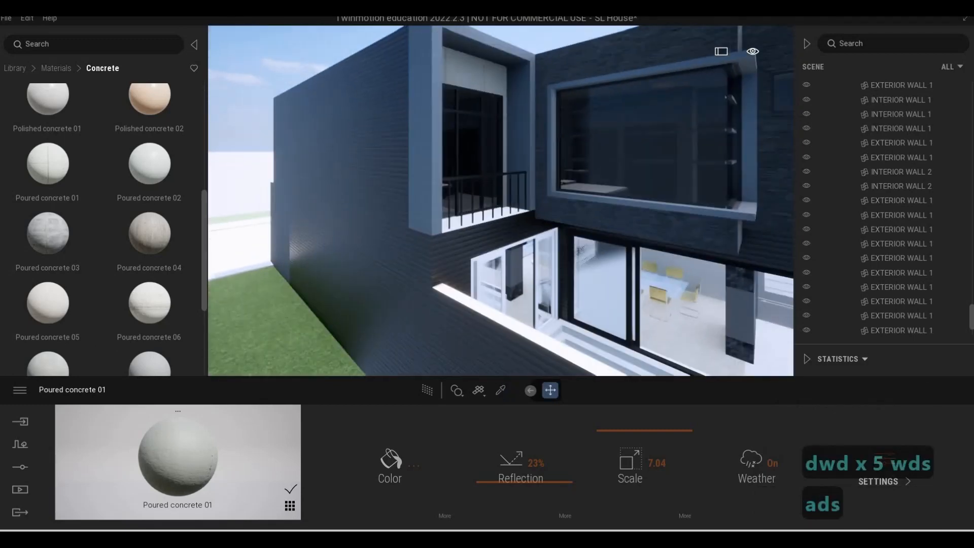
{"action": "key", "text": "a"}
{"action": "key", "text": "d"}
{"action": "key", "text": "w"}
{"action": "key", "text": "d"}
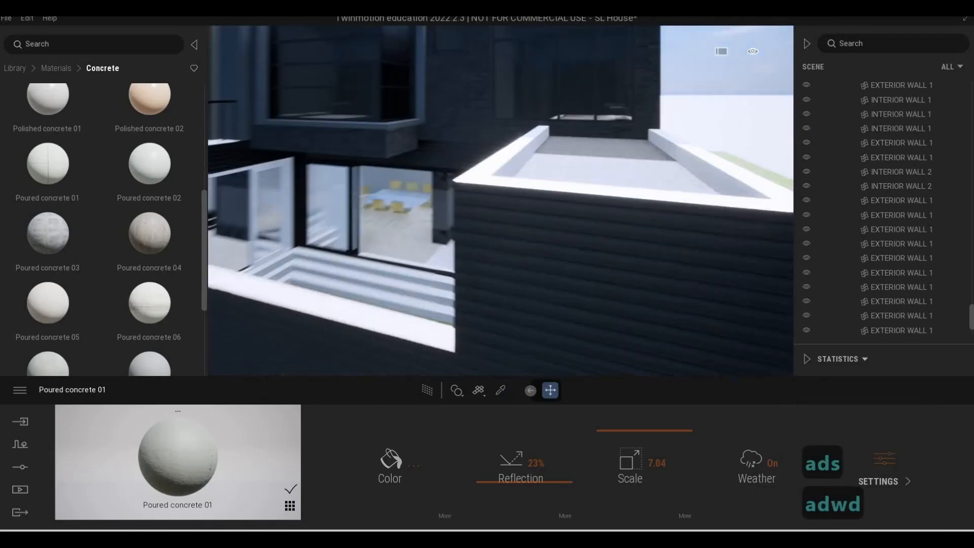
{"action": "key", "text": "q"}
{"action": "key", "text": "a"}
{"action": "key", "text": "e"}
{"action": "key", "text": "w"}
{"action": "key", "text": "d"}
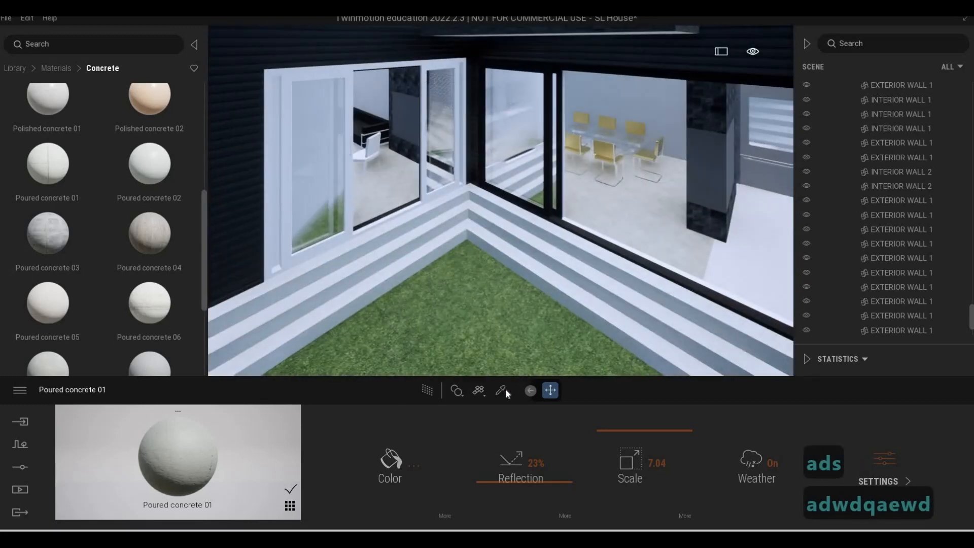
{"action": "left_click", "coordinate": [502, 390]}
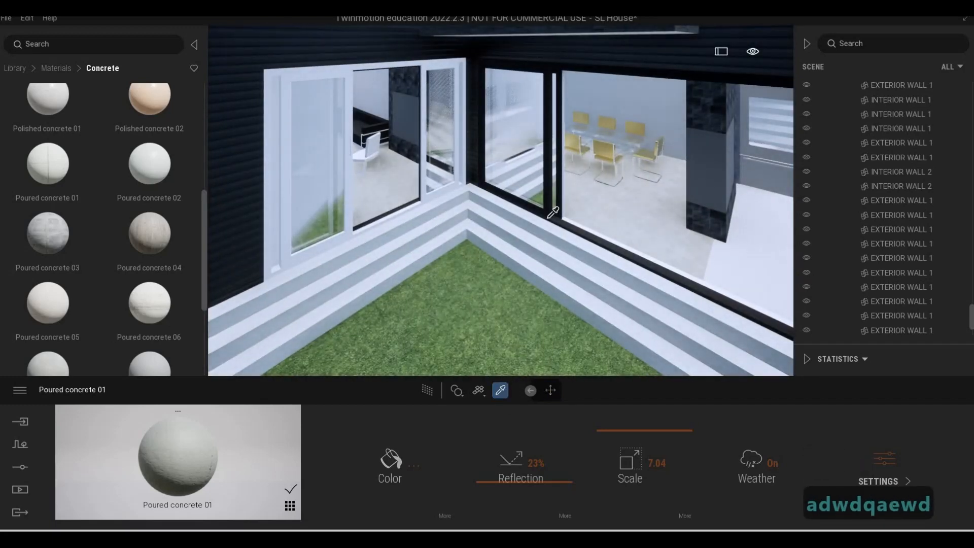
{"action": "left_click", "coordinate": [364, 228]}
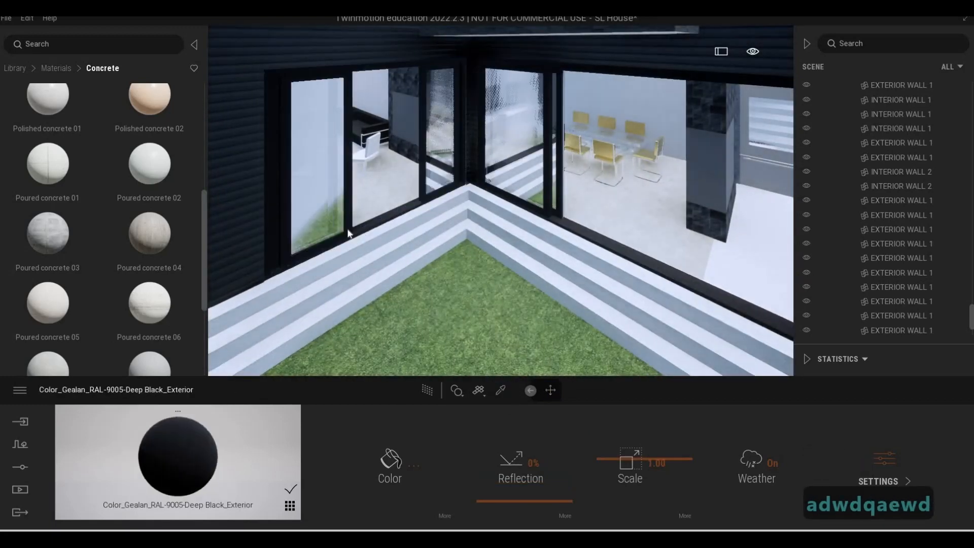
- Pick the Aluminium panels 300x150 material from the house exterior and apply it to the courtyard's black sliding door frames
{"action": "middle_click_drag", "start_coordinate": [427, 206], "coordinate": [346, 318]}
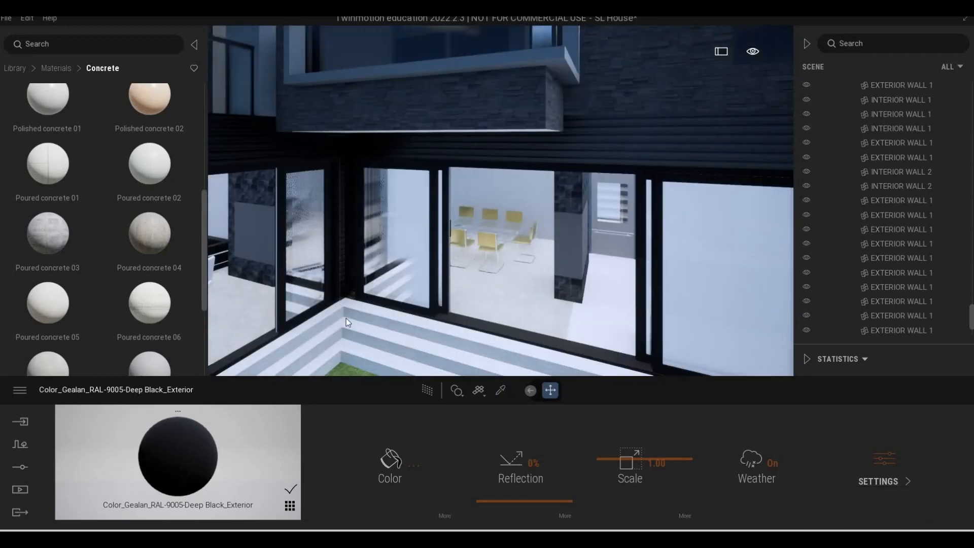
{"action": "key", "text": "q"}
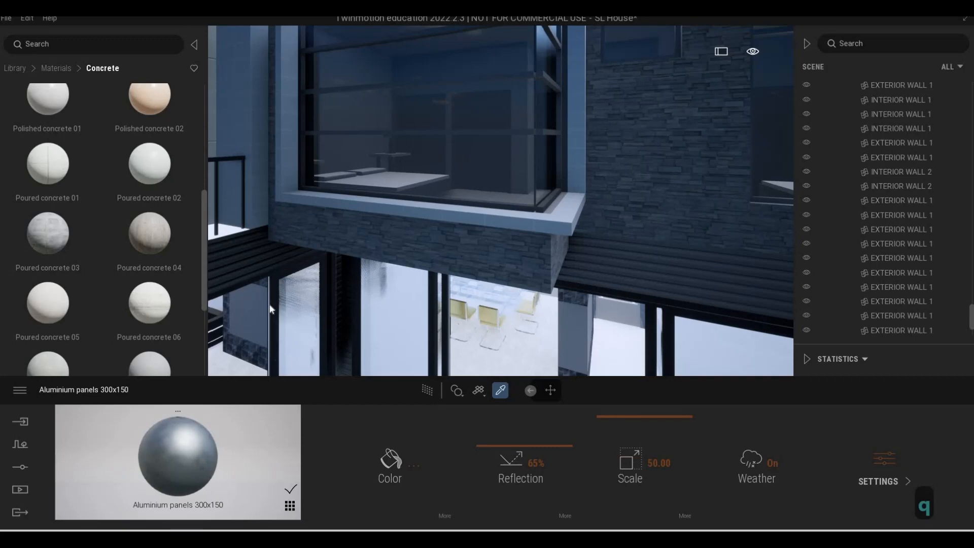
{"action": "left_click", "coordinate": [279, 293]}
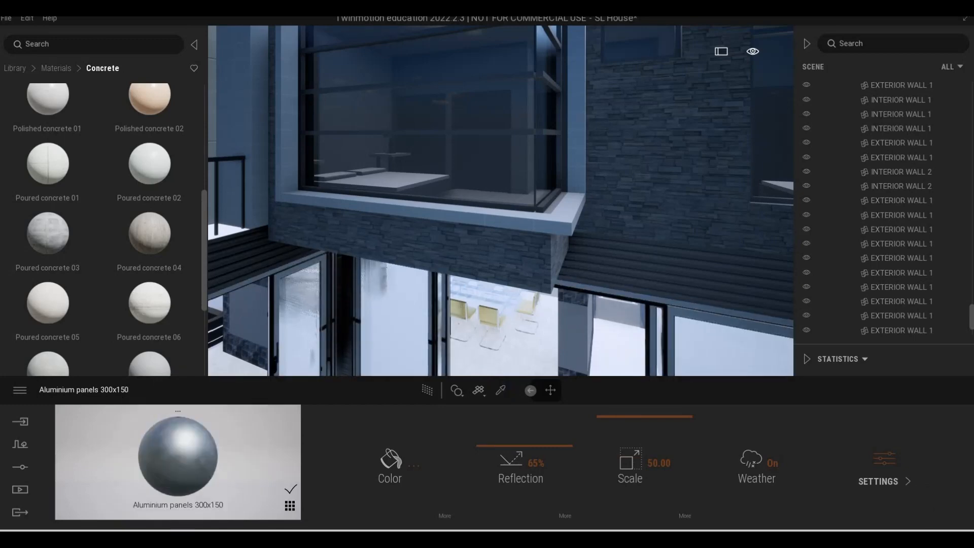
- Examine the aluminium finish on the sliding door frames from inside the house and around the courtyard steps
{"action": "key", "text": "s"}
{"action": "key", "text": "w"}
{"action": "key", "text": "a"}
{"action": "key", "text": "s"}
{"action": "key", "text": "e"}
{"action": "key", "text": "a"}
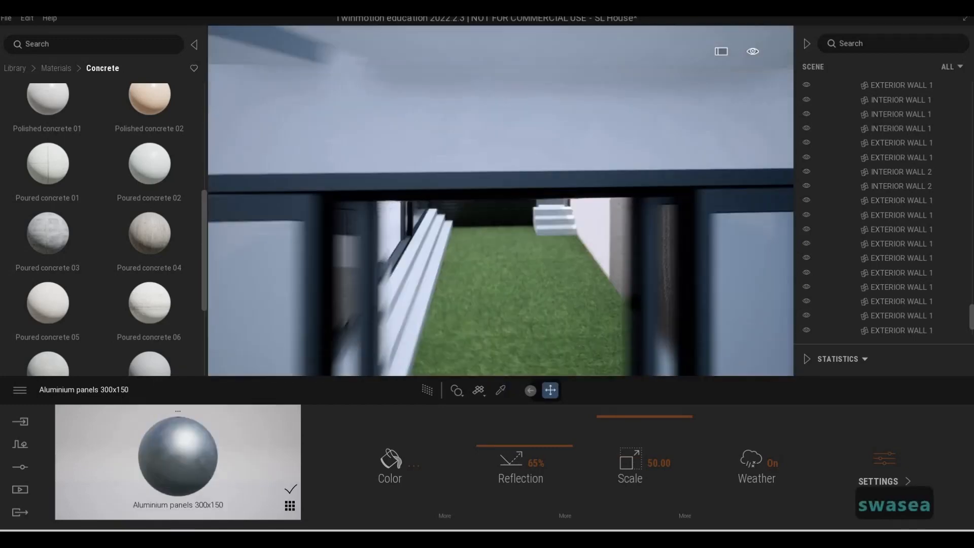
{"action": "key", "text": "a"}
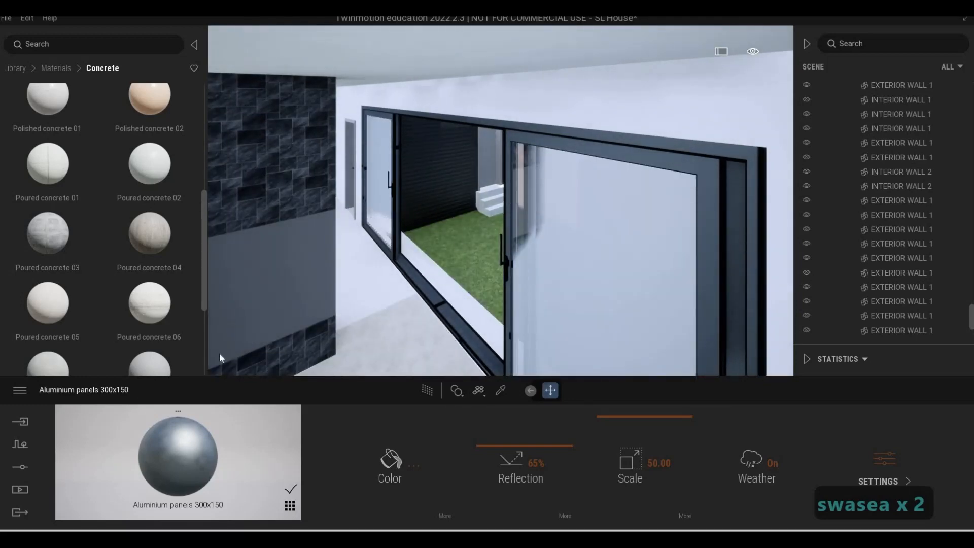
{"action": "left_click_drag", "start_coordinate": [717, 206], "coordinate": [760, 167]}
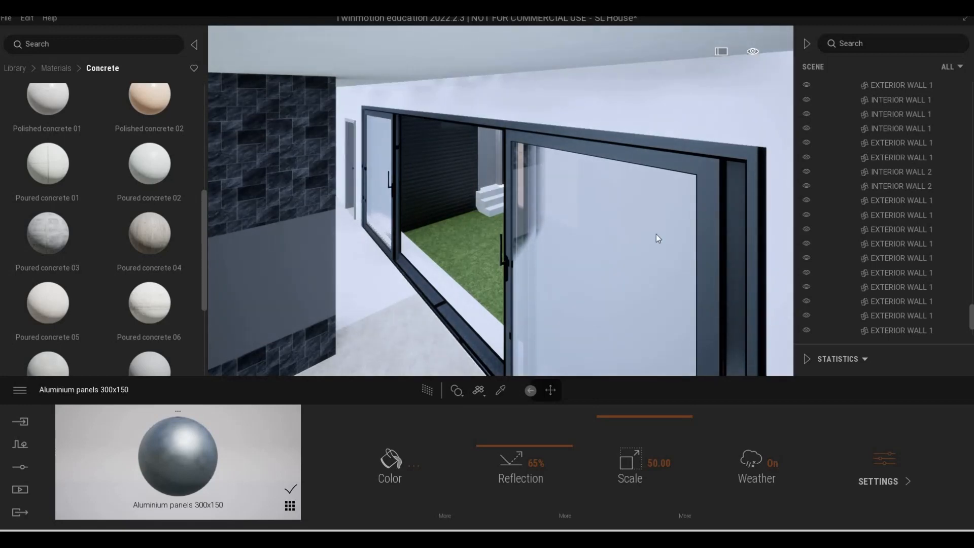
{"action": "key", "text": "w"}
{"action": "key", "text": "d"}
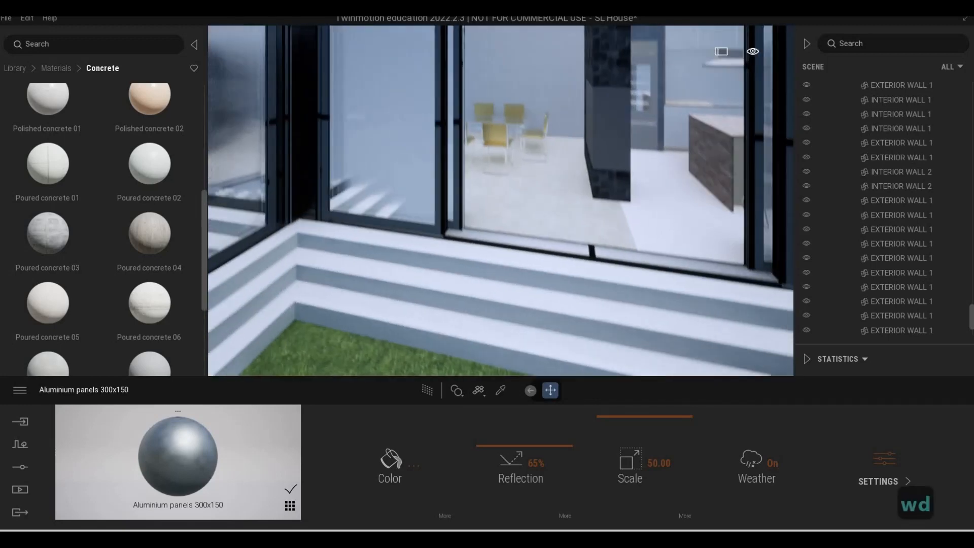
{"action": "key", "text": "d"}
{"action": "key", "text": "w"}
{"action": "key", "text": "d"}
{"action": "key", "text": "w"}
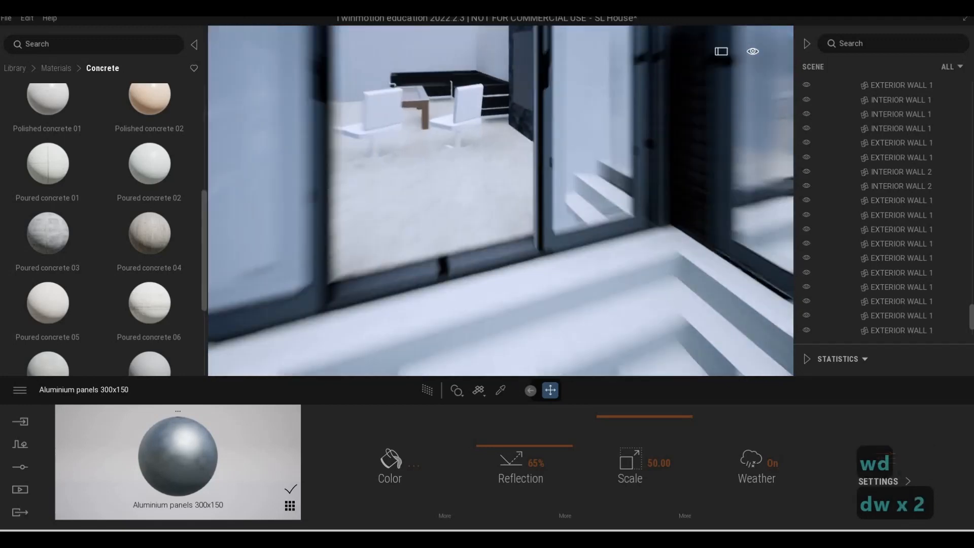
{"action": "key", "text": "s"}
{"action": "key", "text": "s"}
{"action": "key", "text": "d"}
{"action": "key", "text": "w"}
{"action": "key", "text": "q"}
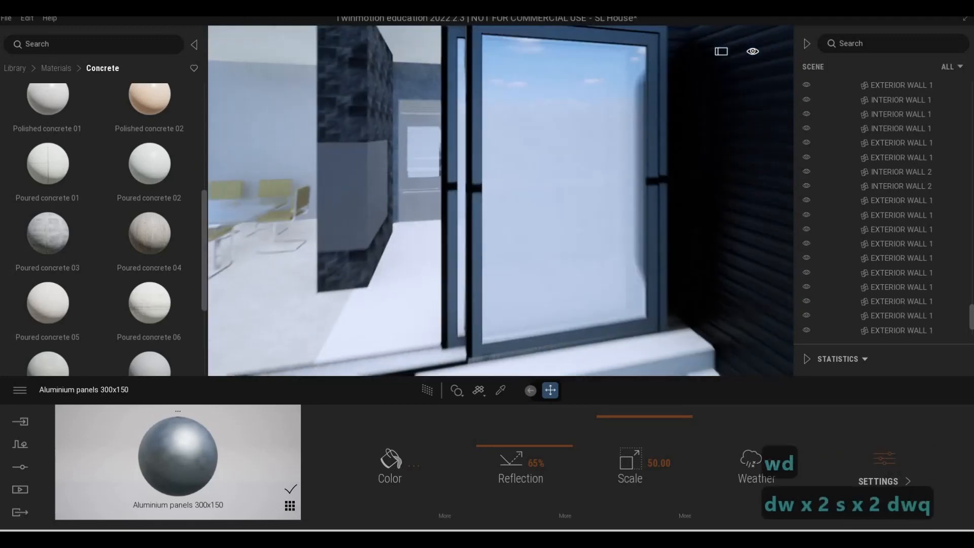
- Examine the house's whole street facade from outside, including the garage entrance, front balcony and soffit downlights
{"action": "key", "text": "s"}
{"action": "key", "text": "d"}
{"action": "key", "text": "a"}
{"action": "key", "text": "a"}
{"action": "key", "text": "a"}
{"action": "key", "text": "s"}
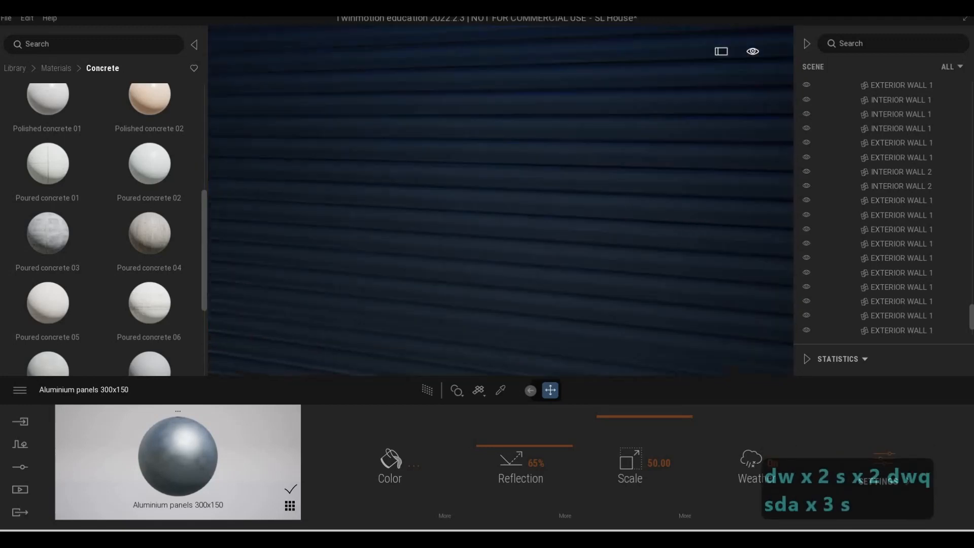
{"action": "key", "text": "s"}
{"action": "key", "text": "s"}
{"action": "key", "text": "s"}
{"action": "key", "text": "s"}
{"action": "key", "text": "s"}
{"action": "key", "text": "s"}
{"action": "key", "text": "s"}
{"action": "key", "text": "s"}
{"action": "key", "text": "s"}
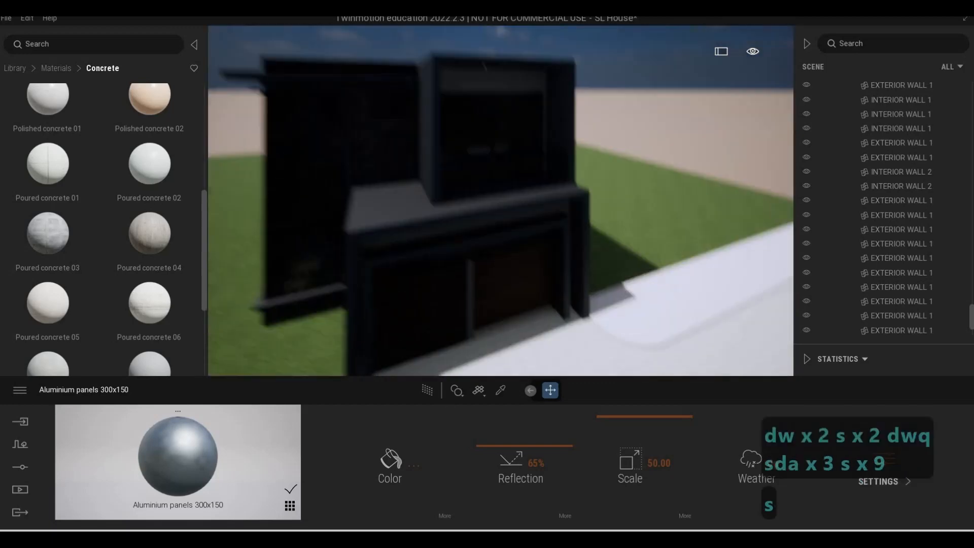
{"action": "key", "text": "e"}
{"action": "key", "text": "a"}
{"action": "key", "text": "e"}
{"action": "key", "text": "d"}
{"action": "key", "text": "w"}
{"action": "key", "text": "d"}
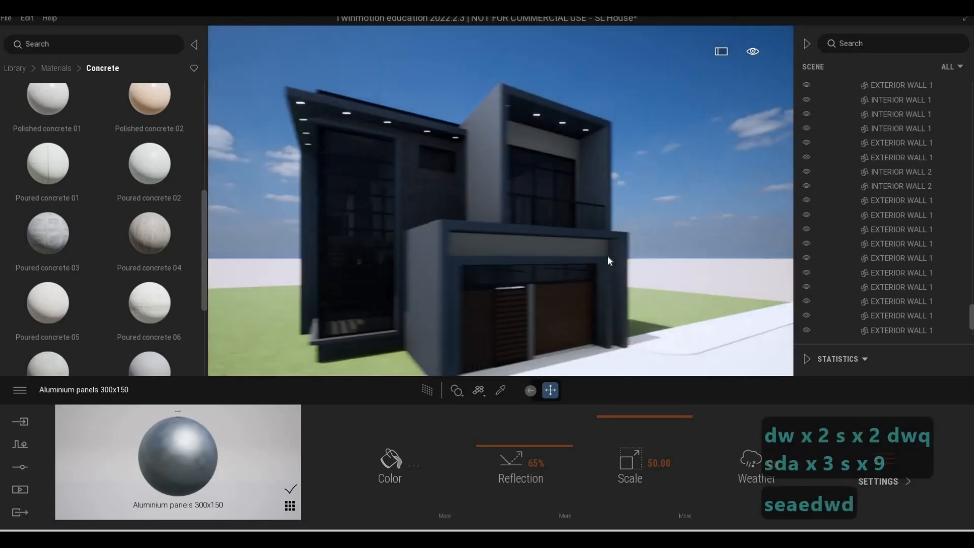
{"action": "key", "text": "e"}
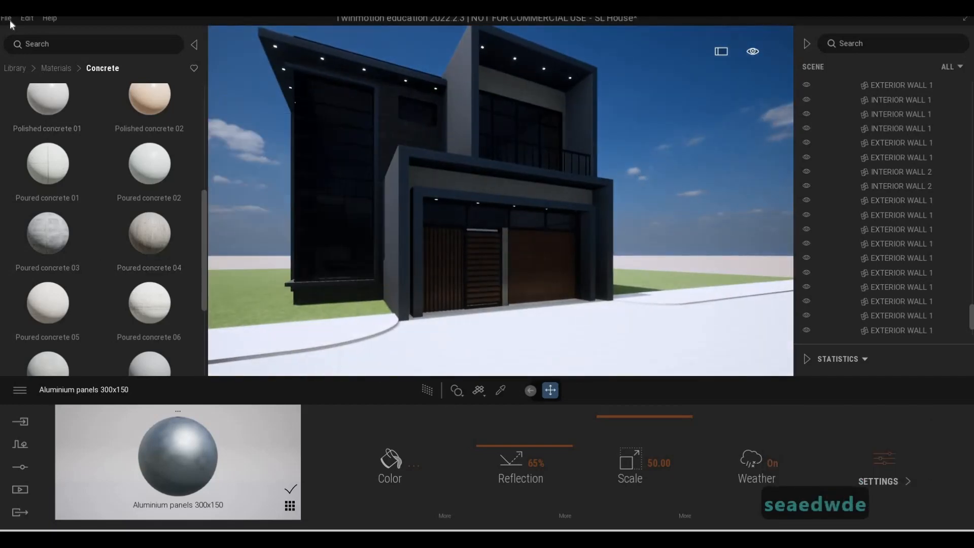
- Save the SL House scene under its existing file name
{"action": "left_click", "coordinate": [10, 18]}
{"action": "left_click", "coordinate": [11, 99]}
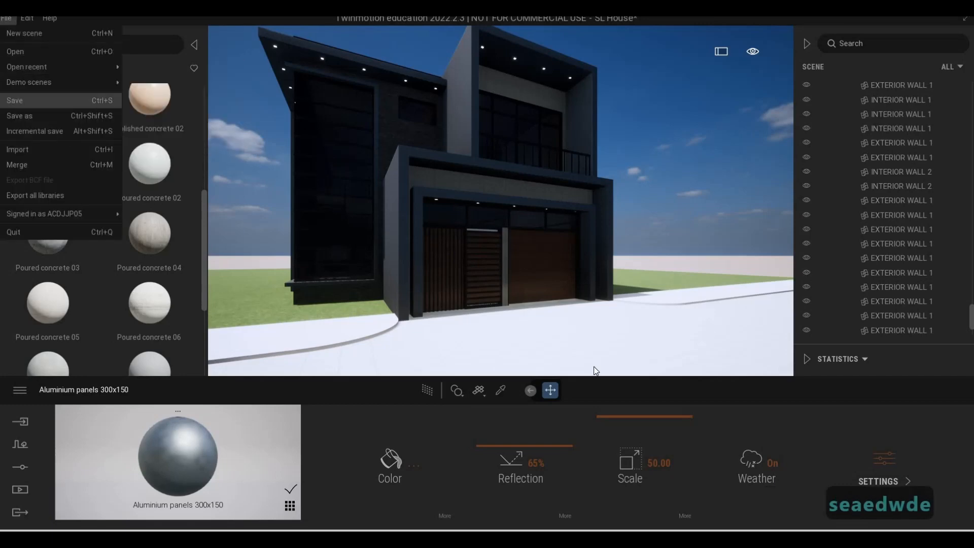